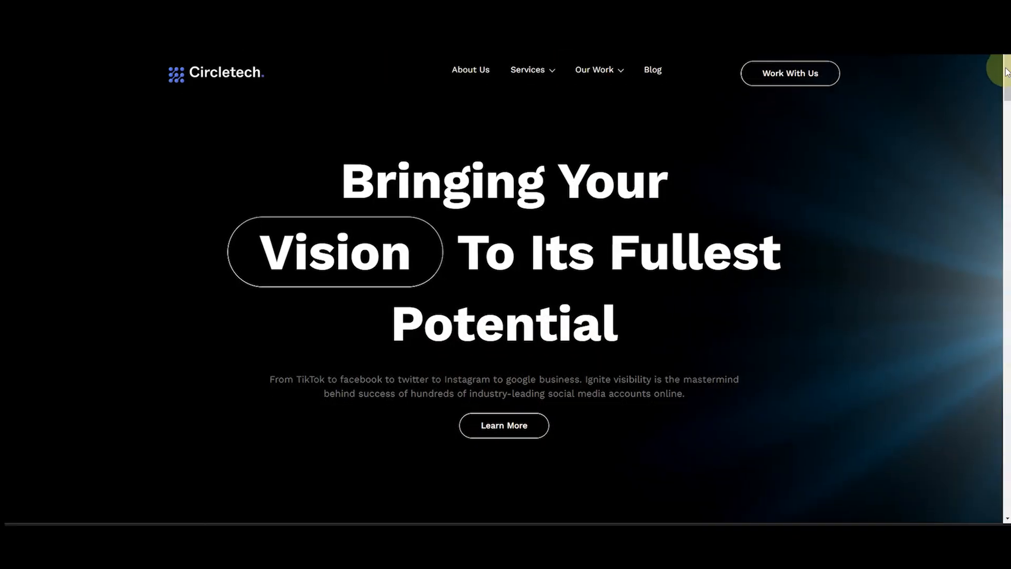
Look through the Circletech and Spotlight demo websites, including their testimonial and pricing sections
left_click_drag(1006, 70, 1006, 153)
scroll(624, 346, "down", 20)
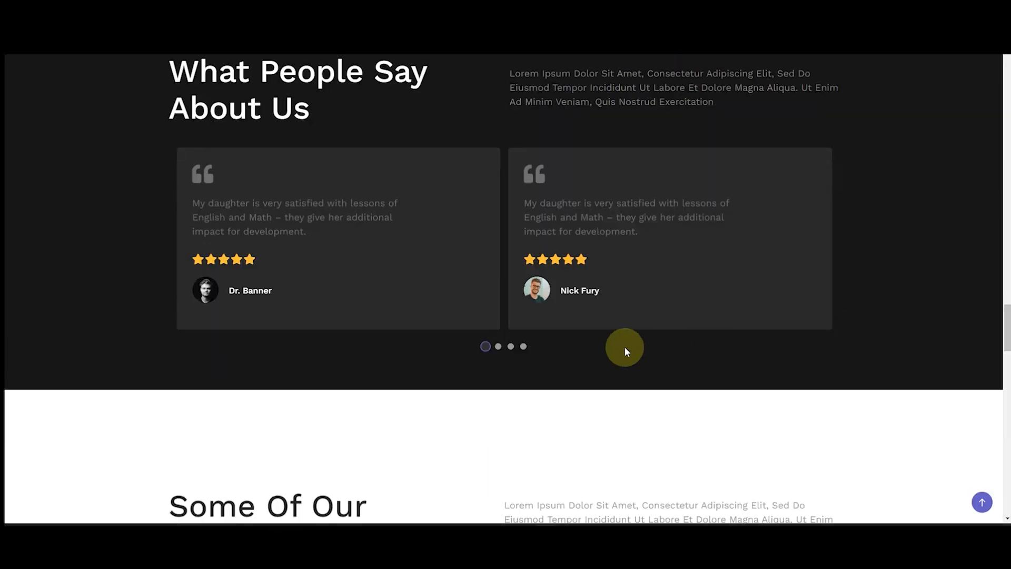
left_click(507, 346)
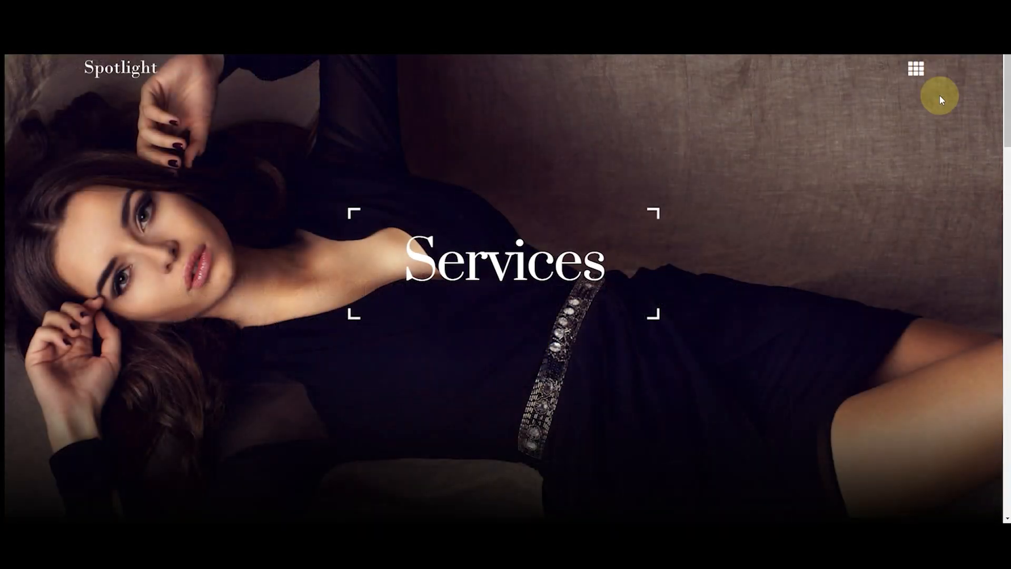
scroll(939, 94, "down", 7)
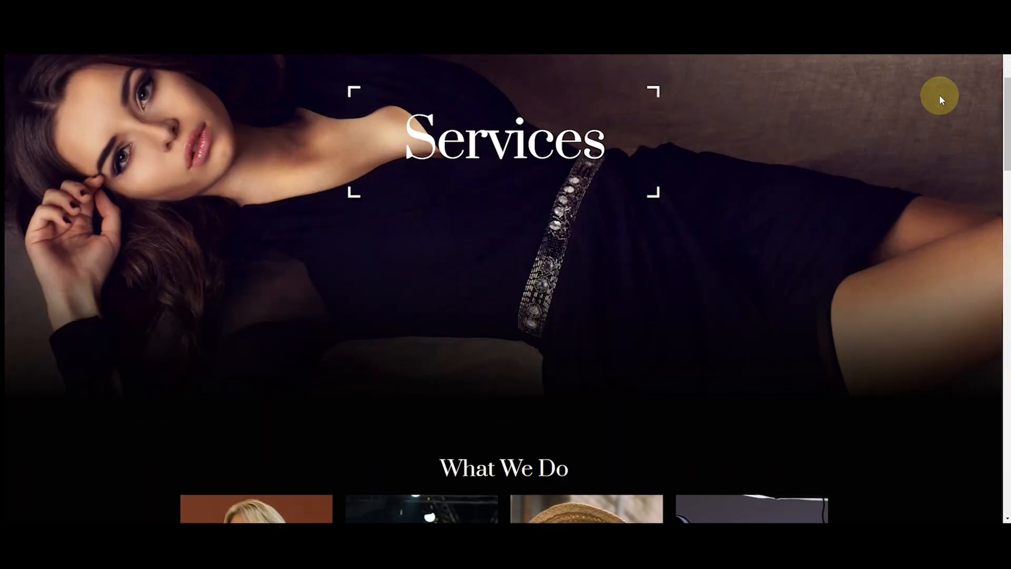
scroll(940, 122, "down", 14)
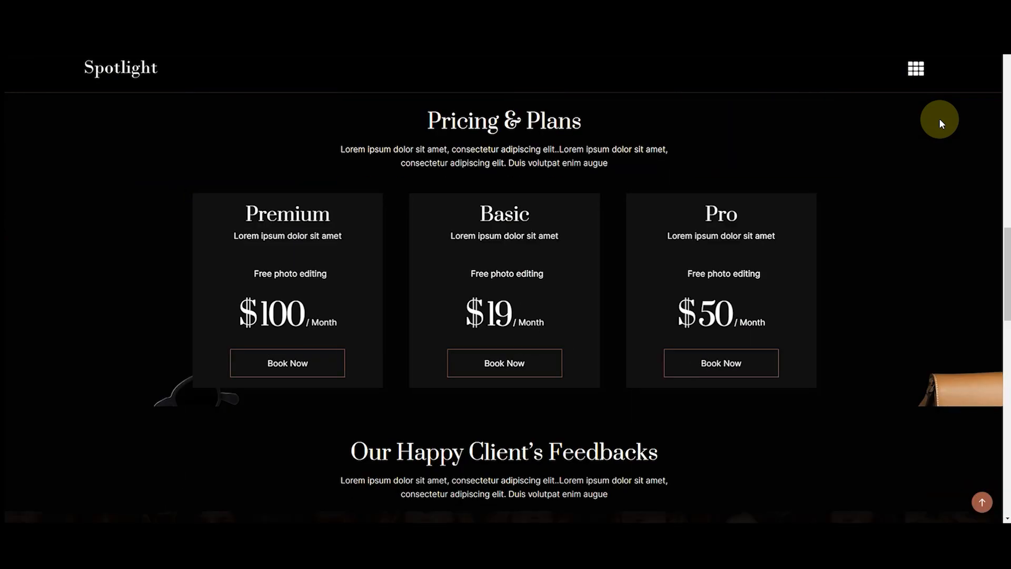
scroll(942, 129, "down", 3)
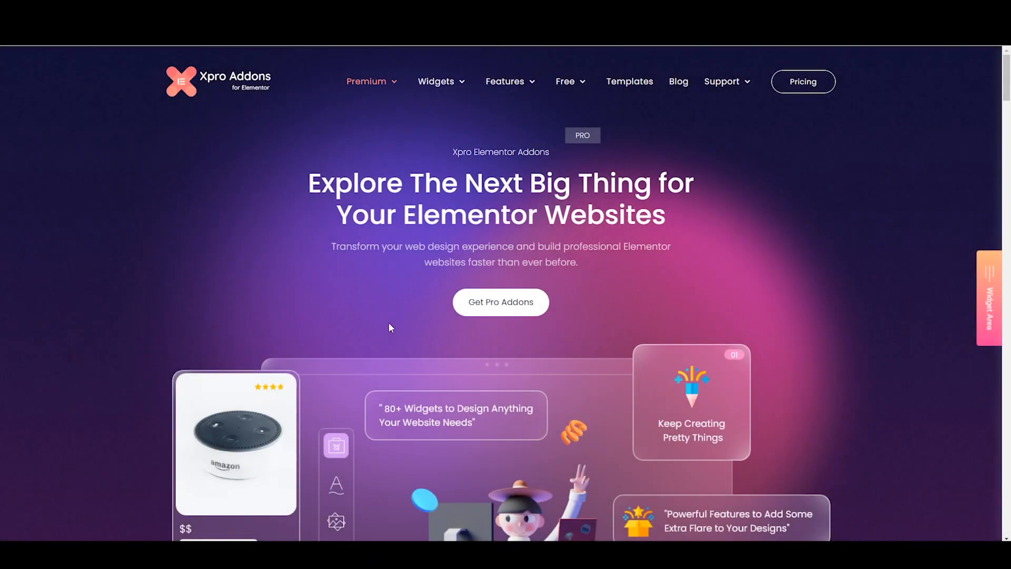
Open the Xpro Elementor Addons pricing page and compare the lifetime and annual plans
left_click(470, 311)
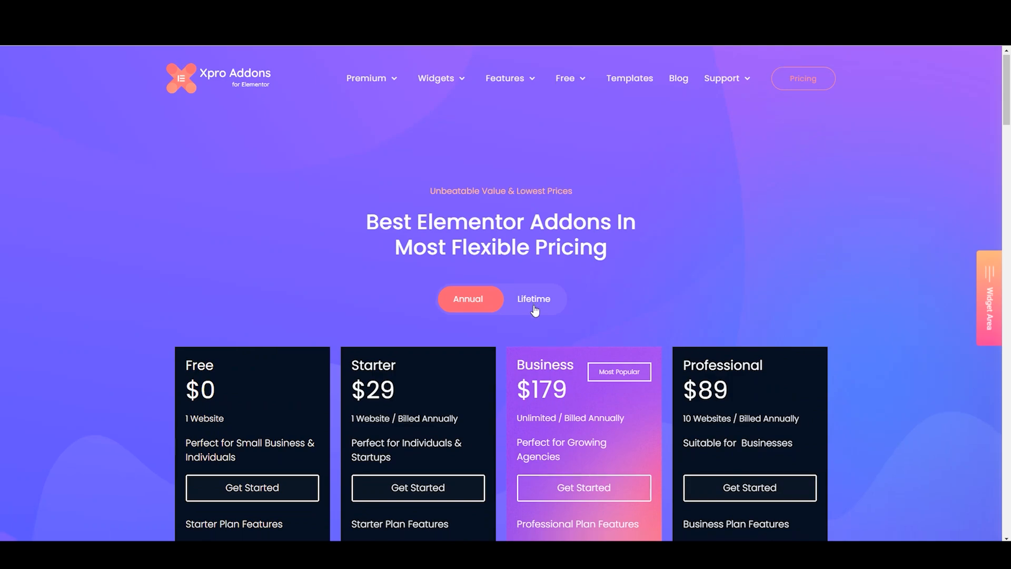
scroll(532, 310, "down", 4)
scroll(531, 263, "up", 1)
left_click(533, 144)
scroll(527, 185, "down", 3)
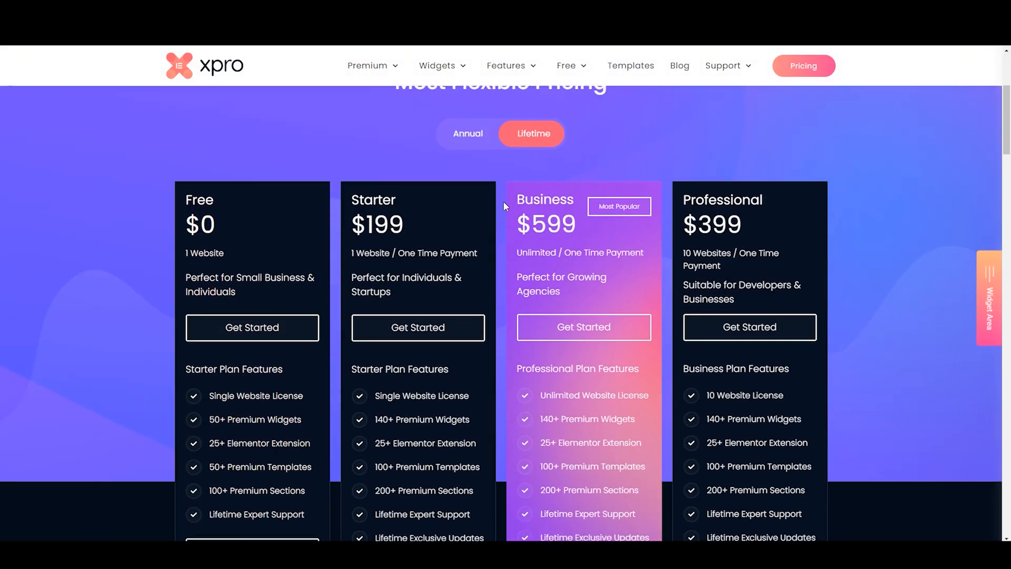
scroll(501, 287, "up", 2)
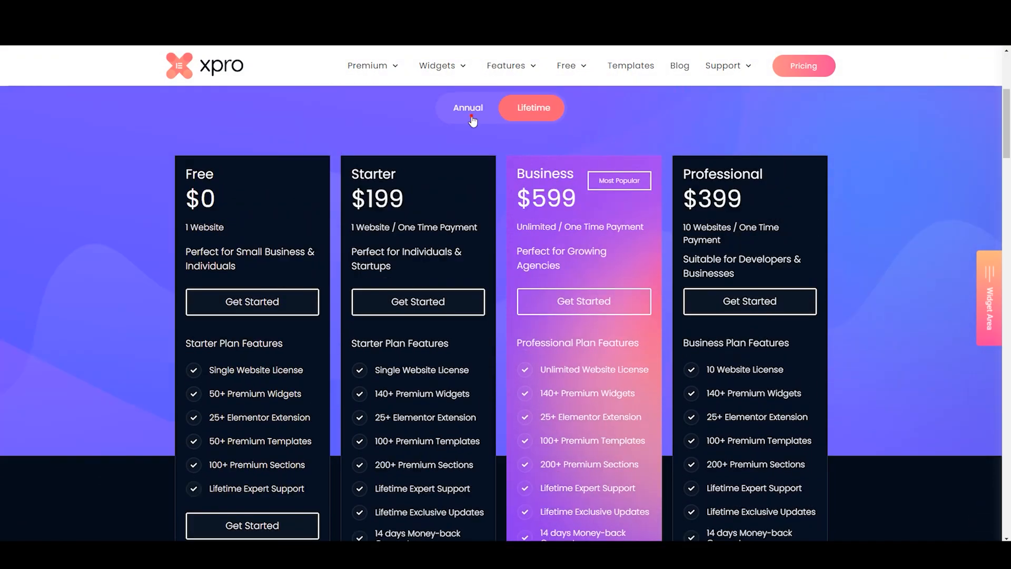
left_click(470, 108)
scroll(501, 261, "down", 2)
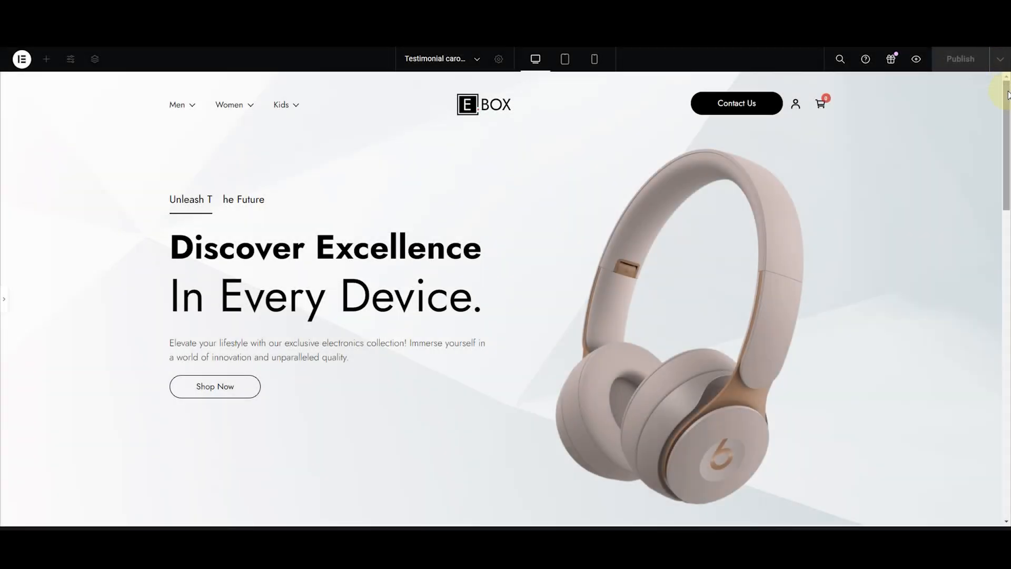
Find the Xpro Testimonial Carousel widget and place it in the empty container under the Powerful Praise heading
left_click_drag(1007, 95, 1007, 279)
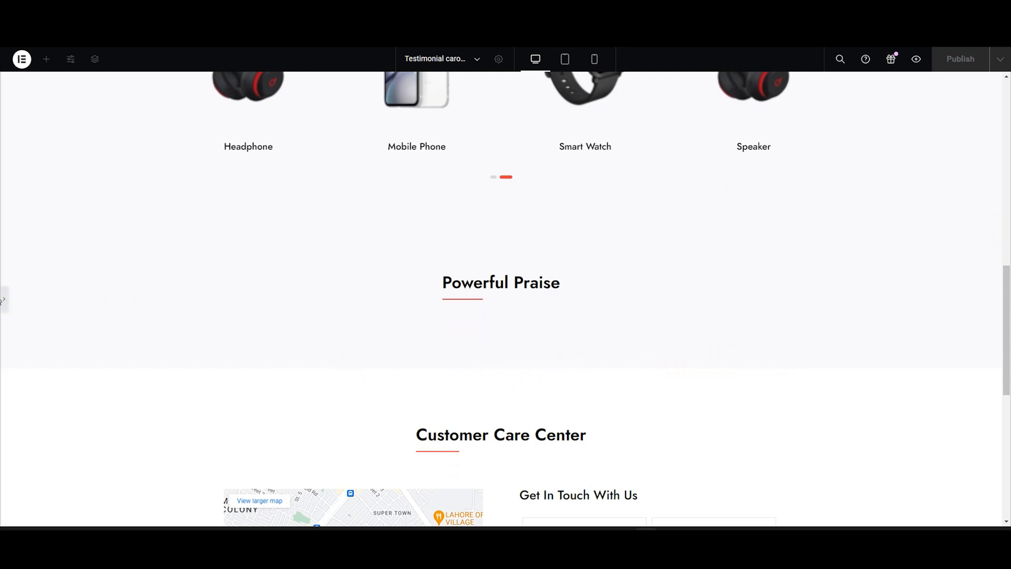
left_click(5, 296)
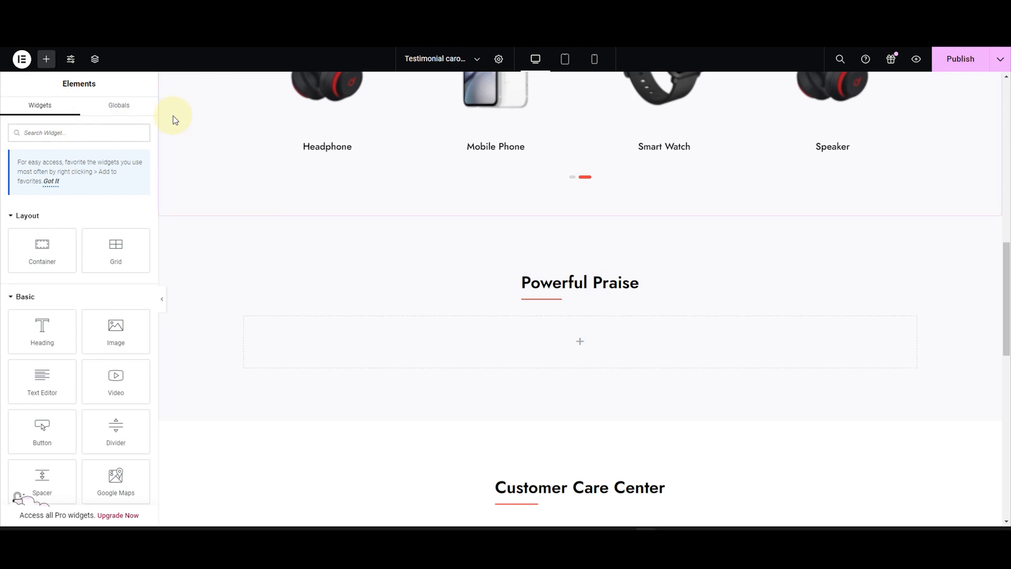
type("testimonial")
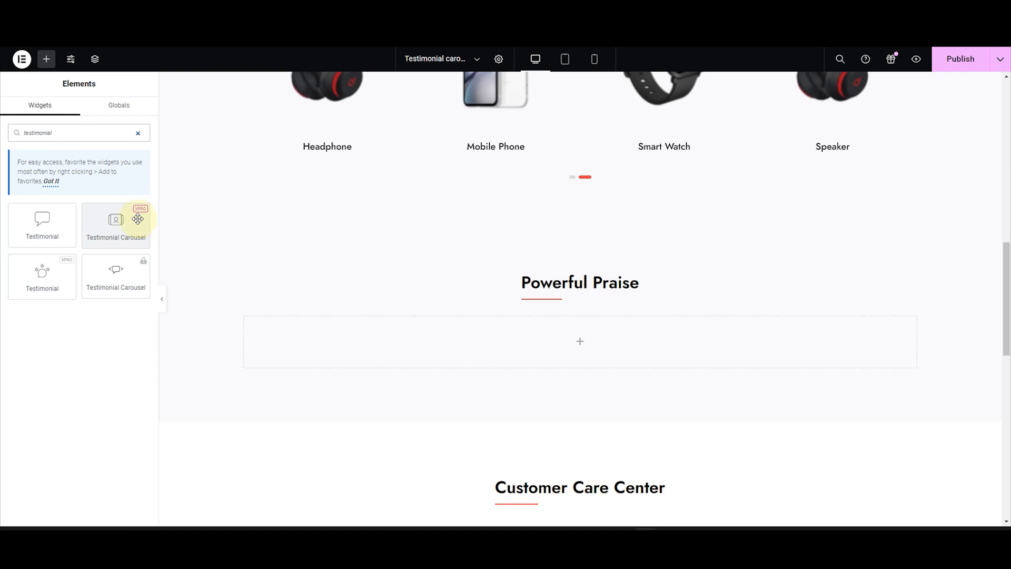
left_click_drag(134, 217, 547, 356)
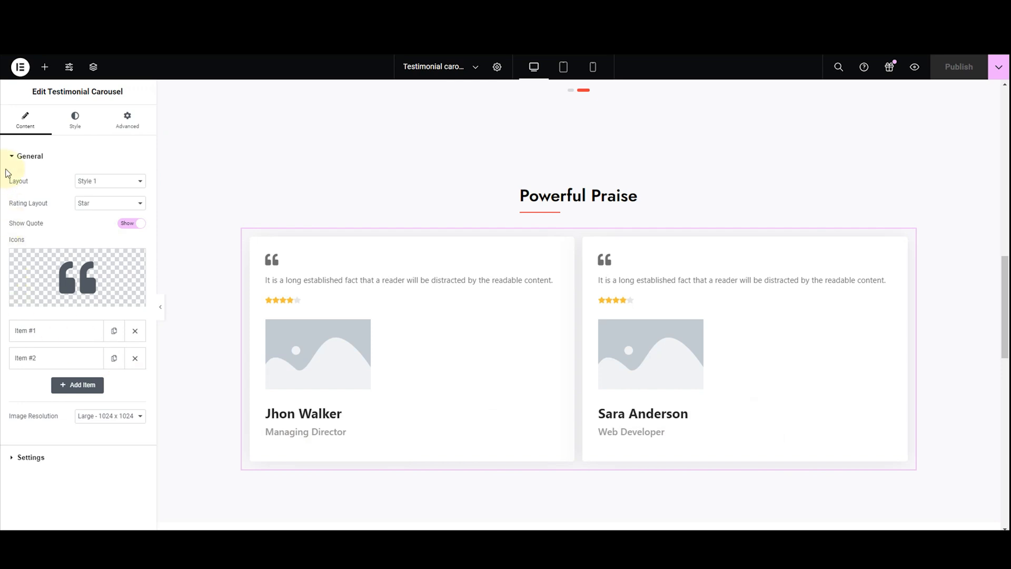
Preview the testimonial carousel in the layouts Style 2 through Style 12, one after another
left_click(25, 160)
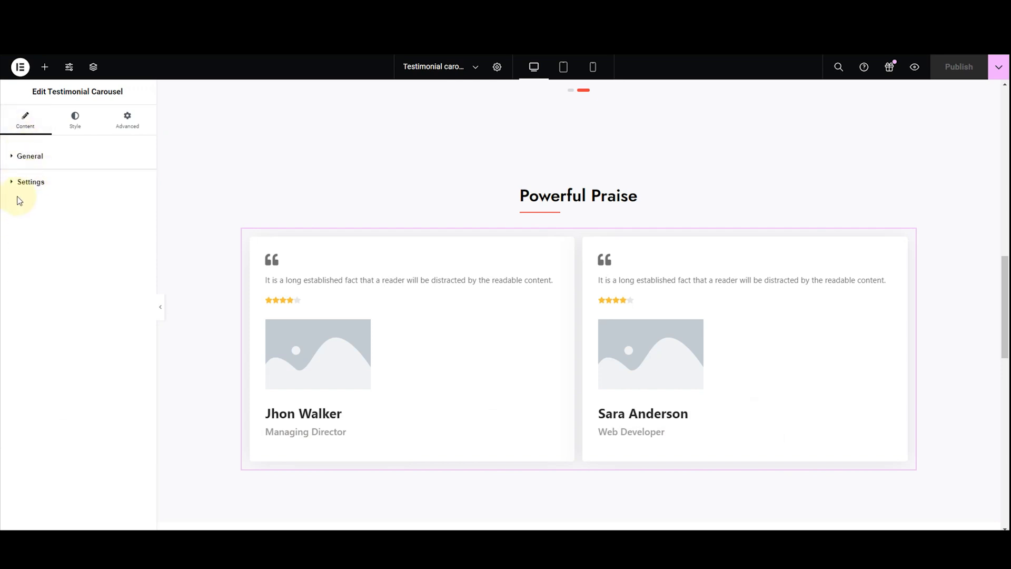
left_click(41, 164)
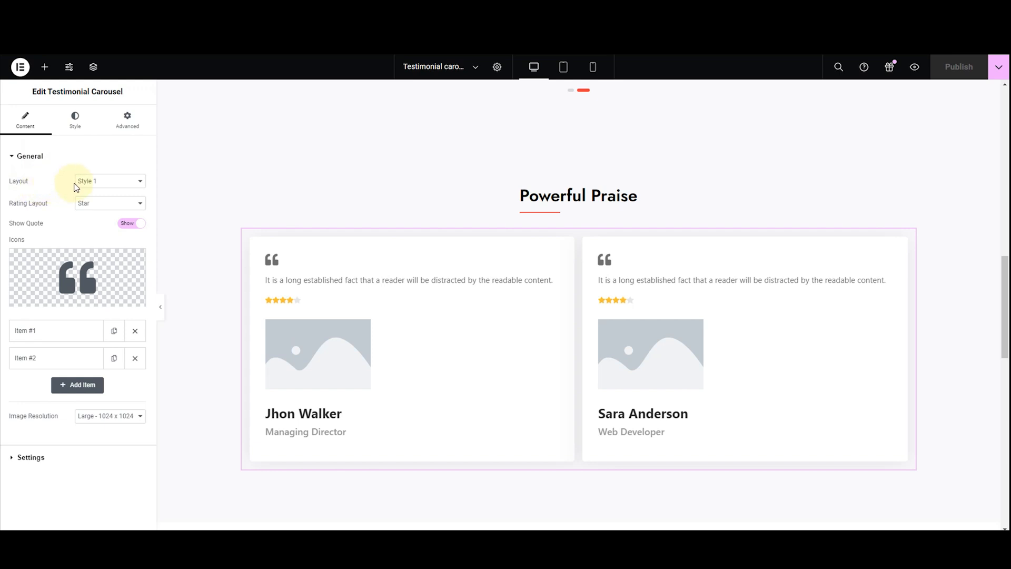
left_click(79, 181)
left_click(87, 200)
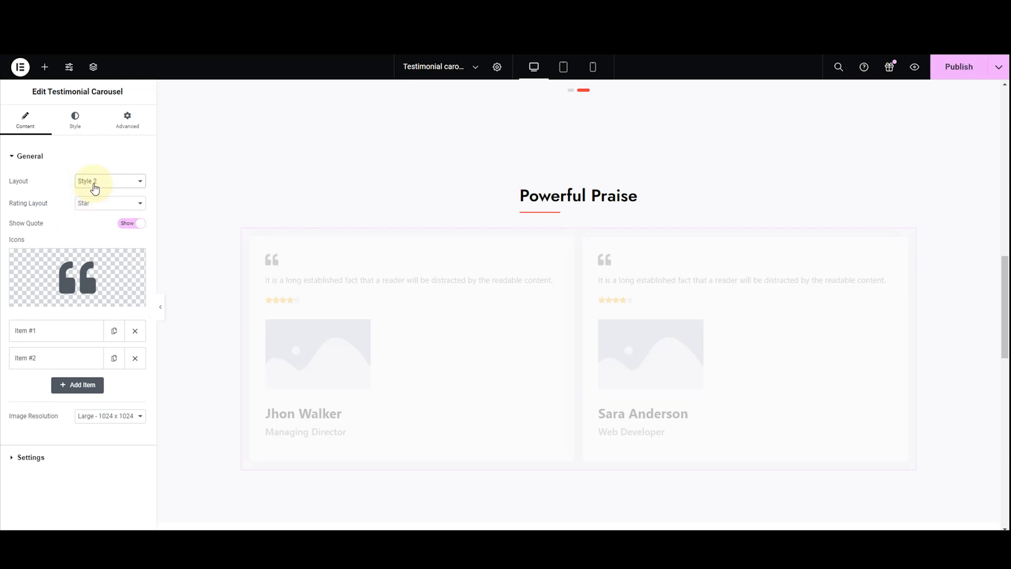
left_click(94, 184)
left_click(95, 207)
left_click(97, 184)
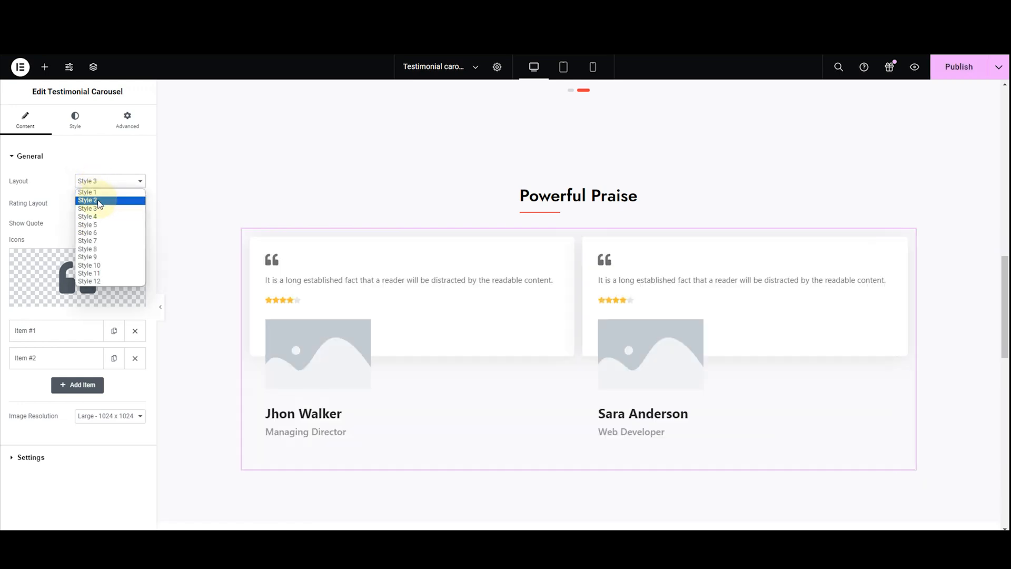
left_click(97, 203)
left_click(97, 184)
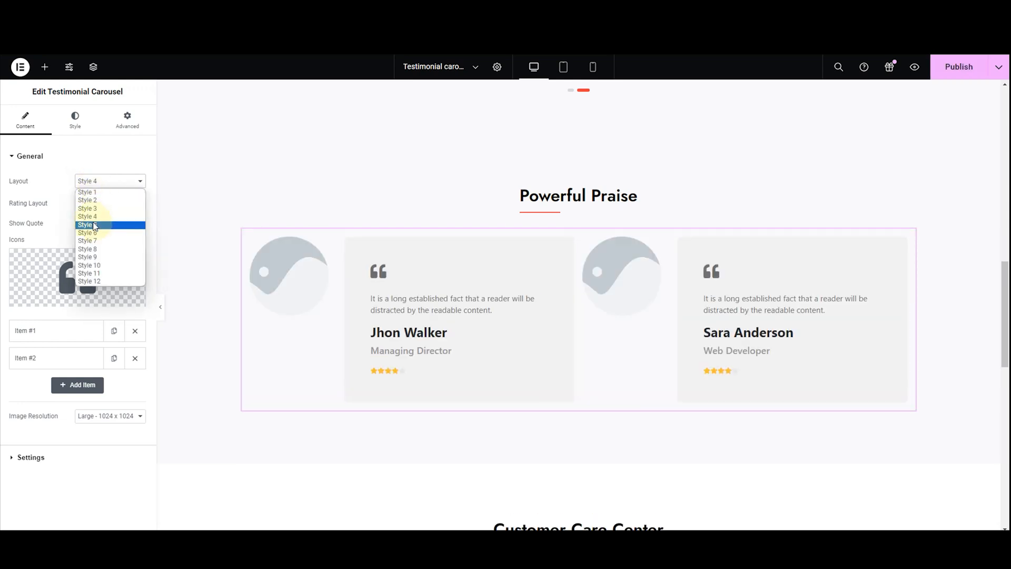
left_click(94, 230)
left_click(99, 184)
left_click(96, 226)
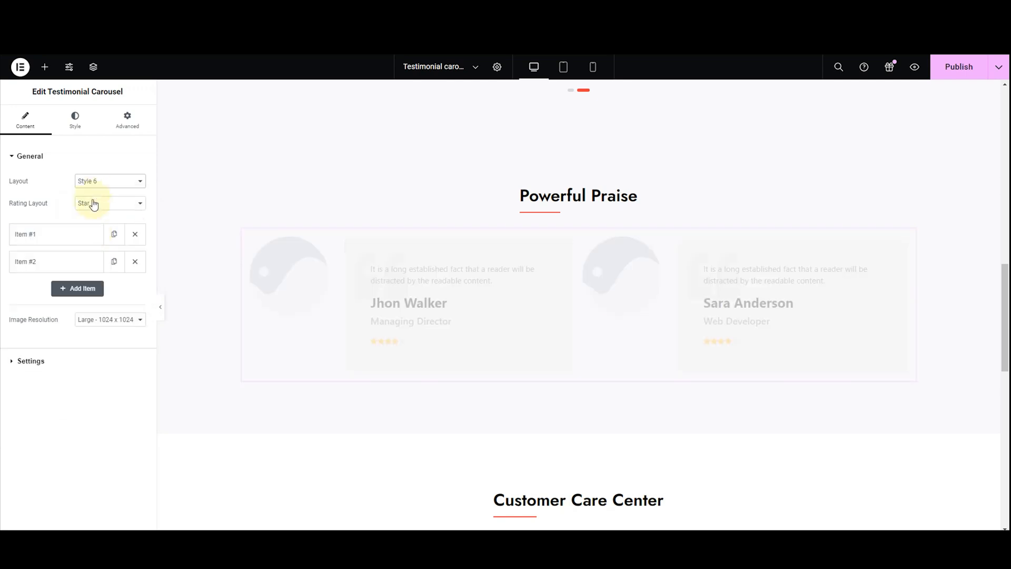
left_click(96, 187)
left_click(90, 222)
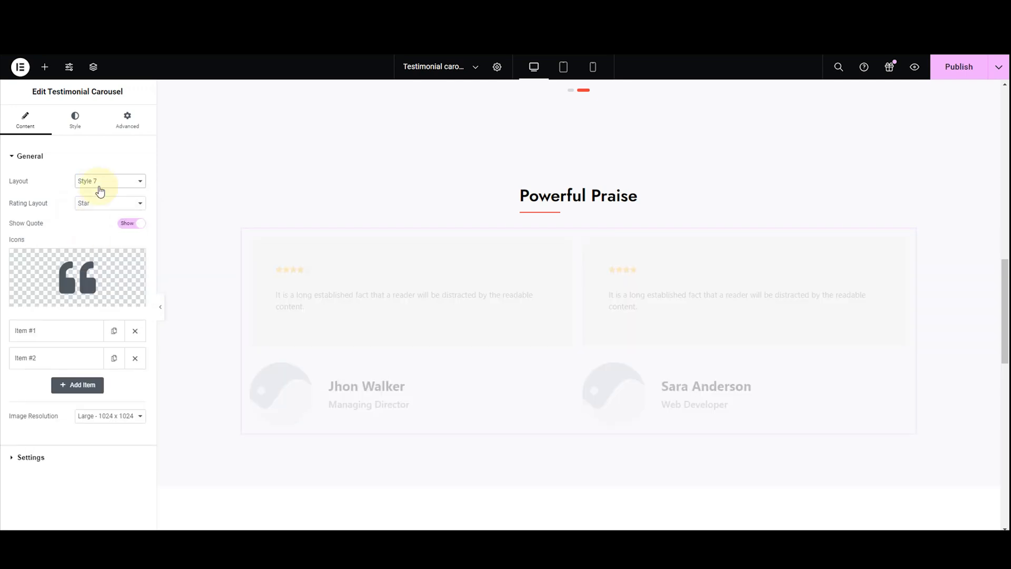
left_click(99, 188)
left_click(99, 247)
left_click(101, 189)
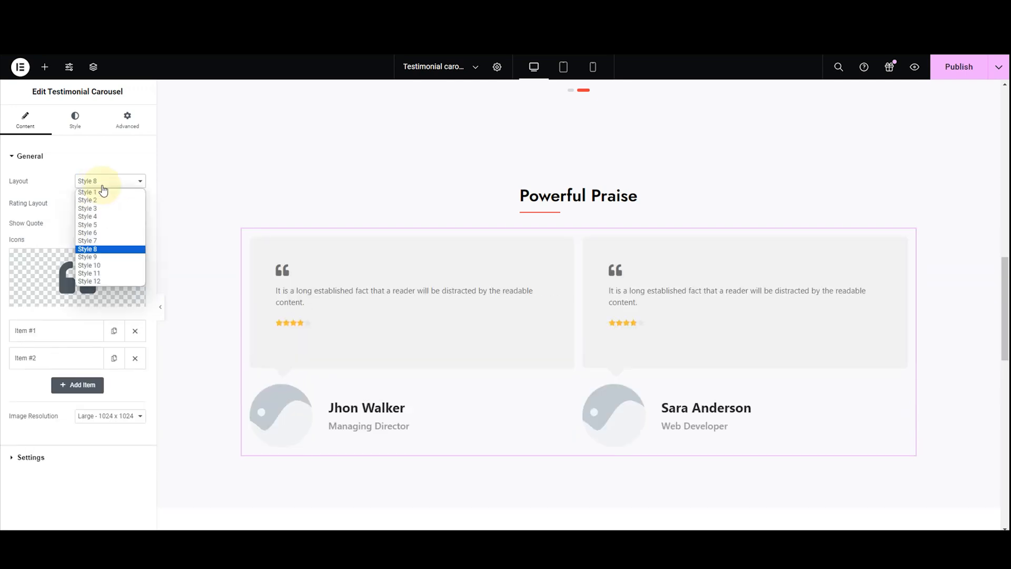
left_click(90, 257)
left_click(96, 187)
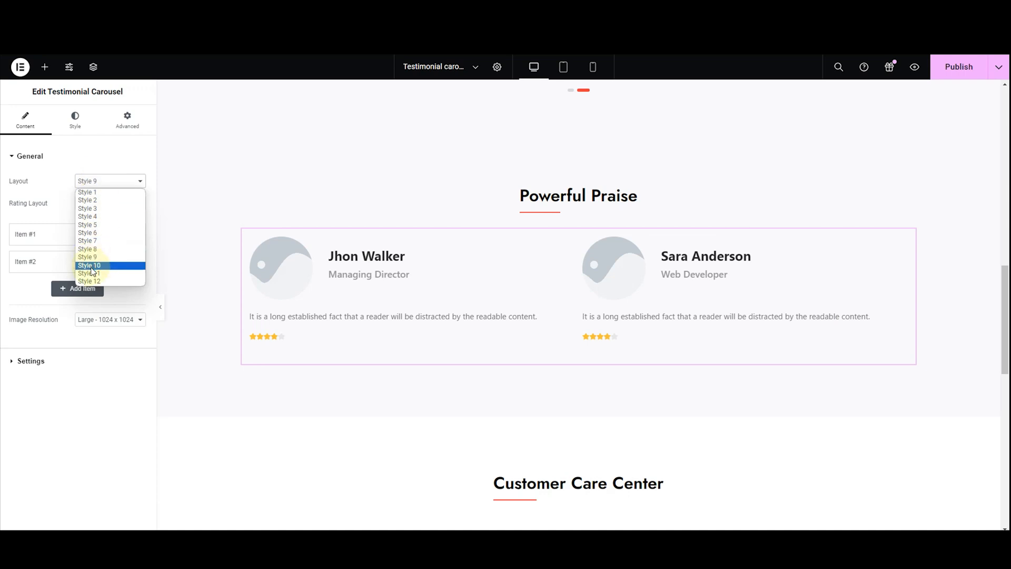
left_click(94, 267)
left_click(89, 188)
left_click(92, 274)
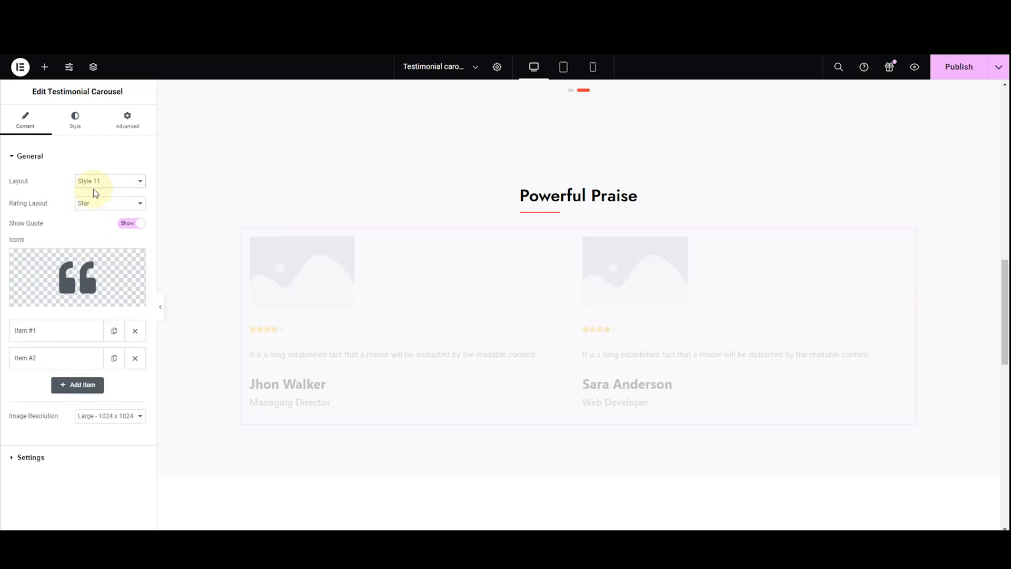
left_click(95, 188)
left_click(84, 281)
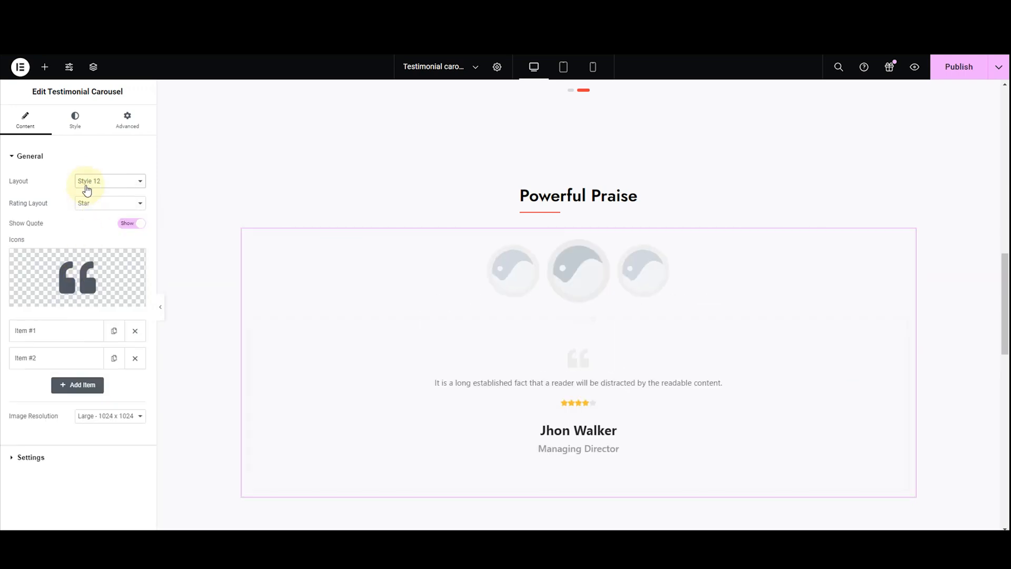
Set the testimonial carousel's layout to Style 10
left_click(84, 187)
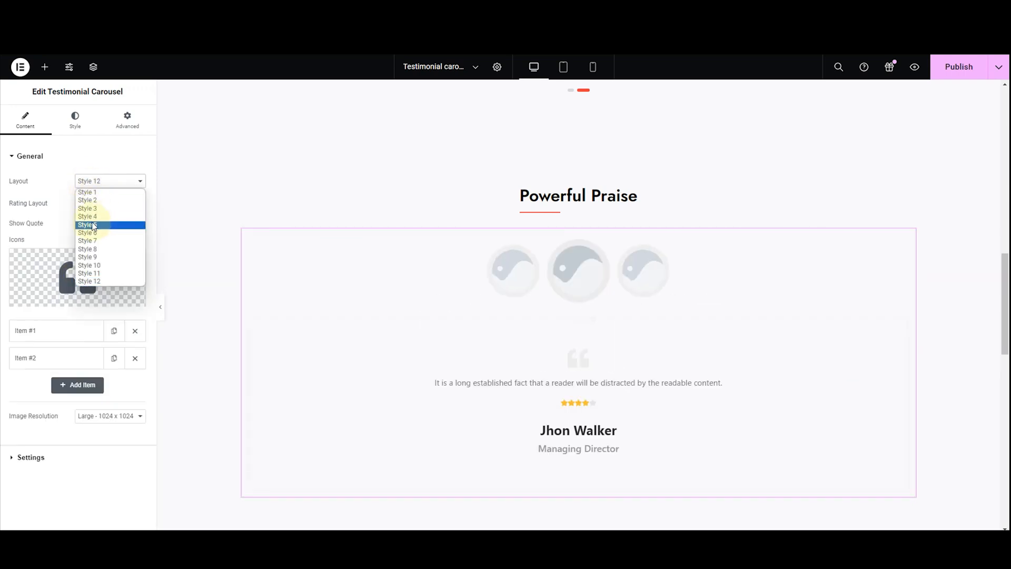
left_click(96, 265)
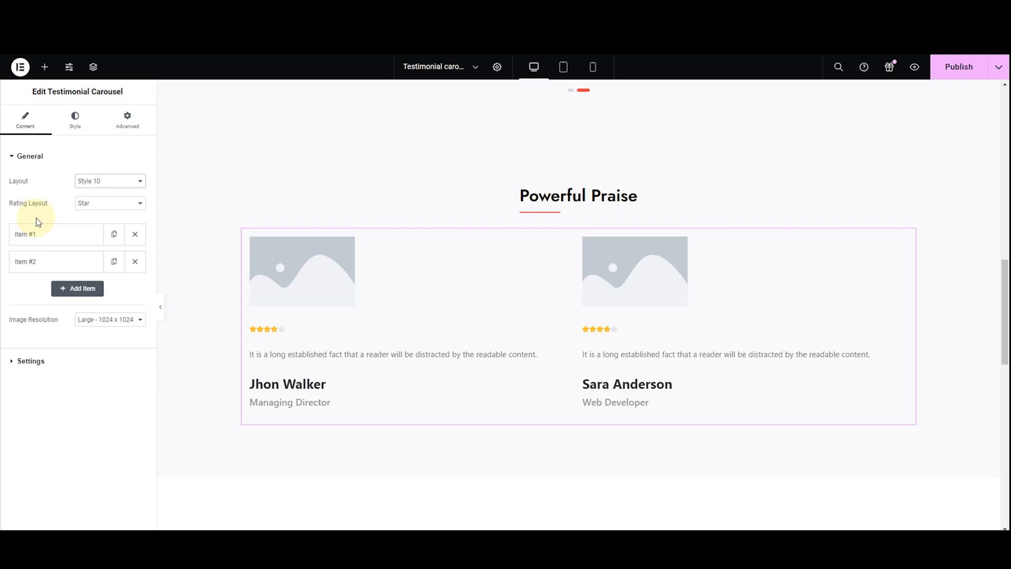
Try the carousel's rating layout as None, Star and Number, and return it to Star
left_click(79, 204)
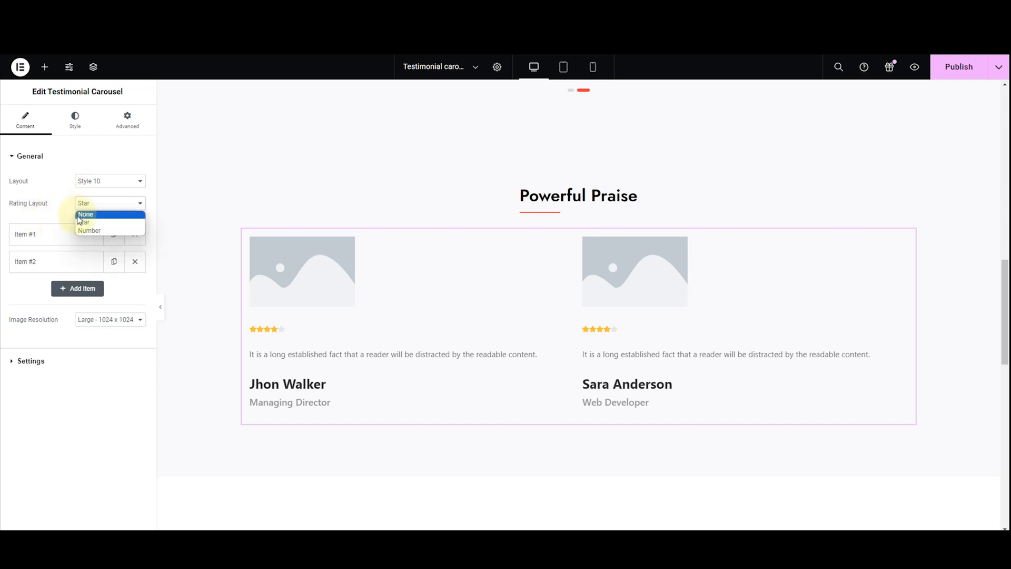
left_click(79, 215)
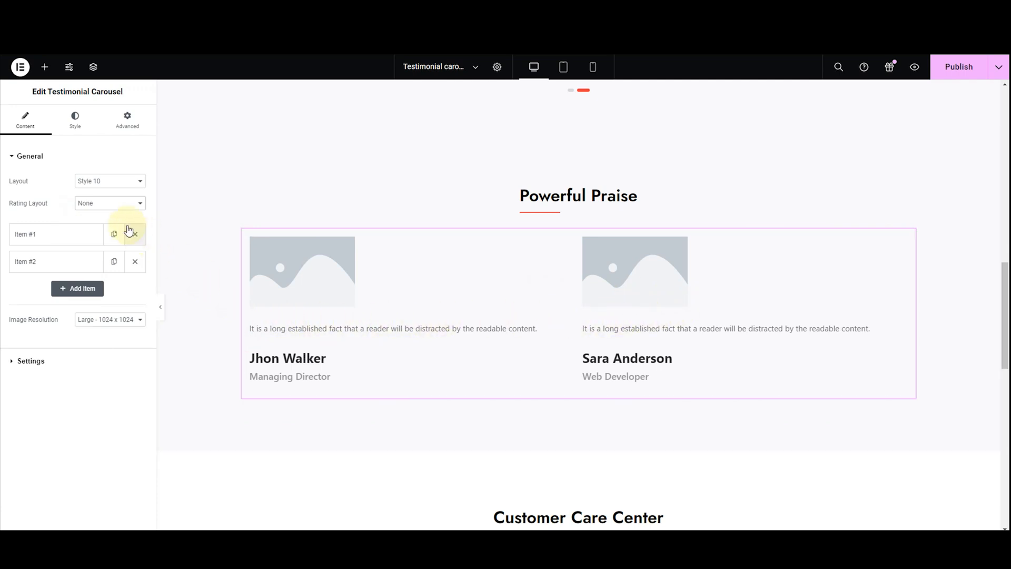
left_click(111, 210)
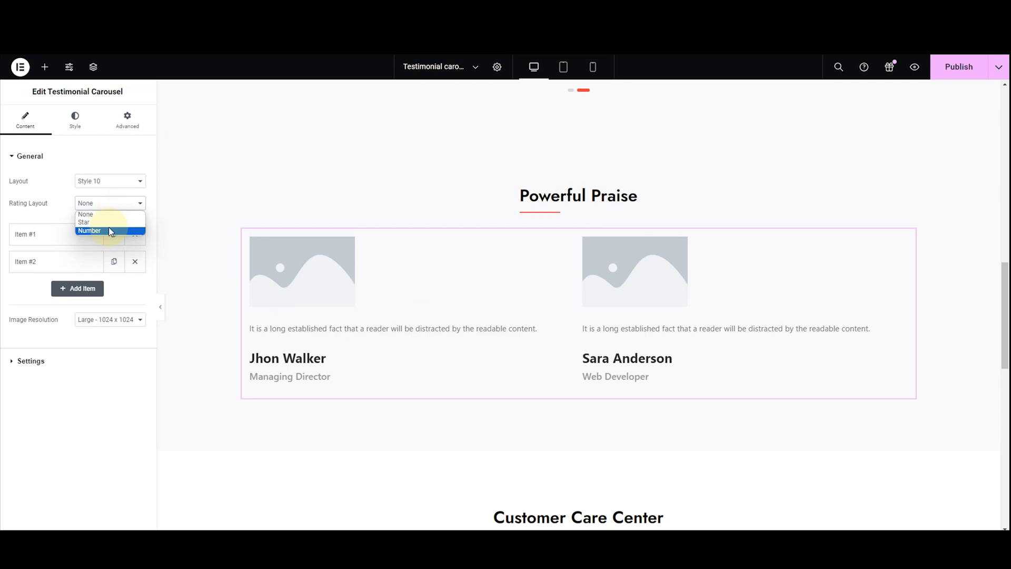
left_click(104, 221)
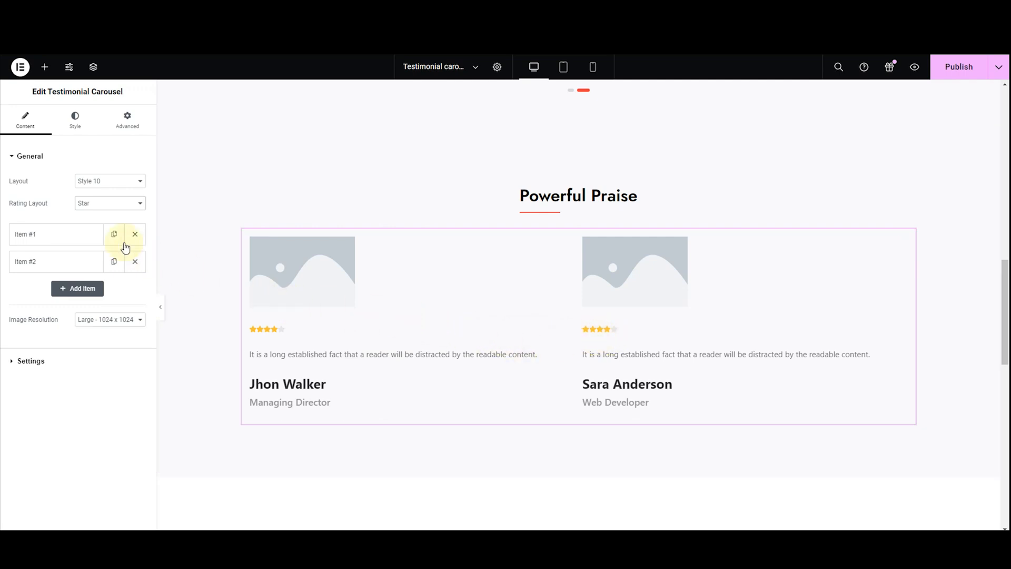
left_click(110, 204)
left_click(110, 232)
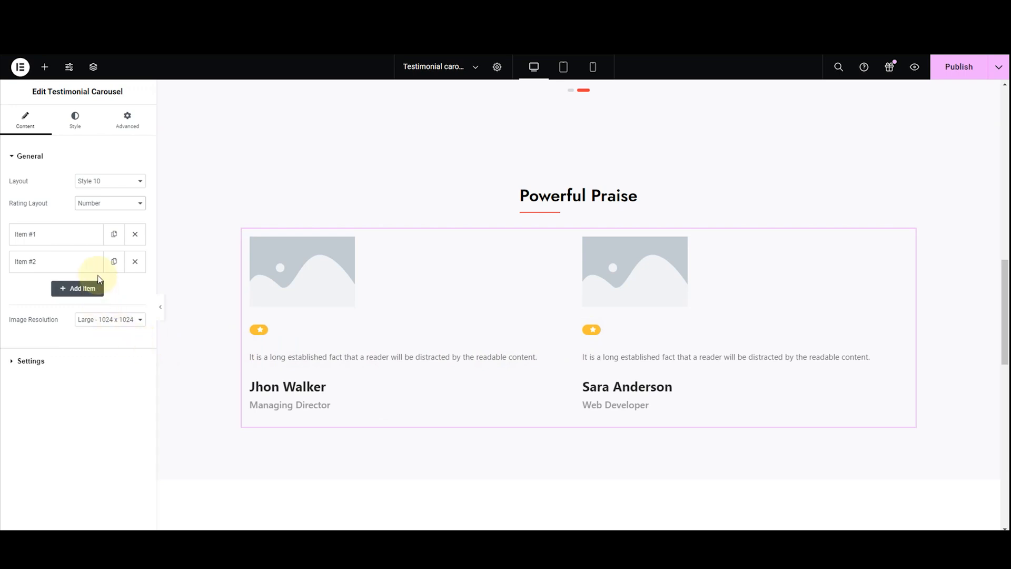
left_click(109, 207)
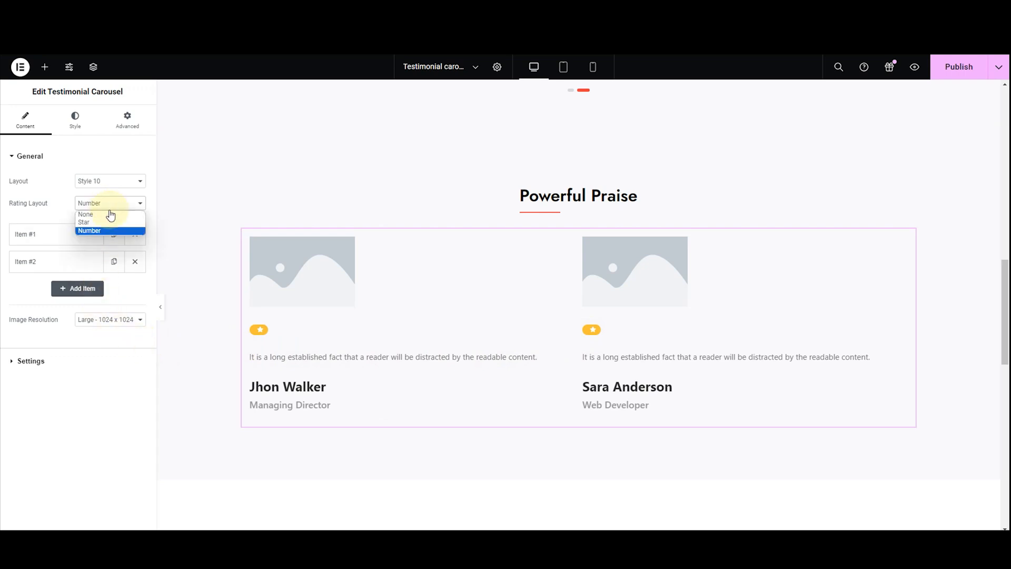
left_click(111, 223)
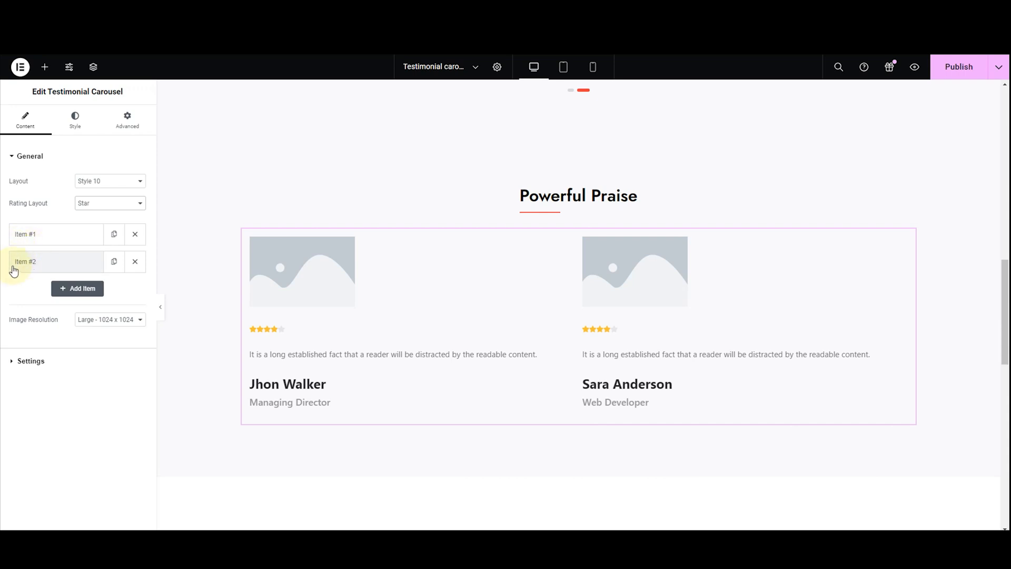
Set the first testimonial item's image to first_image.png from the media library and replace its name with the reviewer's full name
left_click(24, 243)
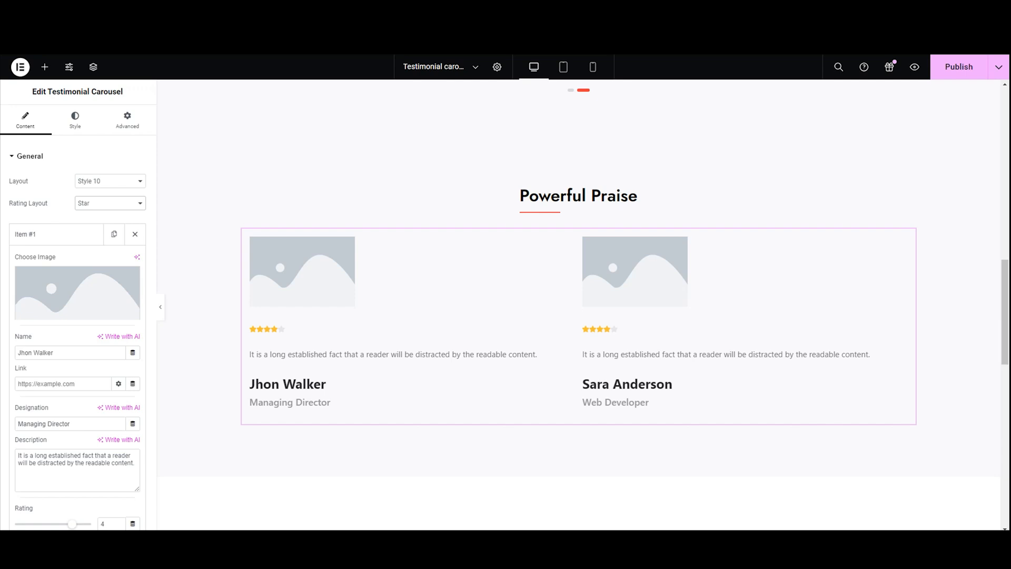
mouse_move(31, 271)
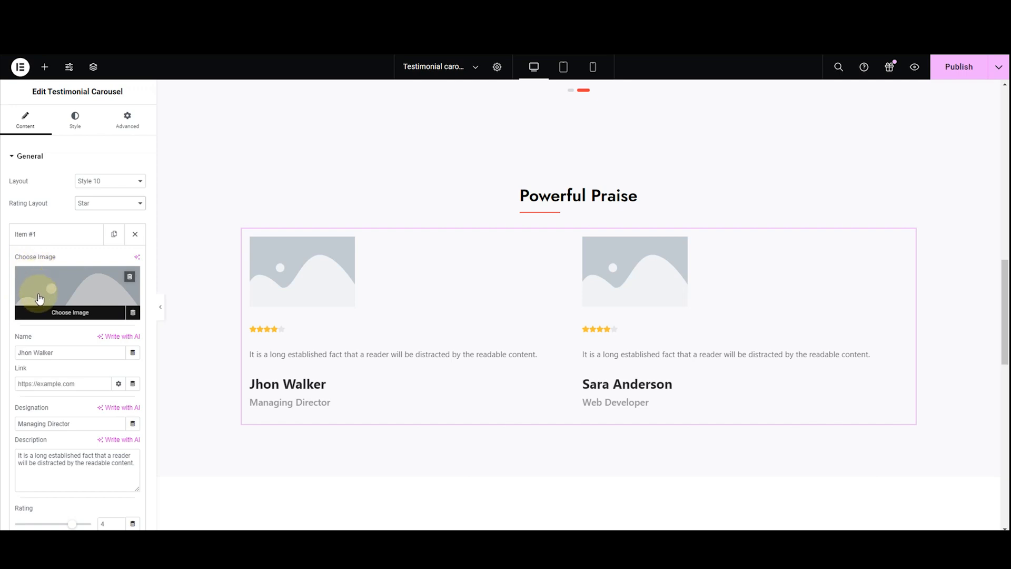
left_click(40, 298)
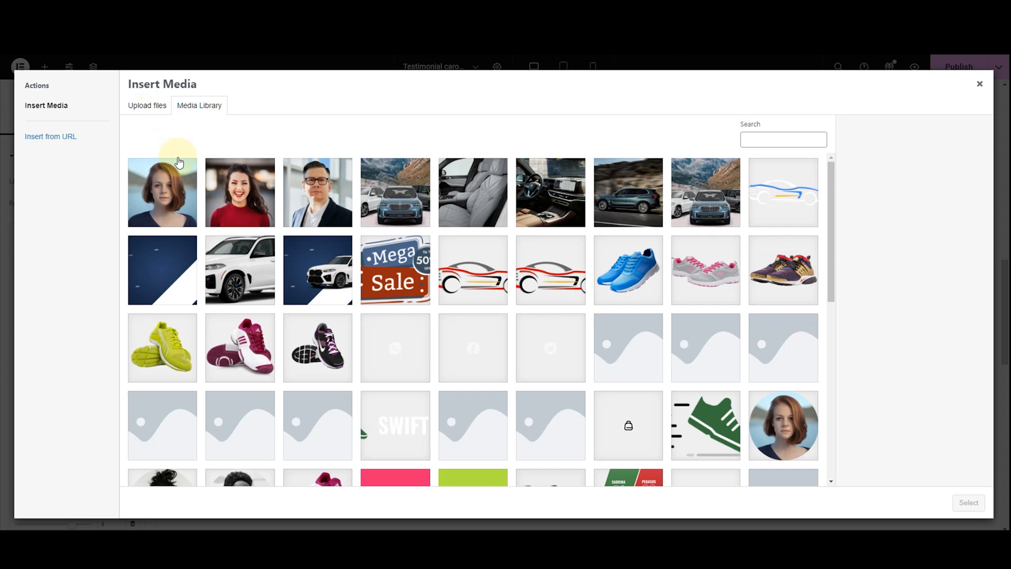
left_click(183, 199)
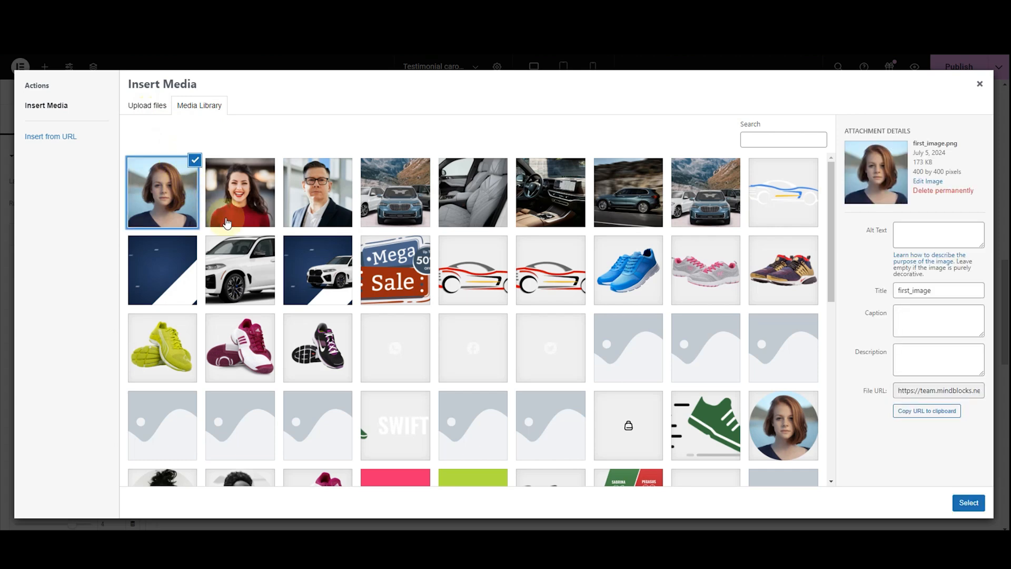
left_click(968, 503)
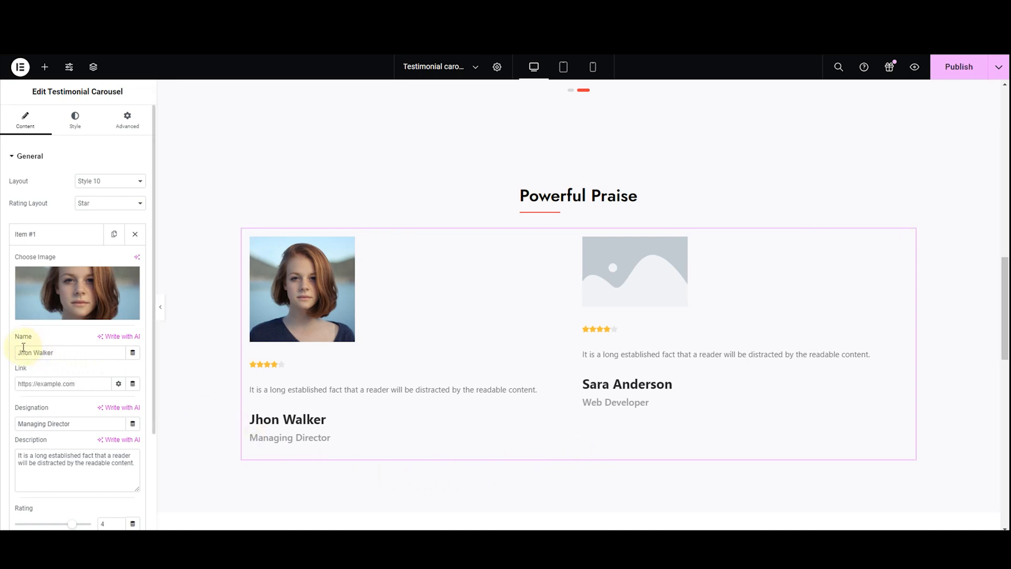
left_click_drag(60, 352, 11, 353)
type("Selena Williams")
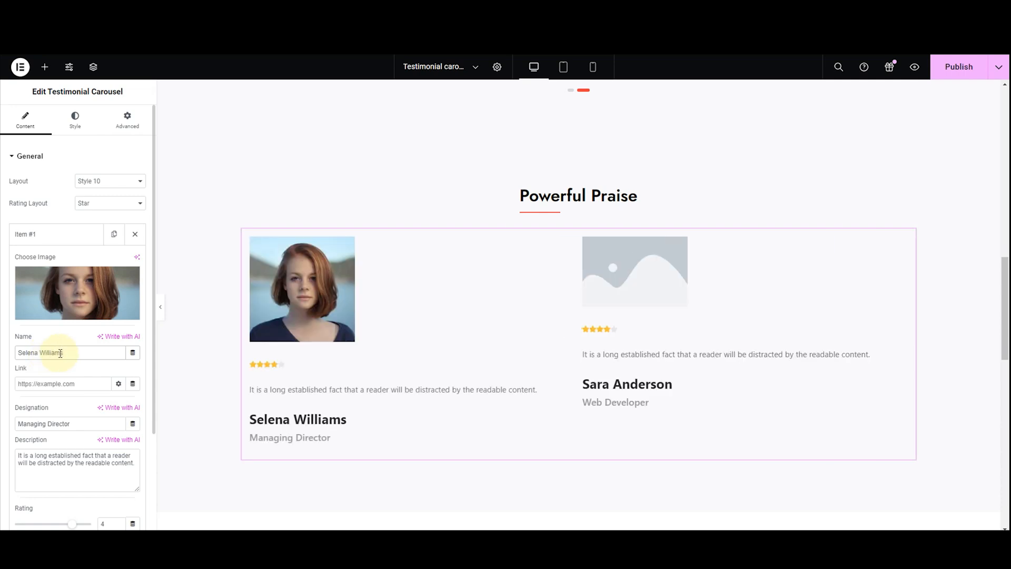
Try linking the first testimonial to an existing About page and to the Services page, clearing the link each time
left_click(22, 381)
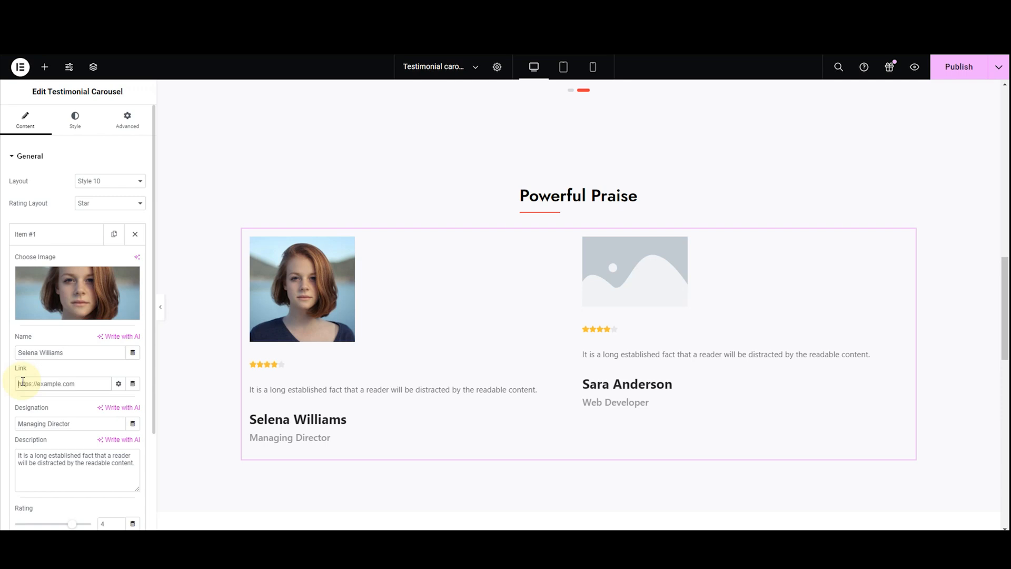
type("abo")
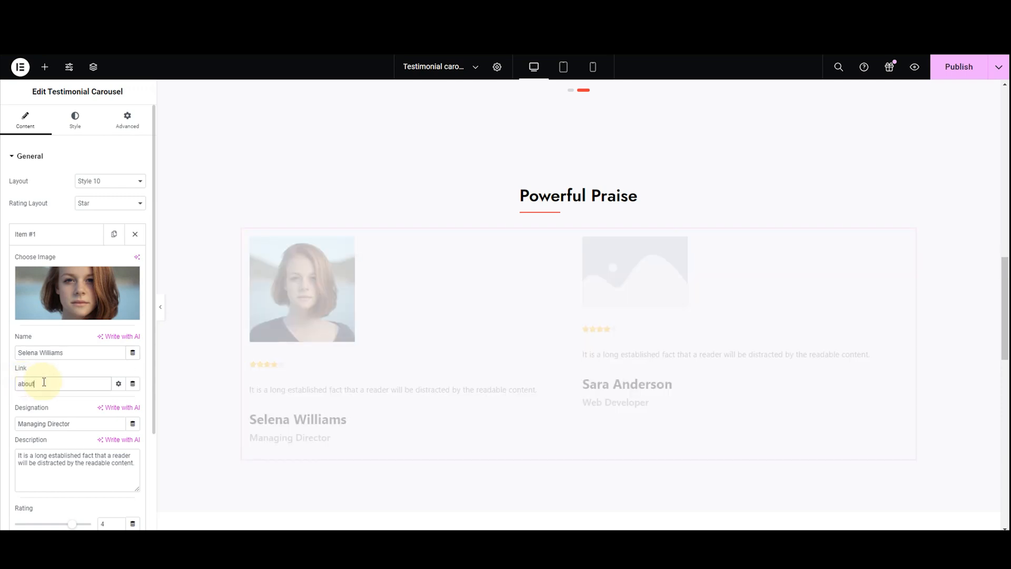
type("ut")
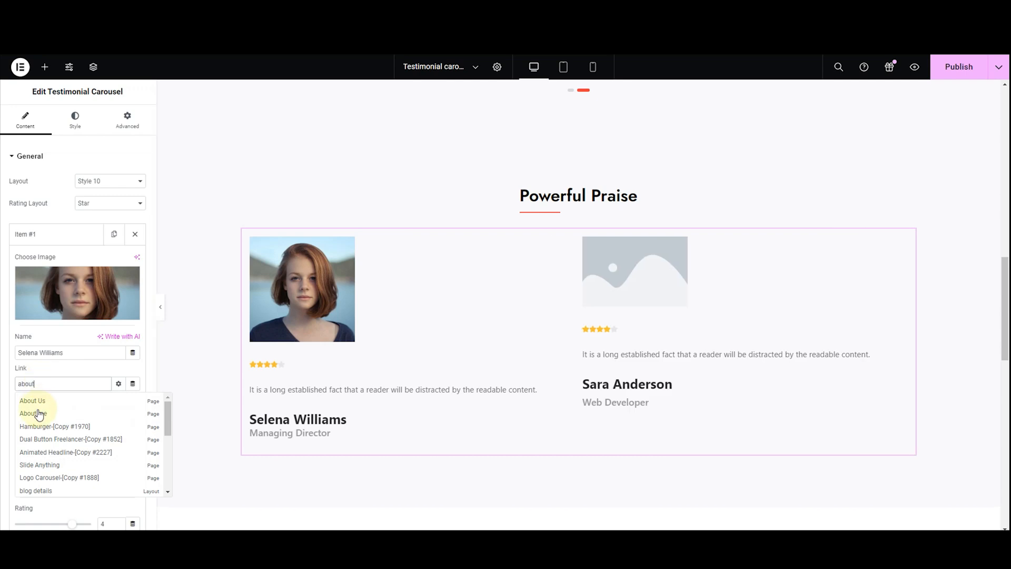
left_click(39, 412)
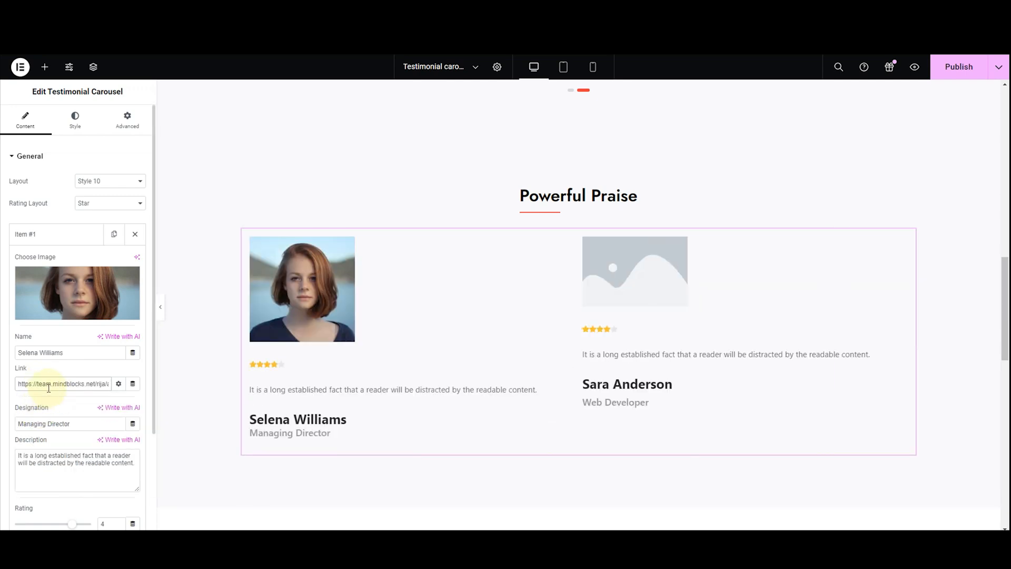
triple_click(48, 387)
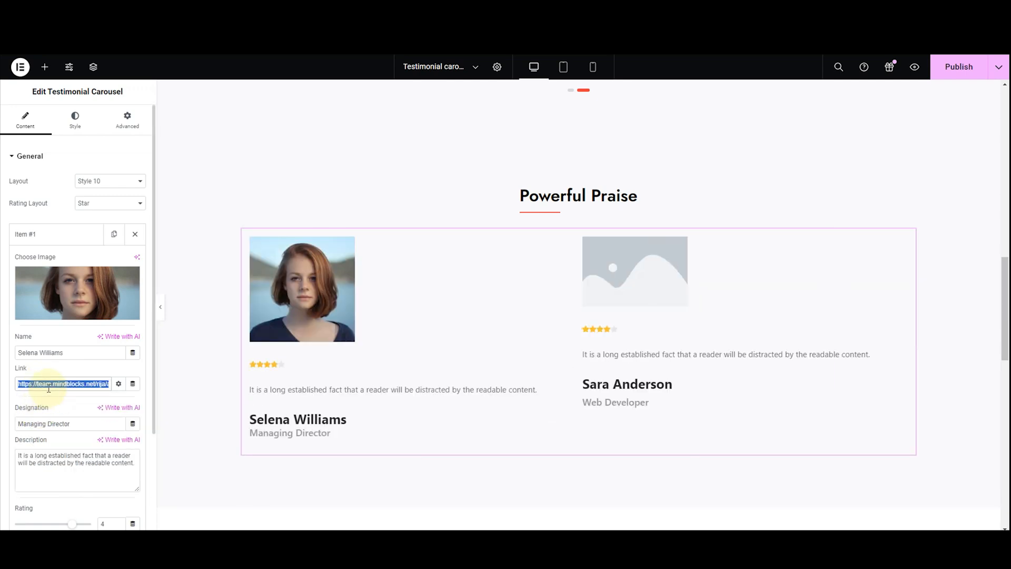
key("BackSpace")
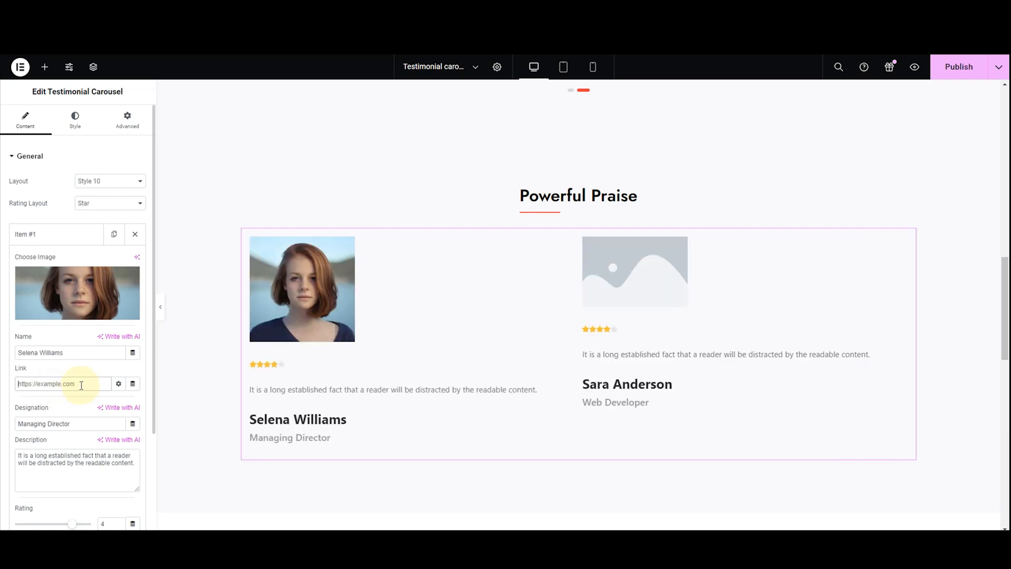
type("serv")
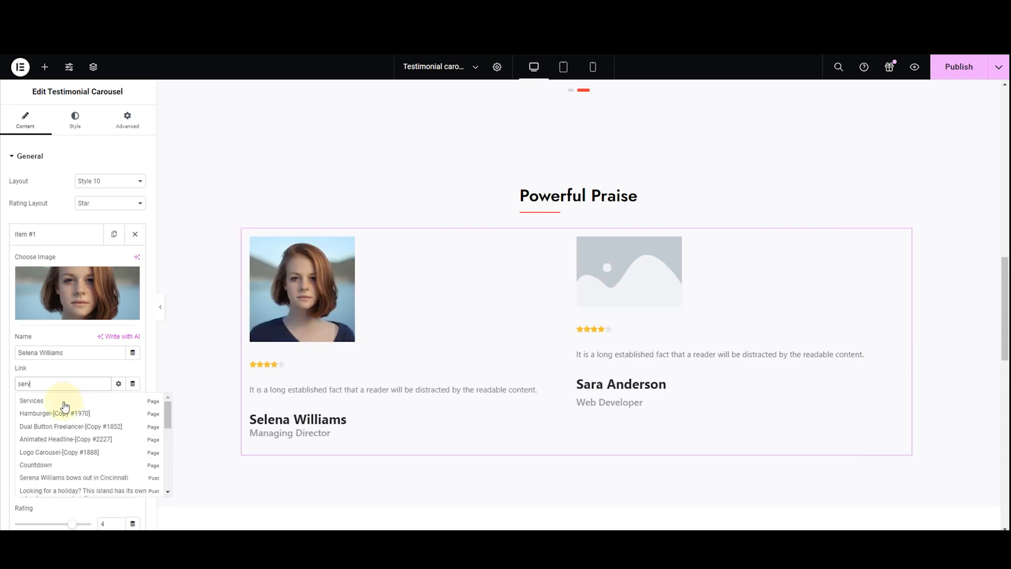
left_click(64, 400)
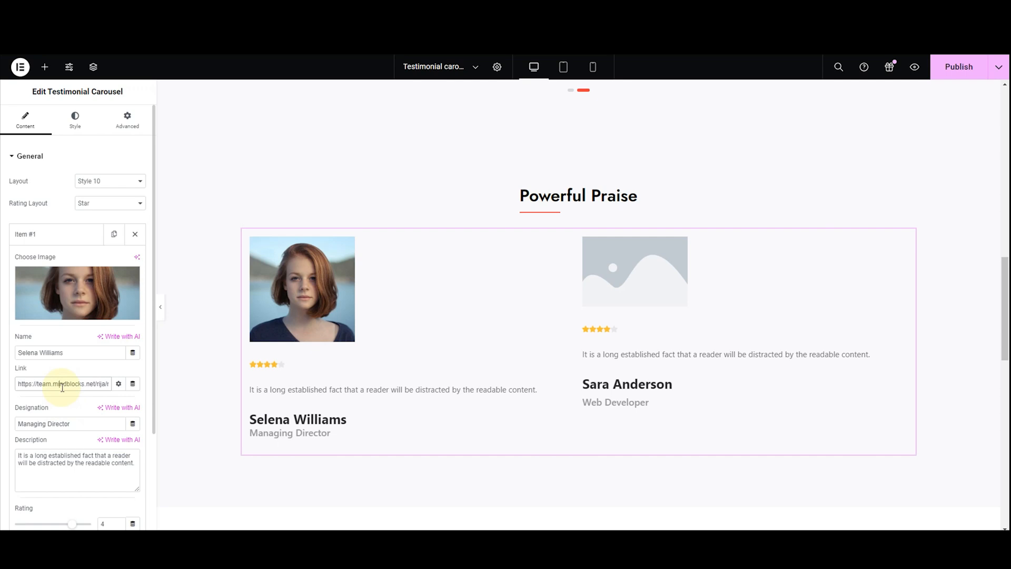
triple_click(62, 387)
key("BackSpace")
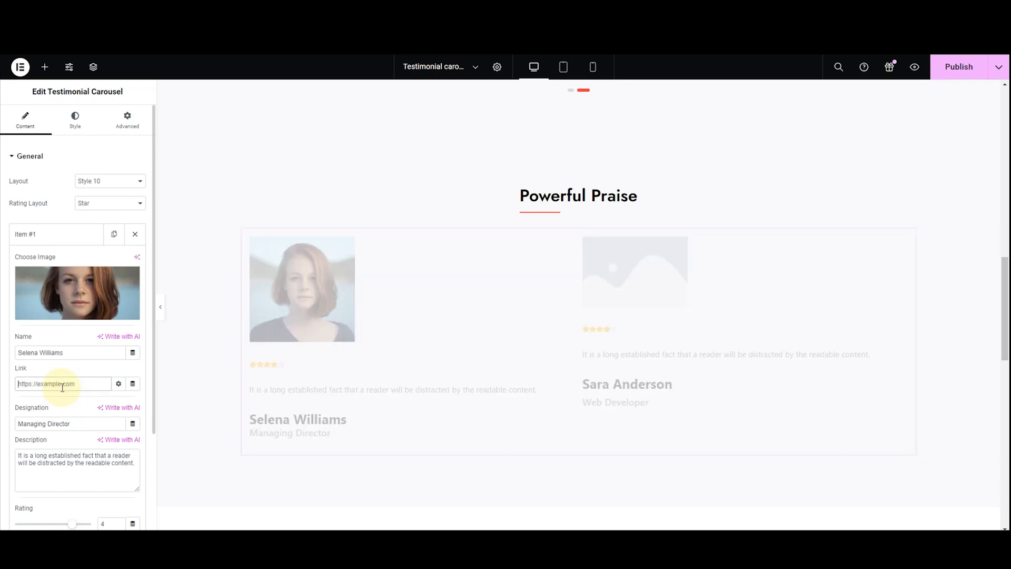
Try the first testimonial's link options Open in new window and Add nofollow, switching each one off again
left_click(119, 385)
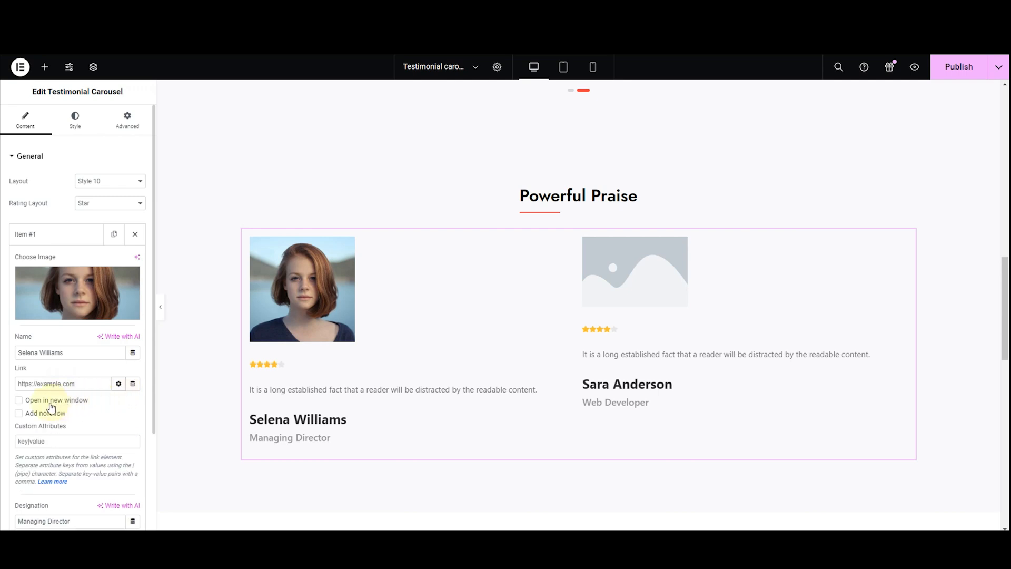
left_click(18, 401)
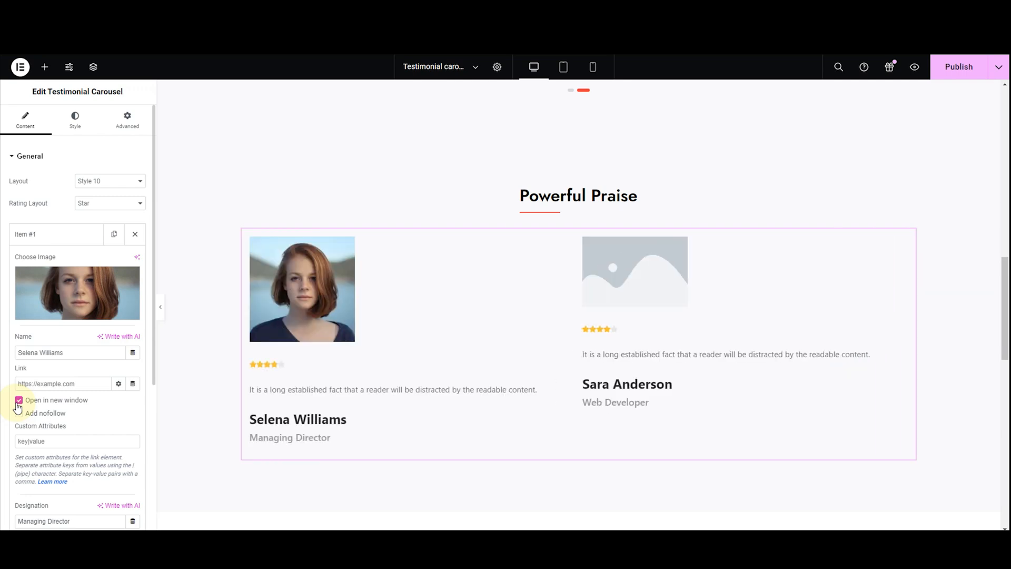
left_click(18, 401)
left_click(19, 414)
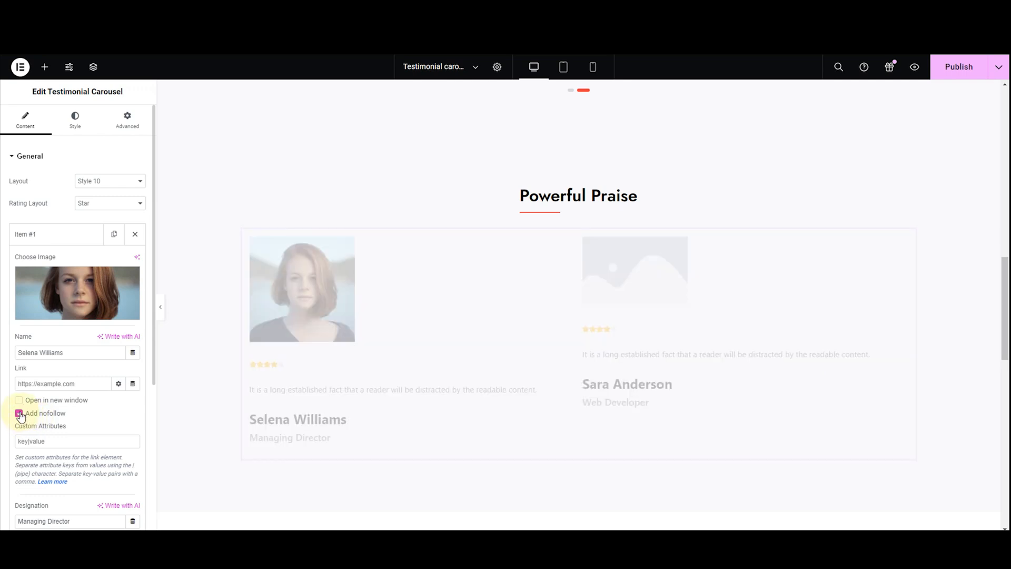
left_click(20, 414)
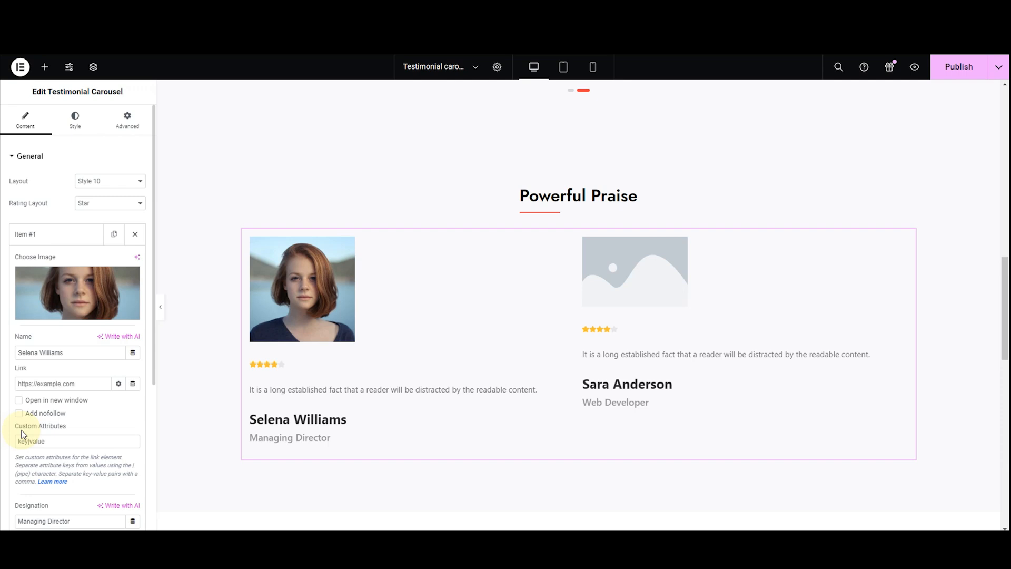
Clear the designation text of the first testimonial item
scroll(23, 435, "down", 4)
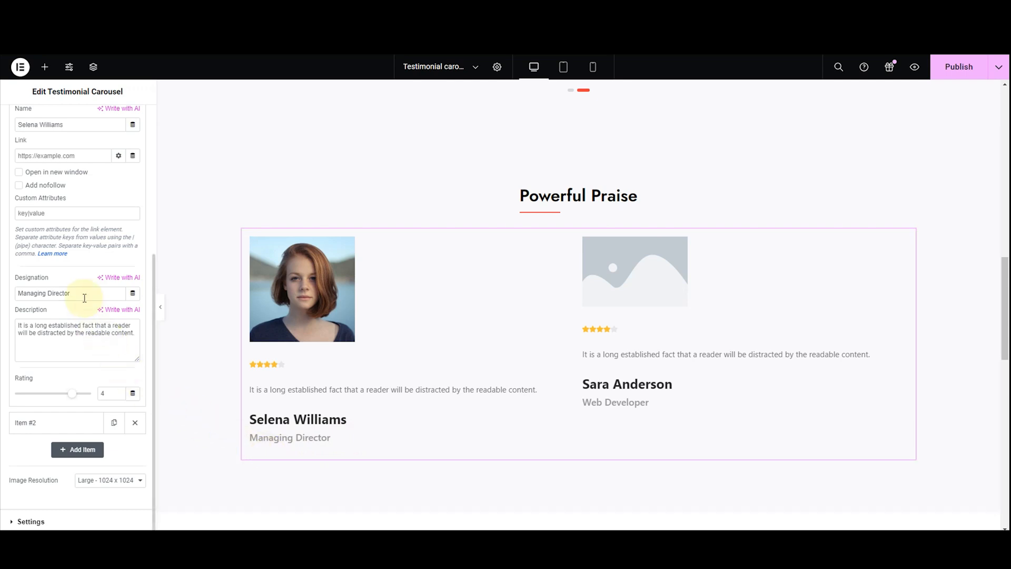
left_click(103, 297)
key("BackSpace")
key("BackSpace")
key("BackSpace")
key("BackSpace")
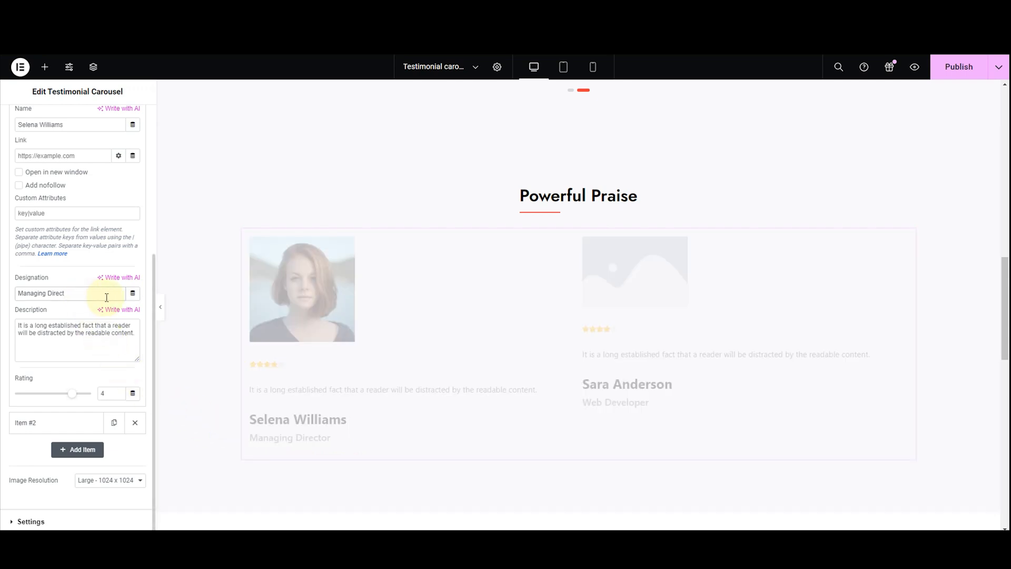
key("BackSpace")
key("BackSpace")
key("BackSpace")
key("BackSpace")
key("BackSpace")
key("BackSpace")
key("BackSpace")
key("BackSpace")
key("BackSpace")
key("BackSpace")
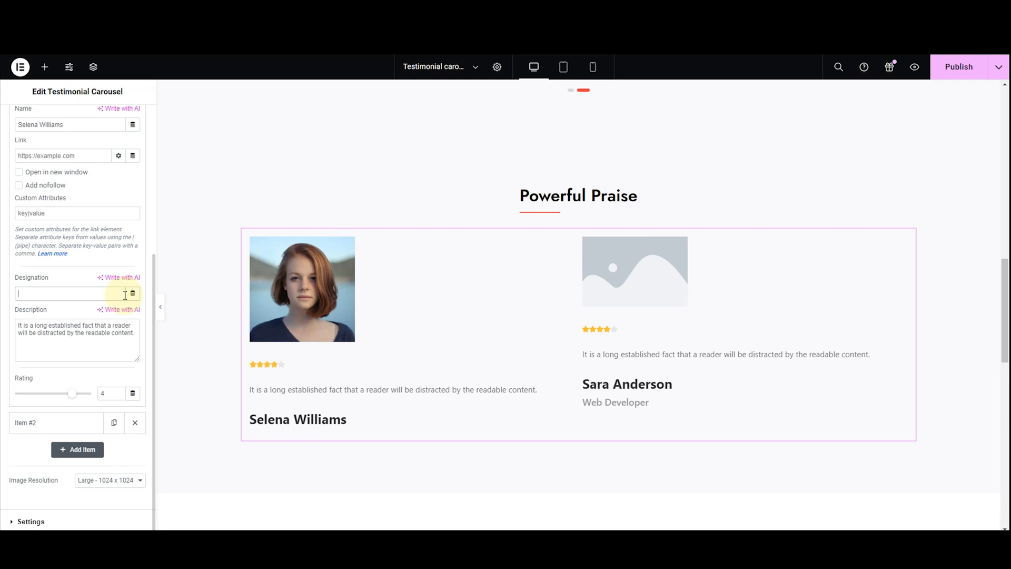
Replace the first testimonial's description with "These tech products are top-notch. Their innovative features and solid performance have exceeded my expectations. Highly recommended!"
left_click(100, 330)
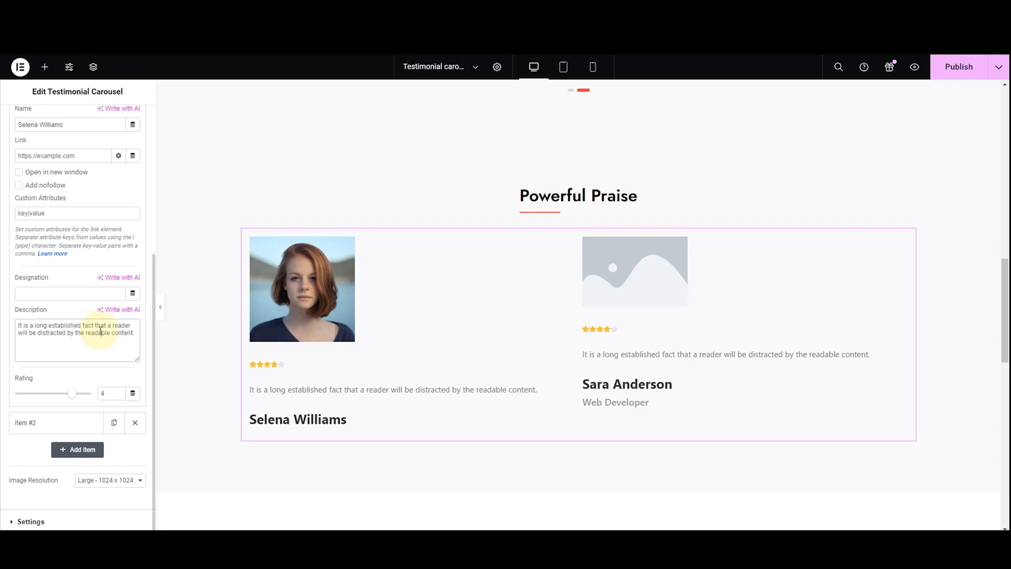
key("ctrl+a")
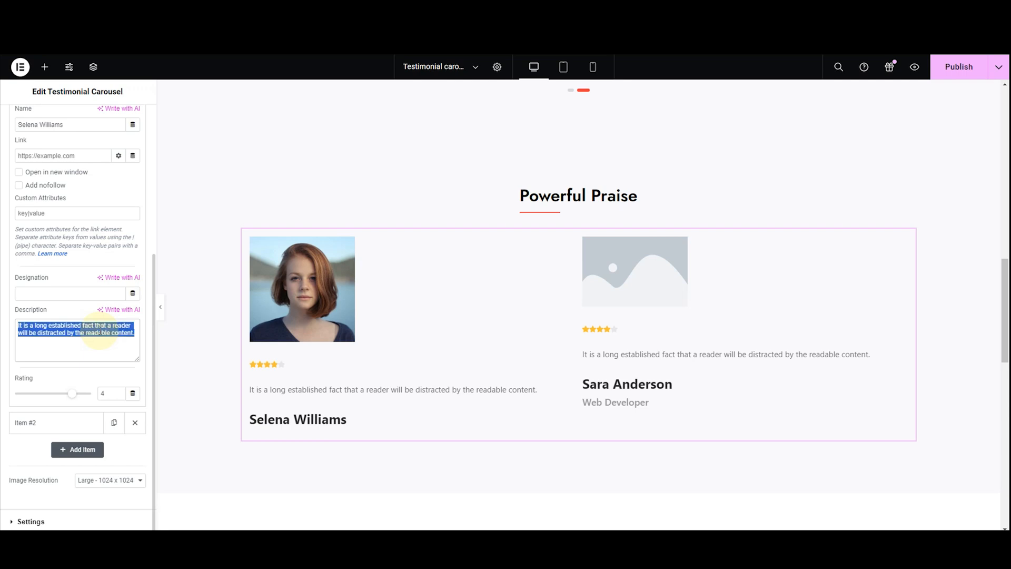
type("These tech products are top-notch. Their innovative features and solid performance have exceeded my expectations. Highly recommended")
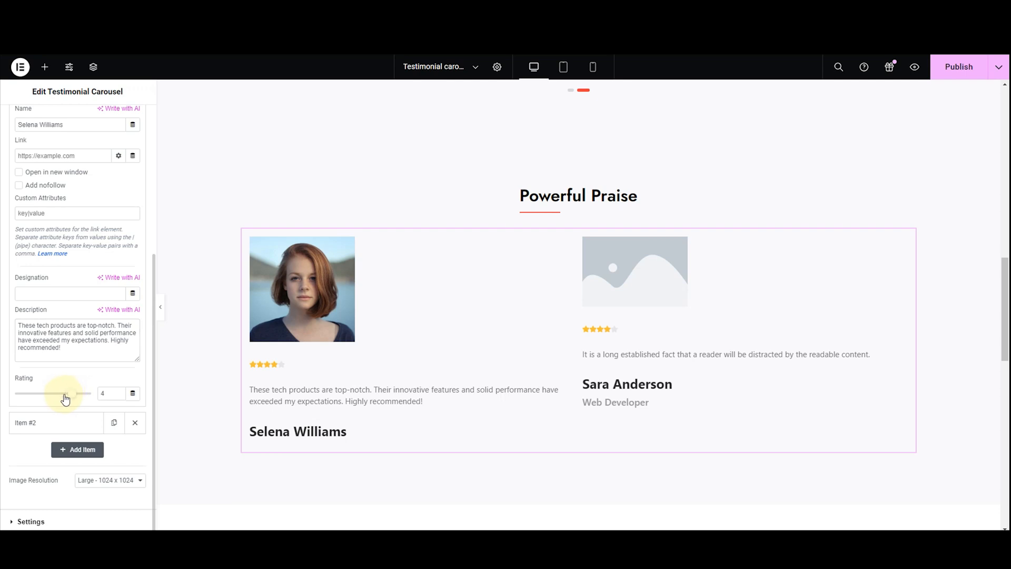
Try the first testimonial's rating at 1, 2 and 3, and return it to 4
mouse_move(65, 398)
left_mouse_down()
mouse_move(39, 406)
mouse_move(72, 397)
left_mouse_up()
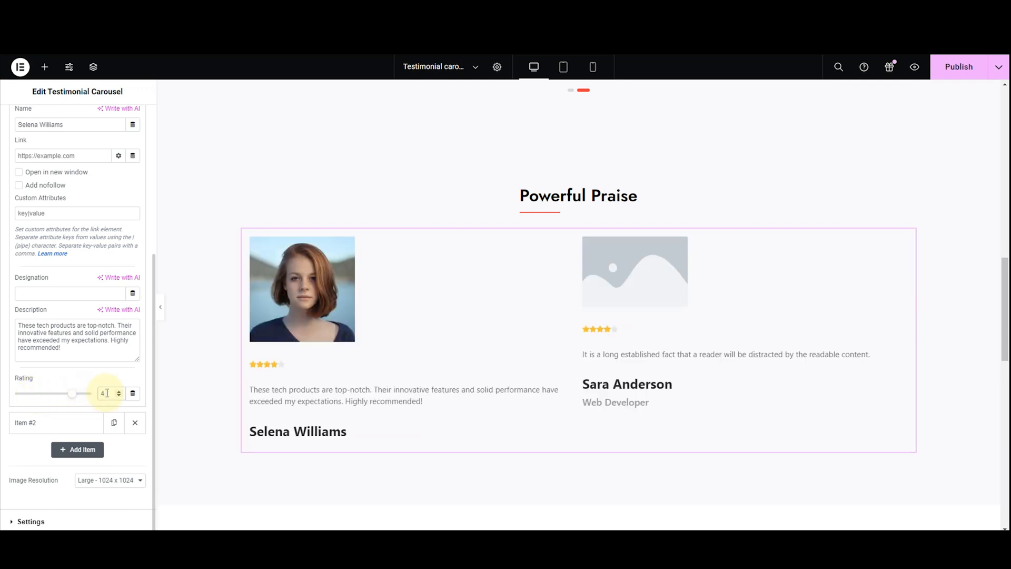
key("BackSpace")
type("1")
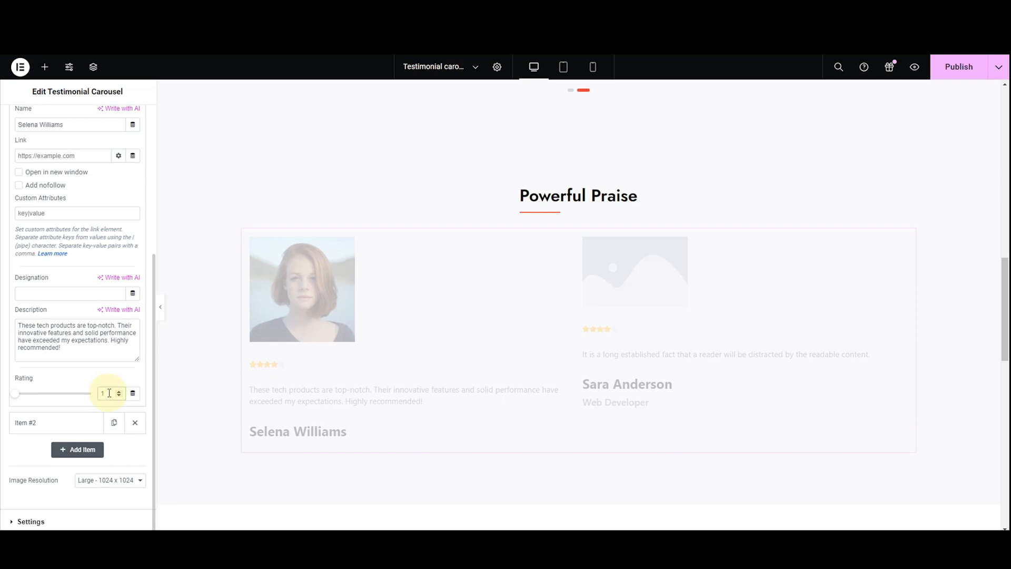
left_click(120, 392)
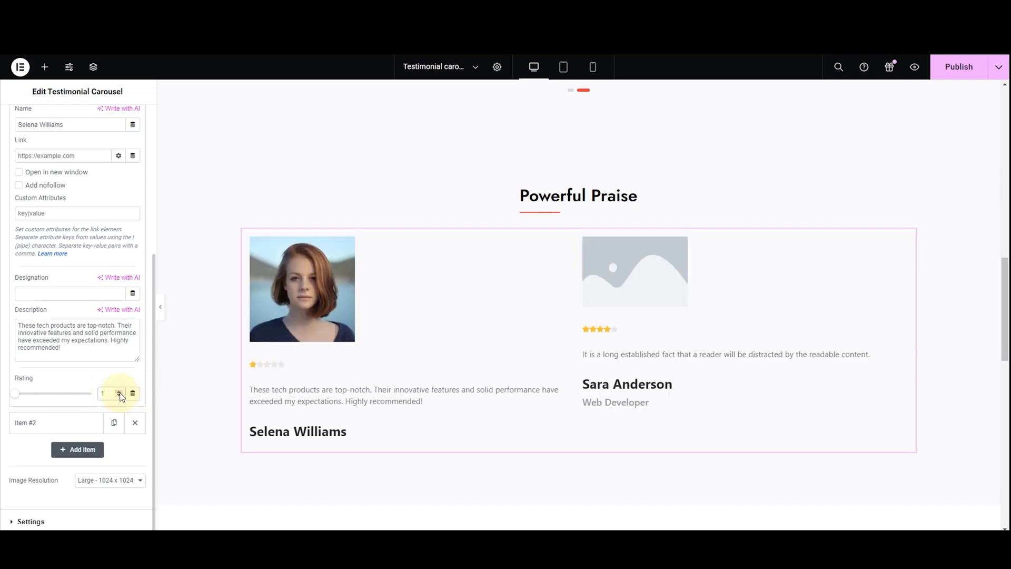
left_click(119, 391)
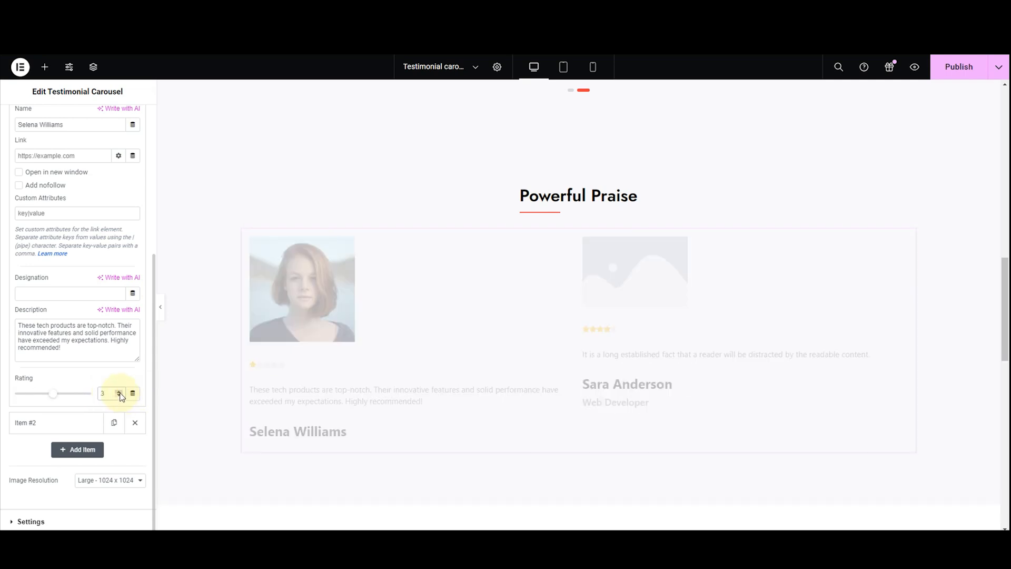
left_click(120, 395)
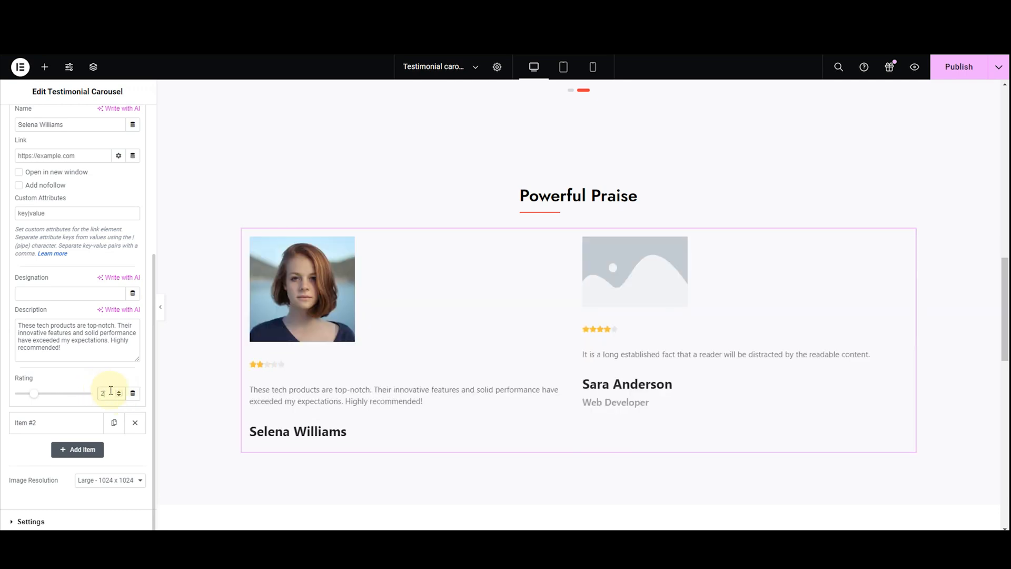
left_click(120, 396)
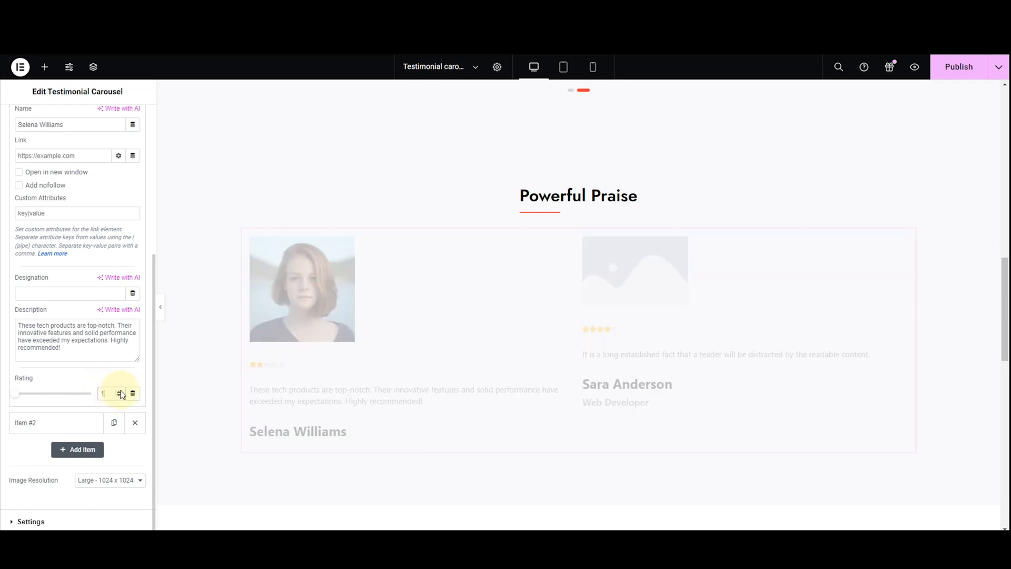
left_click(120, 392)
left_click(120, 392)
left_click(120, 392)
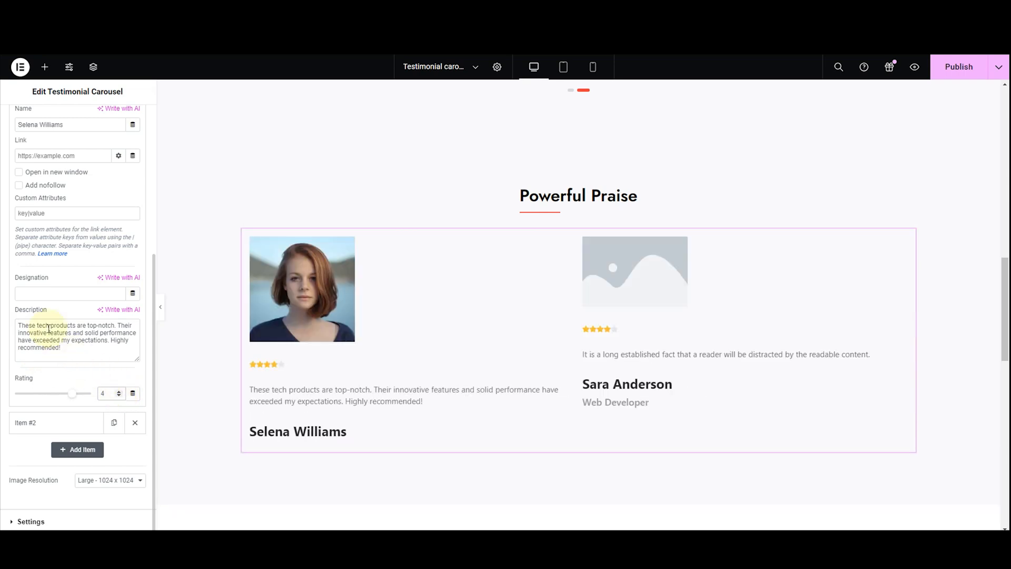
Set the second testimonial's image to third_iamge.png, the man in glasses, from the media library
scroll(39, 313, "up", 3)
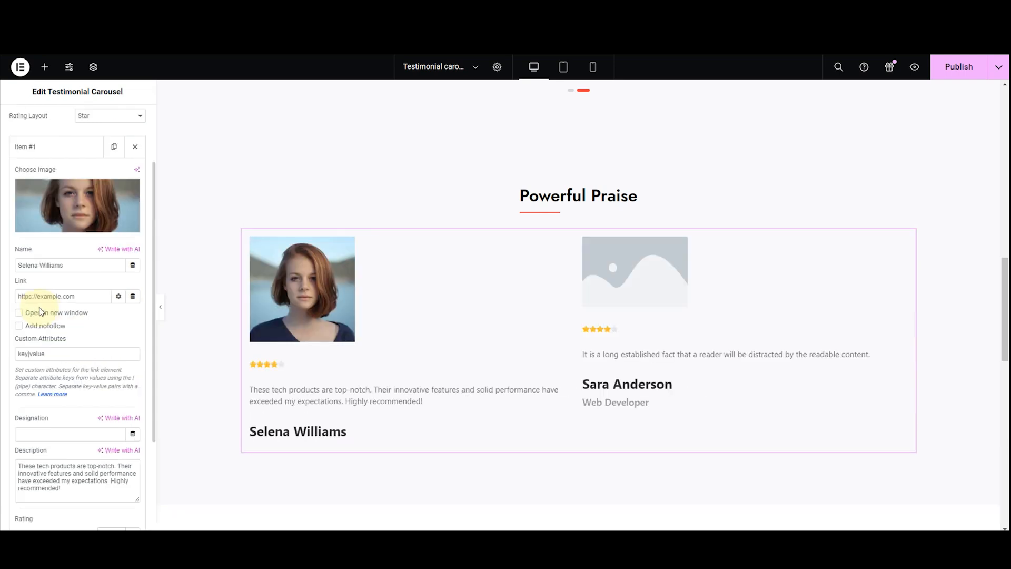
left_click(21, 145)
left_click(33, 184)
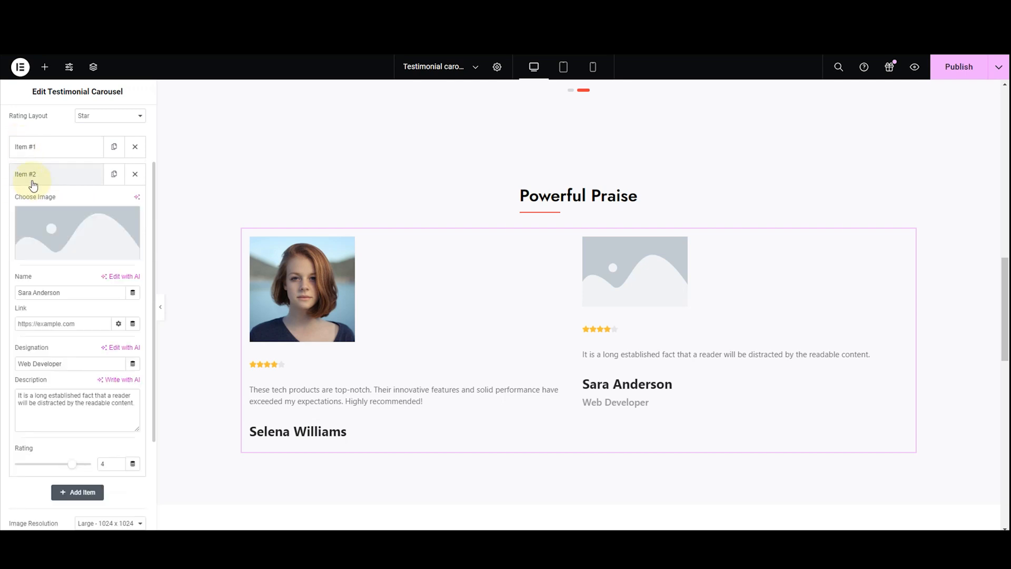
left_click(39, 222)
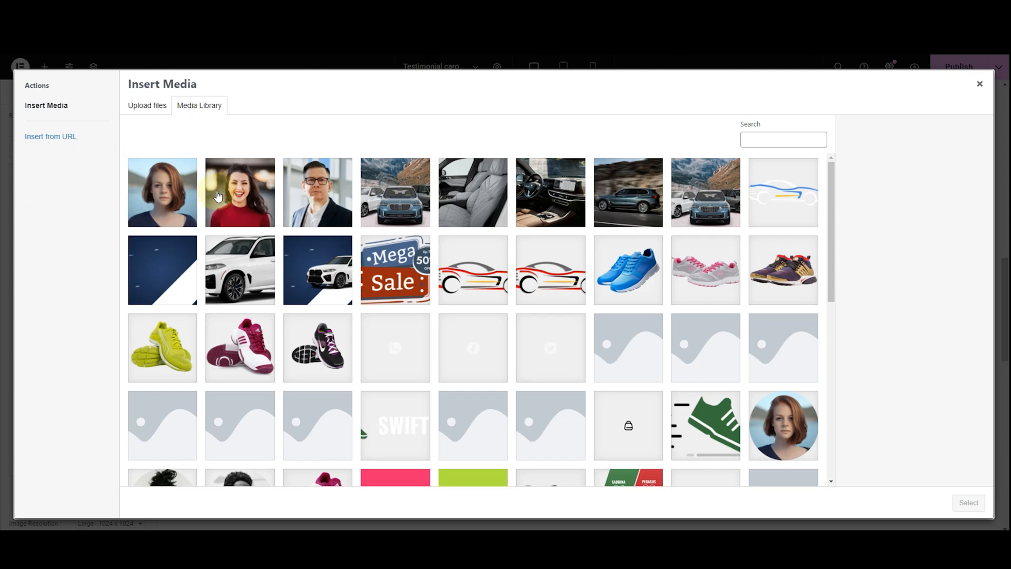
left_click(318, 192)
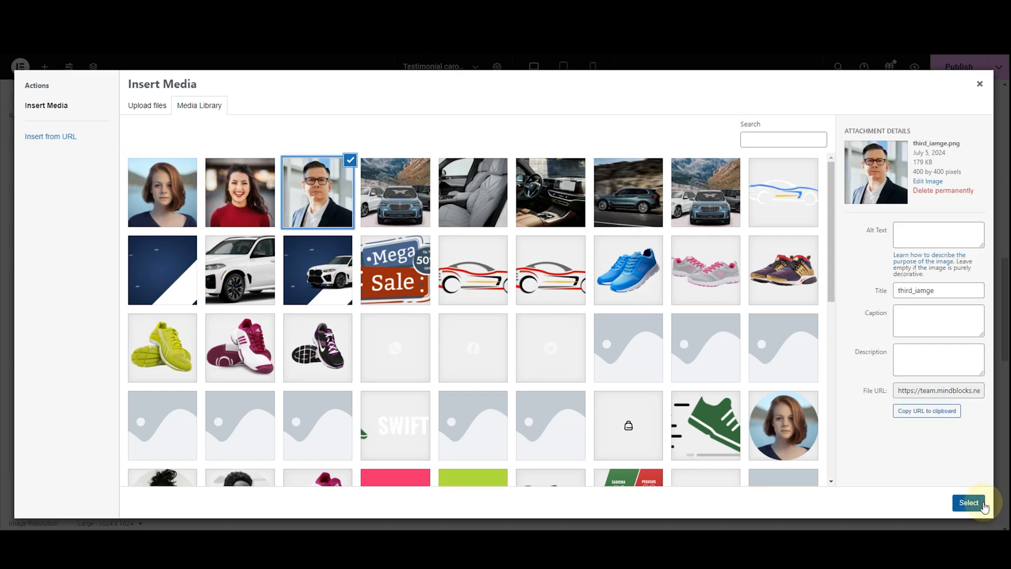
left_click(968, 503)
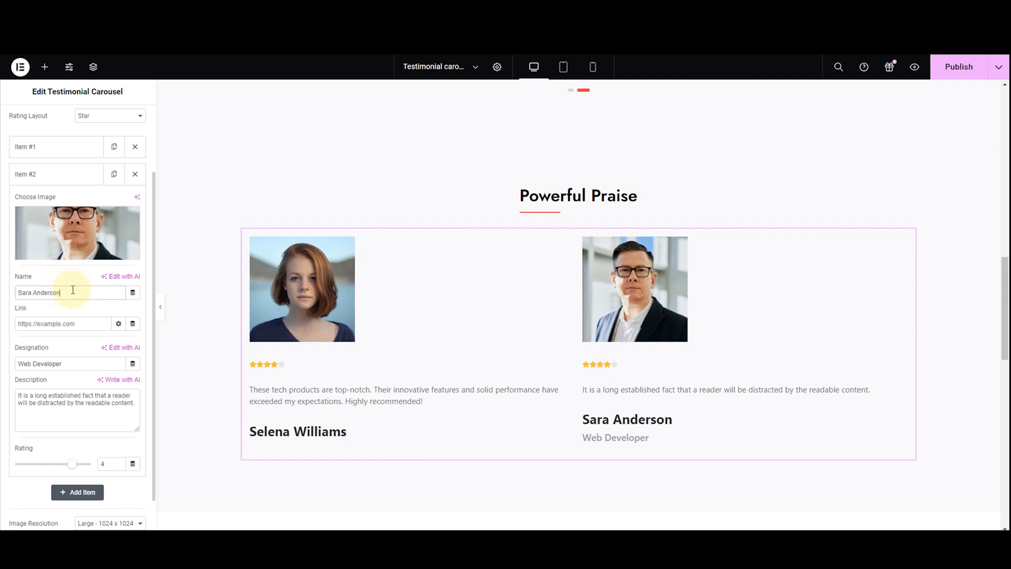
Replace the second testimonial's name with the reviewer's full name and clear its designation text
left_click_drag(72, 292, 7, 302)
key("BackSpace")
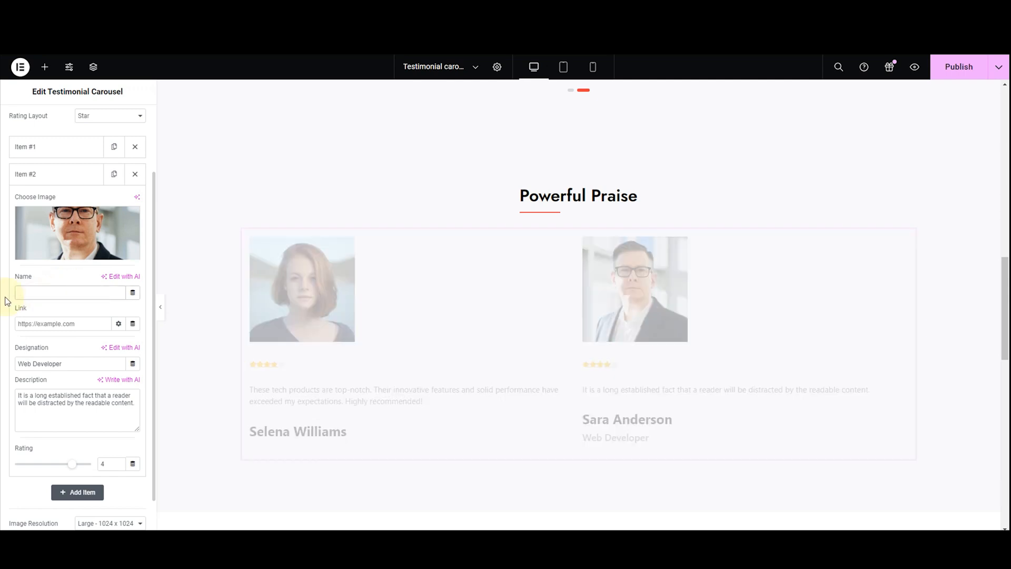
type("John Adams")
left_click_drag(61, 363, 19, 363)
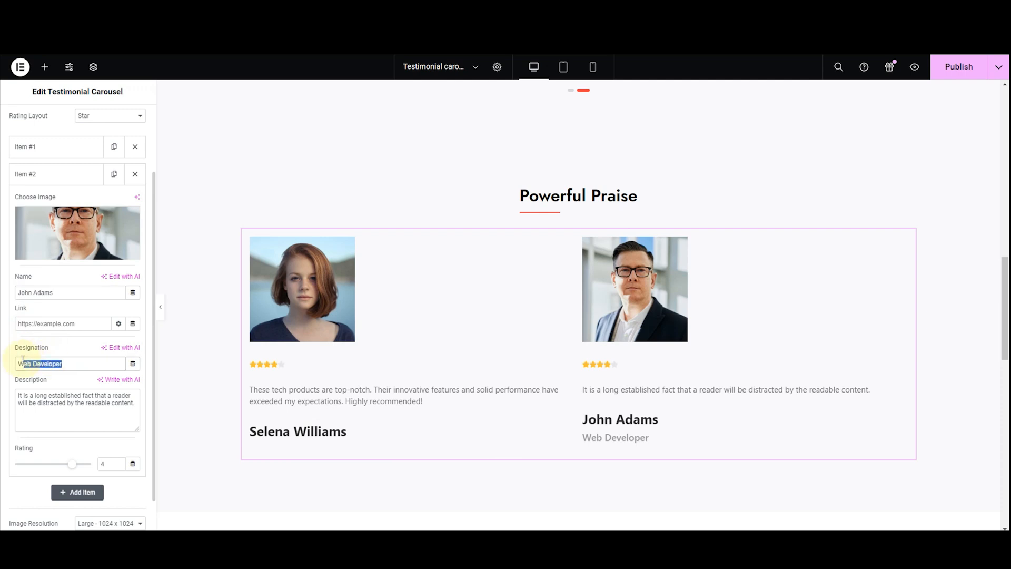
key("BackSpace")
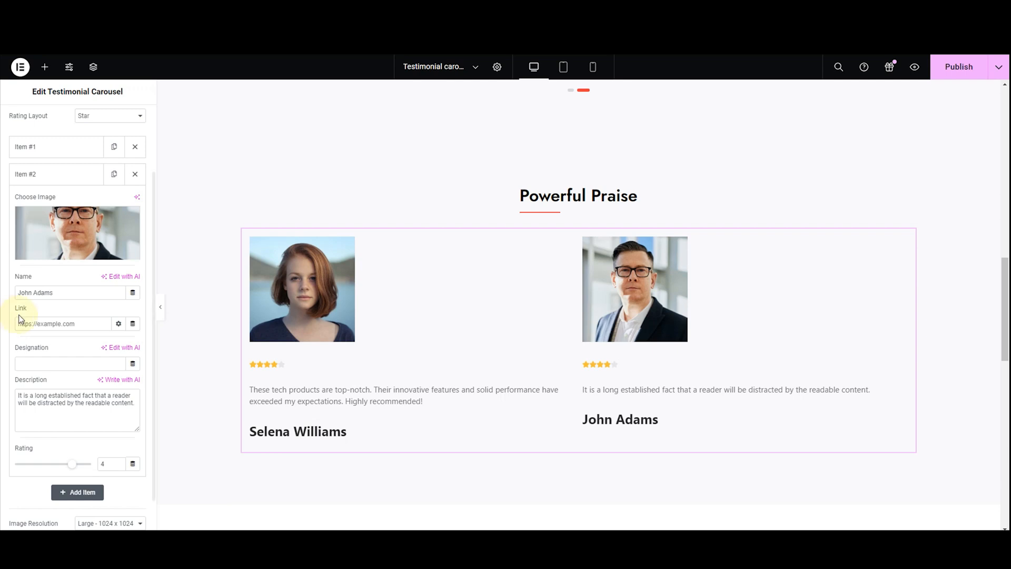
Set the second testimonial's rating to 5 and description to "Impressed with the seamless integration and functionality of these tech products. They've simplified my work and enhanced productivity."
left_click_drag(132, 405, 9, 380)
type("\\")
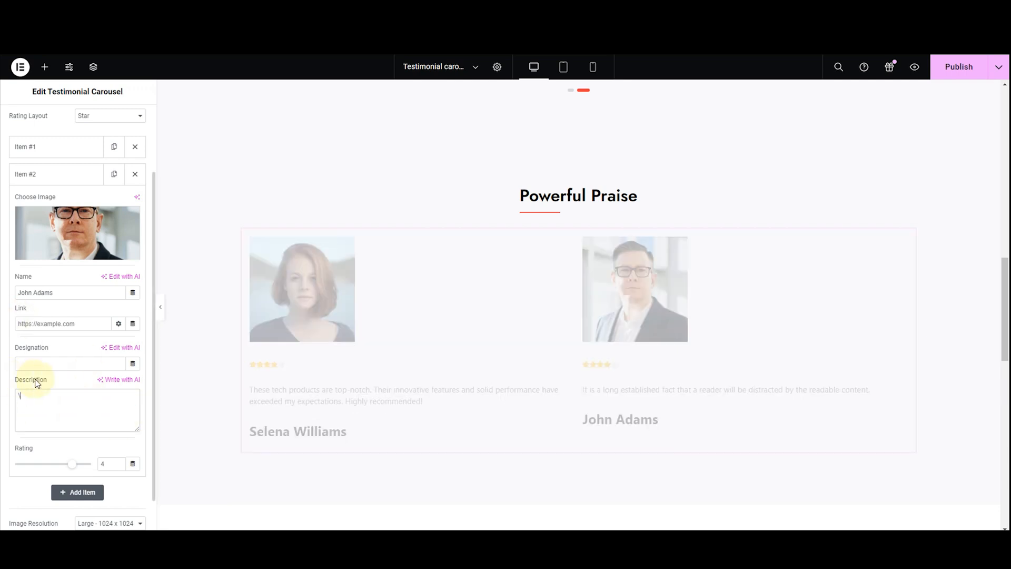
key("BackSpace")
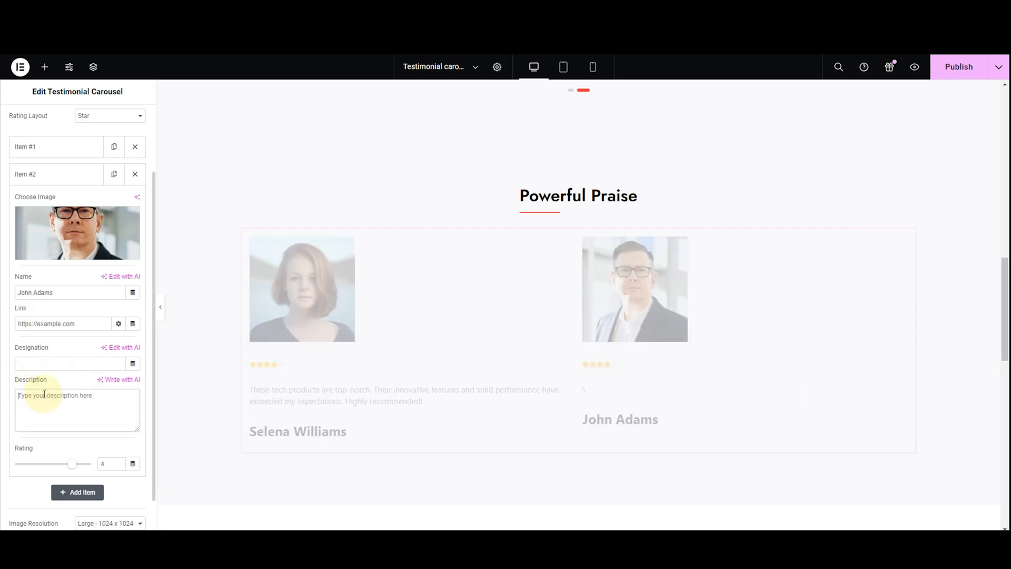
type("Impressed with the seamless integration and functionality of these tech products. They've simplified my work and enhanced productivity")
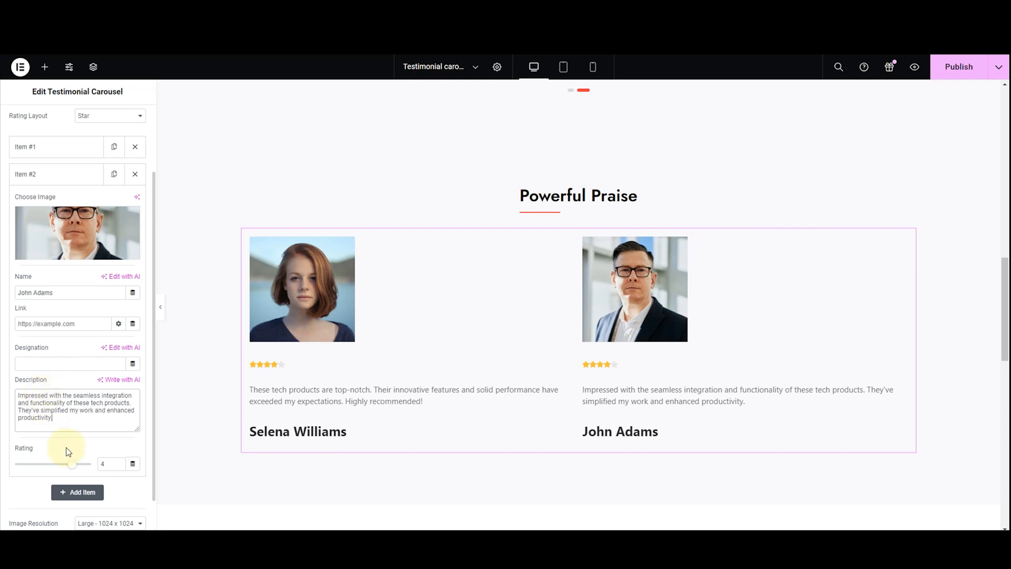
left_click(119, 461)
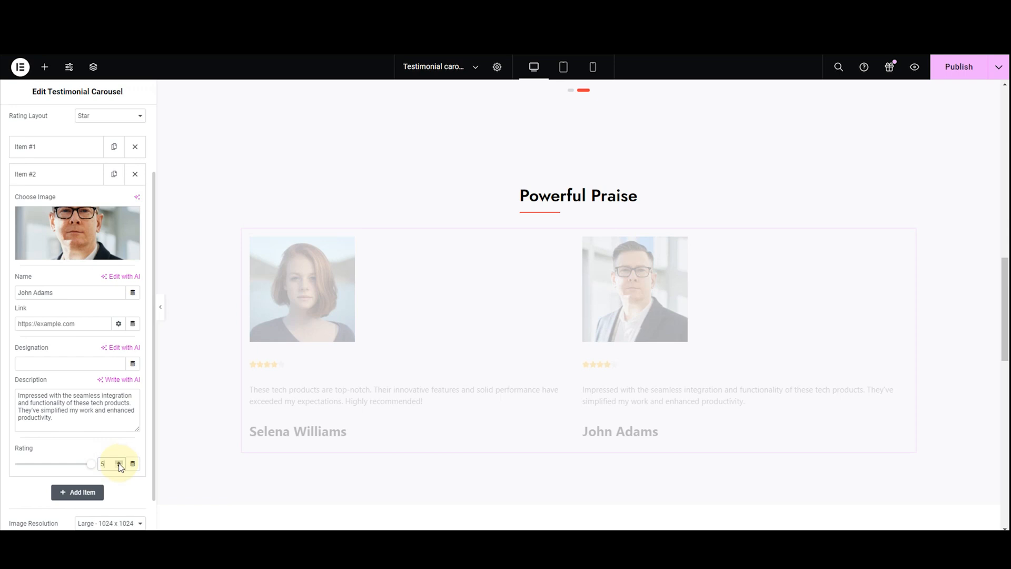
left_click(44, 175)
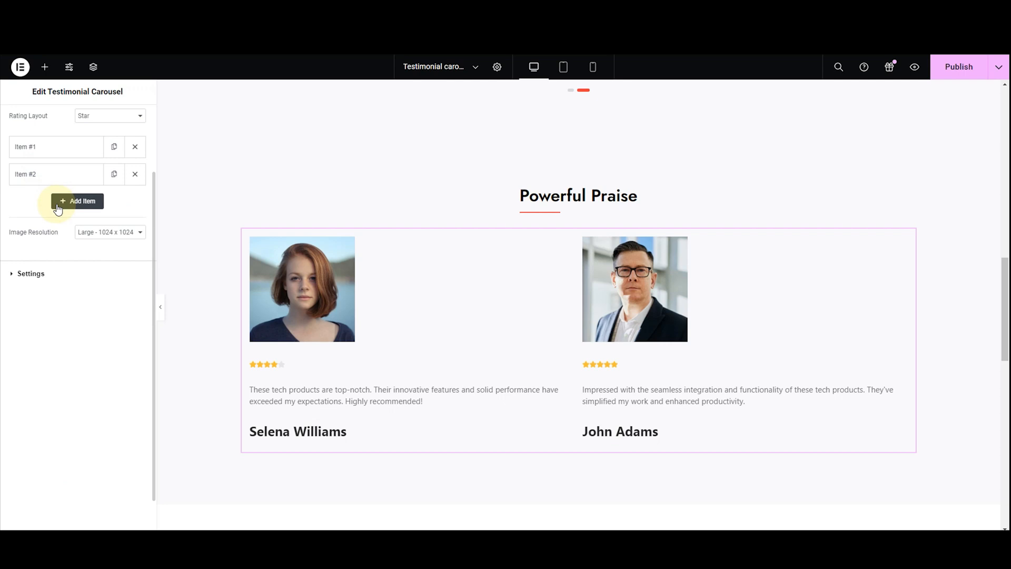
Try adding a third testimonial item and delete it again
left_click(77, 200)
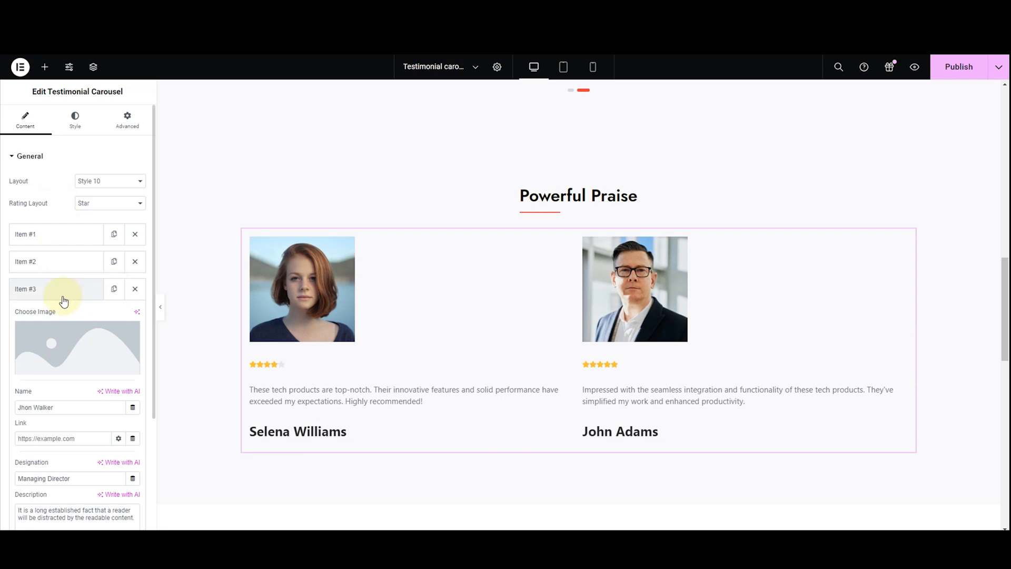
left_click(113, 292)
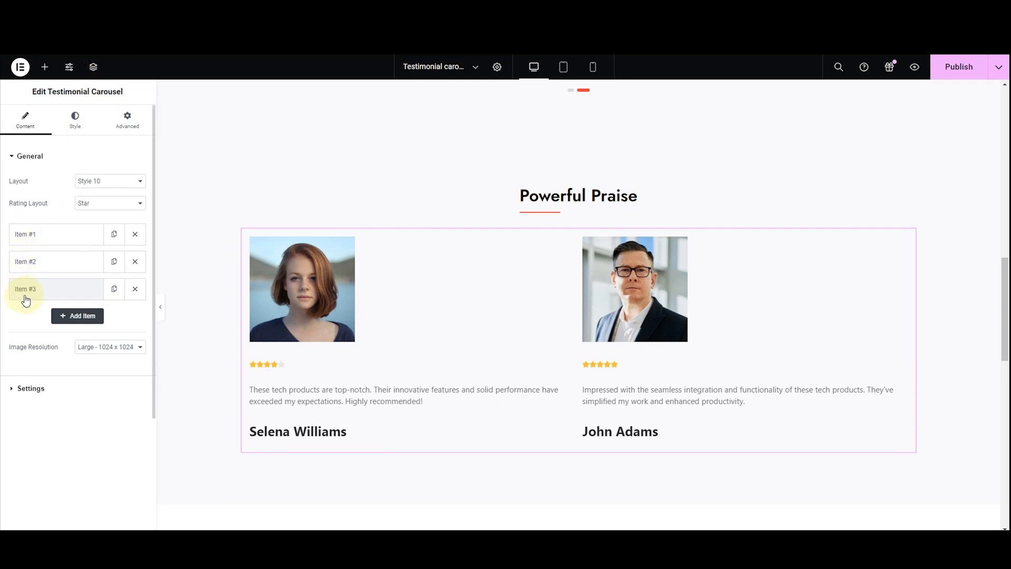
left_click(134, 289)
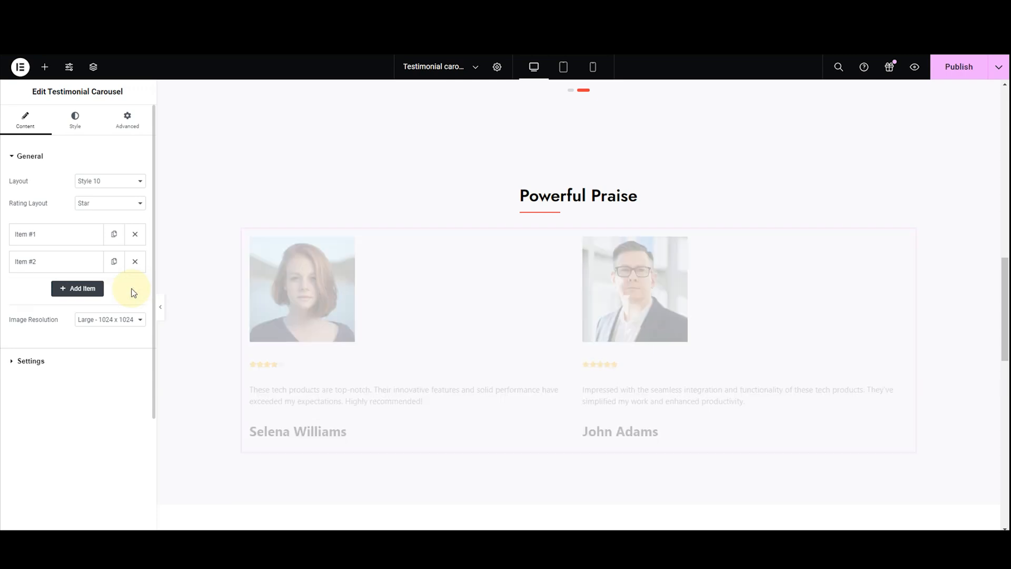
Add a third testimonial item and set its image to the smiling woman in a red top from the media library
left_click(100, 293)
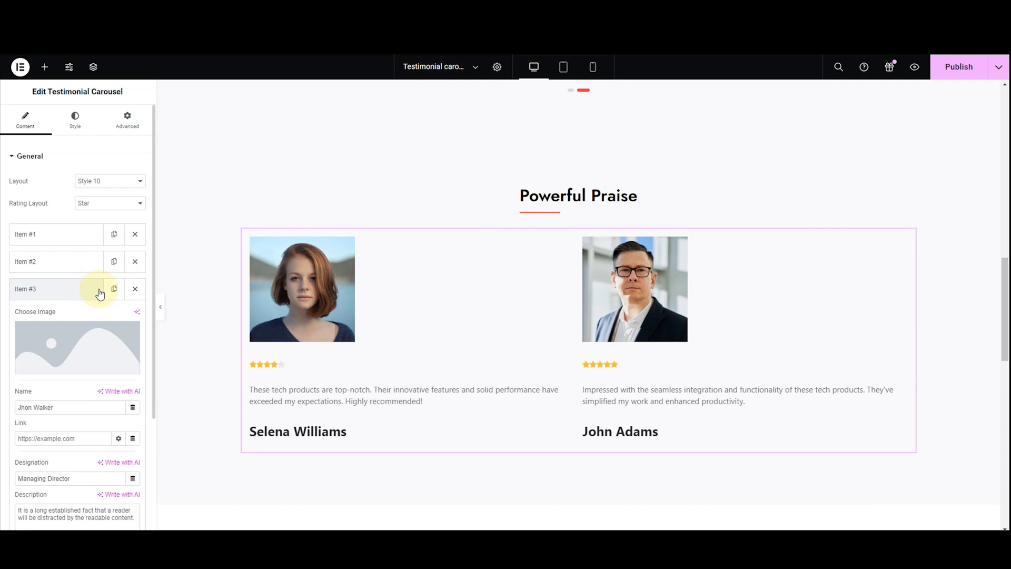
left_click(97, 343)
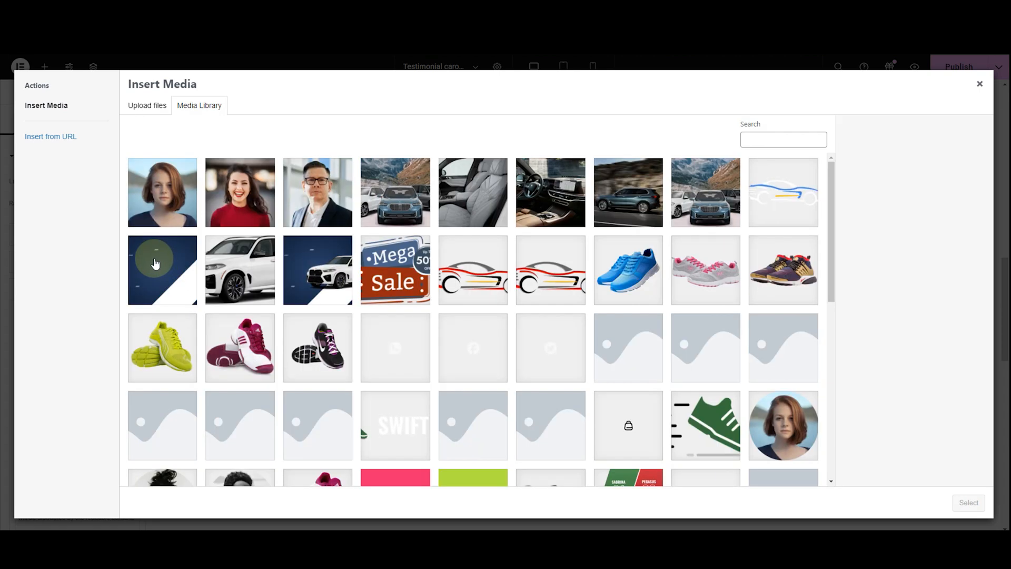
left_click(221, 213)
left_click(960, 501)
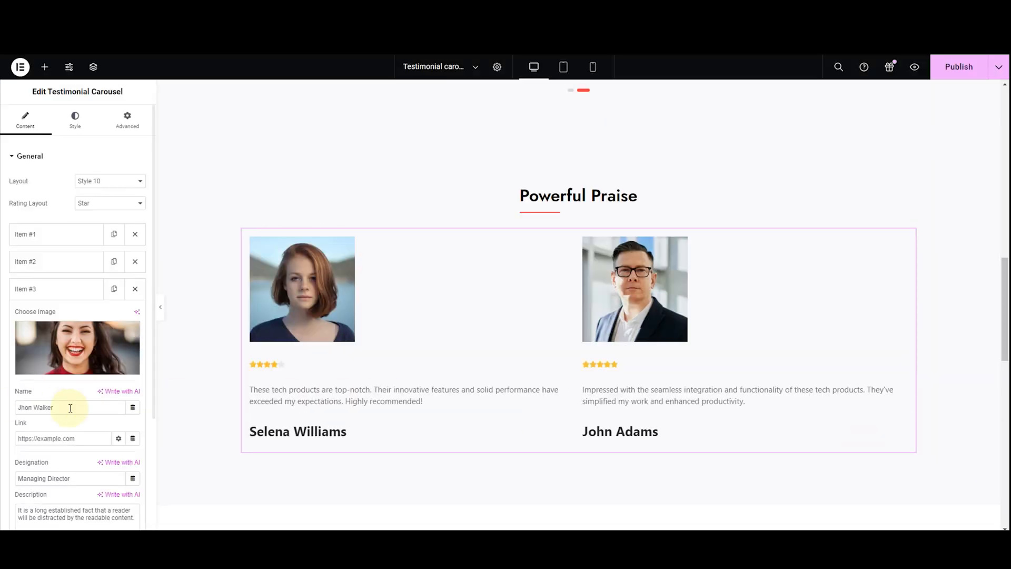
Replace the third testimonial's name with the reviewer's full name and clear its designation text
key("BackSpace")
key("BackSpace")
key("BackSpace")
key("BackSpace")
key("BackSpace")
key("BackSpace")
key("BackSpace")
key("BackSpace")
key("BackSpace")
key("BackSpace")
key("BackSpace")
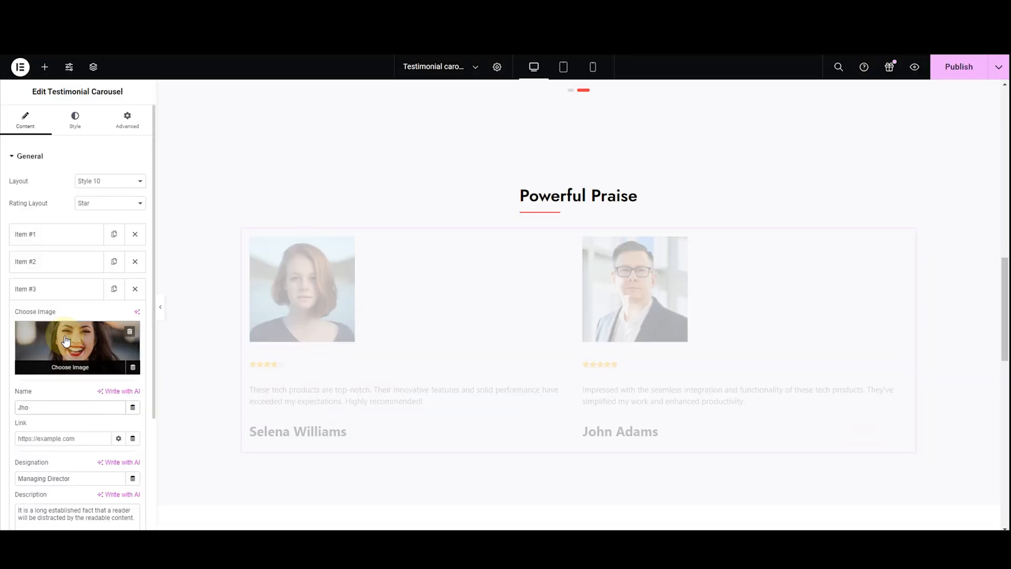
type("Rachel Zane")
left_click_drag(84, 478, 21, 478)
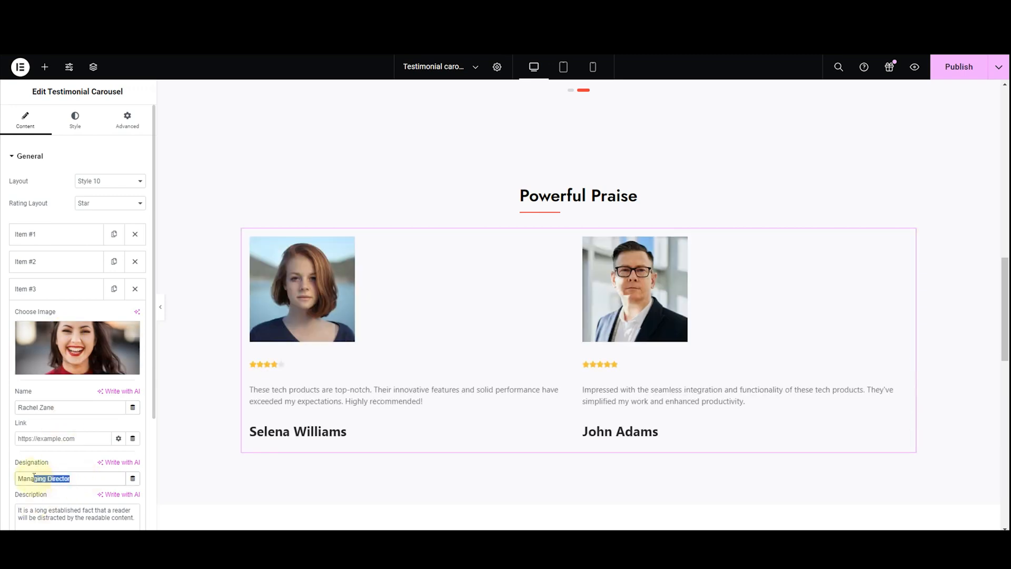
key("BackSpace")
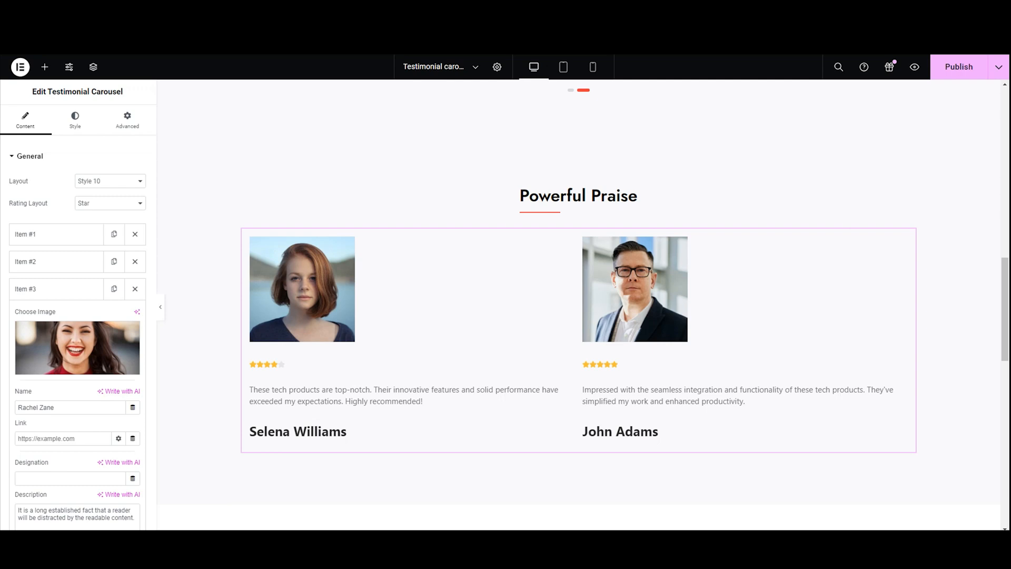
Replace the third testimonial's description with "These tech products have significantly boosted my efficiency. Their intuitive design and reliable performance make them a must-have."
scroll(43, 486, "down", 3)
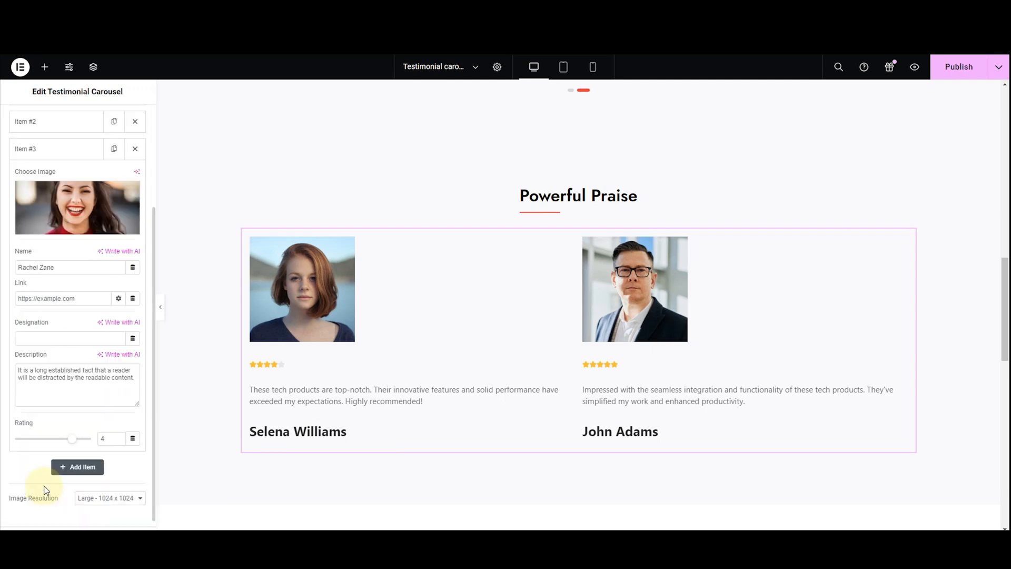
triple_click(39, 381)
key("BackSpace")
type("These tech products have significantly boosted my efficiency. Their intuitive design and reliable performance make them a must-have.")
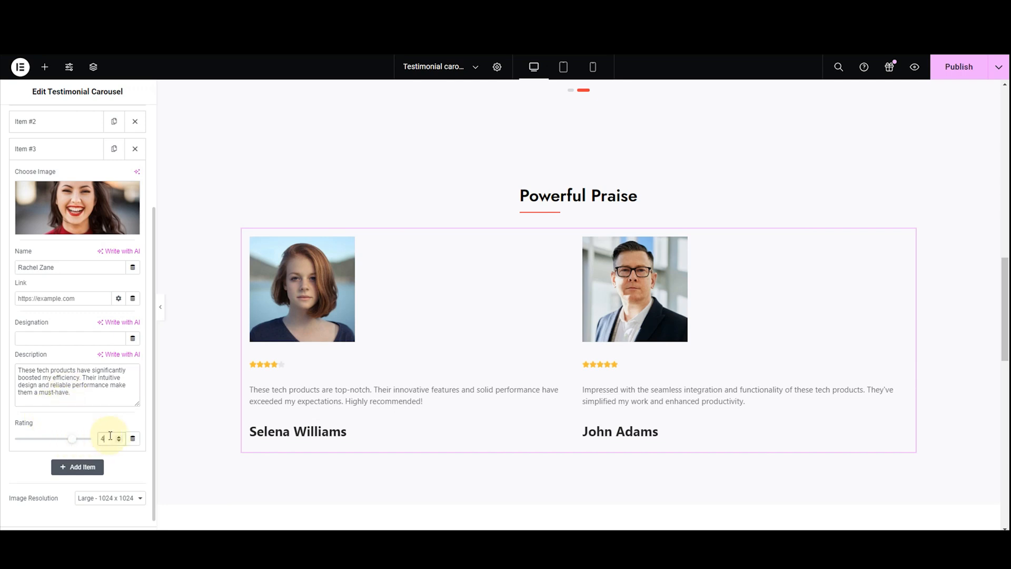
scroll(63, 388, "up", 3)
left_click(45, 287)
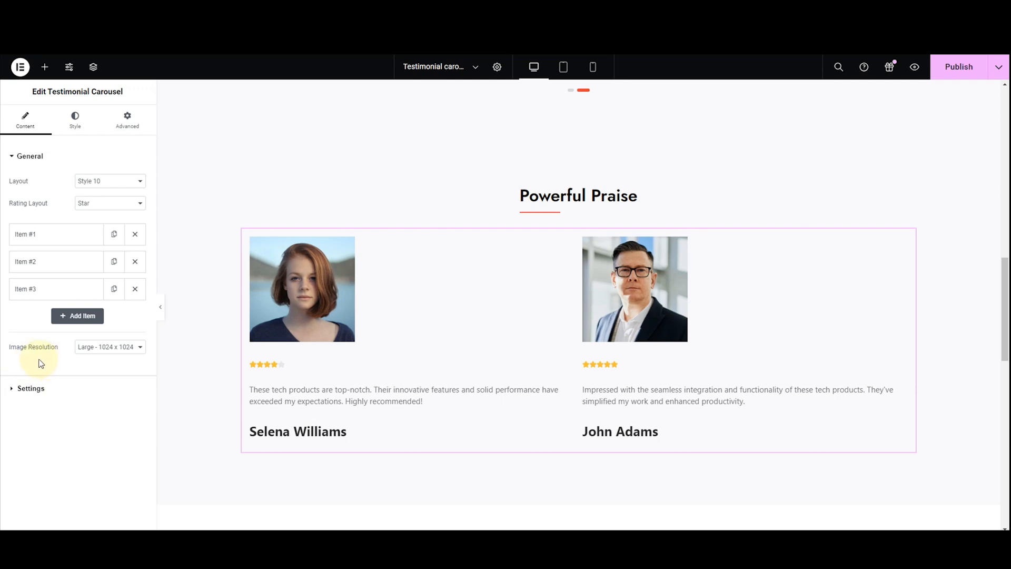
Try the image resolutions Thumbnail, Medium Large and Large for the testimonial carousel, and set it to Full
left_click(87, 351)
left_click(87, 355)
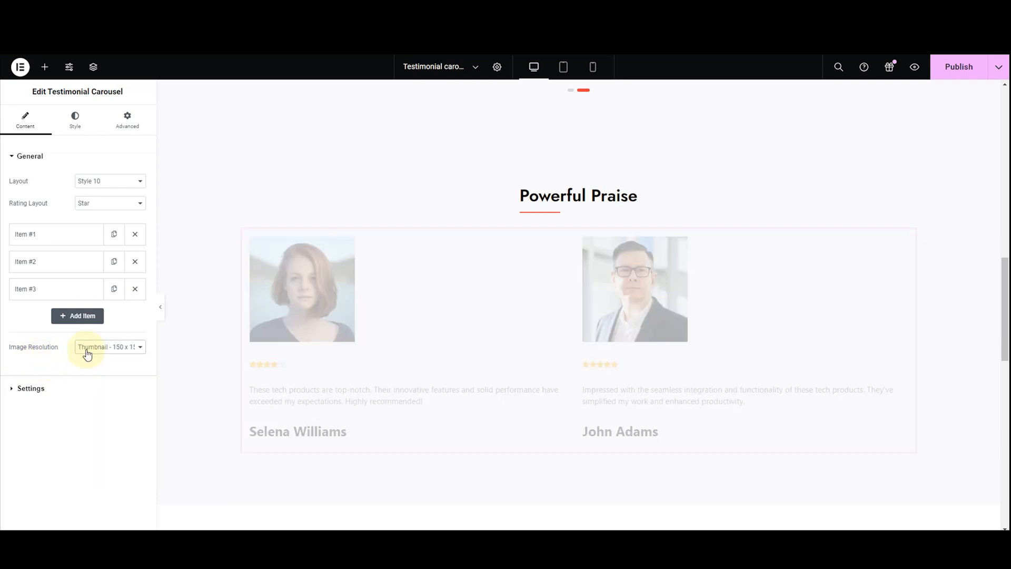
left_click(89, 349)
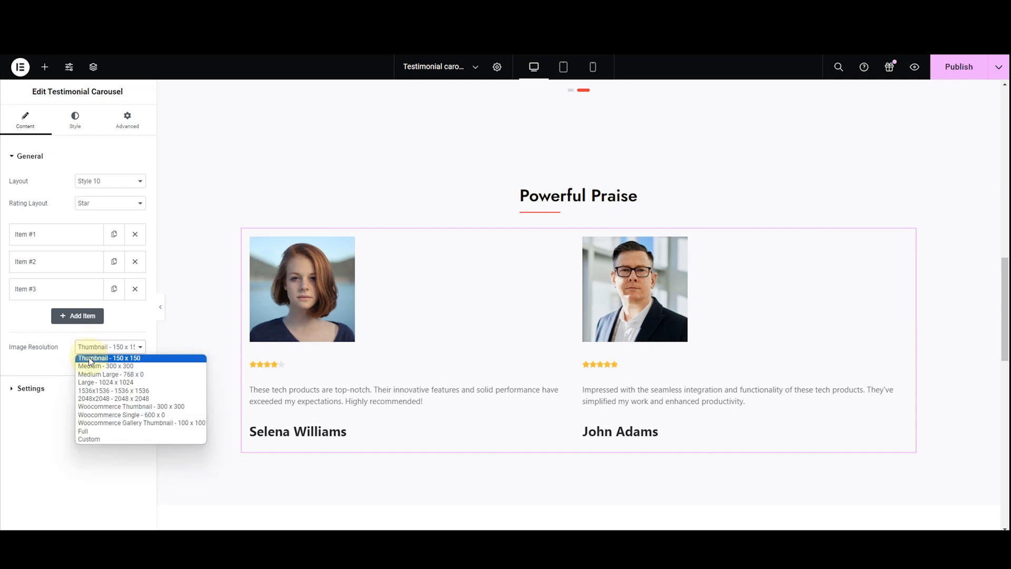
left_click(95, 377)
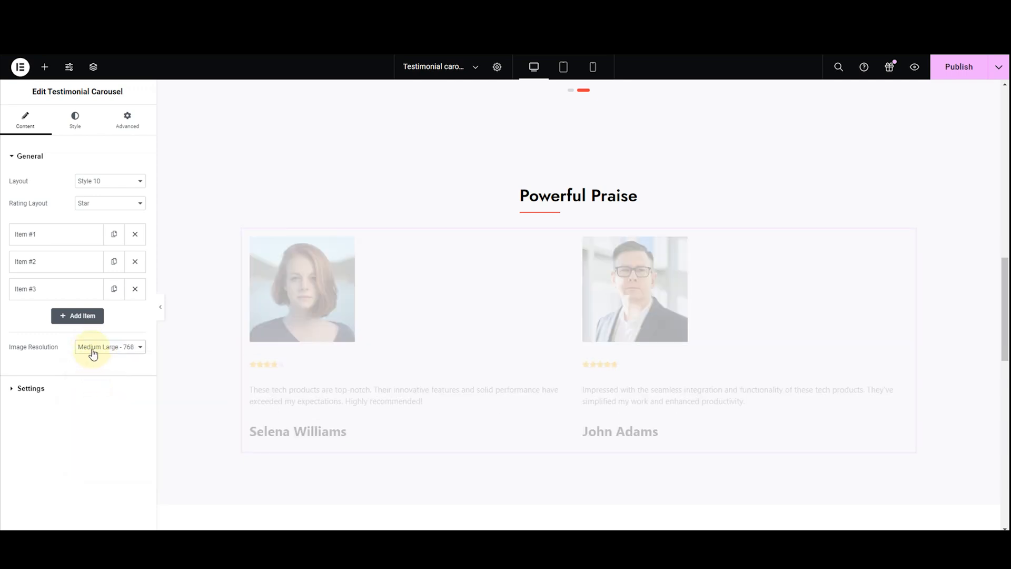
left_click(93, 351)
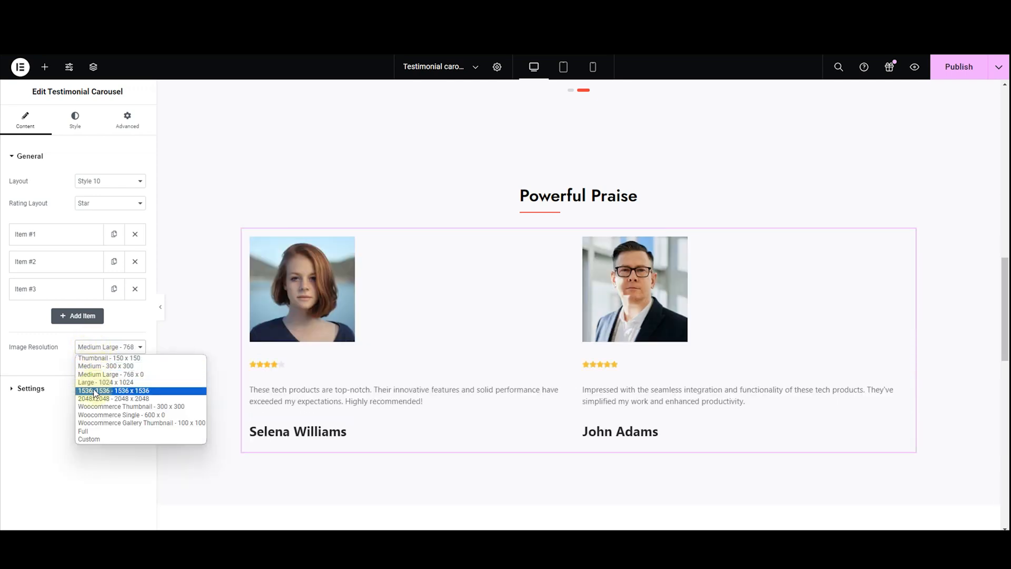
left_click(94, 381)
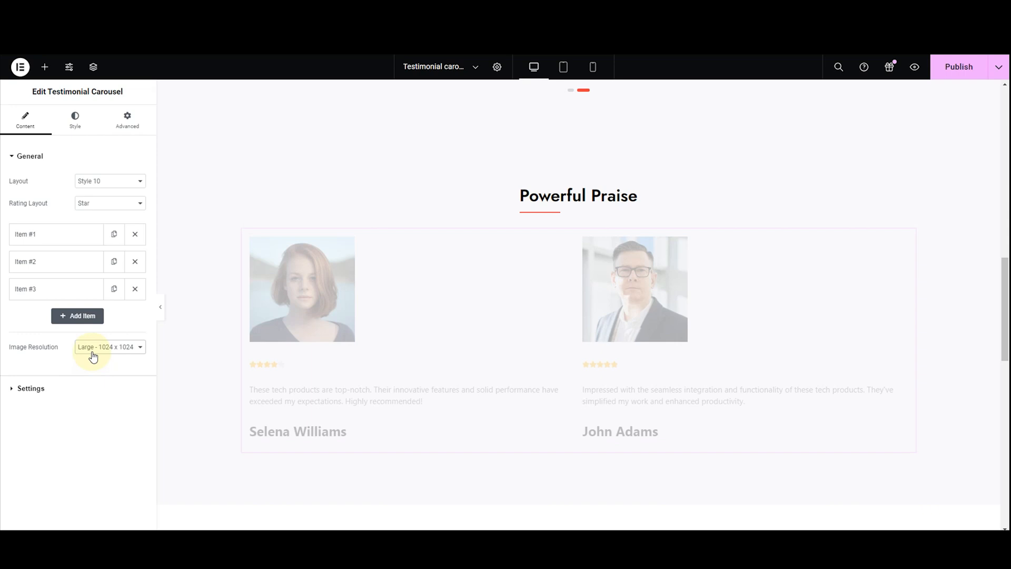
left_click(93, 353)
left_click(95, 428)
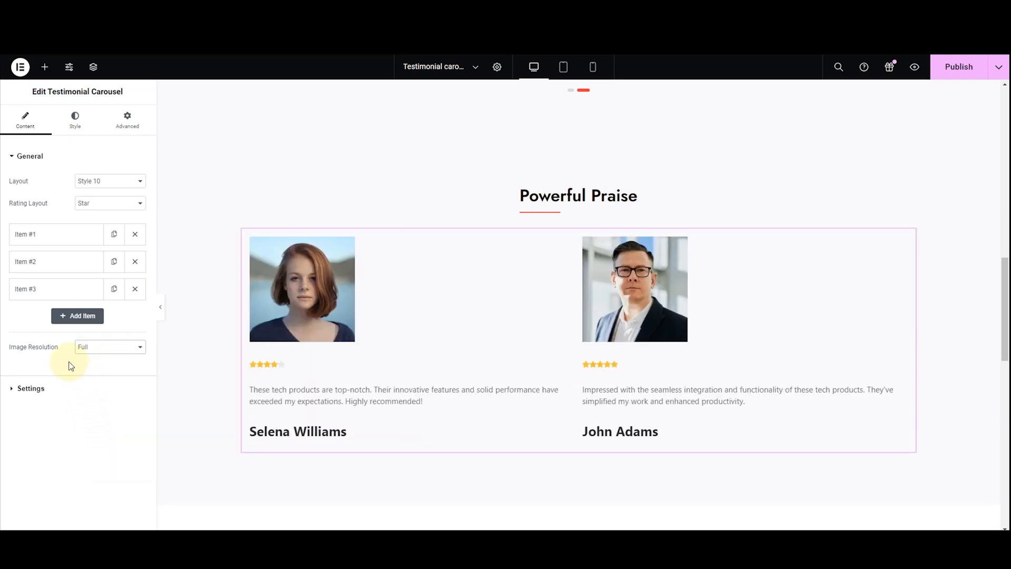
Try showing 1 and 2 testimonials per row in the carousel settings, and set Items To Show to 3
left_click(25, 158)
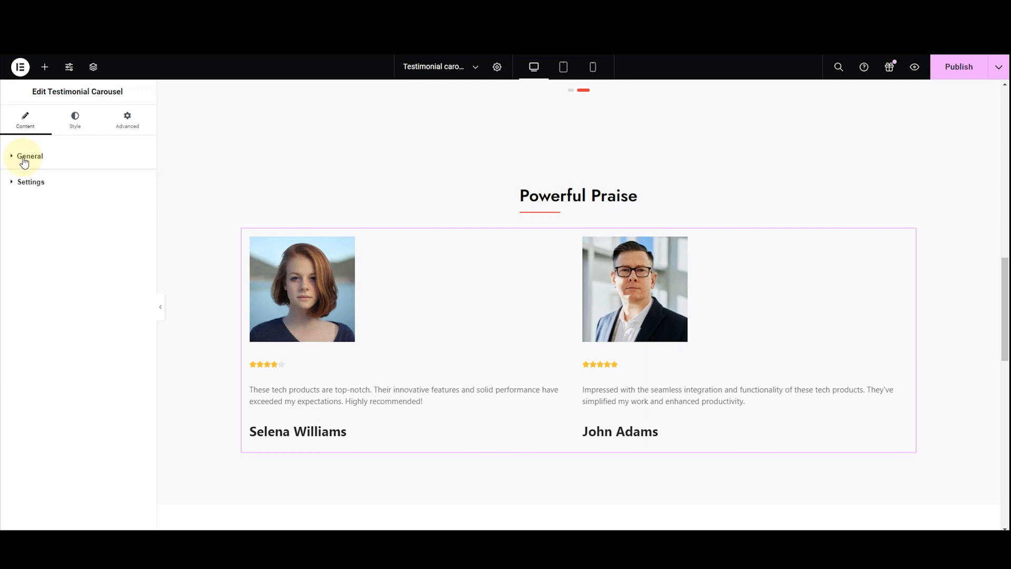
left_click(37, 192)
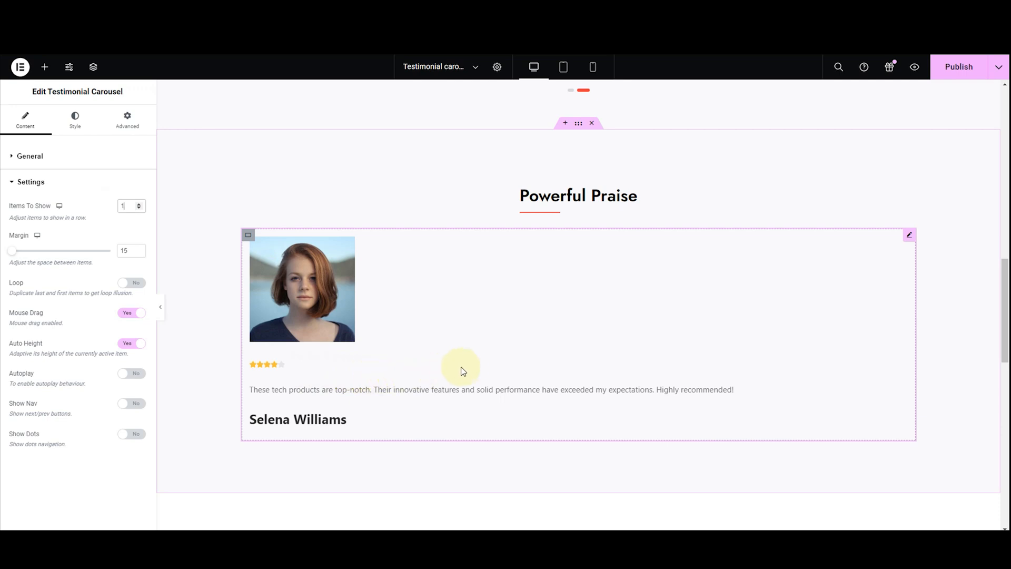
left_click(139, 203)
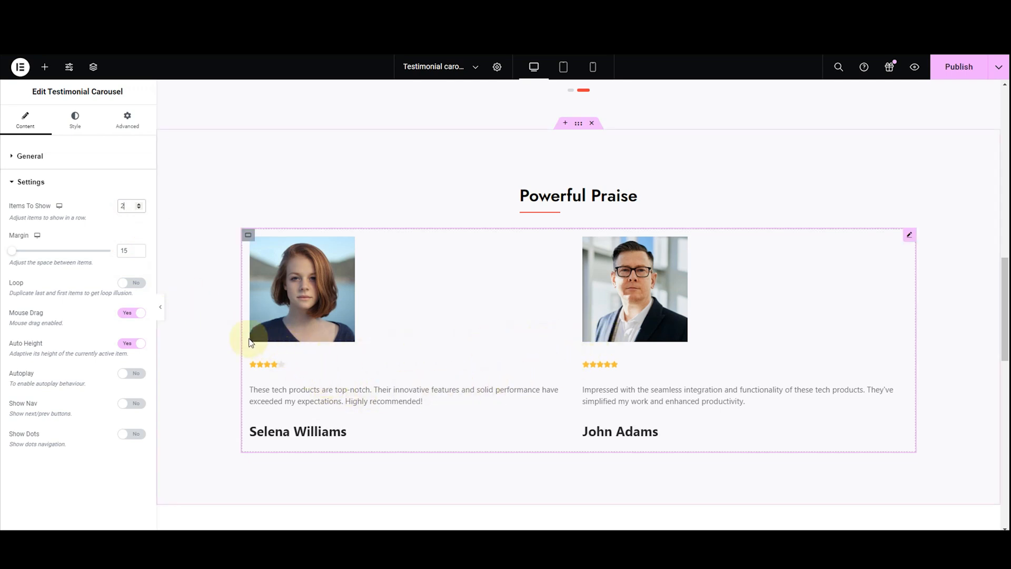
left_click(139, 204)
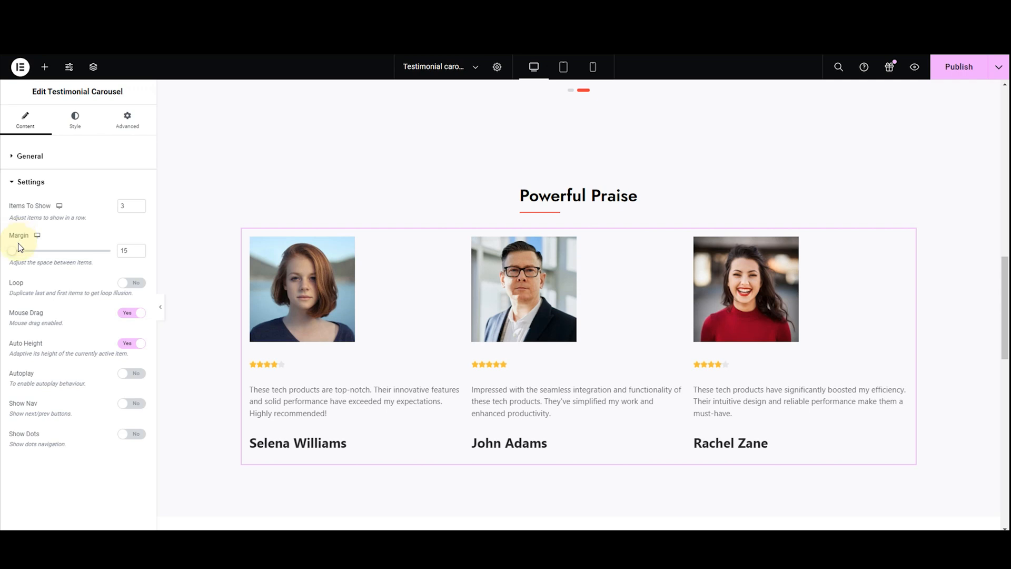
Try carousel item margins of 33, 46, 20 and 30, and set the margin to 25
left_click_drag(12, 256, 15, 256)
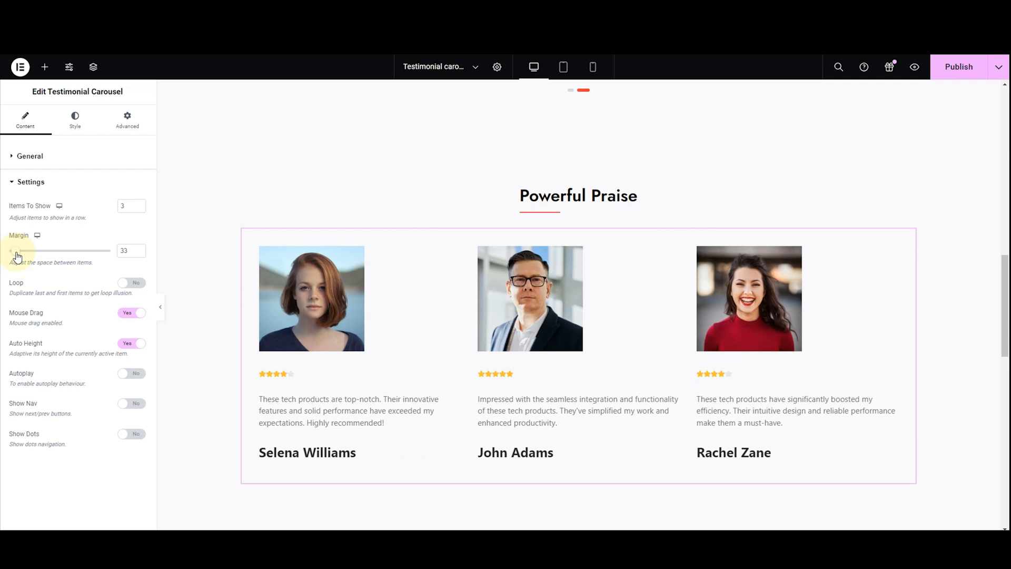
left_click_drag(17, 257, 20, 257)
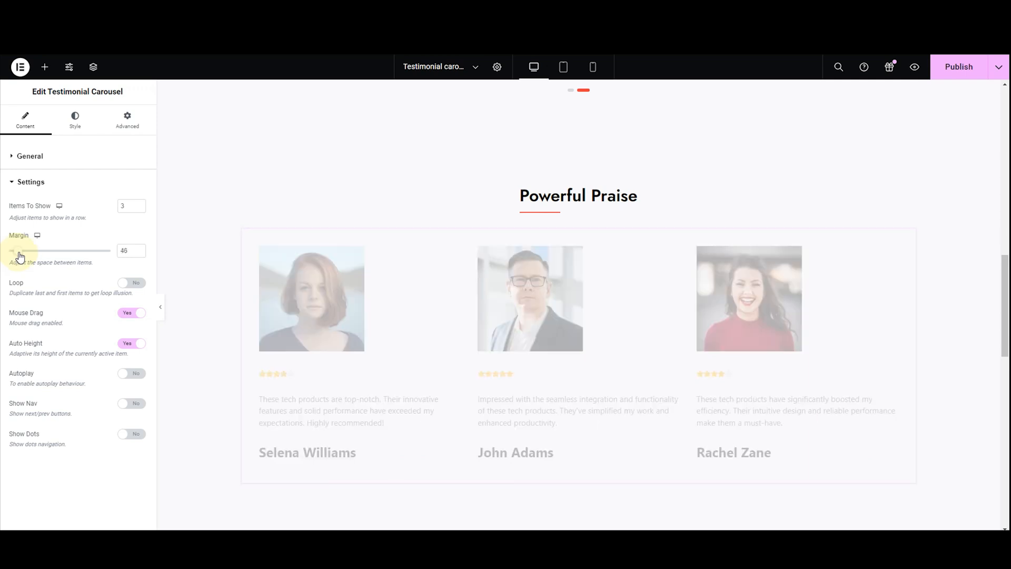
left_click(131, 249)
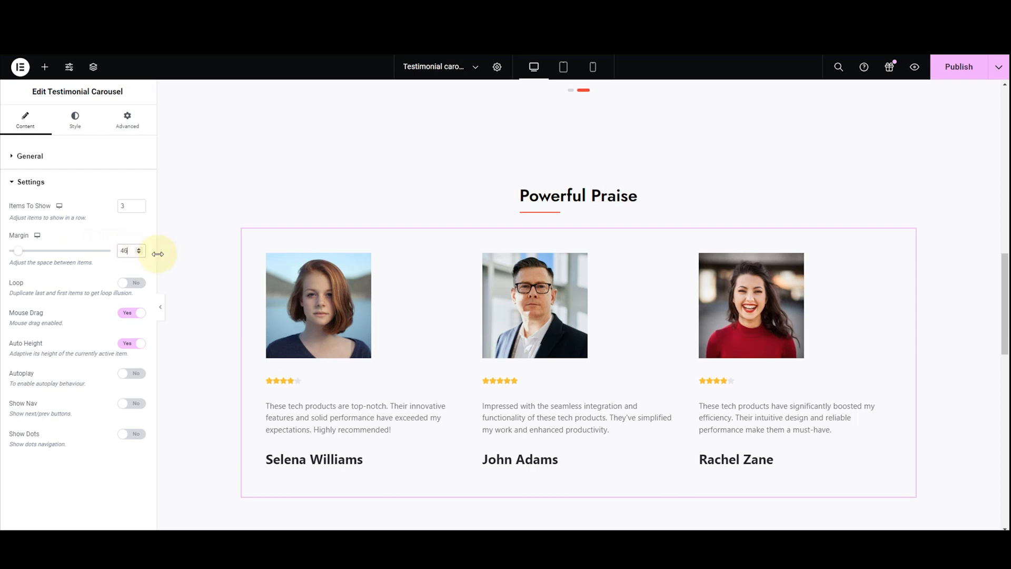
key("BackSpace")
type("20")
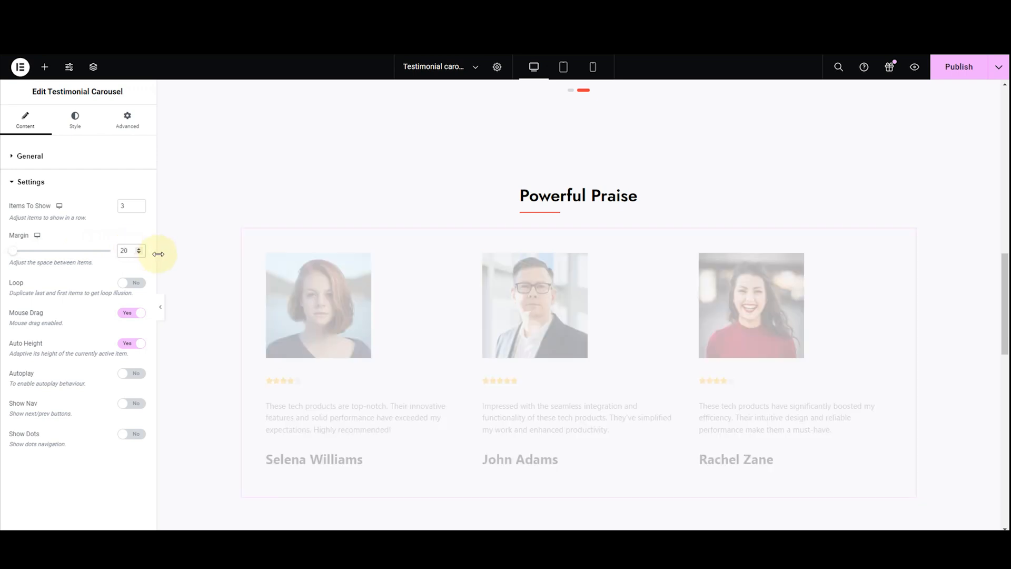
key("BackSpace")
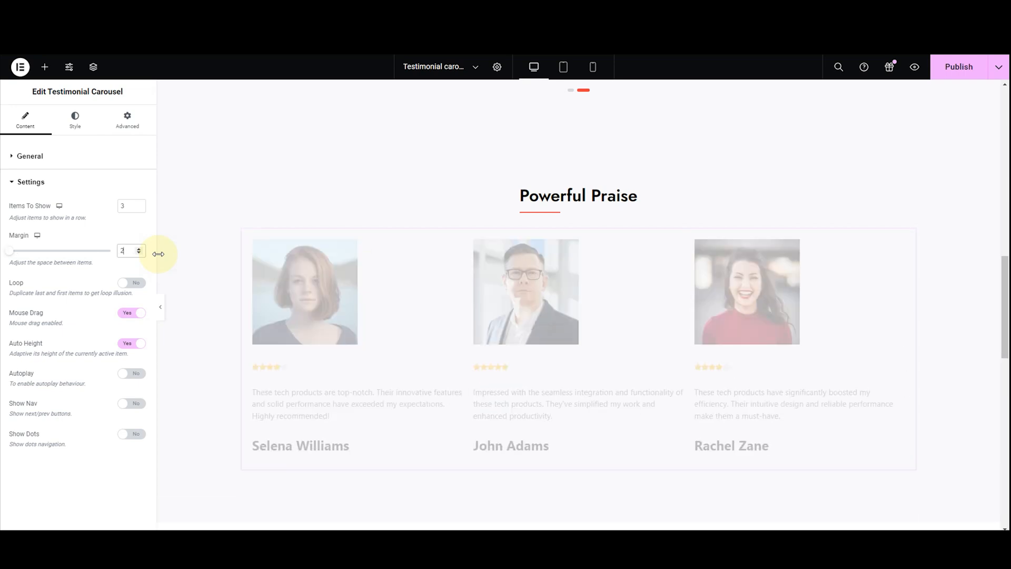
key("BackSpace")
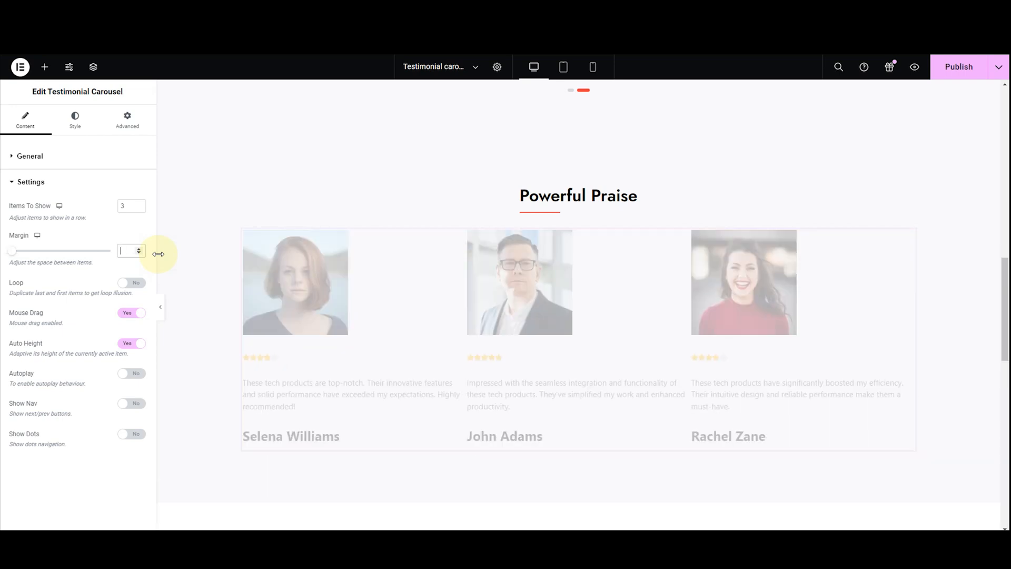
type("30")
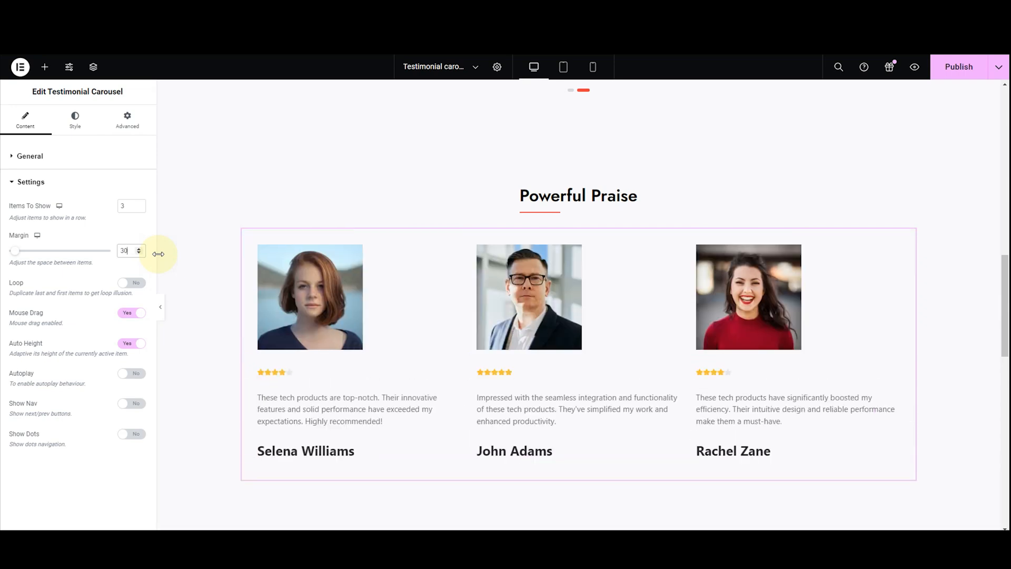
key("BackSpace")
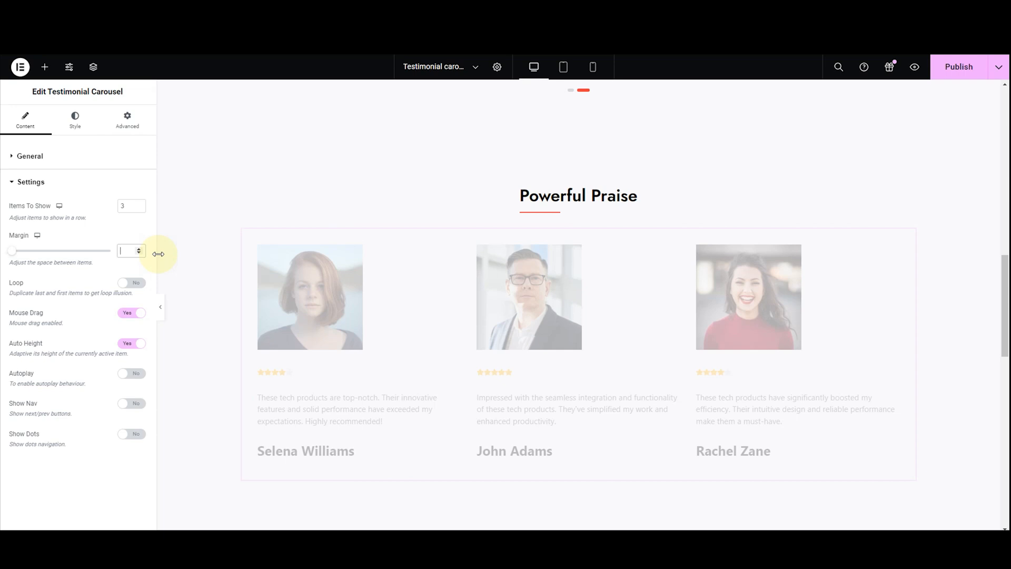
type("25")
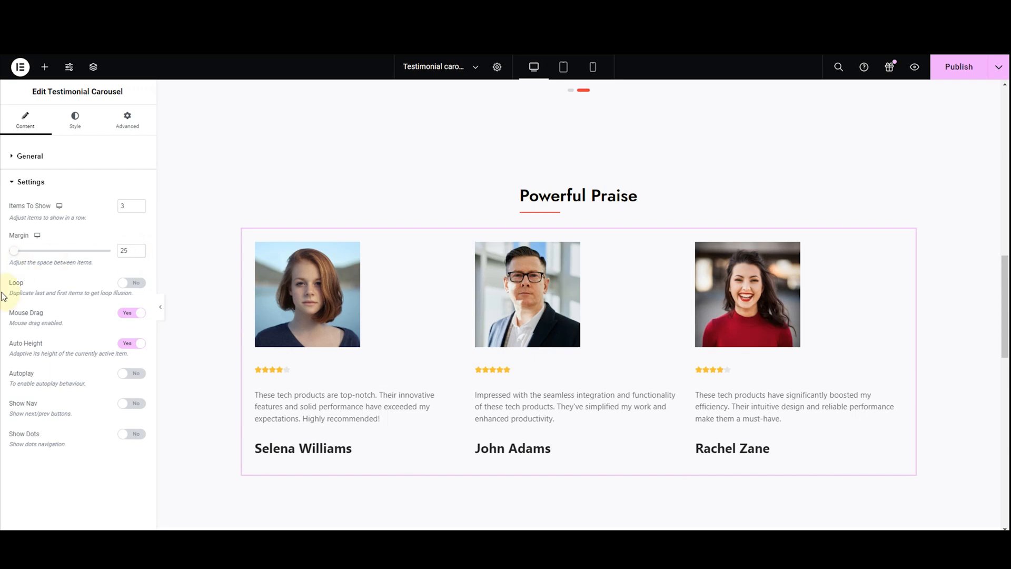
Enable Loop for the testimonial carousel, comparing it off and on, and test swiping past the last testimonial
left_click(124, 293)
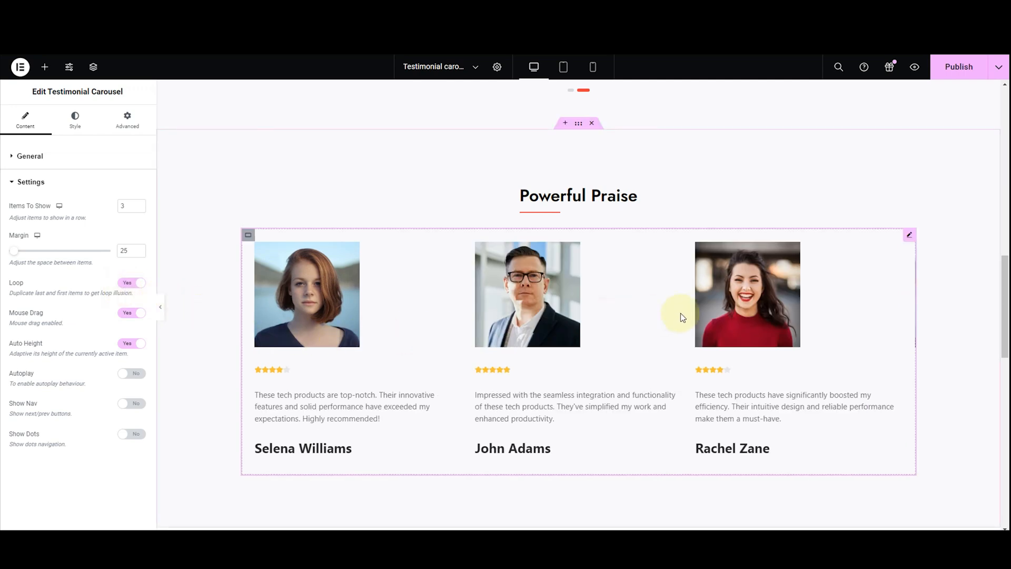
left_click_drag(785, 313, 716, 321)
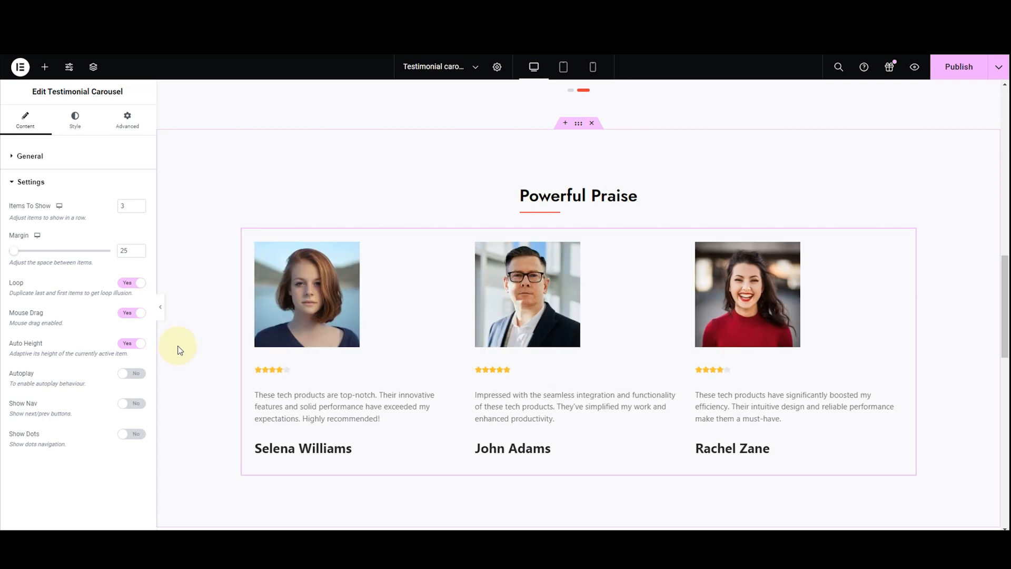
left_click(126, 283)
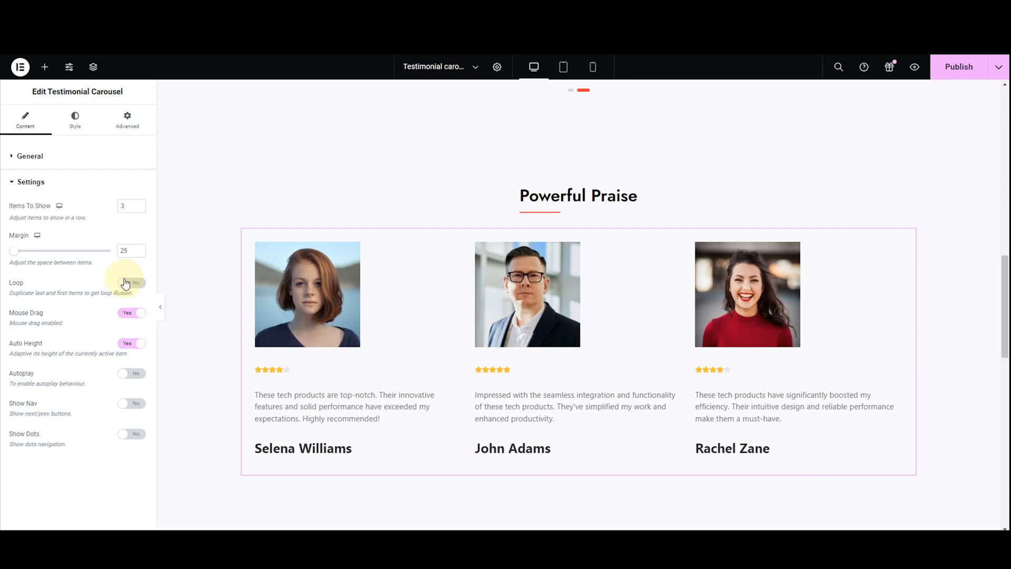
left_click(127, 283)
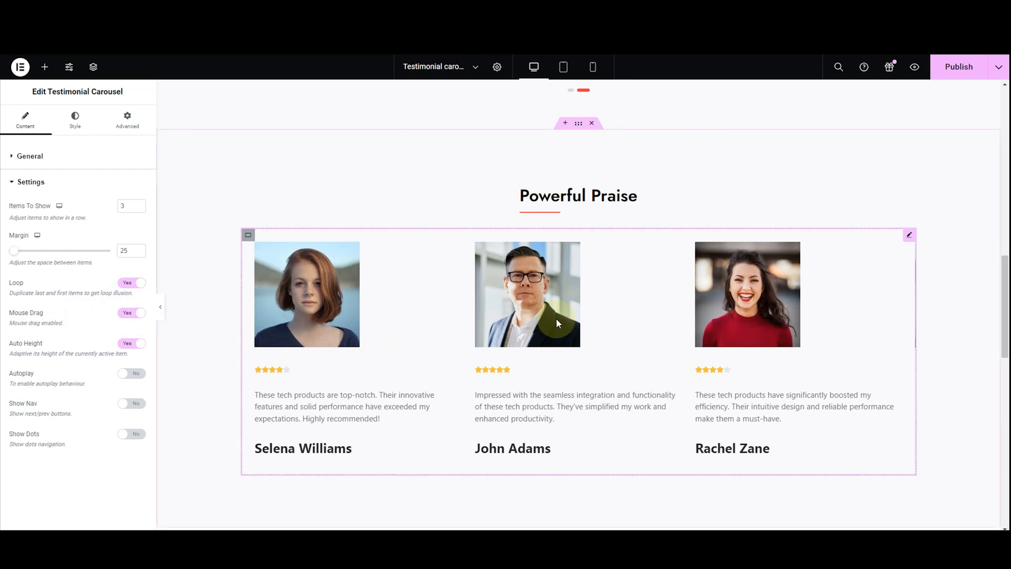
left_click_drag(728, 319, 434, 352)
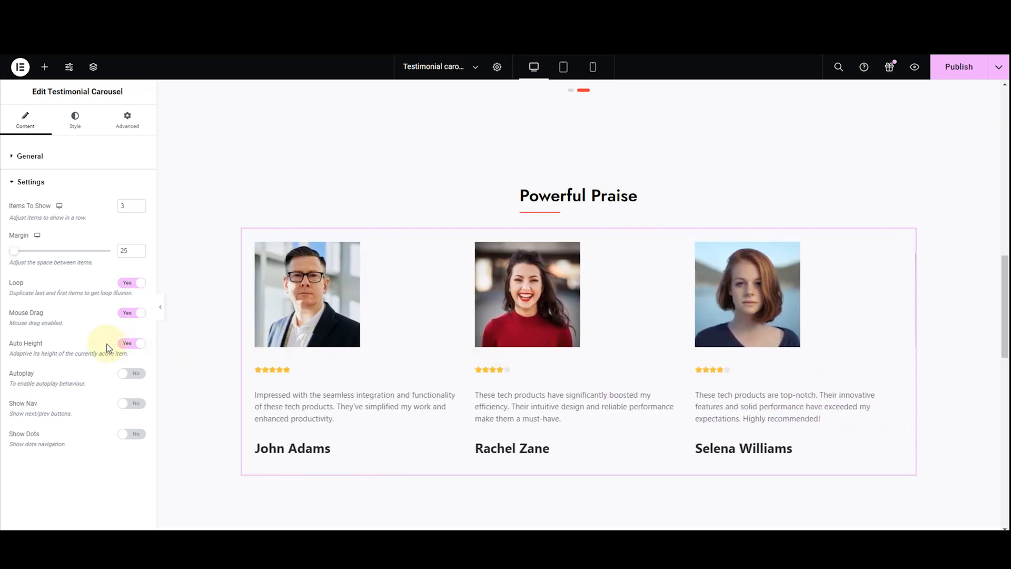
Try turning Mouse Drag off and back on, and enable Autoplay for the testimonial carousel
left_click(124, 314)
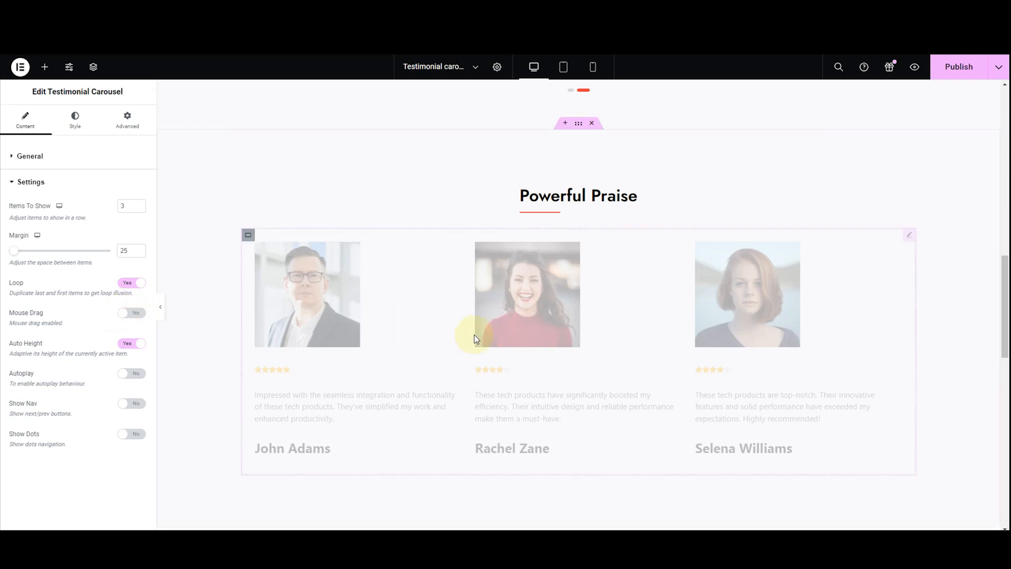
left_click(133, 314)
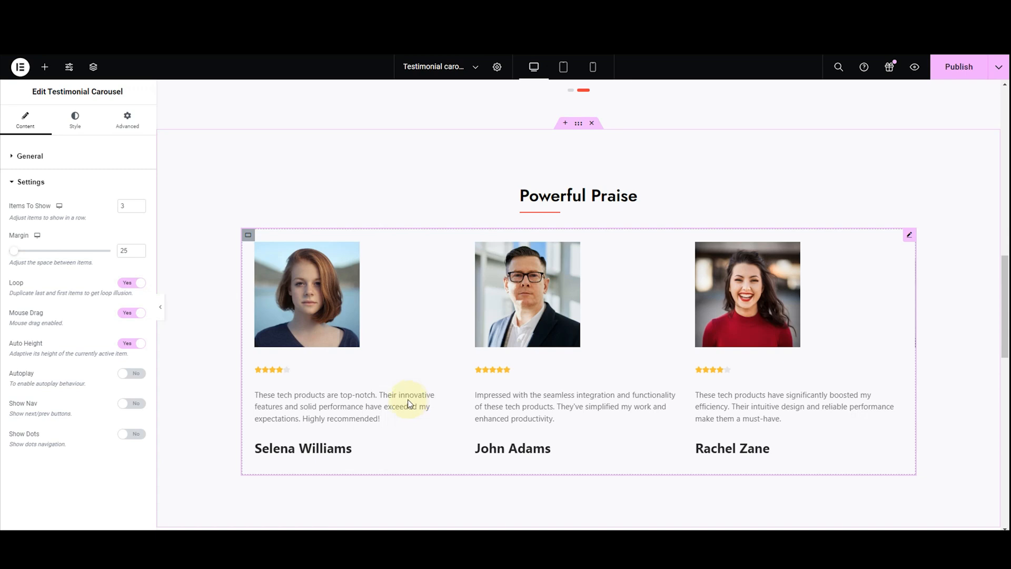
left_click(126, 377)
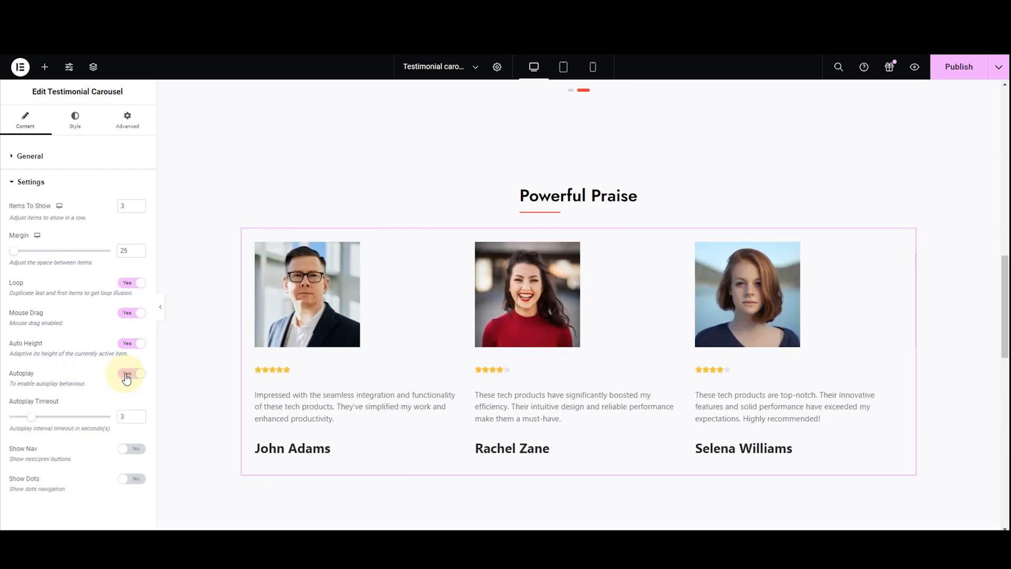
left_click(127, 377)
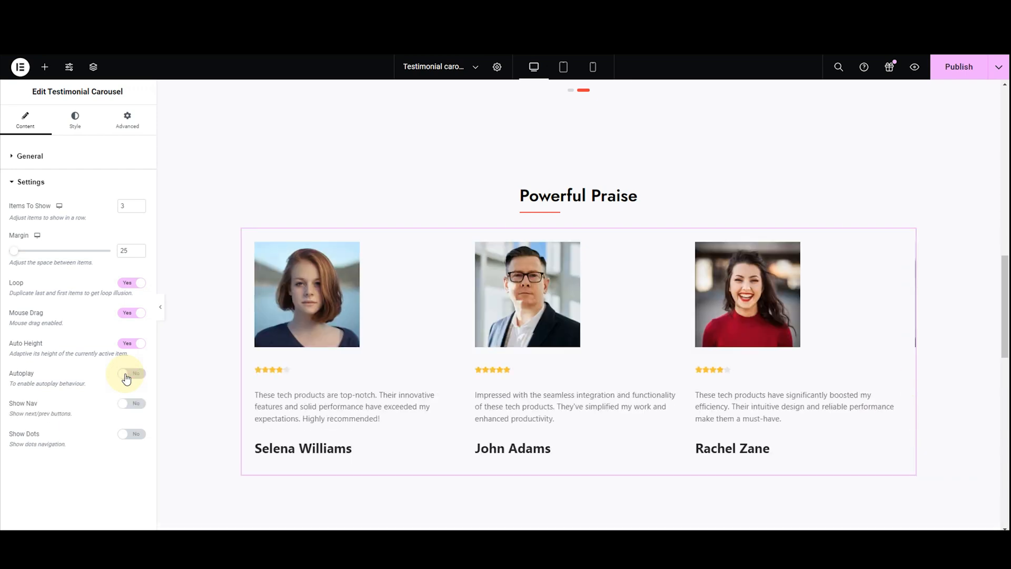
left_click(126, 377)
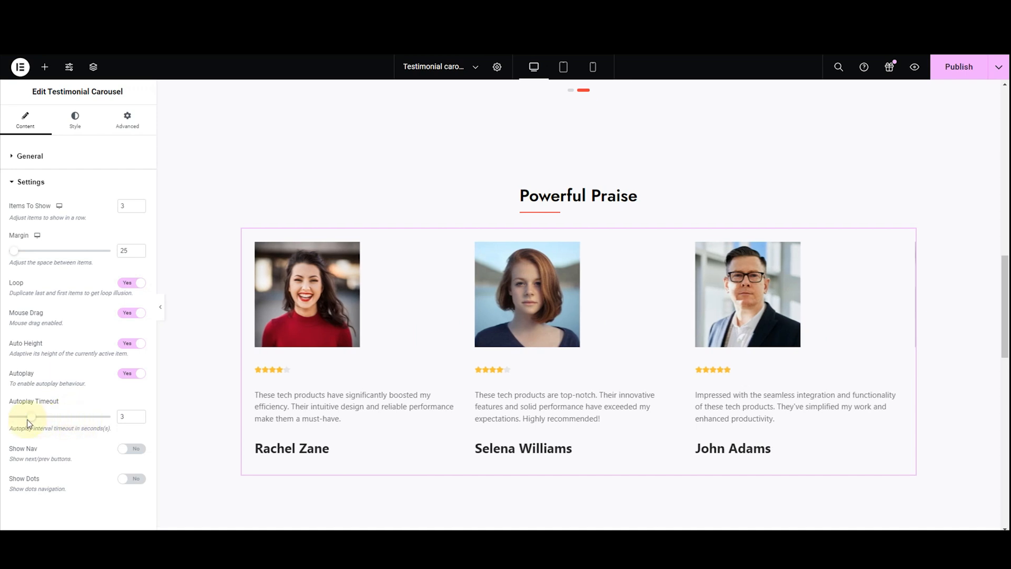
Try autoplay timeouts of 4, 2 and 5 seconds, and set the Autoplay Timeout to 3 seconds
left_click_drag(31, 417, 42, 423)
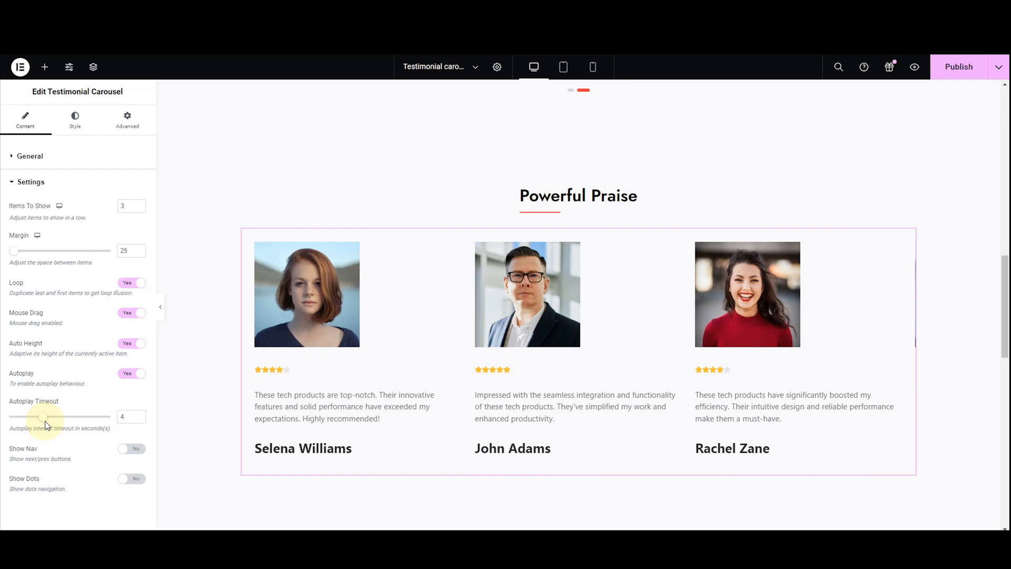
left_click_drag(46, 425, 29, 423)
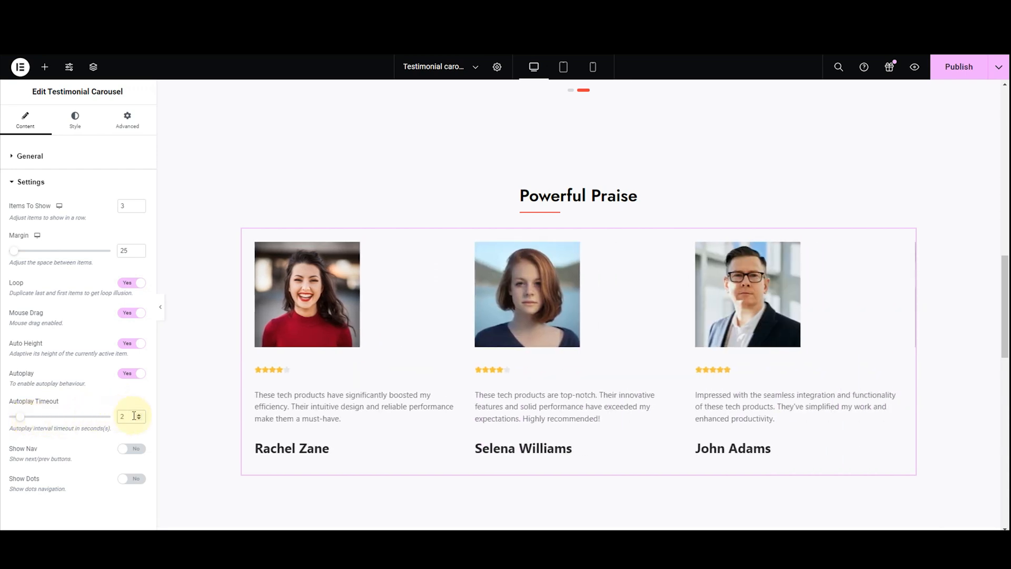
key("BackSpace")
type("5")
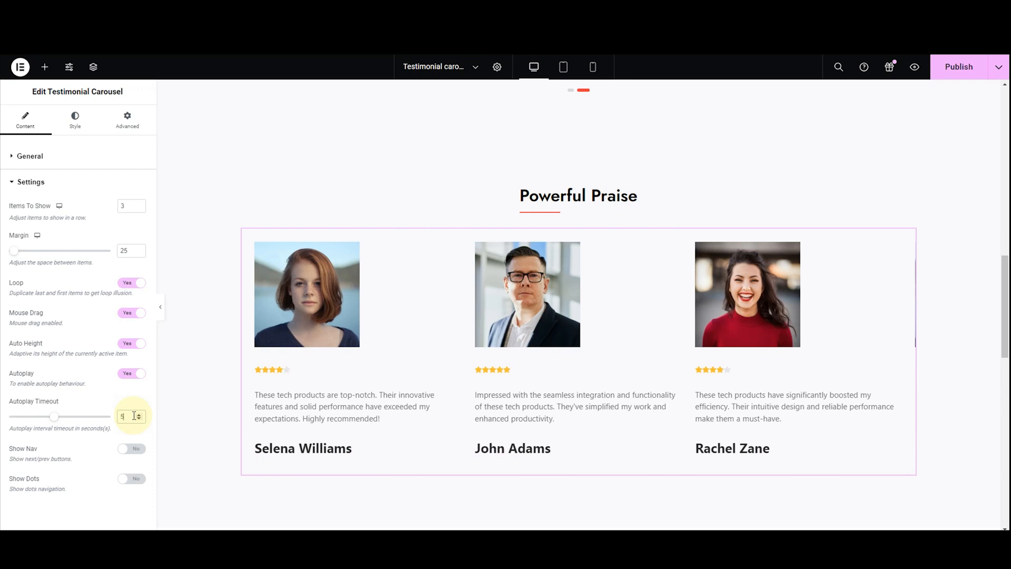
key("BackSpace")
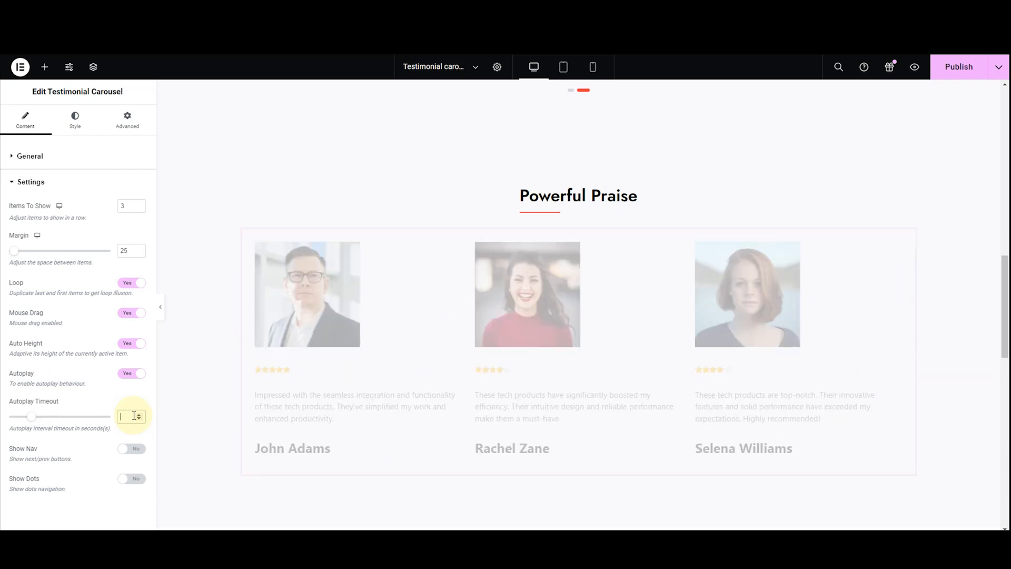
type("3")
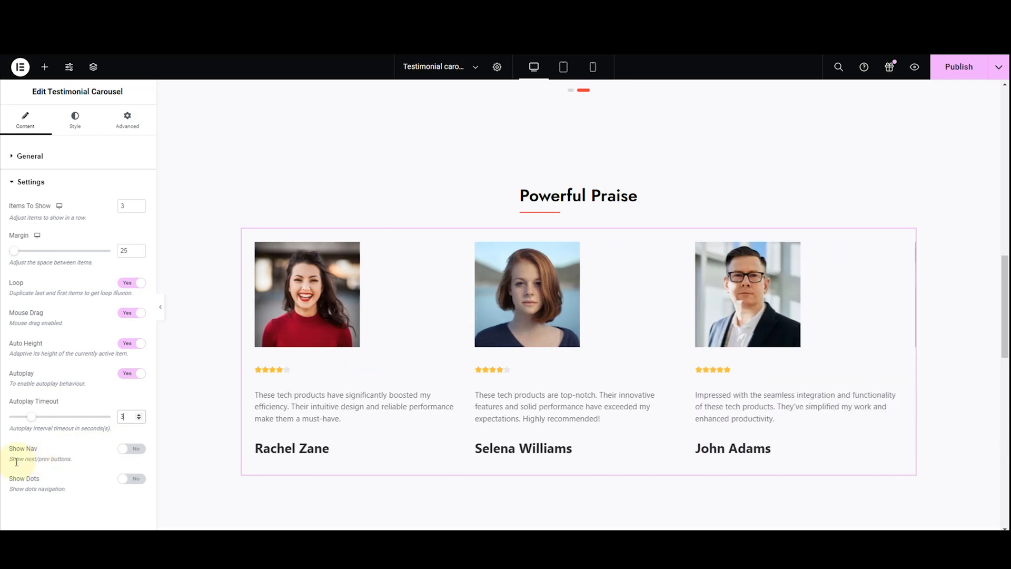
Enable Show Nav, test the carousel's previous and next arrows, and compare the carousel without and with them, keeping them enabled
left_click(127, 449)
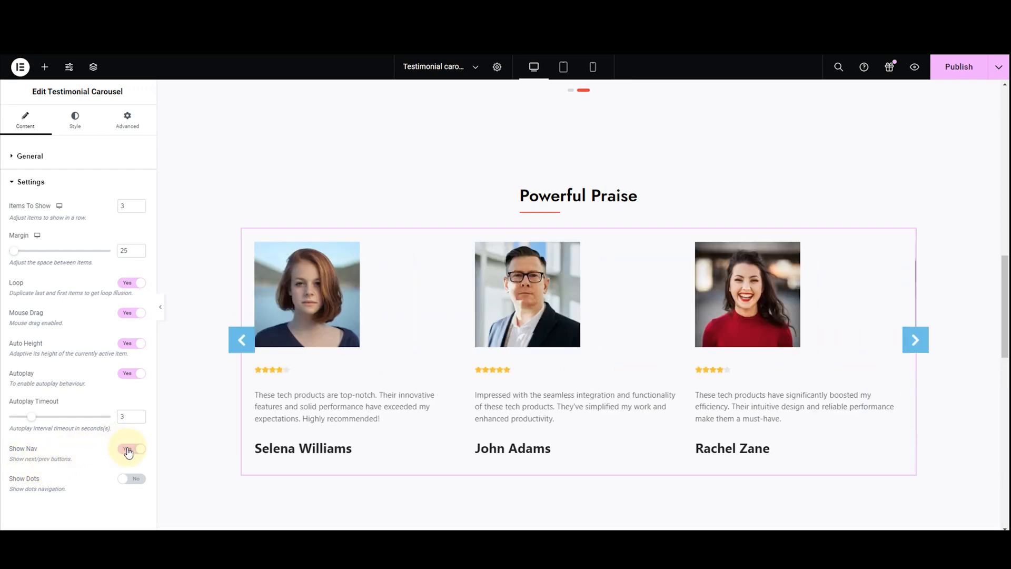
left_click(241, 342)
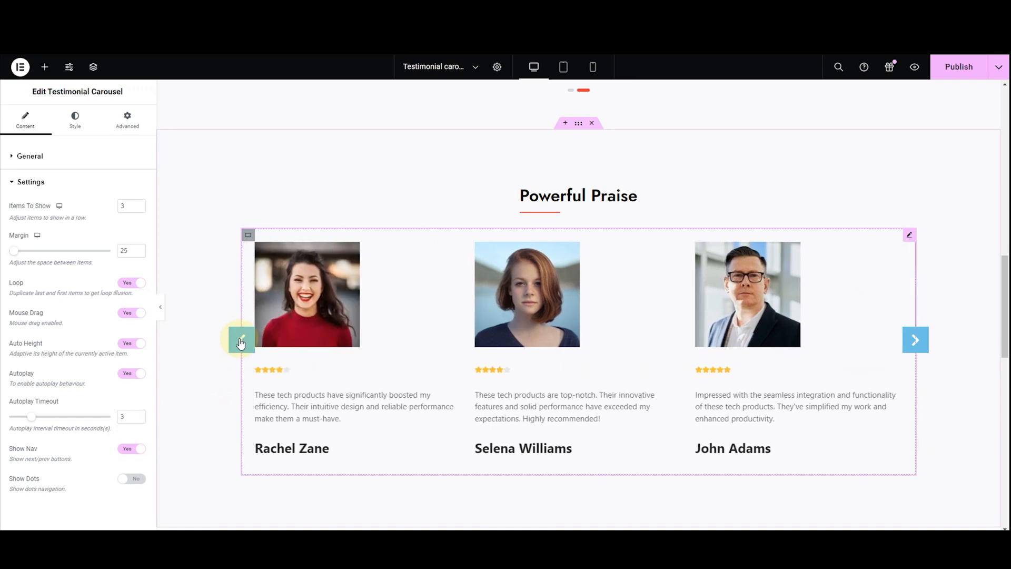
left_click(241, 342)
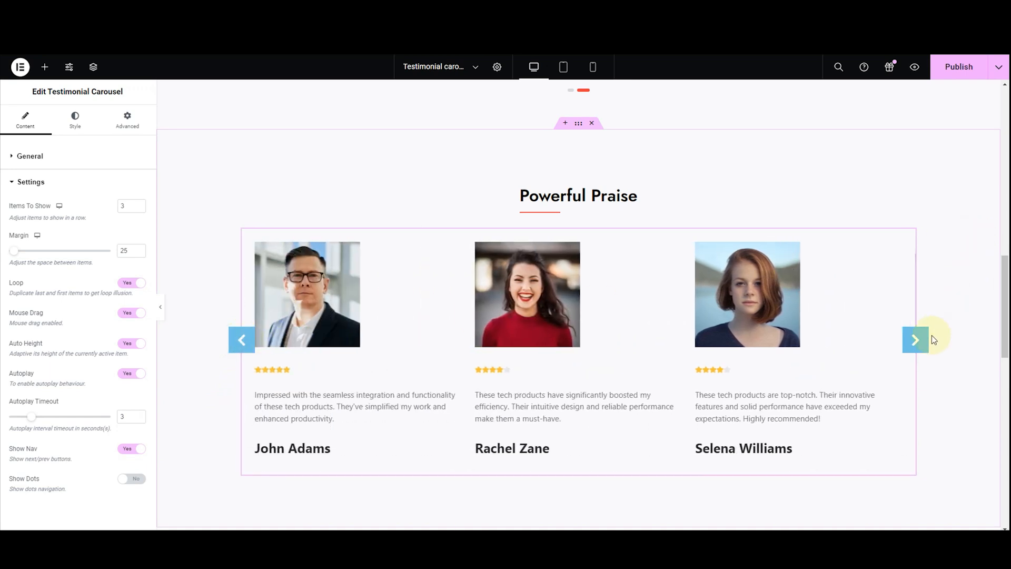
left_click(907, 351)
left_click(906, 351)
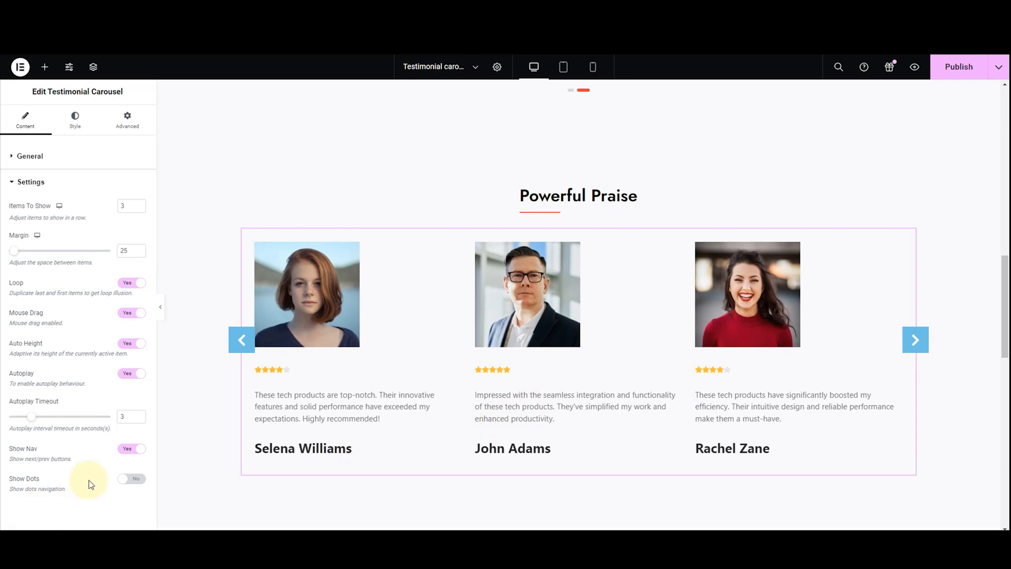
left_click(128, 449)
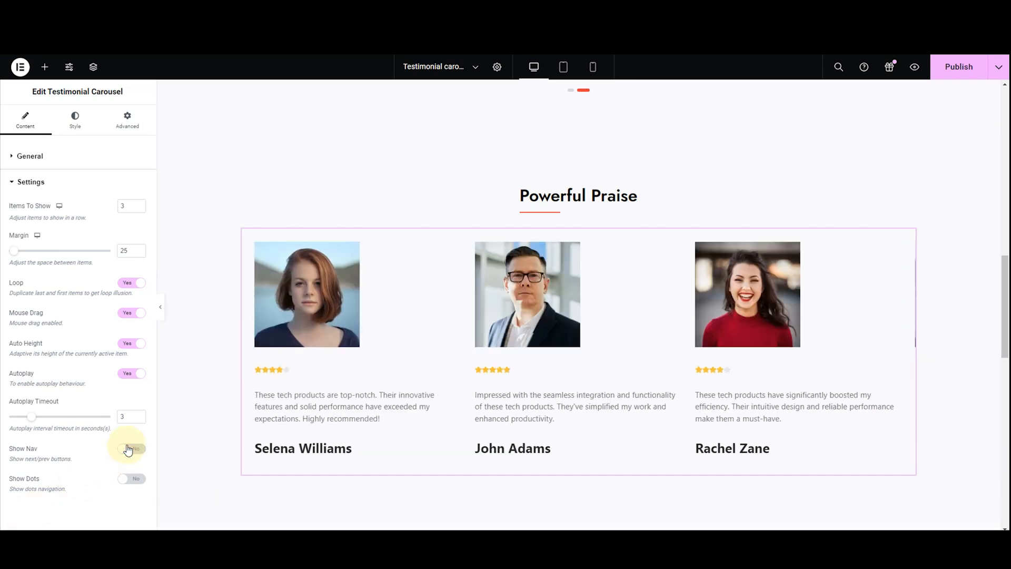
left_click(128, 449)
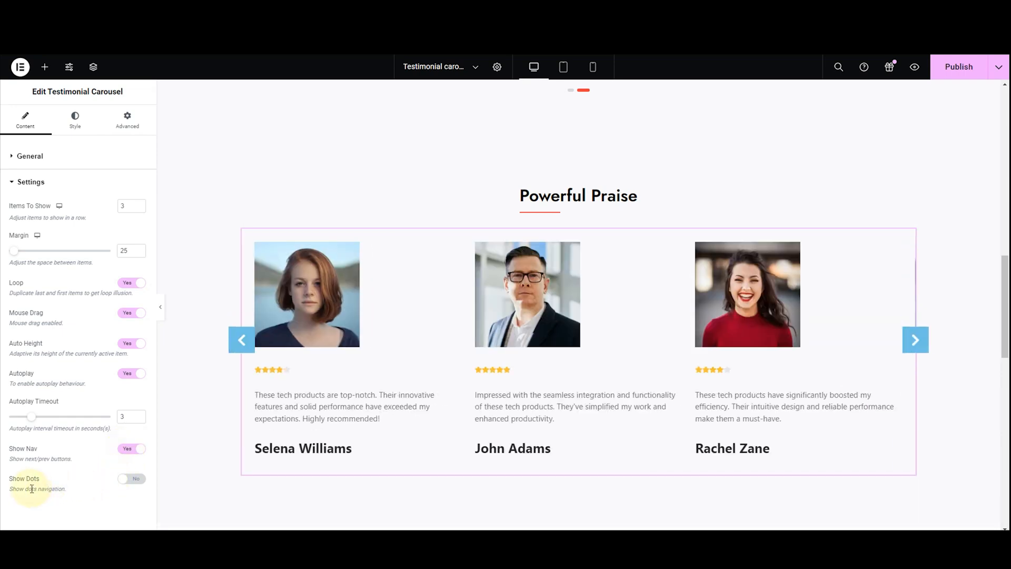
Try Show Dots by switching testimonials with the dots, and disable both Show Dots and Autoplay
left_click(131, 480)
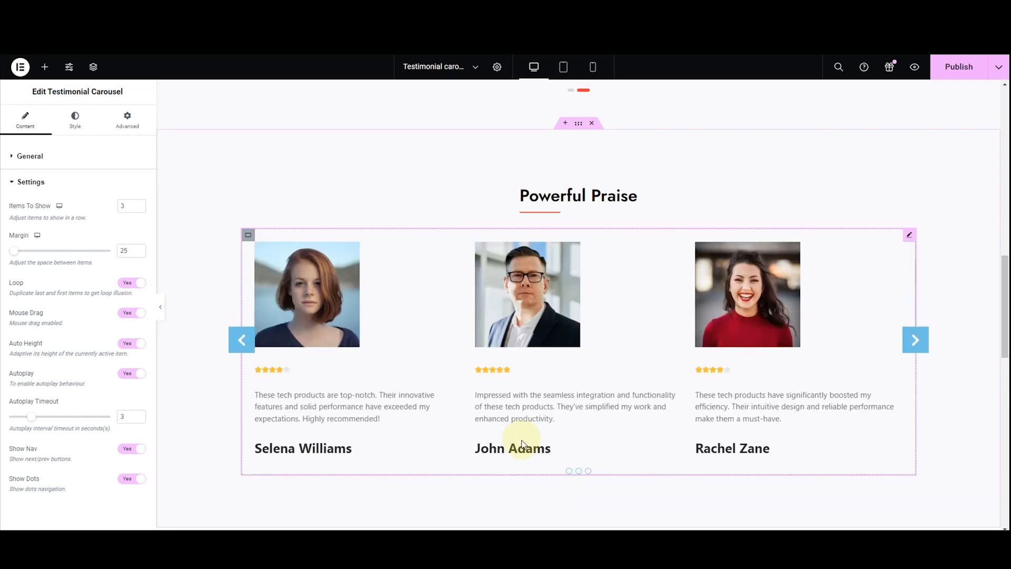
left_click(569, 472)
left_click(578, 472)
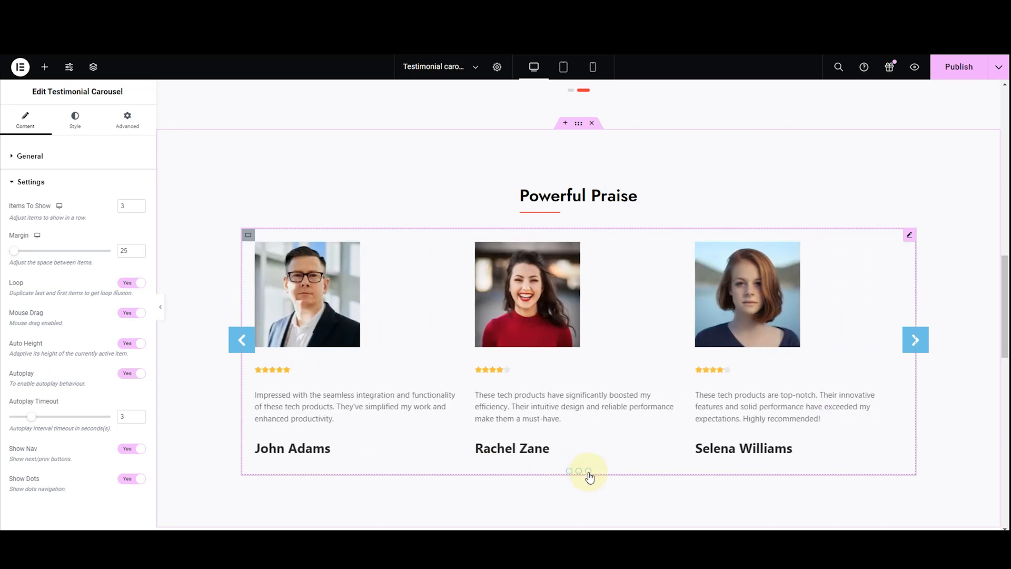
left_click(588, 472)
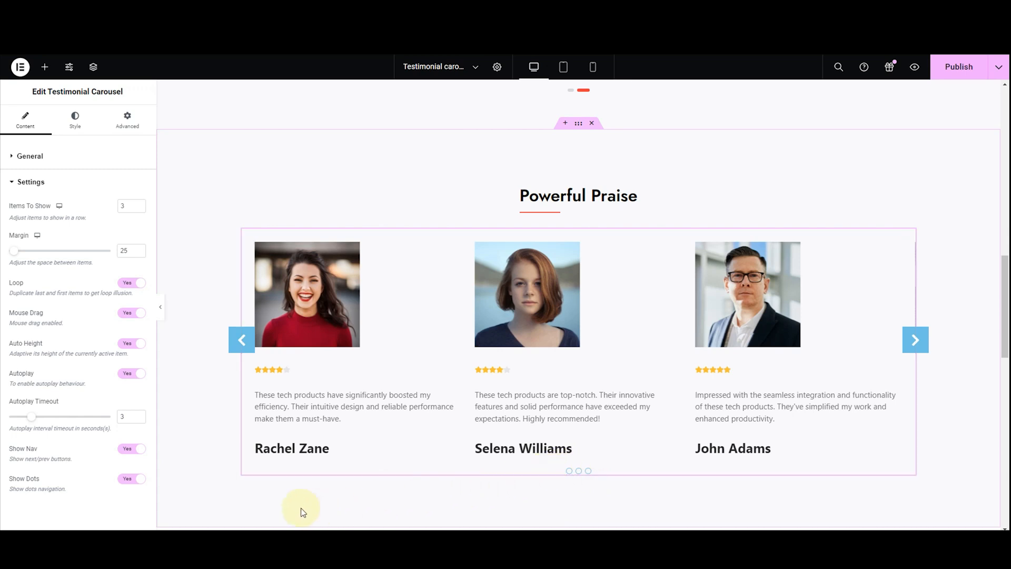
left_click(132, 479)
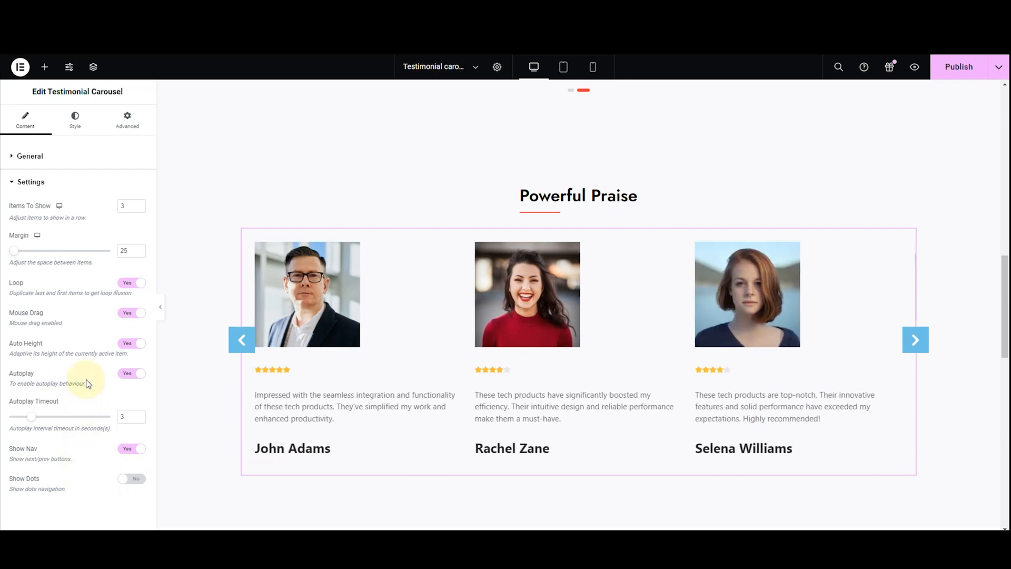
left_click(126, 375)
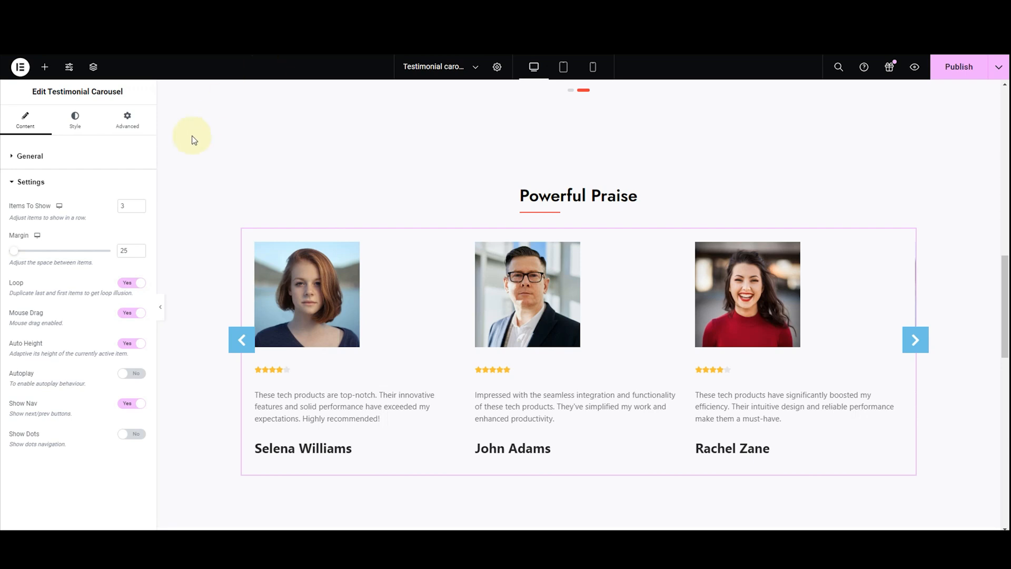
In the carousel's general style settings, try center and right alignment for the testimonials, and set Alignment to Left
left_click(31, 182)
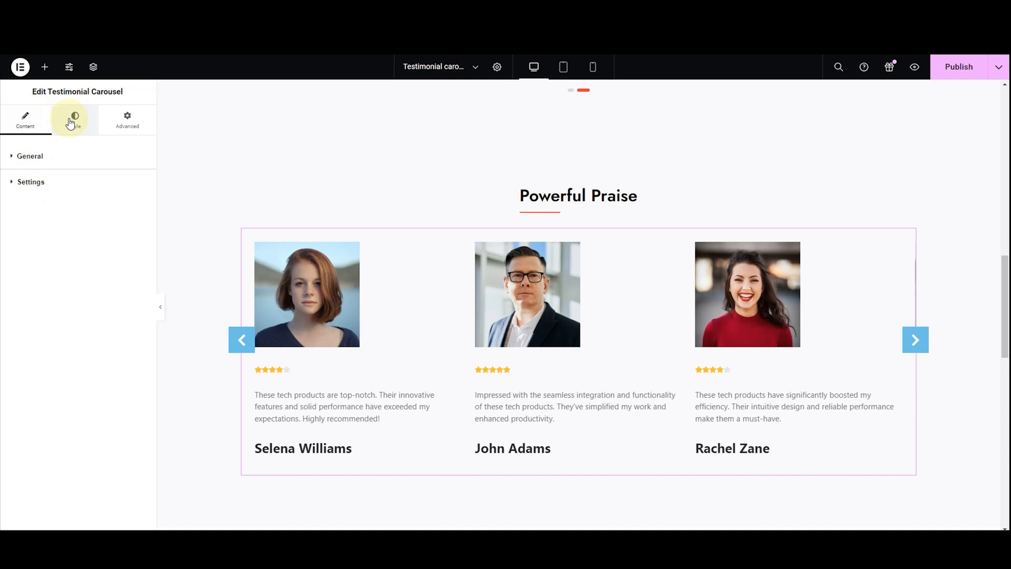
left_click(70, 123)
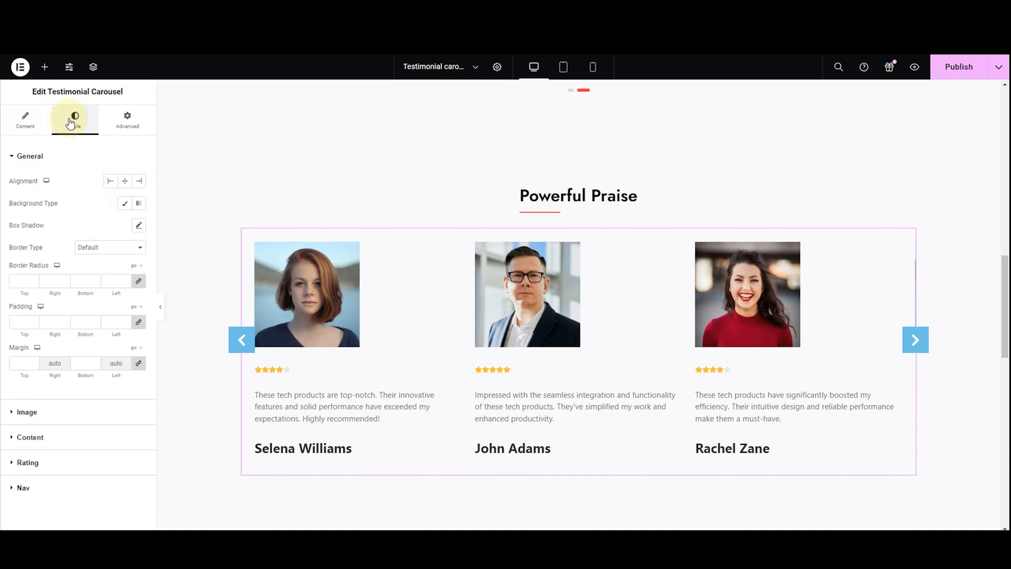
left_click(43, 156)
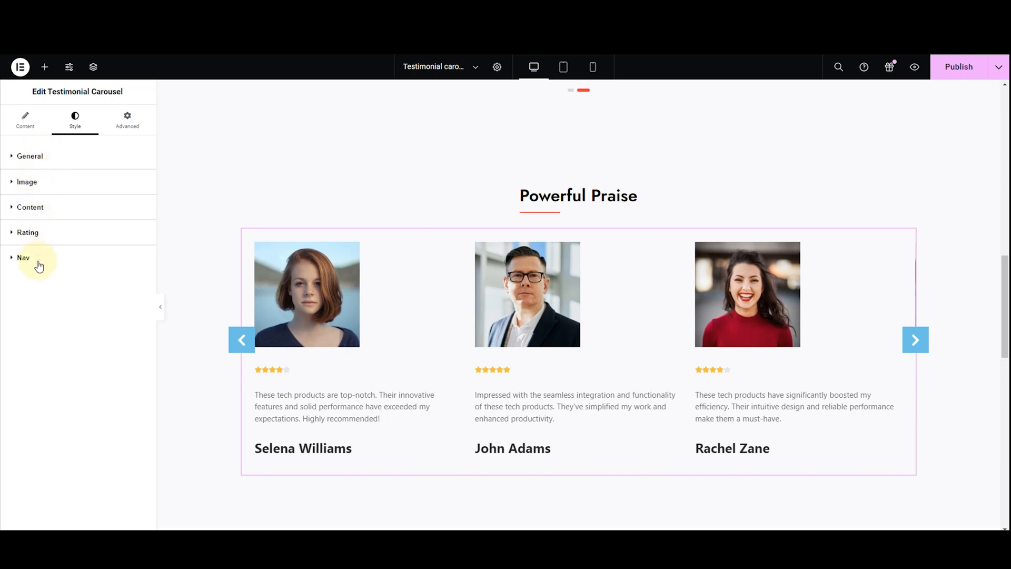
left_click(22, 167)
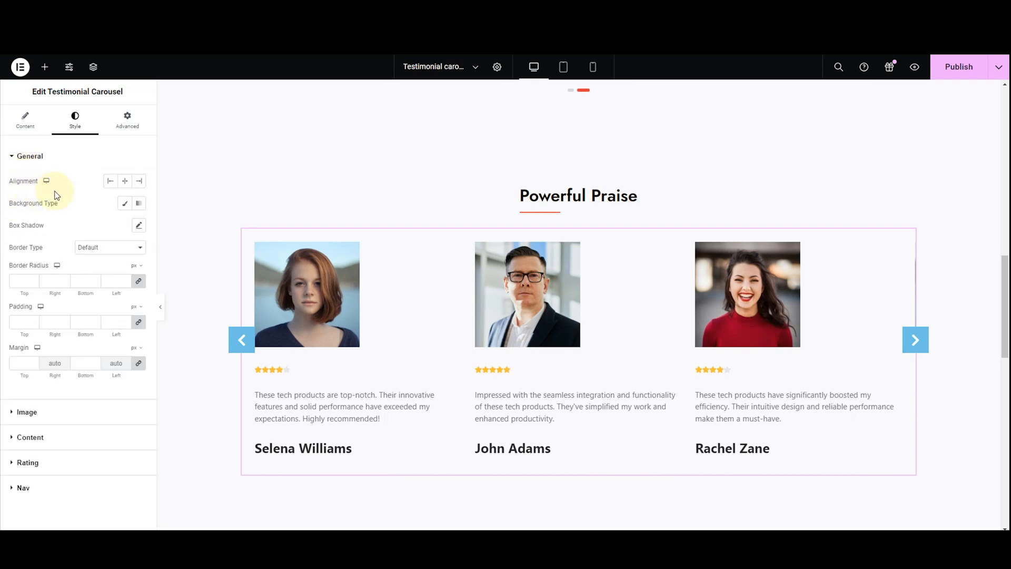
left_click(125, 182)
left_click(137, 183)
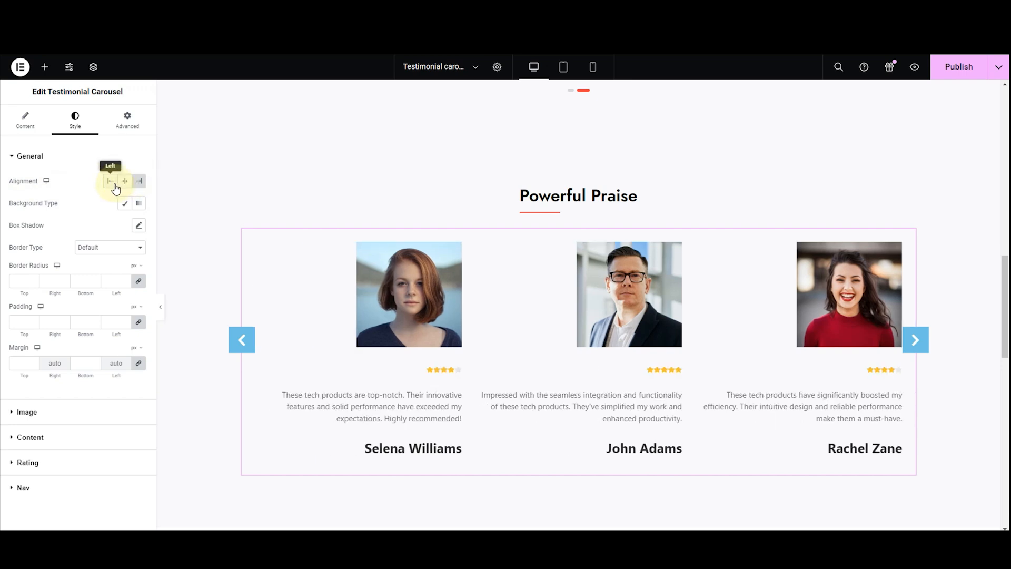
left_click(110, 182)
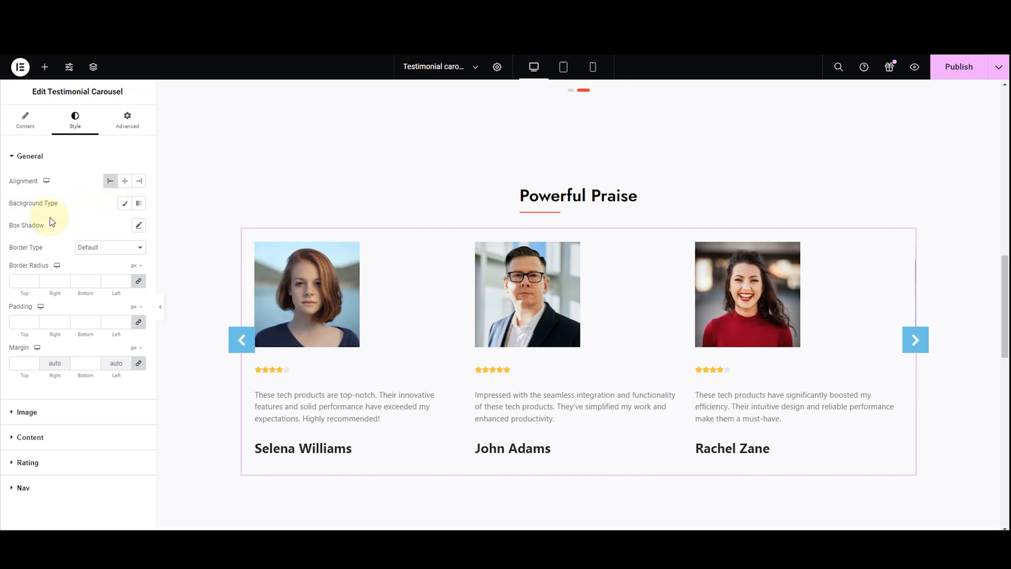
Give the testimonial cards a Classic background, trying dark red and olive green colors, and set the color to white (#FFFFFF)
left_click(126, 203)
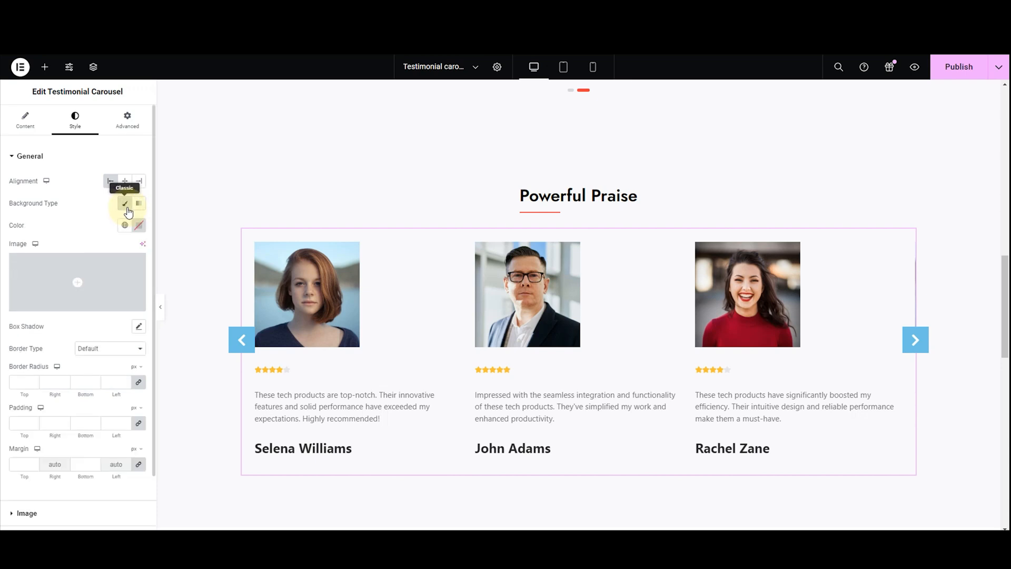
mouse_move(126, 271)
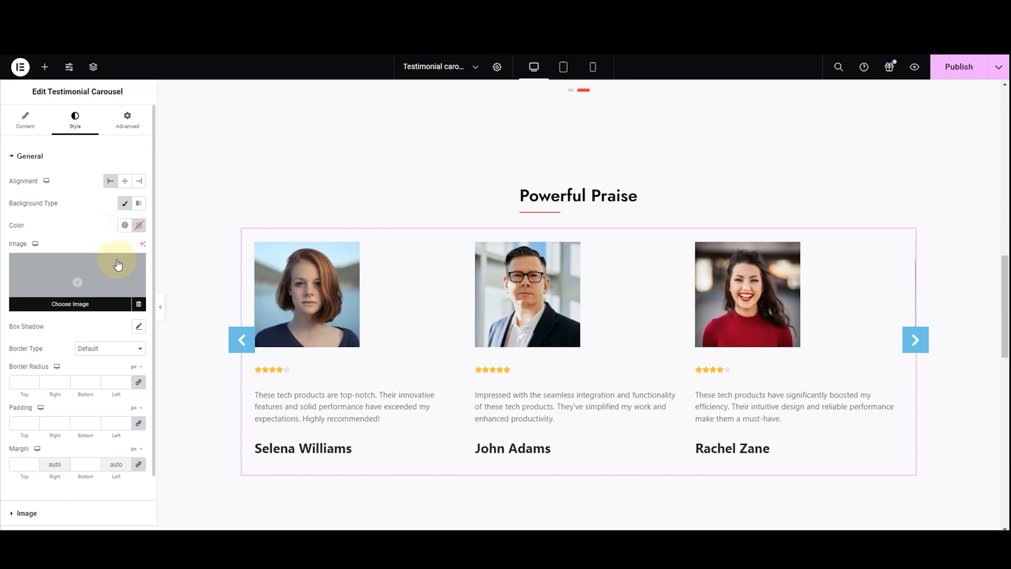
left_click(138, 226)
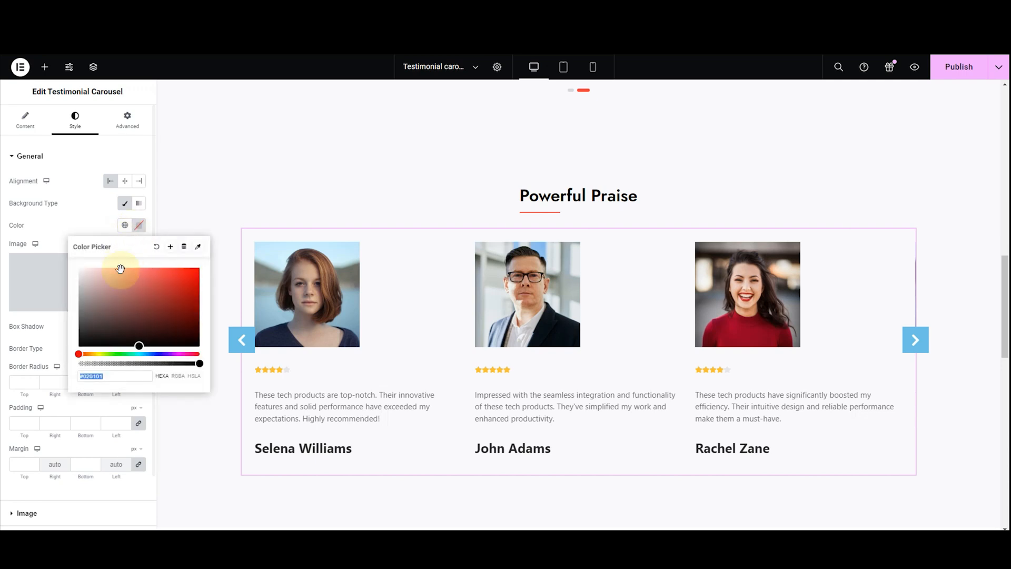
left_click(149, 321)
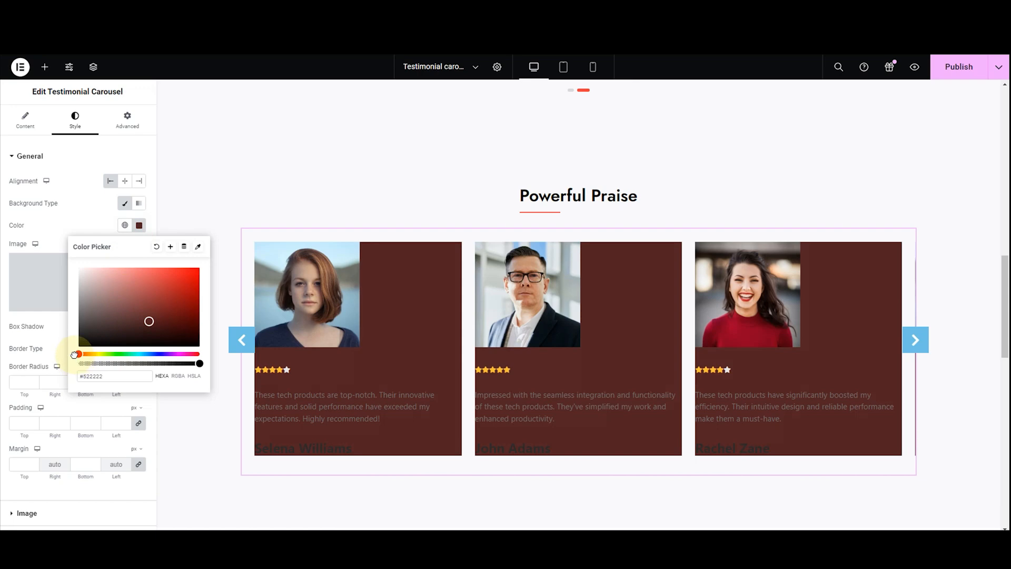
left_click_drag(79, 354, 102, 354)
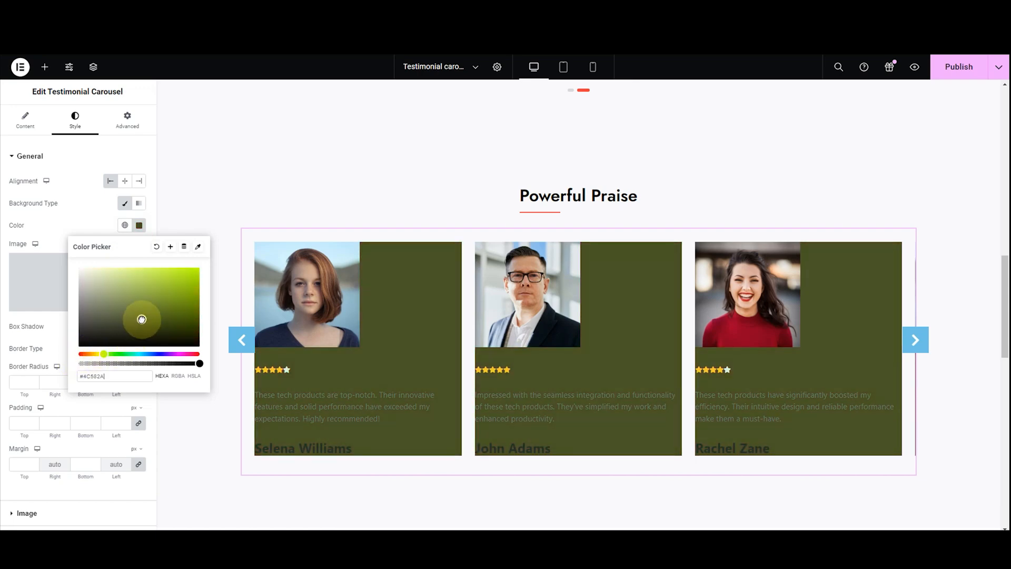
left_click(121, 278)
left_click_drag(121, 278, 61, 267)
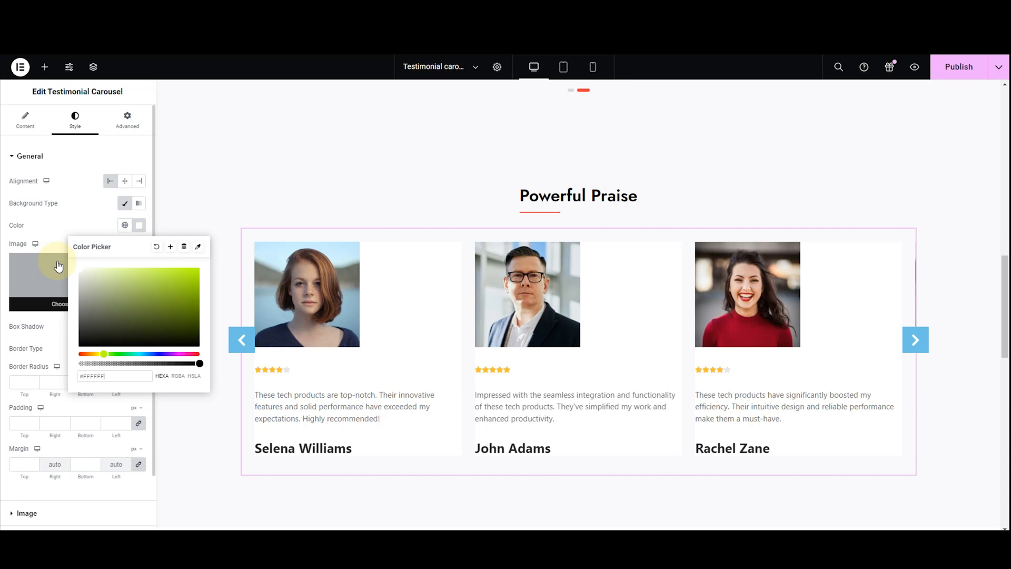
left_click(44, 226)
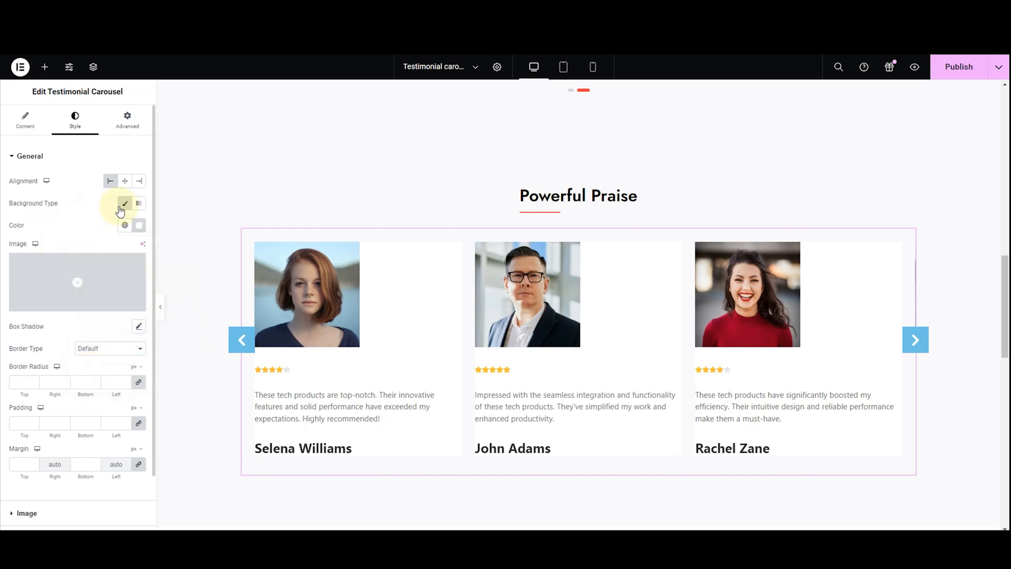
Try a Gradient background for the testimonial cards, with gray as the first color and a muted pink as the second color
left_click(138, 203)
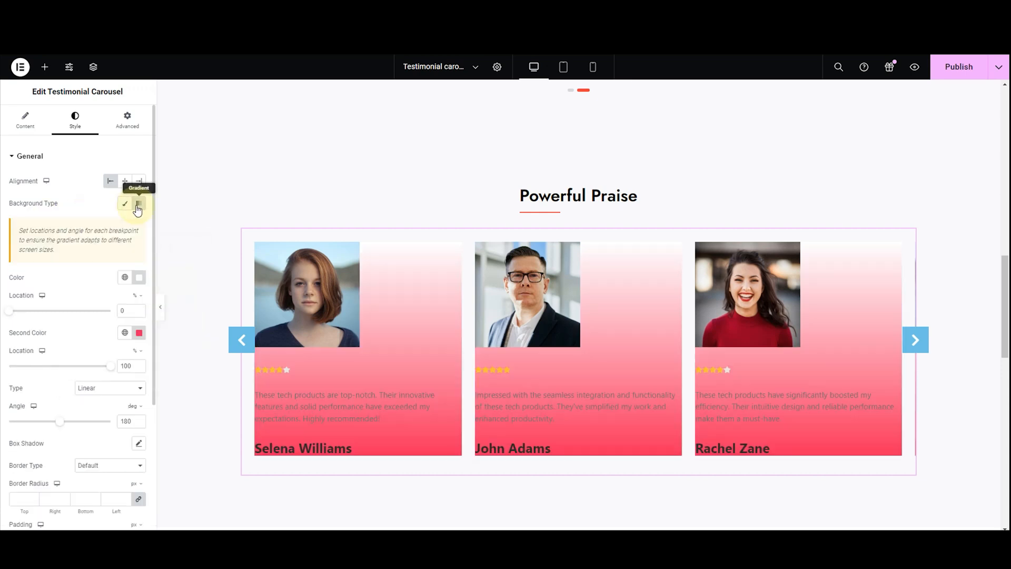
left_click(137, 278)
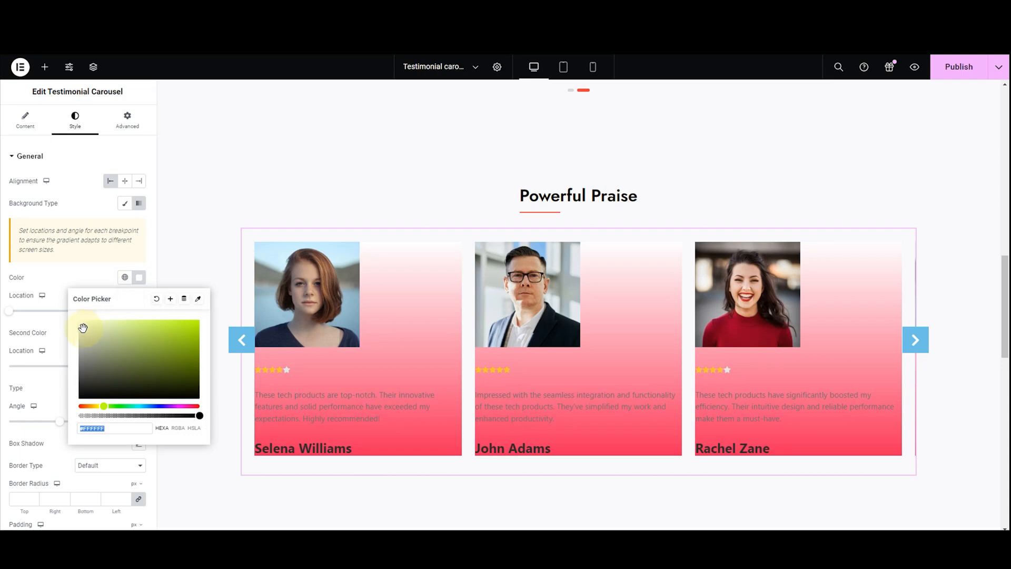
left_click_drag(83, 328, 82, 344)
left_click_drag(81, 349, 81, 350)
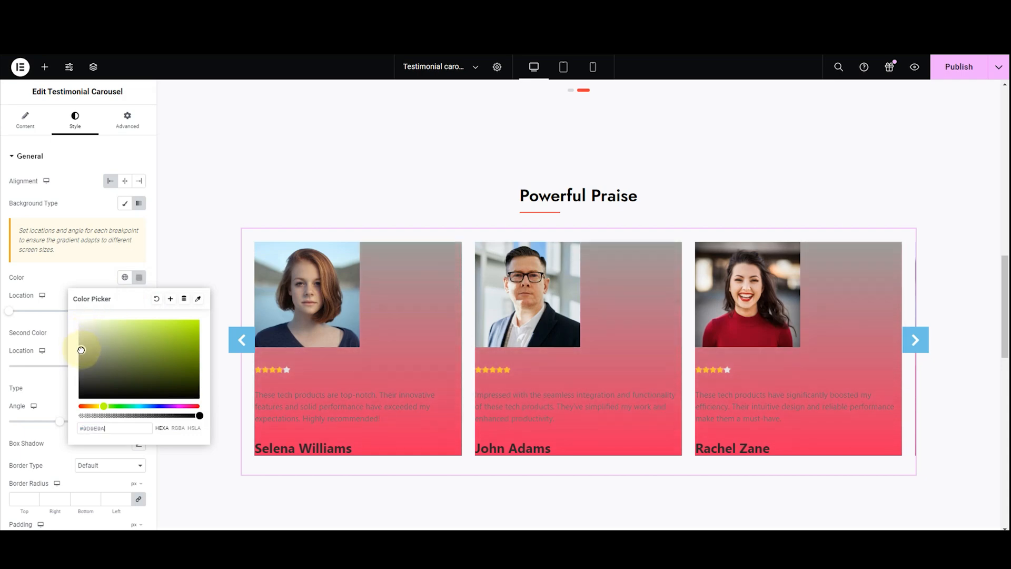
left_click(68, 273)
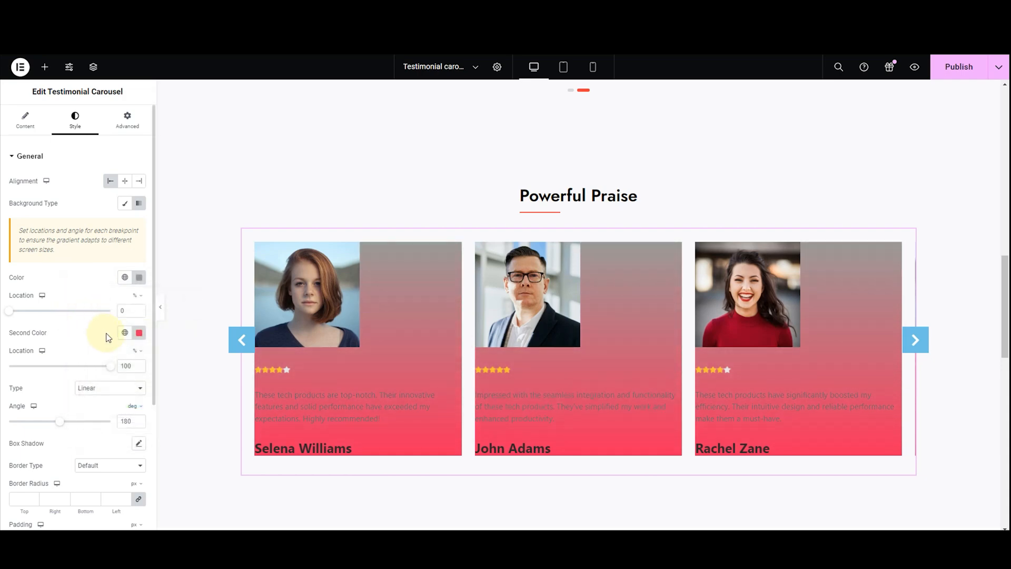
left_click(138, 333)
left_click_drag(169, 377, 102, 398)
left_click(70, 328)
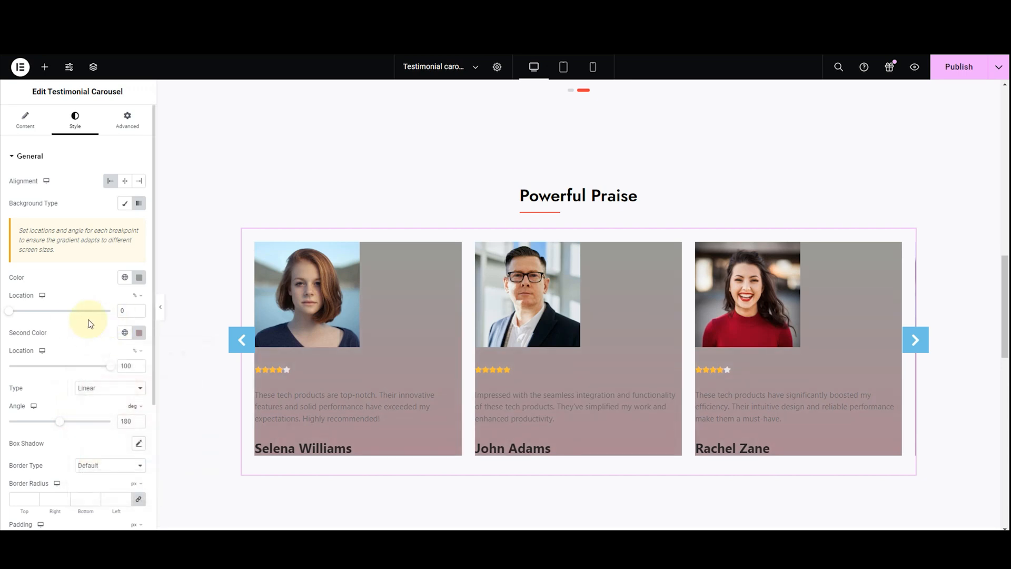
Set the gradient's color locations to 38% and 73%, keep the Linear type, and set its angle to 119 degrees
left_click_drag(21, 315, 48, 342)
left_click_drag(109, 367, 84, 368)
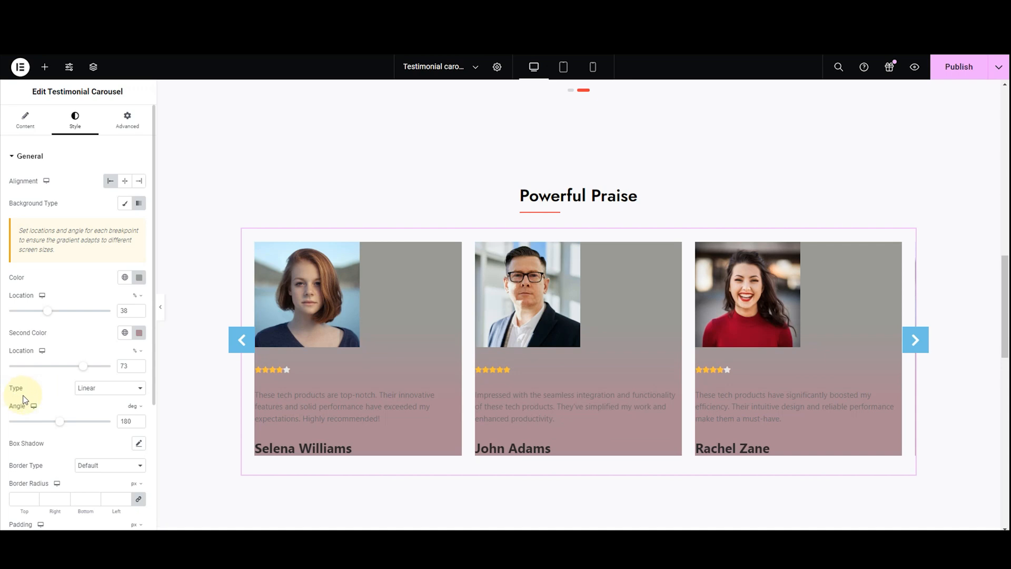
left_click(84, 388)
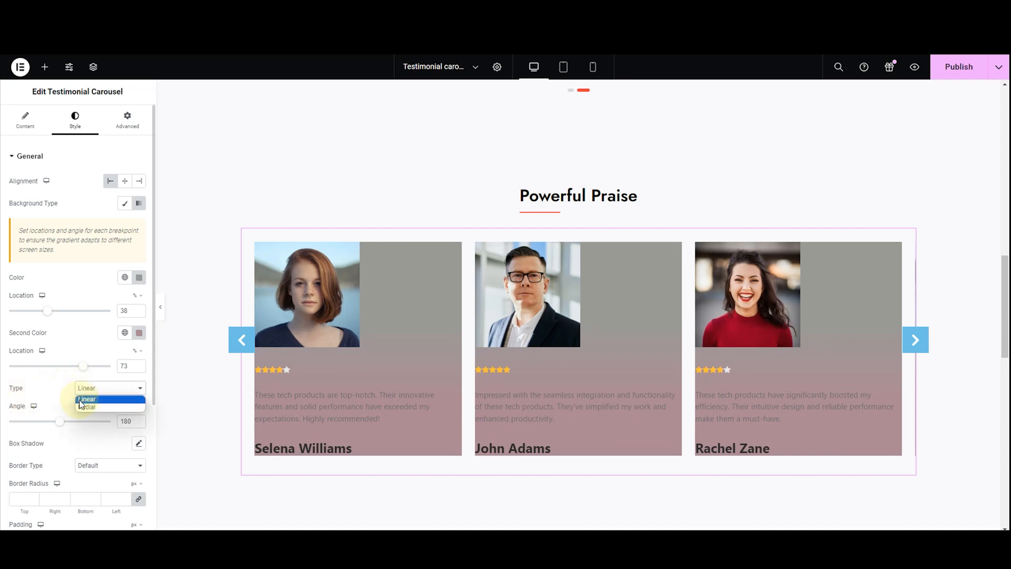
left_click(85, 400)
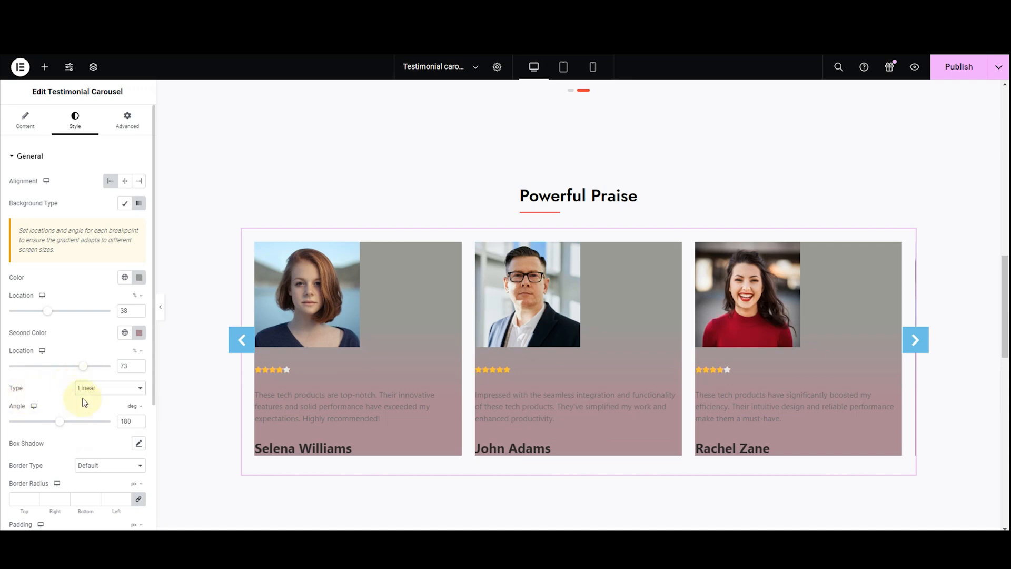
left_click_drag(64, 426, 42, 424)
Change the gradient type to Radial and try the positions Center Right, Top Right, Center Center and Bottom Right
left_click(85, 390)
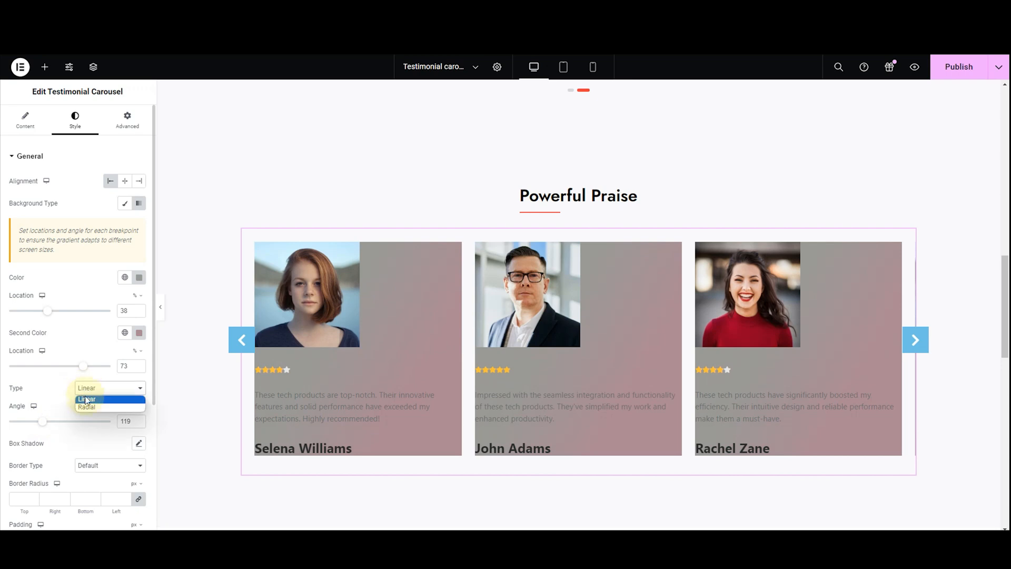
left_click(87, 407)
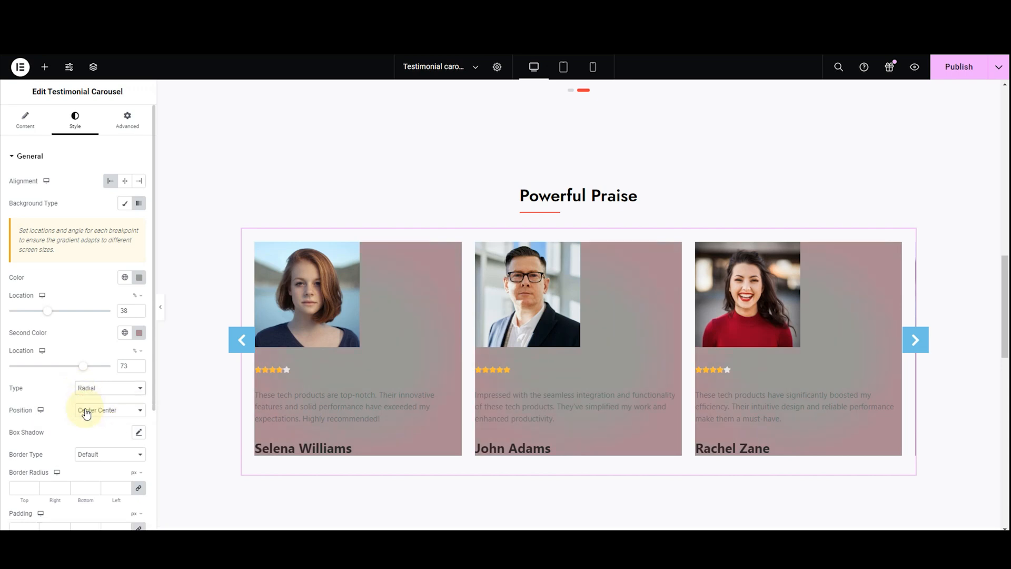
left_click(87, 414)
left_click(86, 442)
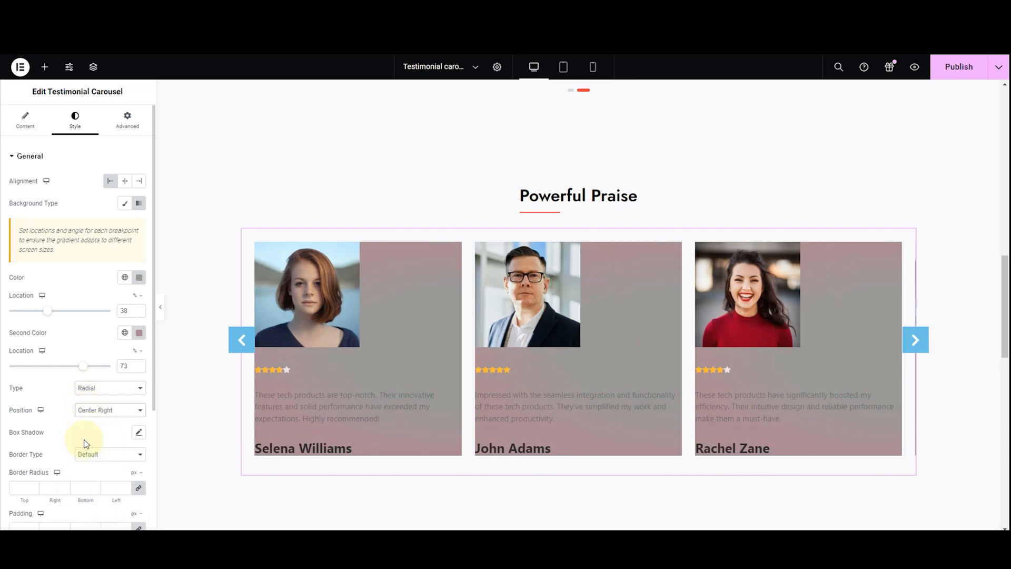
left_click(87, 414)
left_click(86, 458)
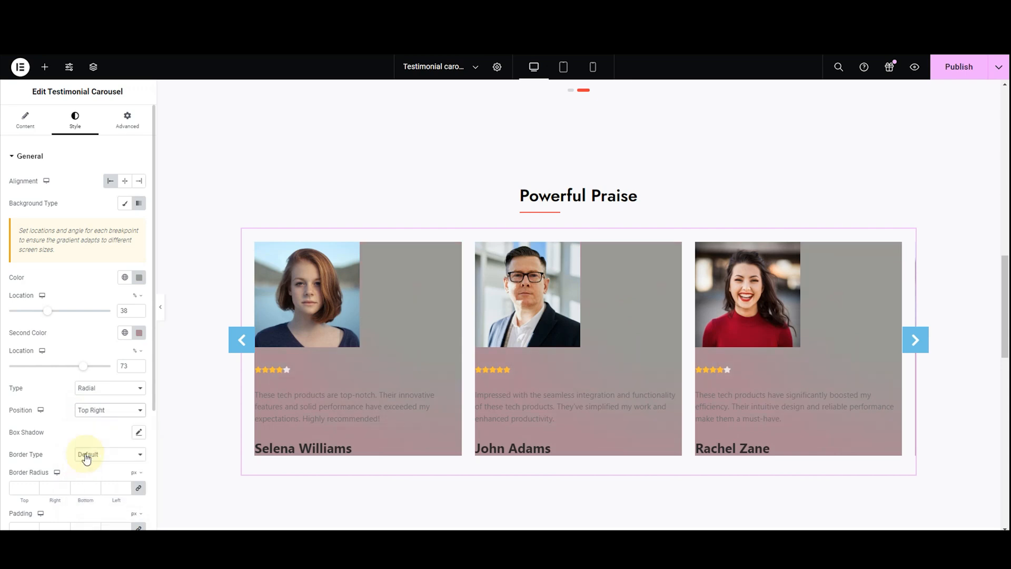
left_click(91, 413)
left_click(94, 421)
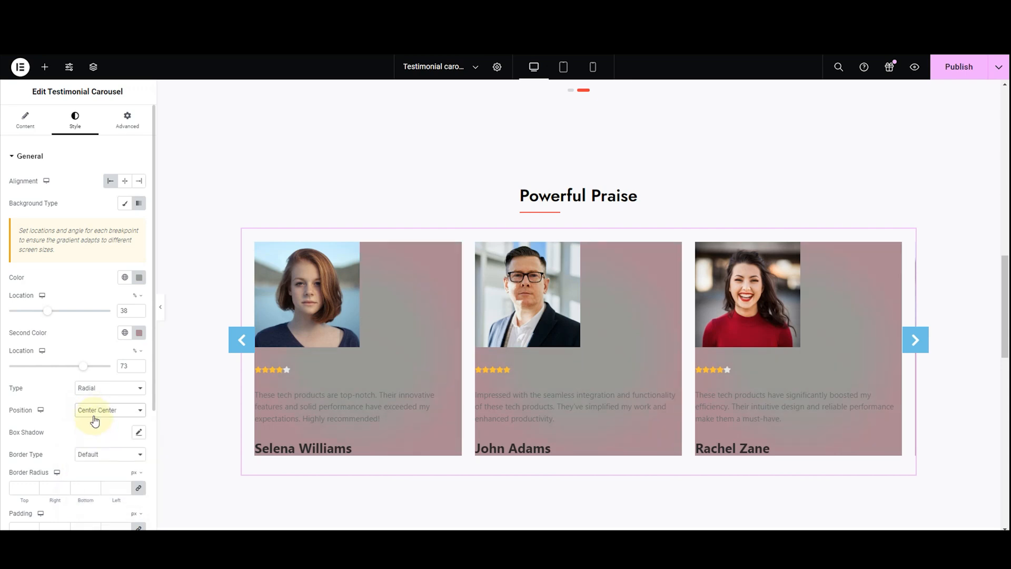
left_click(95, 416)
left_click(104, 483)
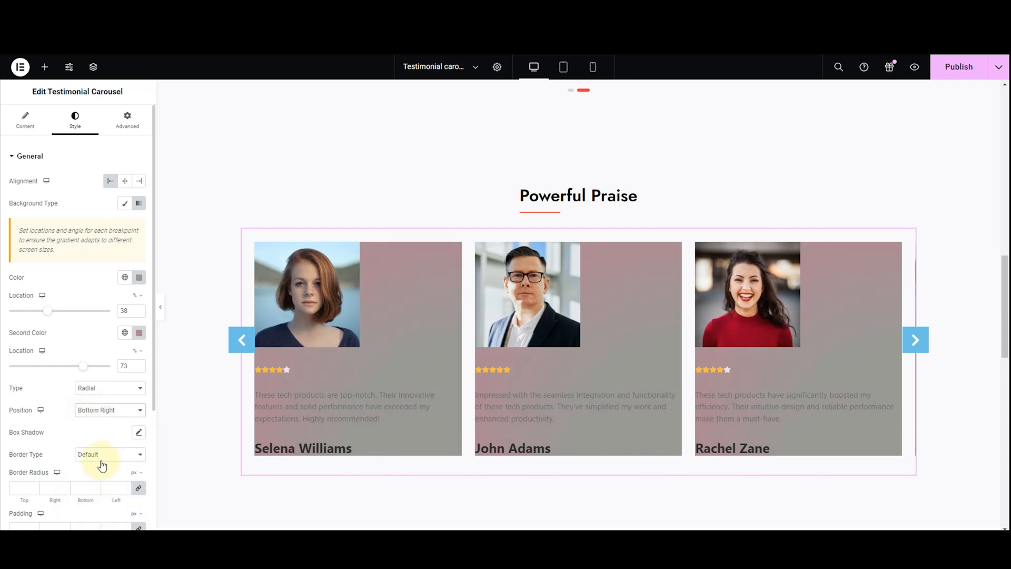
Clear the gradient's first color and set the cards' Background Type back to Classic
left_click(139, 278)
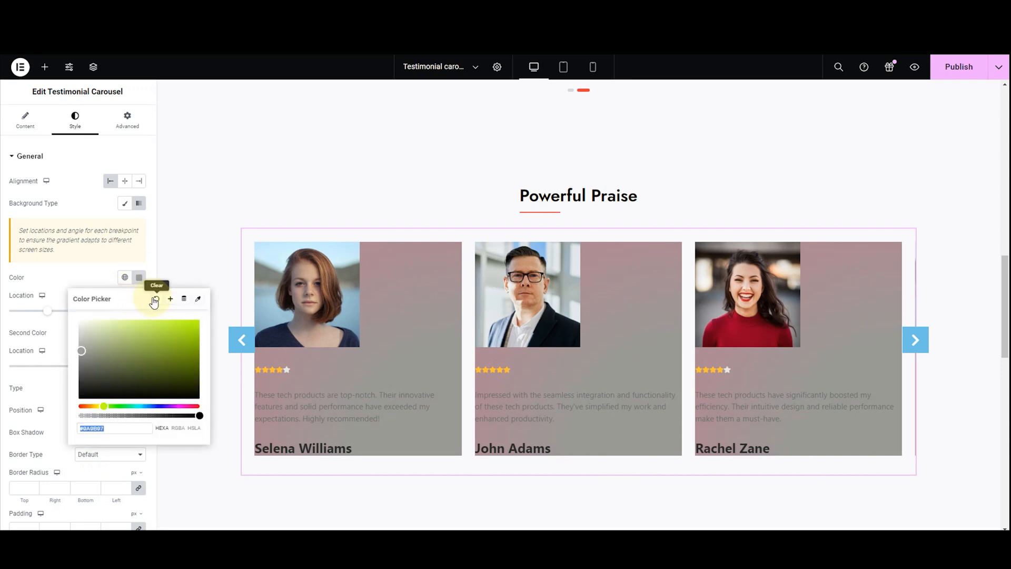
left_click(155, 300)
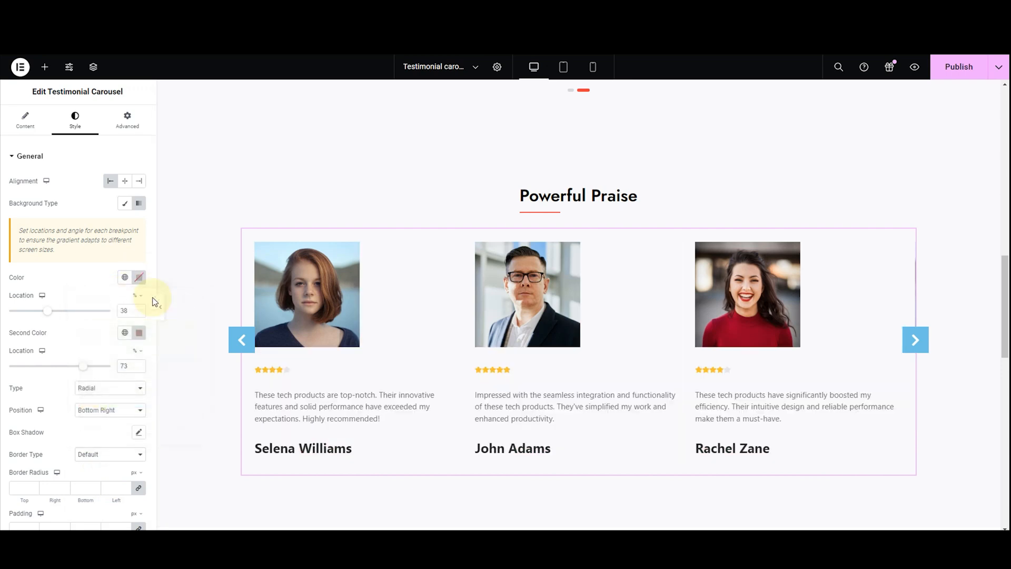
left_click(126, 204)
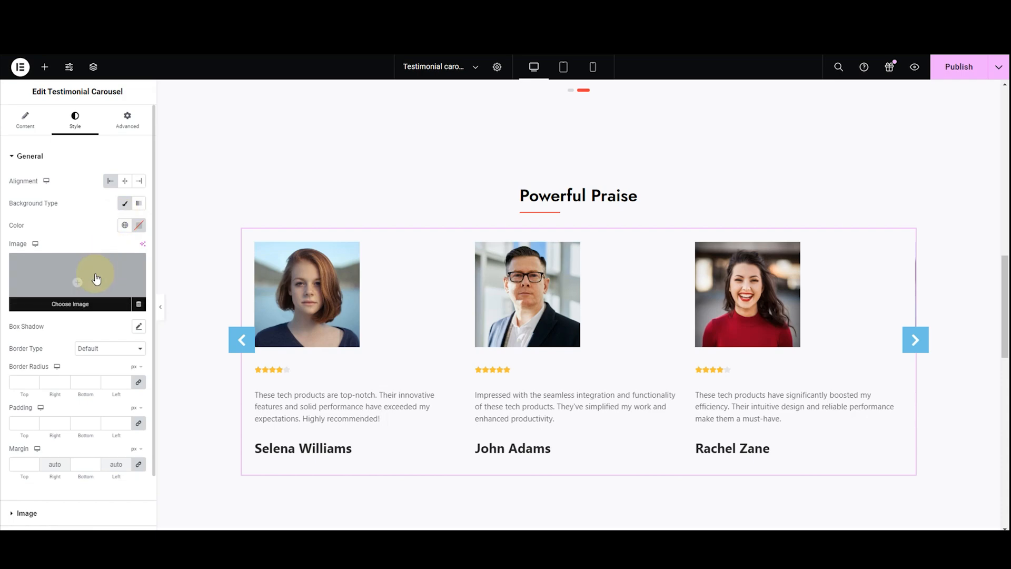
Choose the quotation-mark image Vector-min-1.png from the media library as the testimonial cards' background image
left_click(96, 278)
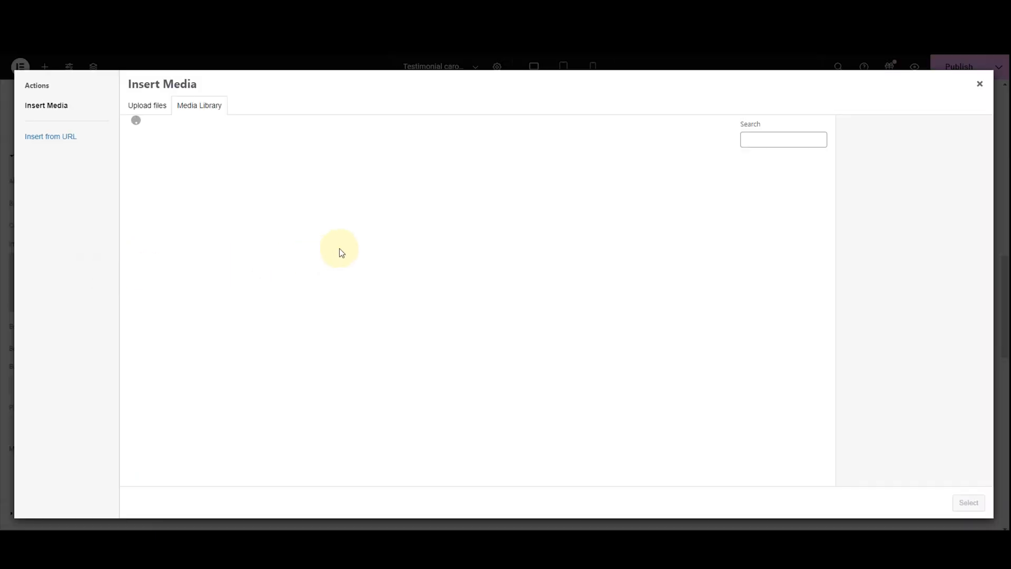
scroll(341, 254, "down", 8)
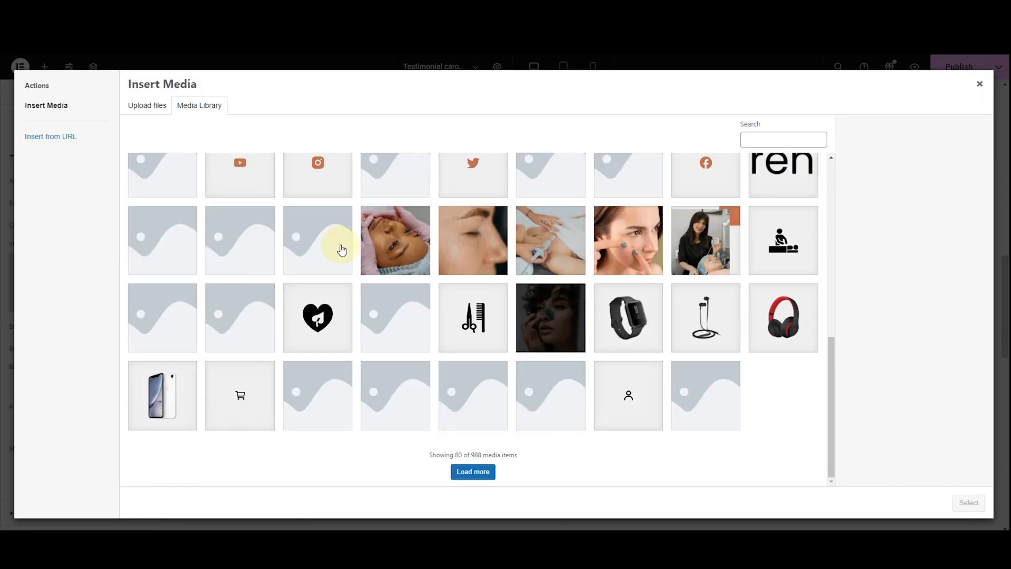
left_click(473, 472)
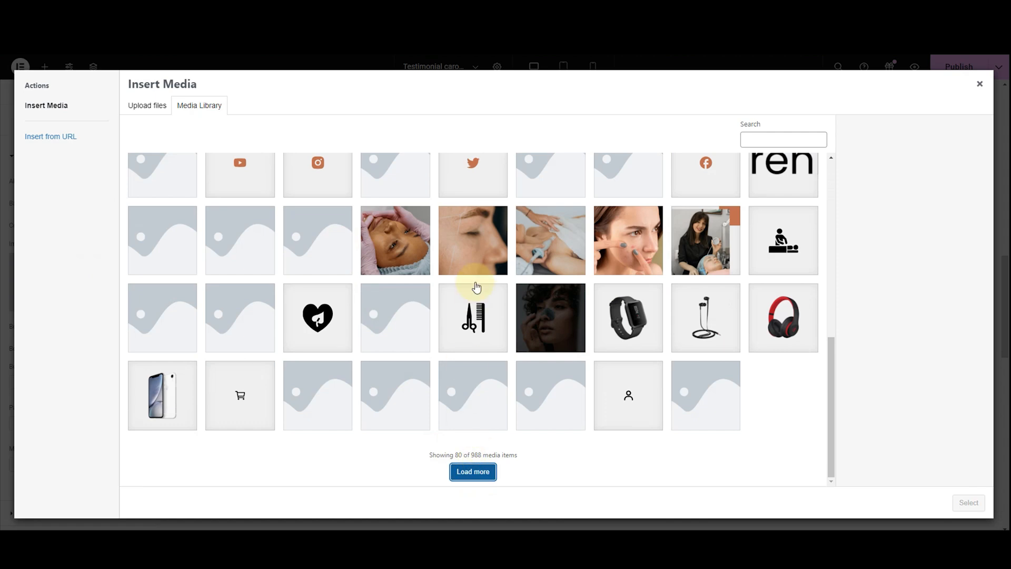
scroll(476, 287, "down", 10)
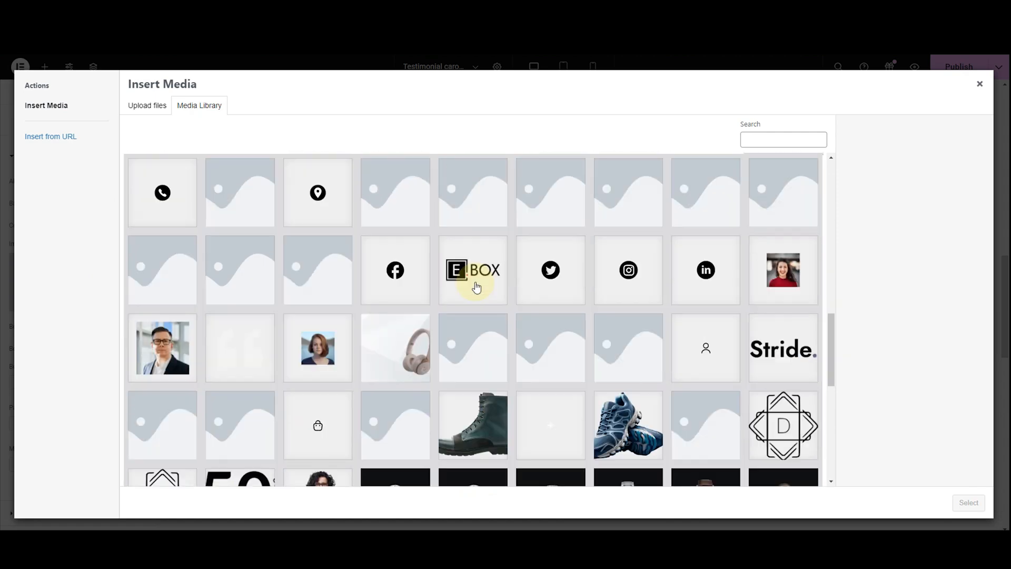
left_click(426, 471)
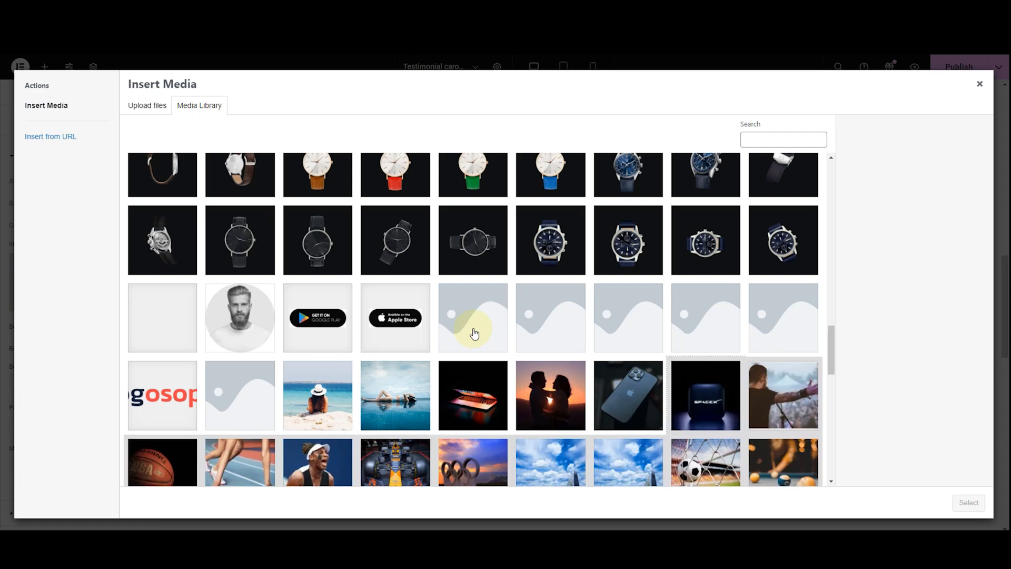
scroll(474, 332, "down", 10)
scroll(474, 330, "down", 3)
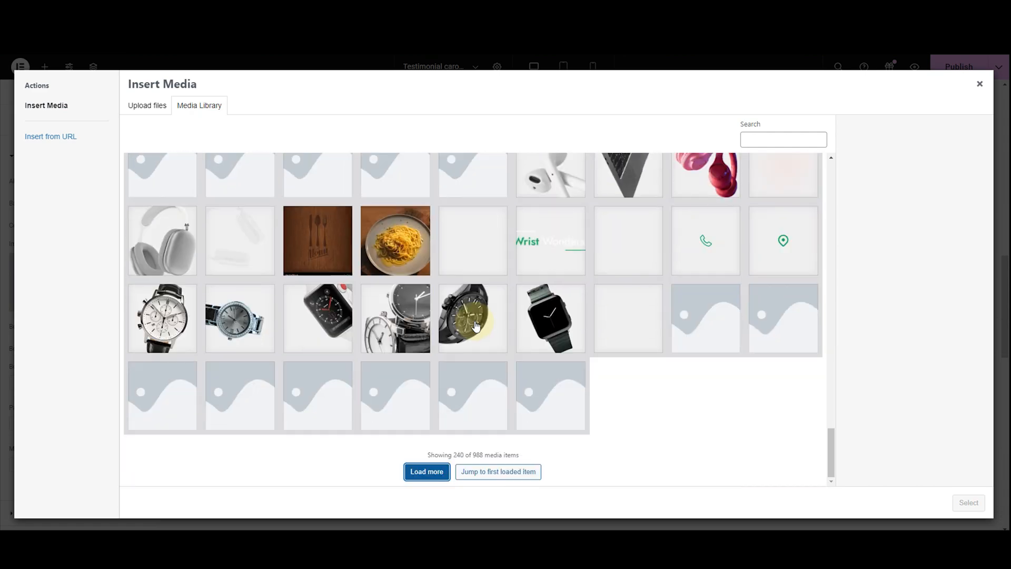
left_click(416, 471)
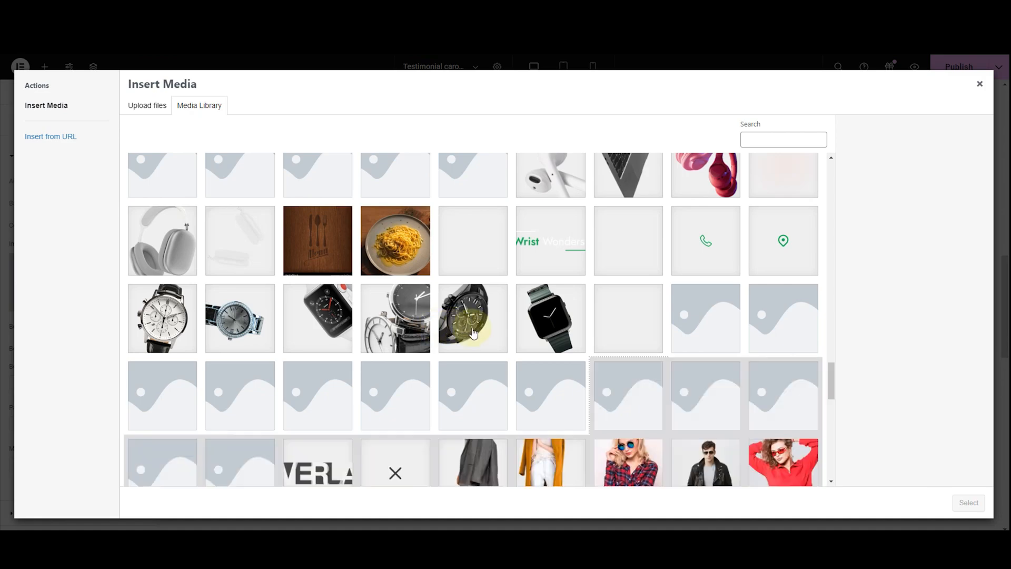
scroll(473, 333, "down", 3)
scroll(473, 333, "down", 5)
scroll(472, 333, "up", 20)
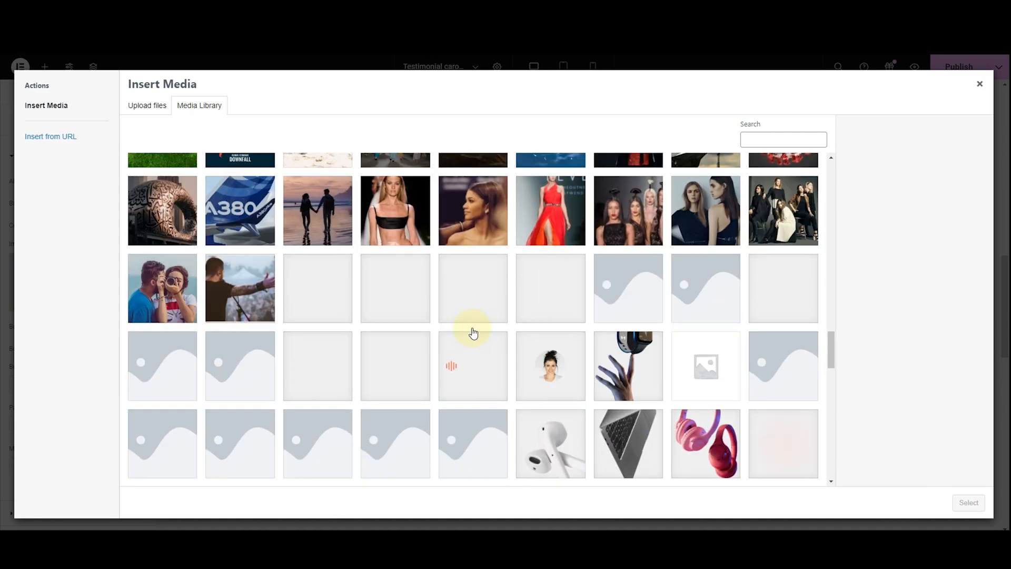
scroll(473, 333, "up", 5)
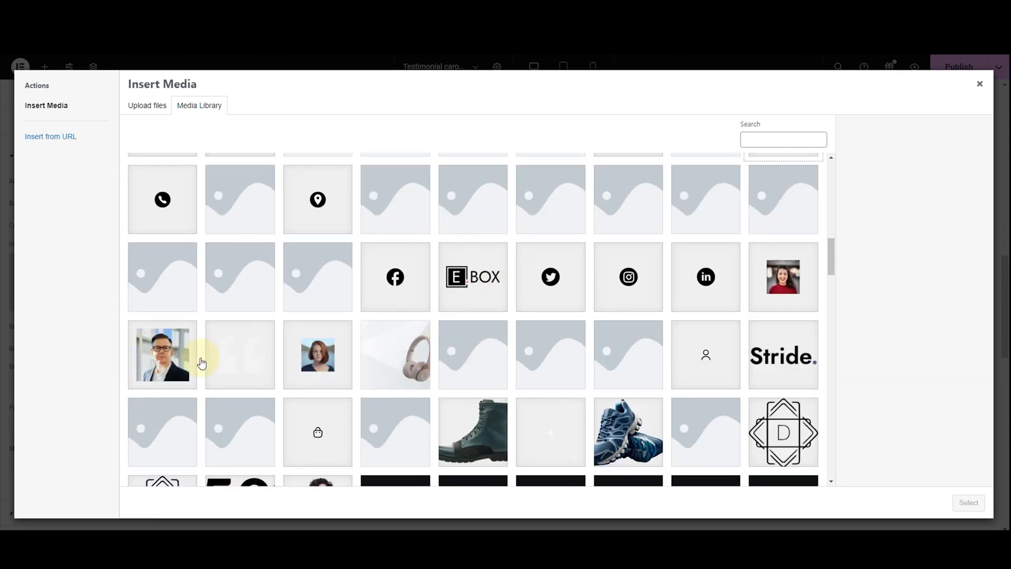
left_click(236, 354)
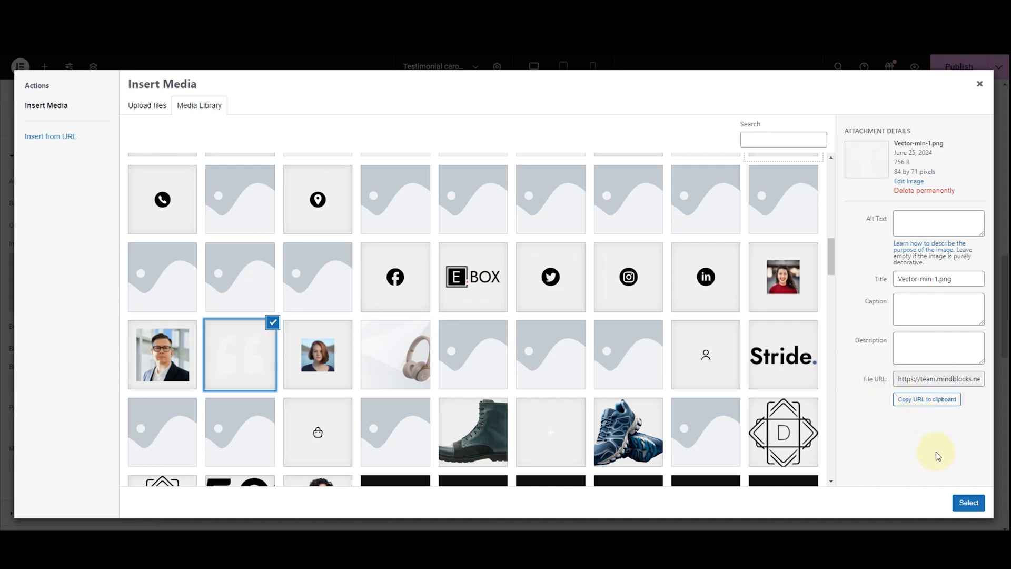
left_click(961, 502)
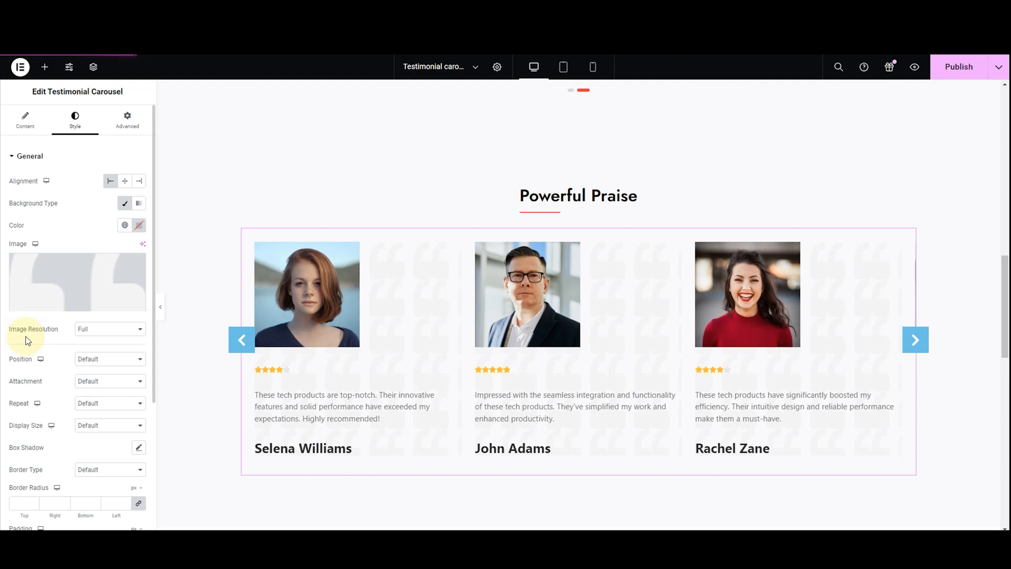
Try the Thumbnail - 150 x 150 and Medium - 300 x 300 resolutions for the background image, and return it to Full
left_click(87, 330)
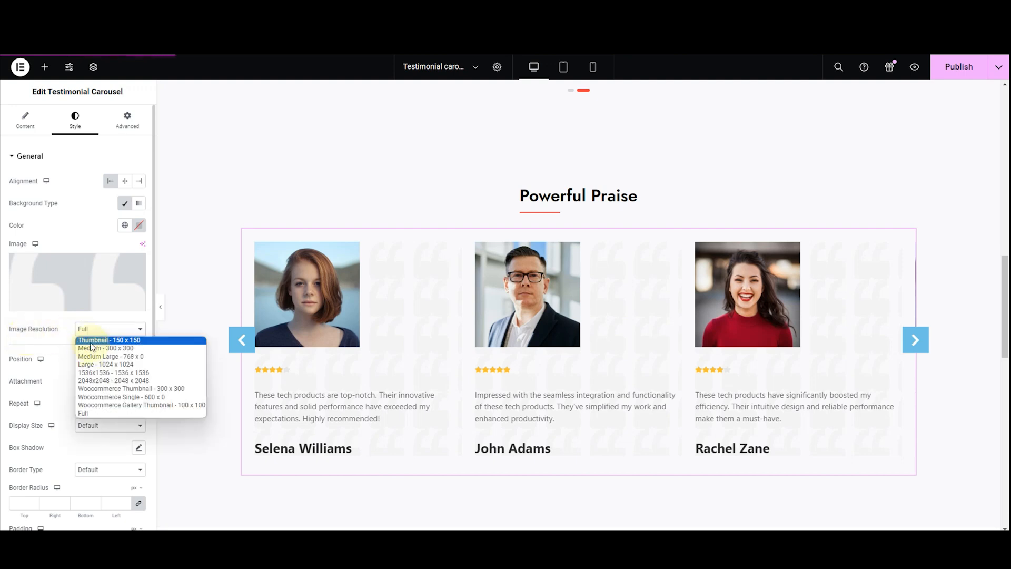
left_click(93, 341)
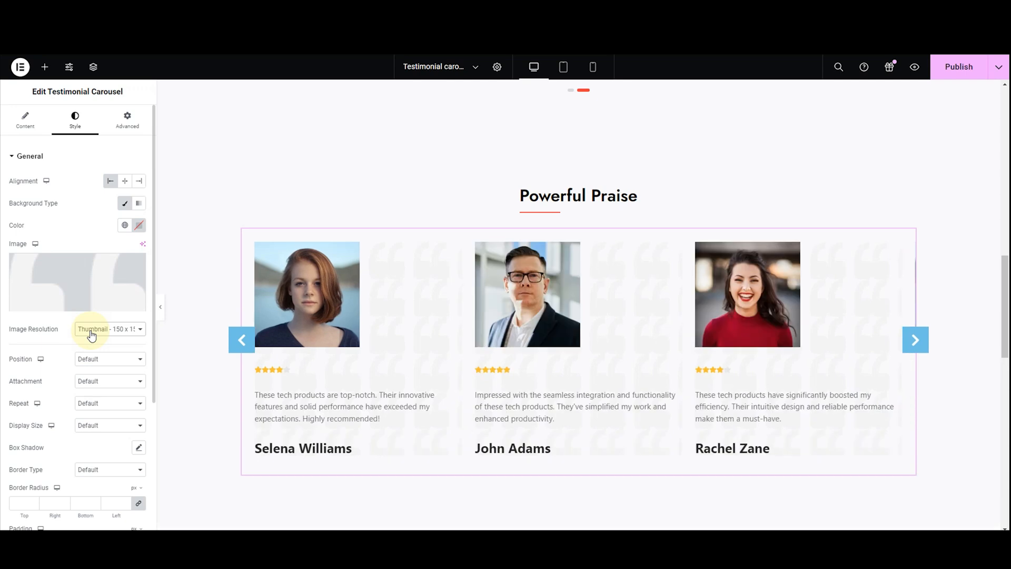
left_click(92, 331)
left_click(93, 347)
left_click(92, 332)
left_click(92, 413)
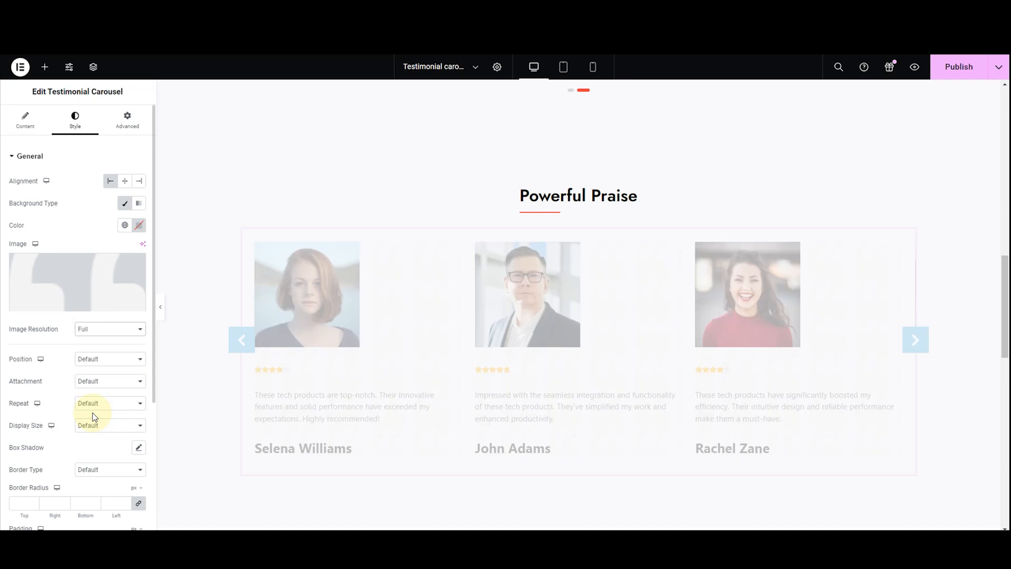
Try the Center Left, Top Left and Bottom Left positions for the cards' background image, and settle on Center Center
left_click(121, 360)
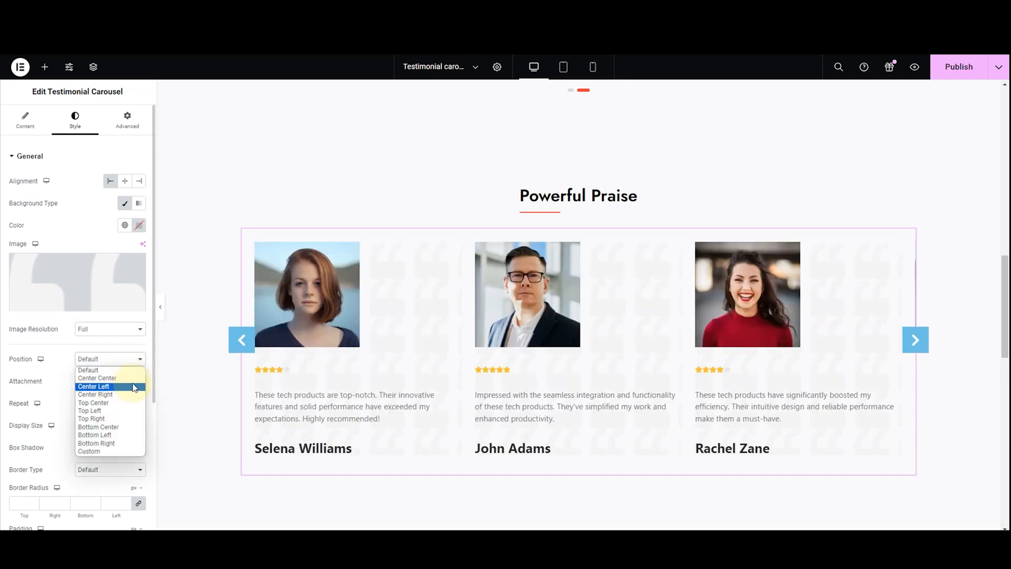
left_click(134, 386)
left_click(127, 364)
left_click(131, 410)
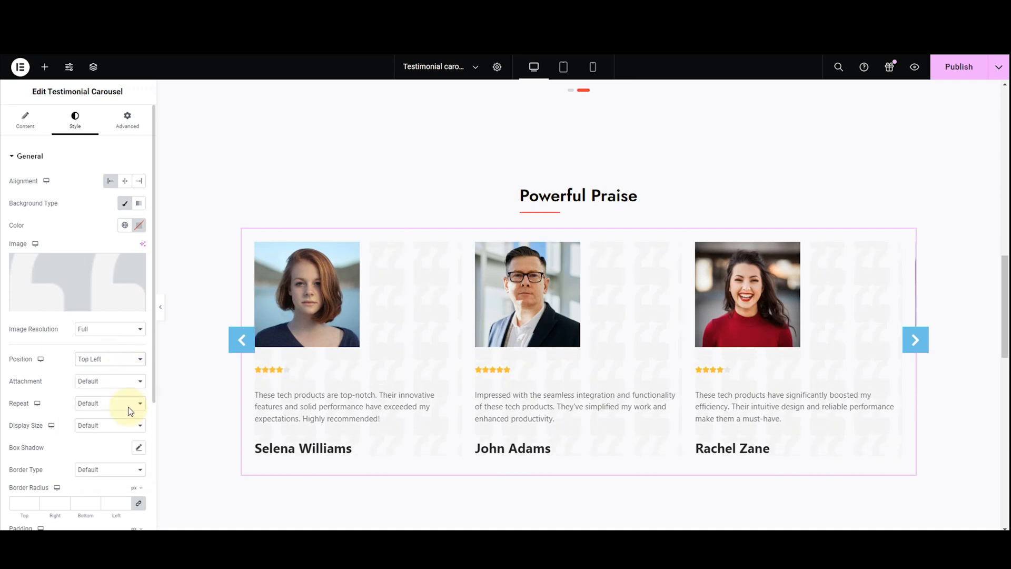
left_click(112, 363)
left_click(117, 435)
left_click(108, 363)
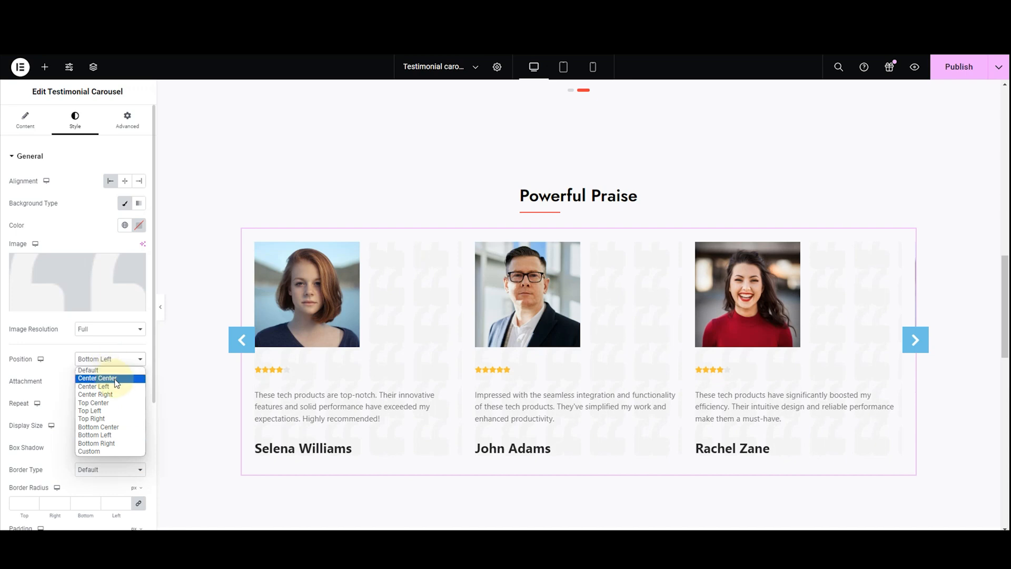
left_click(116, 381)
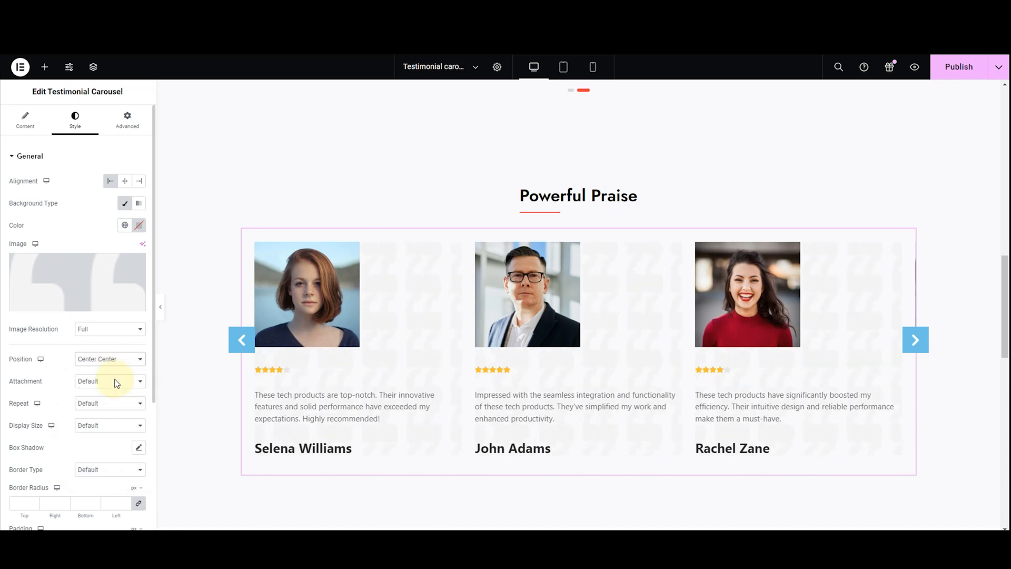
Try the Scroll and Fixed attachments for the cards' background image, and return the attachment to Default
left_click(78, 386)
left_click(83, 403)
left_click(85, 380)
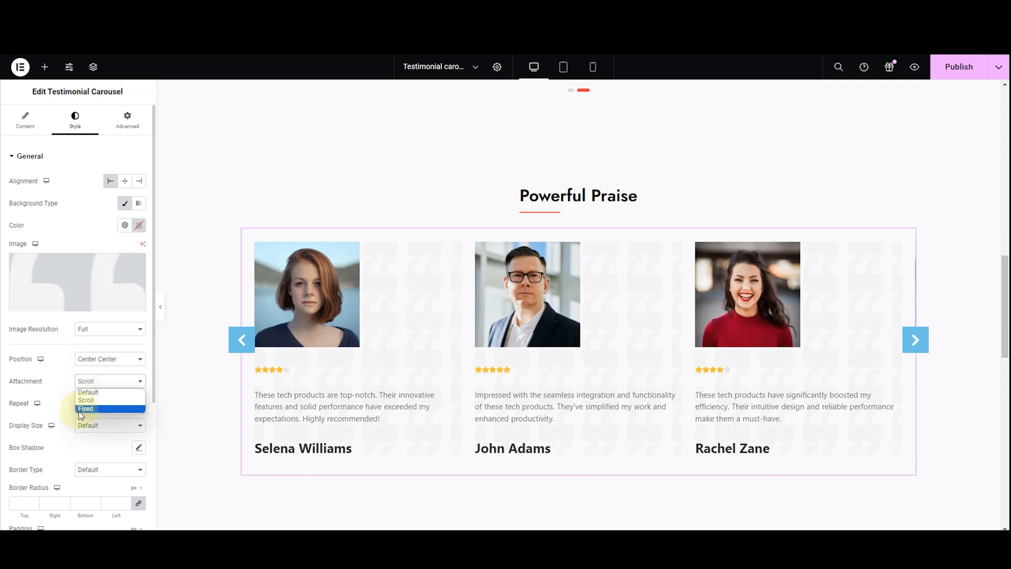
left_click(82, 409)
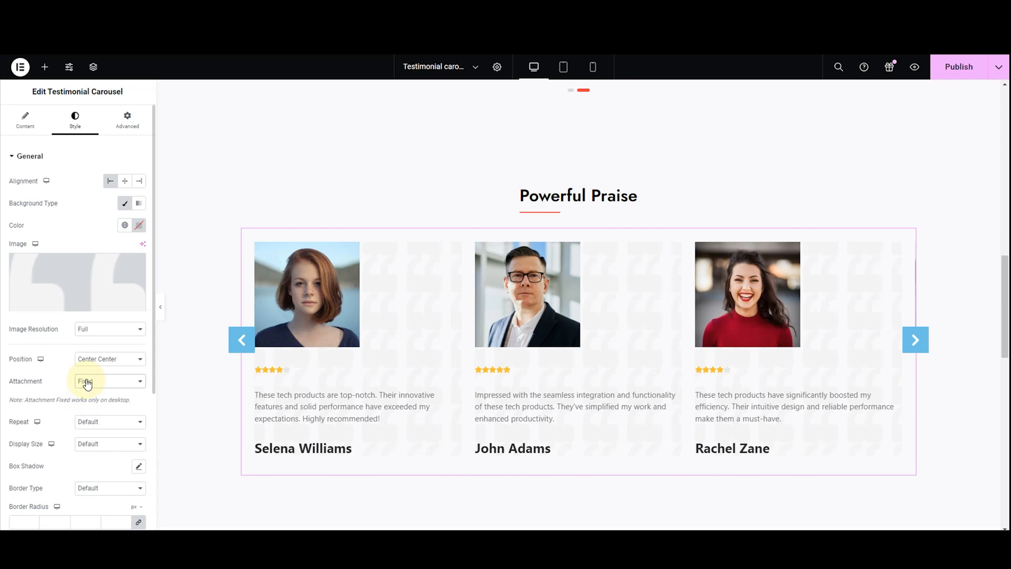
left_click(87, 382)
left_click(83, 392)
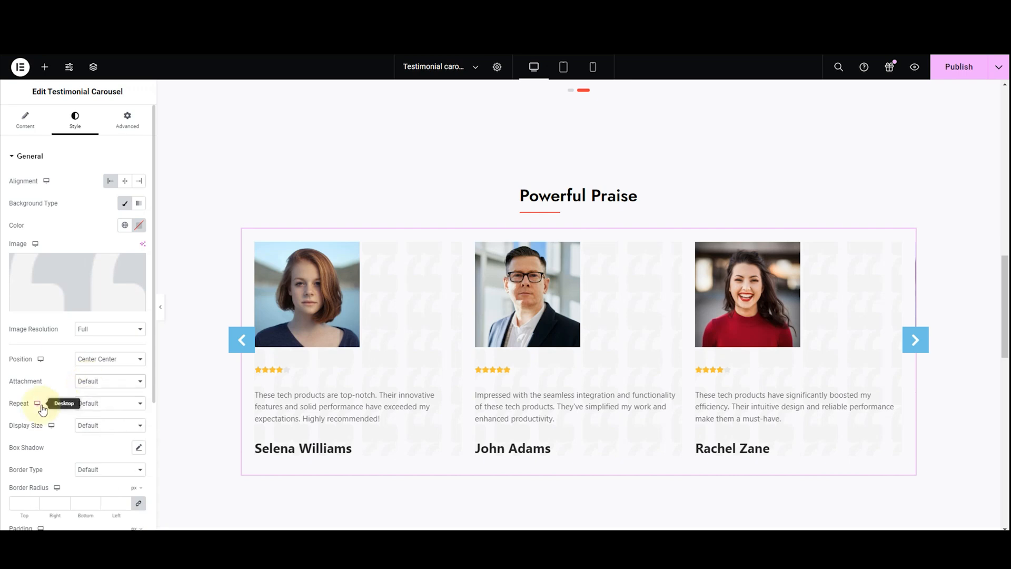
Try Repeat-x and Repeat-y for the cards' background image, and set its repeat option to No-repeat
left_click(86, 404)
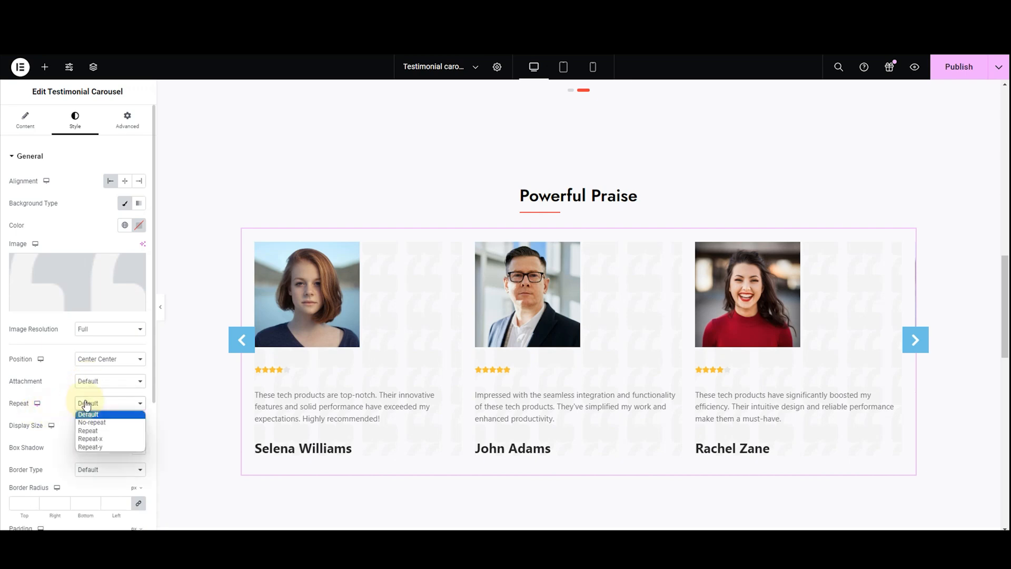
left_click(90, 439)
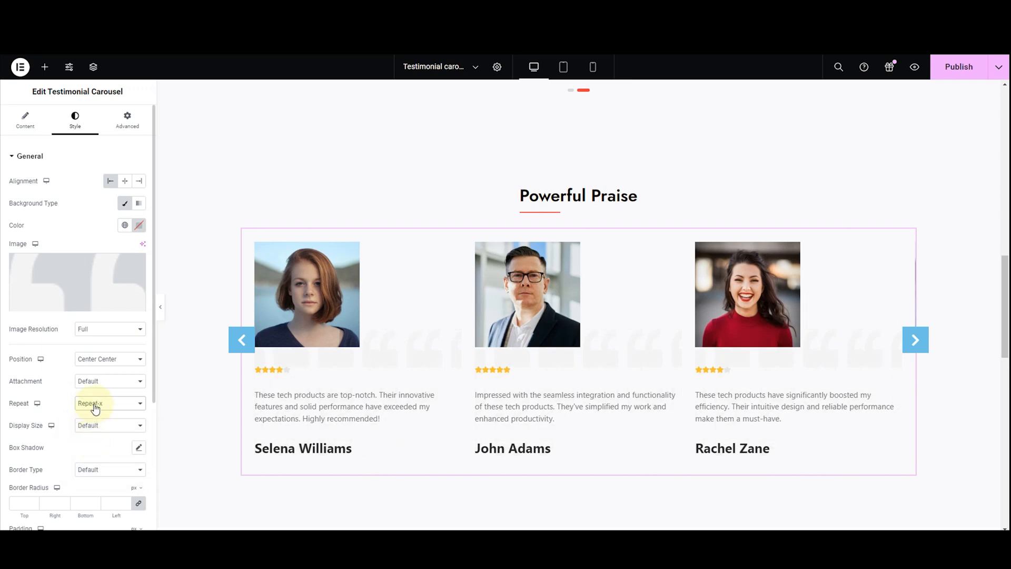
left_click(95, 403)
left_click(90, 447)
left_click(95, 404)
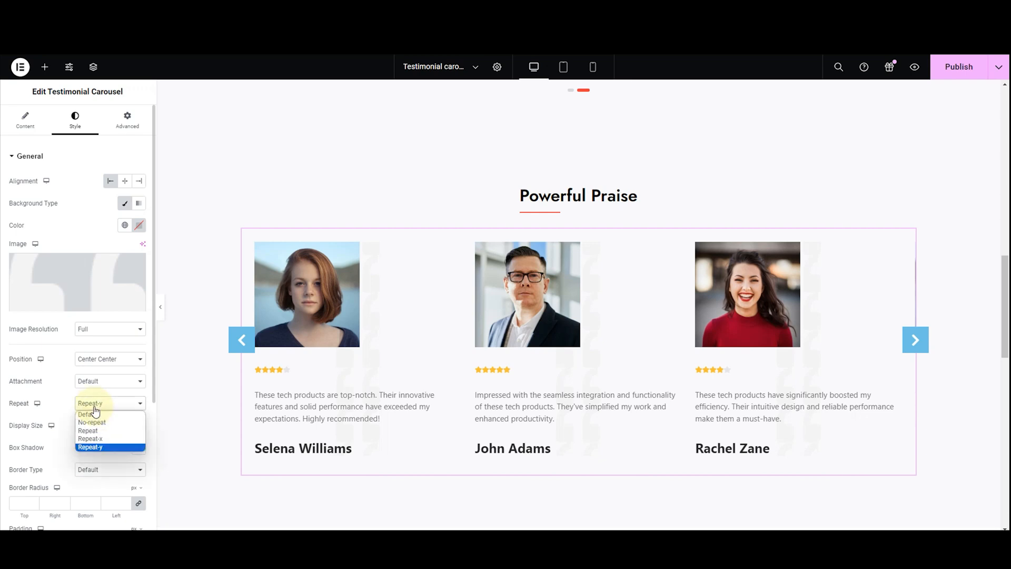
left_click(97, 422)
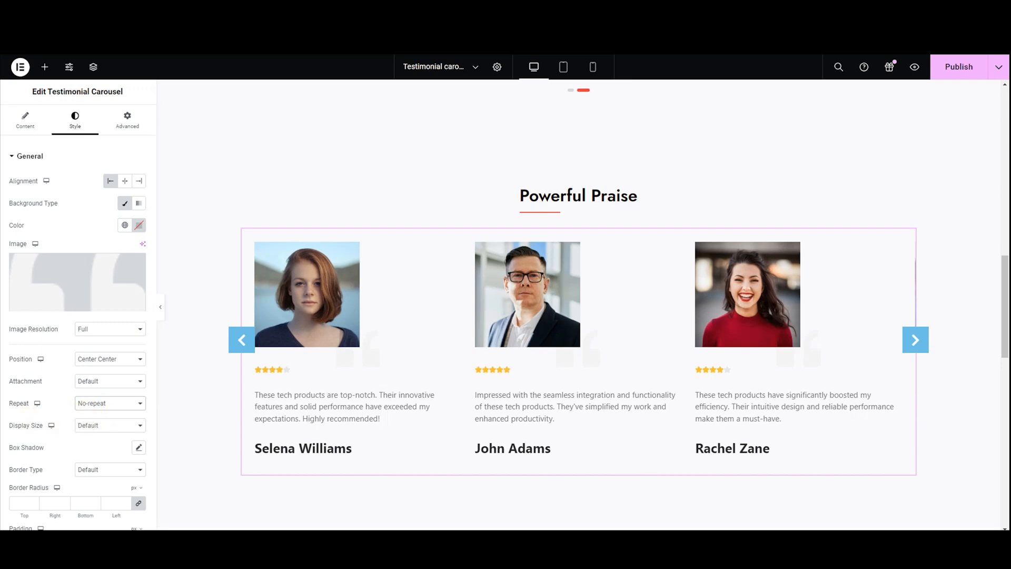
Try Auto and other display sizes for the cards' background image, and return the display size to Default
left_click(84, 426)
left_click(82, 440)
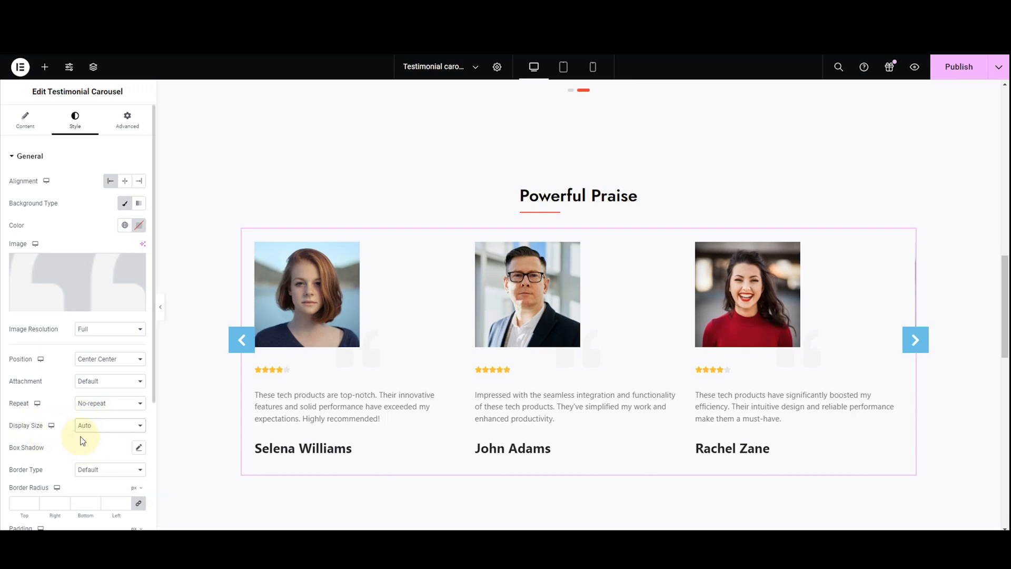
left_click(83, 425)
left_click(87, 448)
left_click(88, 431)
left_click(87, 462)
left_click(88, 430)
left_click(91, 440)
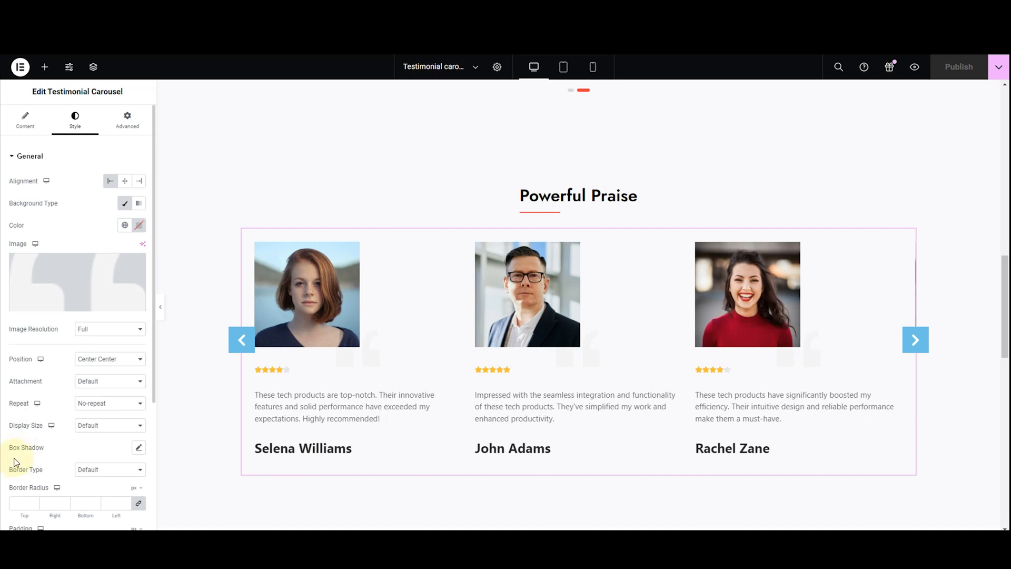
Add a box shadow to the testimonial cards and try another shadow color, keeping rgba(0, 0, 0, 0.5)
left_click(138, 447)
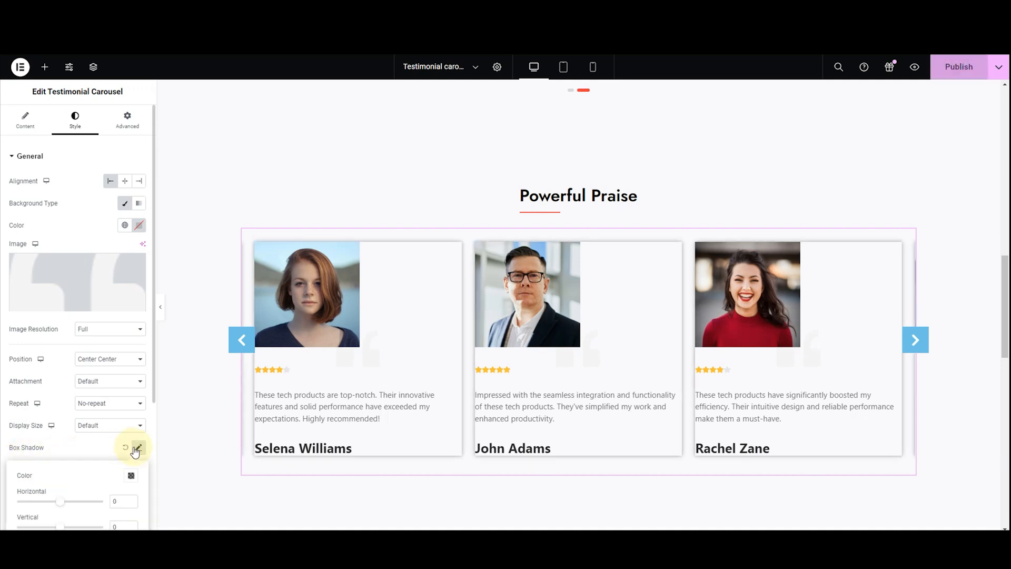
scroll(132, 447, "down", 3)
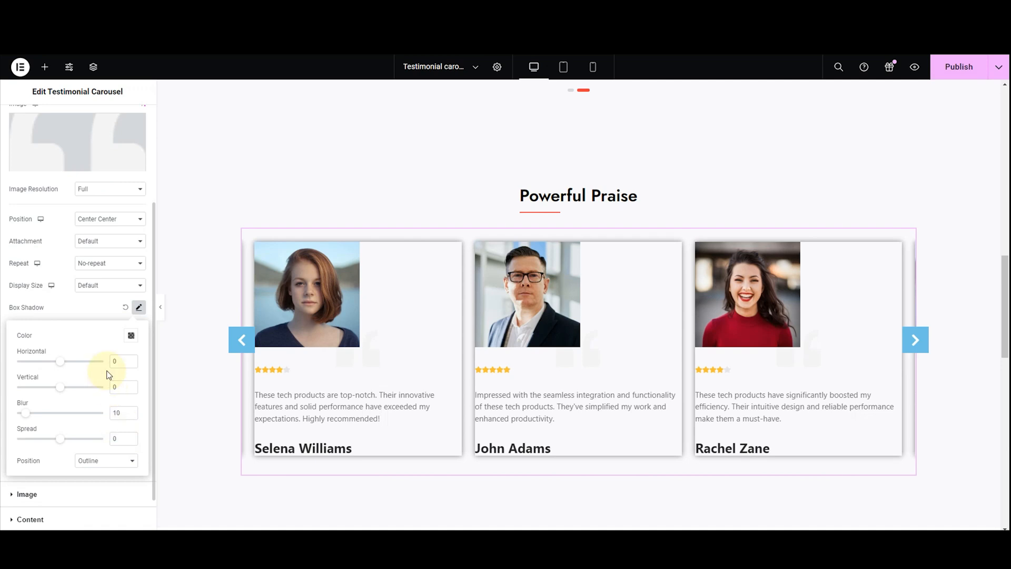
left_click(130, 336)
mouse_move(82, 446)
left_mouse_down()
mouse_move(144, 372)
mouse_move(188, 384)
mouse_move(100, 431)
mouse_move(66, 464)
left_mouse_up()
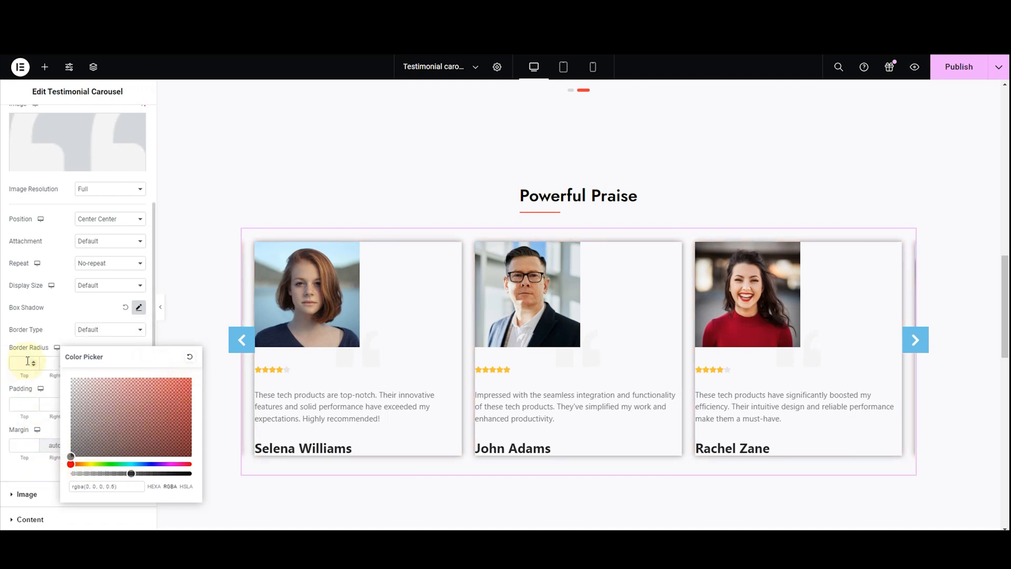
left_click(138, 307)
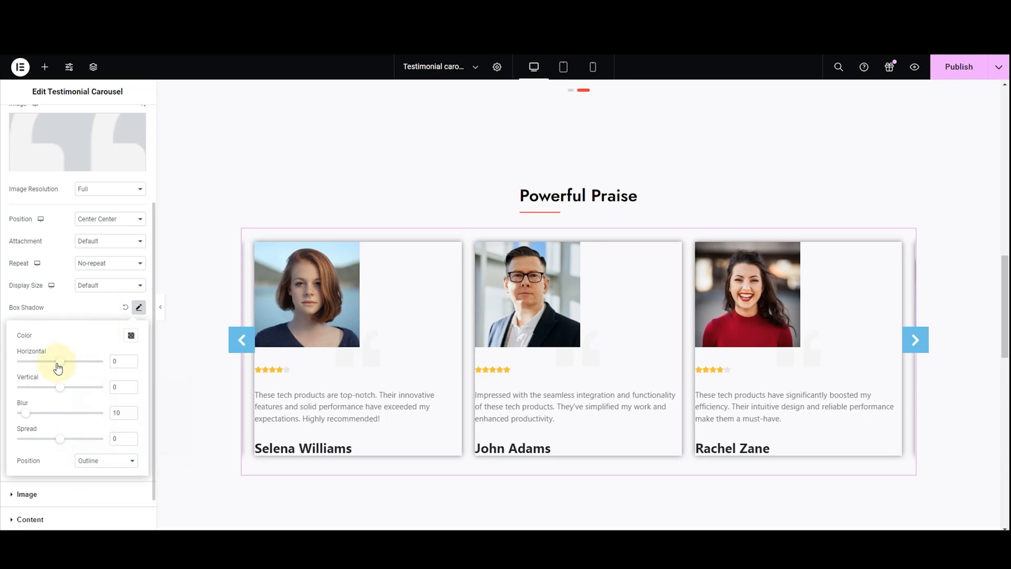
Try a horizontal offset of -15, a vertical offset of -11, a blur of 12 and another spread for the box shadow, undoing these changes
mouse_move(58, 367)
left_mouse_down()
mouse_move(67, 365)
mouse_move(51, 369)
left_mouse_up()
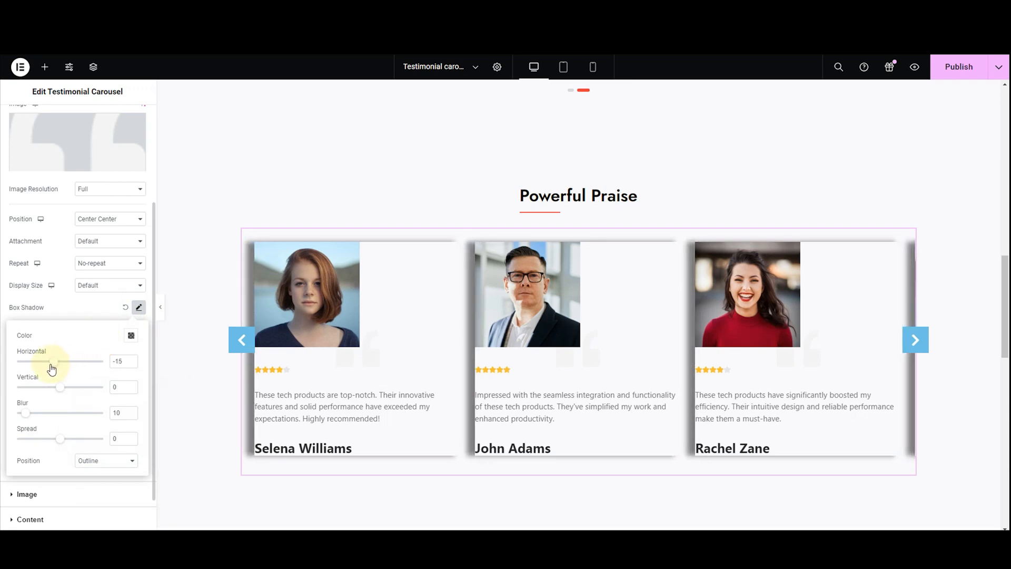
key("ctrl+z")
left_click(55, 392)
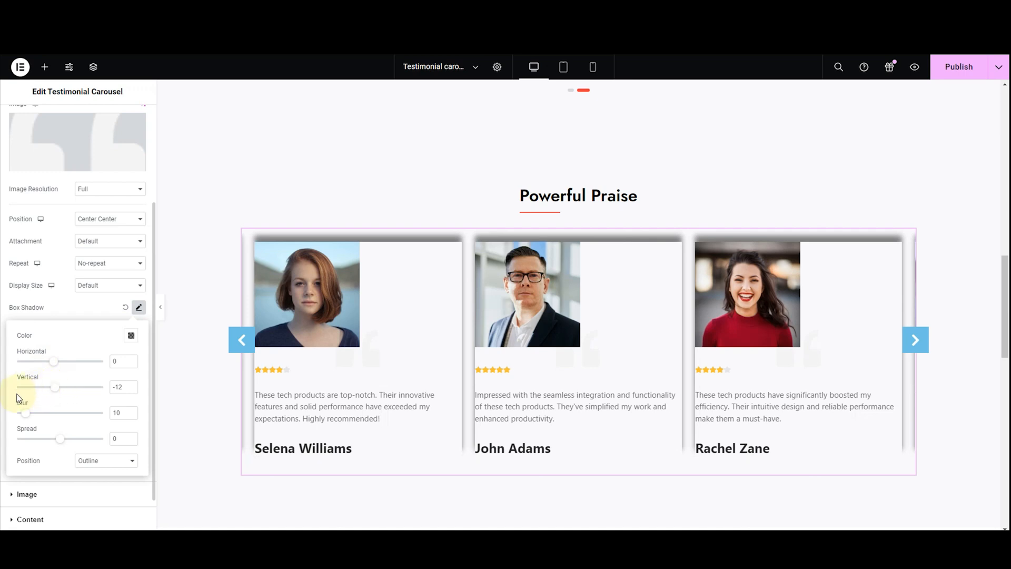
left_click_drag(50, 389, 31, 420)
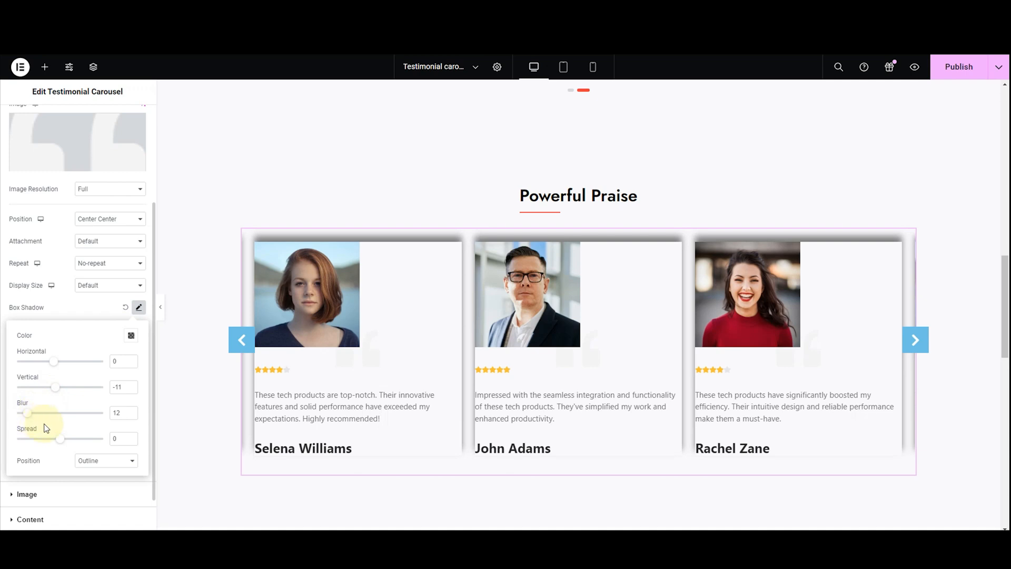
left_click_drag(61, 442, 59, 432)
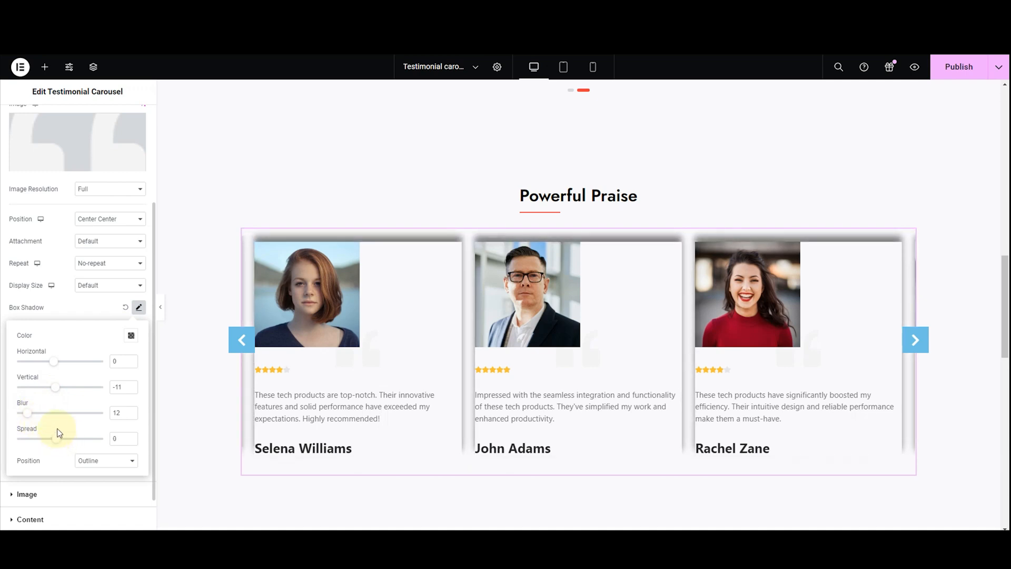
key("ctrl+z")
key("ctrl+z")
key("ctrl+z")
key("ctrl+z")
key("ctrl+z")
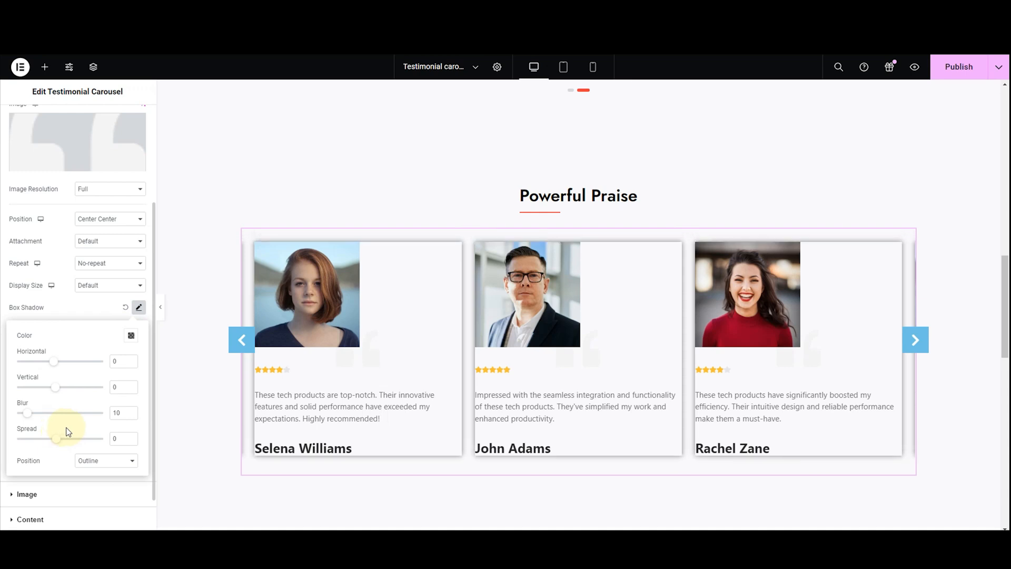
Try the Inset position for the cards' box shadow and return it to Outline
left_click(96, 462)
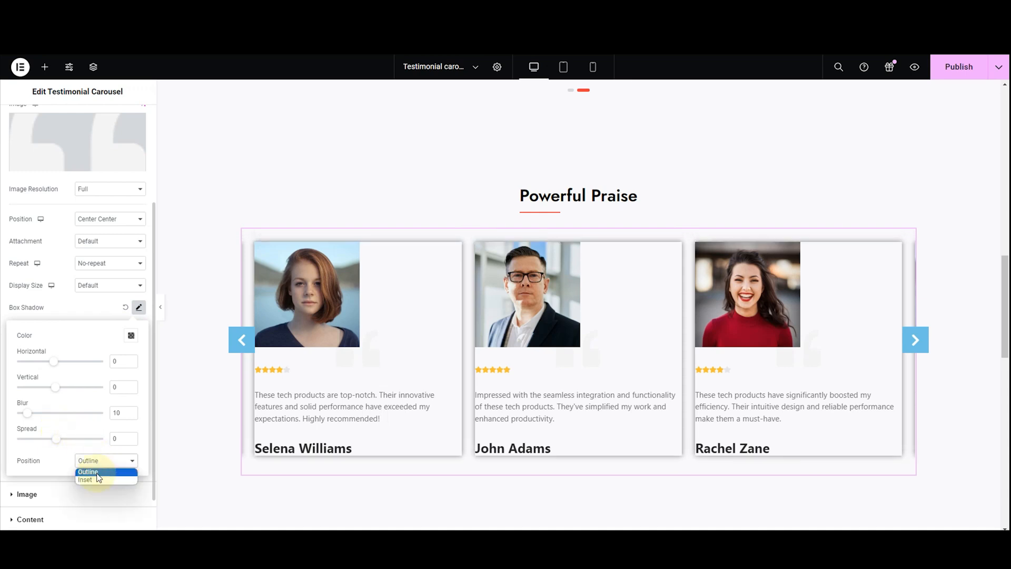
left_click(98, 480)
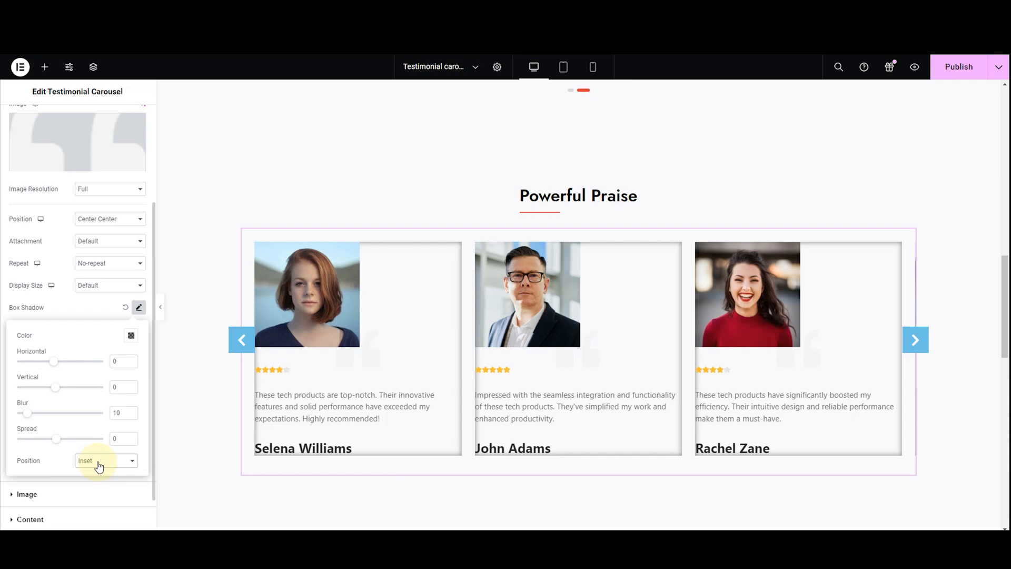
left_click(98, 465)
left_click(96, 472)
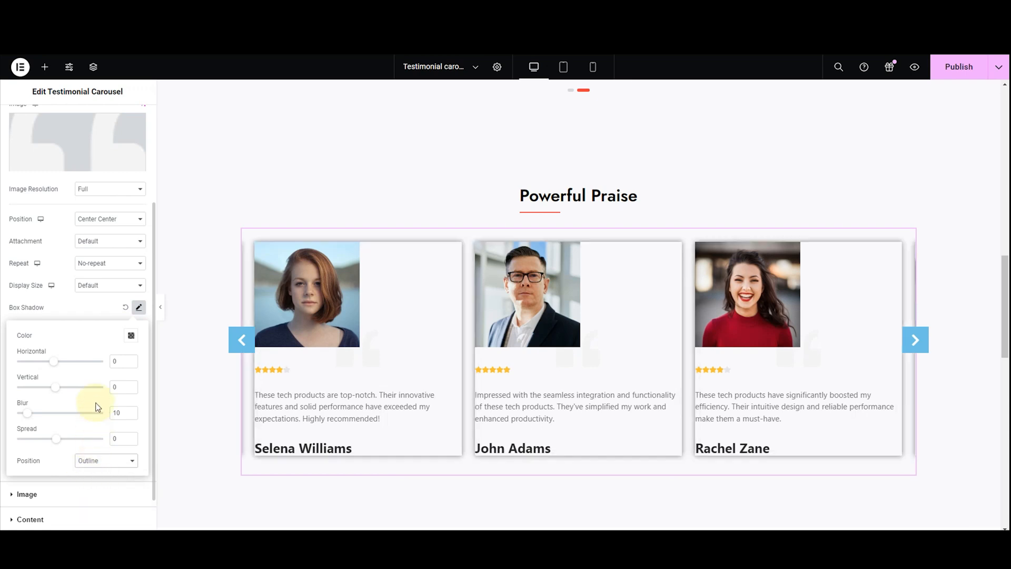
left_click(57, 315)
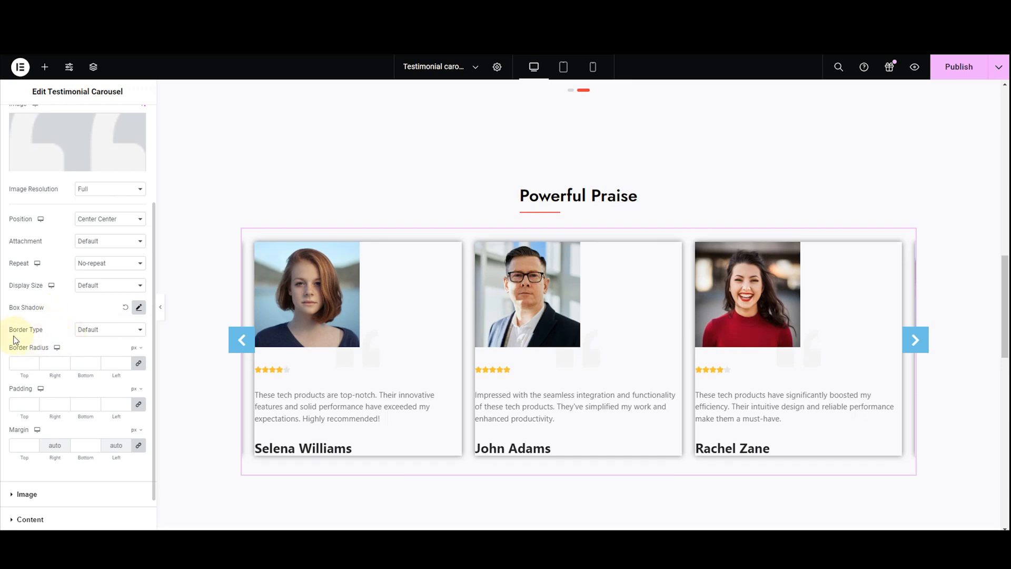
Try the Double, Dotted, Dashed and Groove border types on the testimonial cards, and set the border type to Solid
left_click(92, 329)
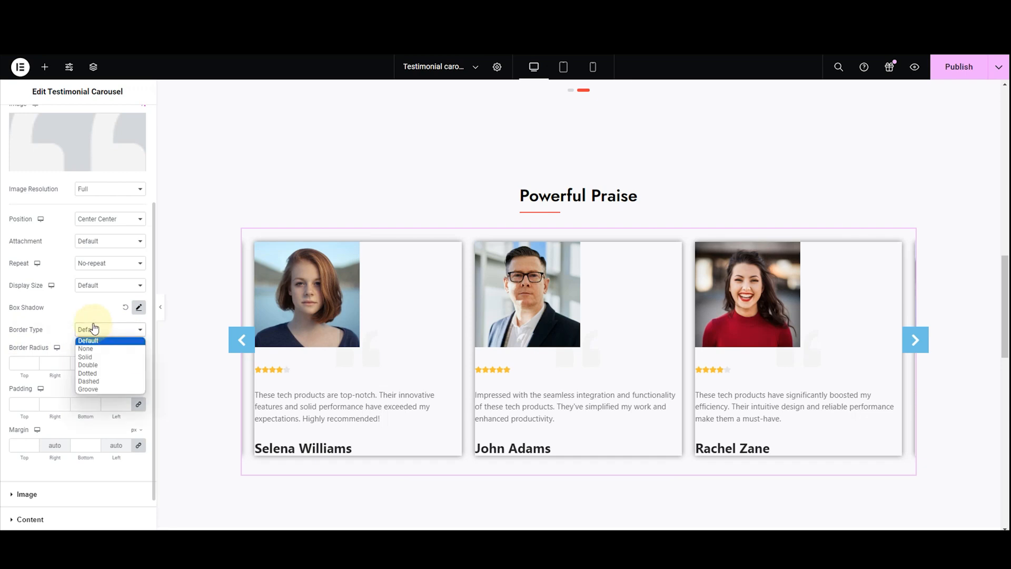
left_click(91, 358)
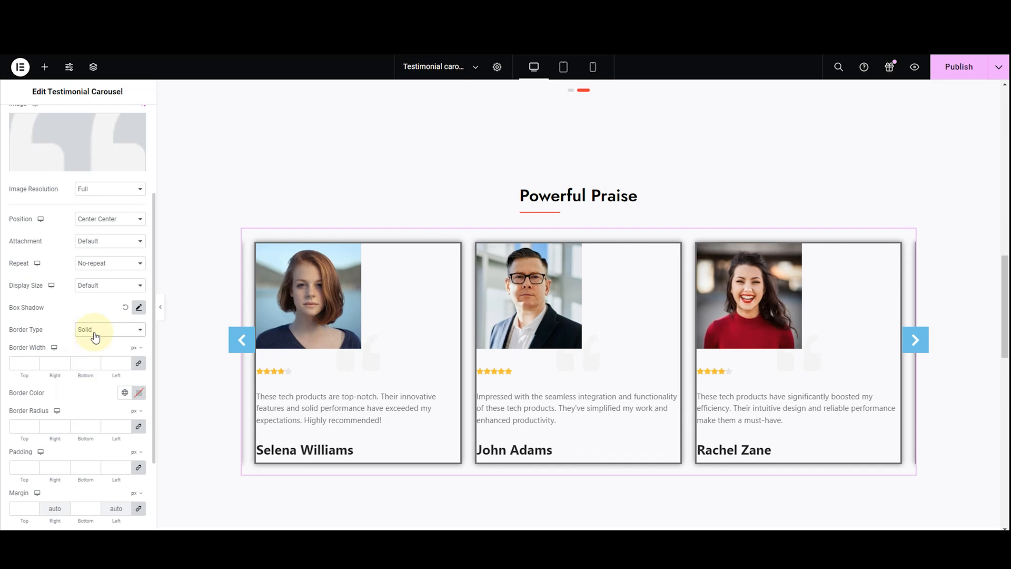
left_click(93, 331)
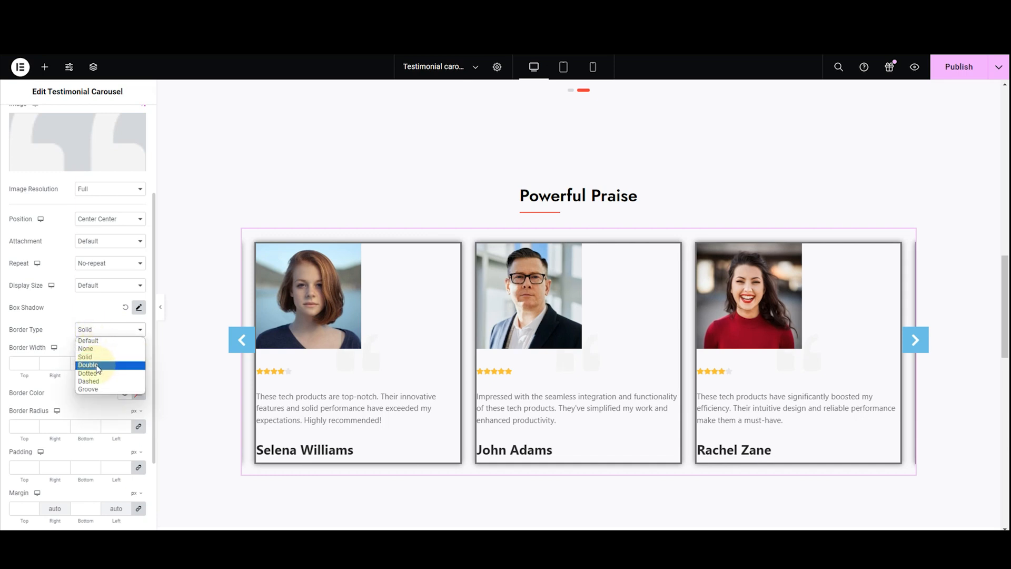
left_click(96, 365)
left_click(100, 332)
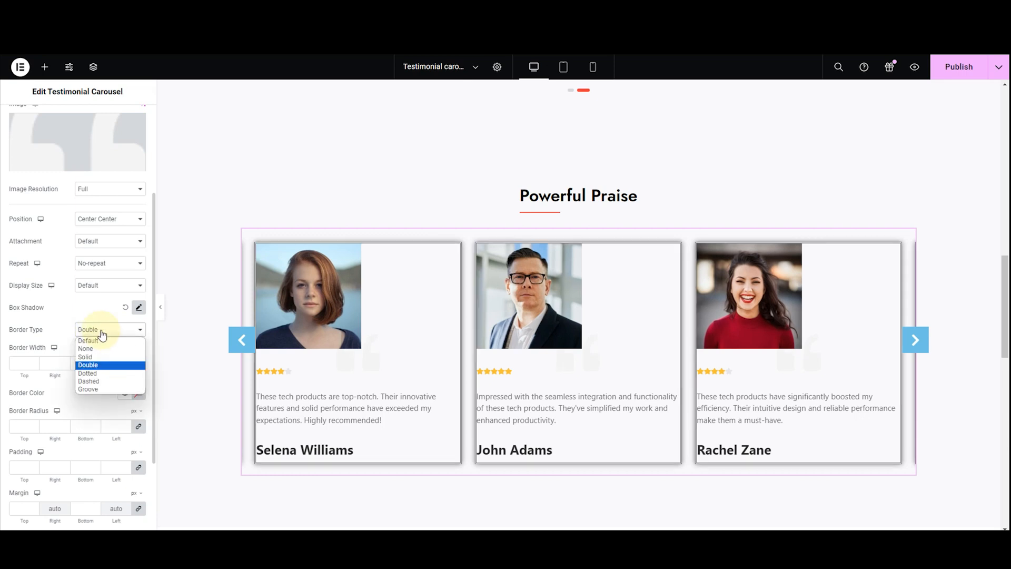
left_click(99, 372)
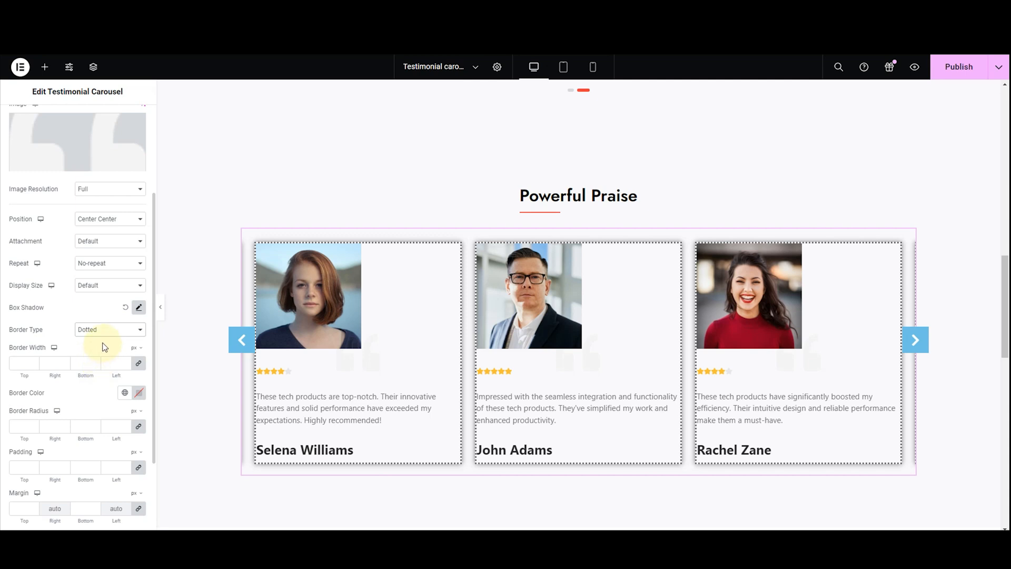
left_click(103, 336)
left_click(101, 380)
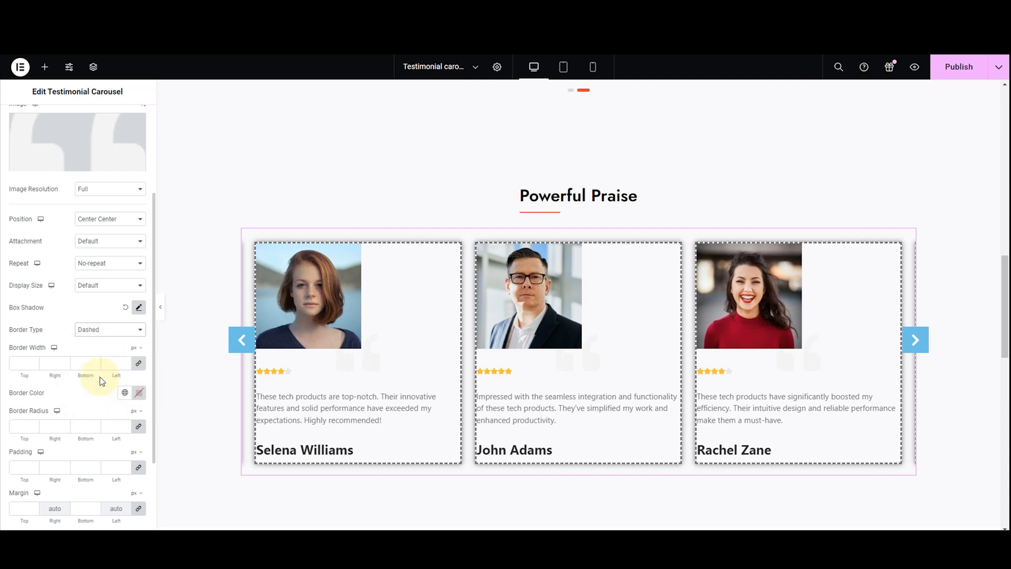
left_click(102, 334)
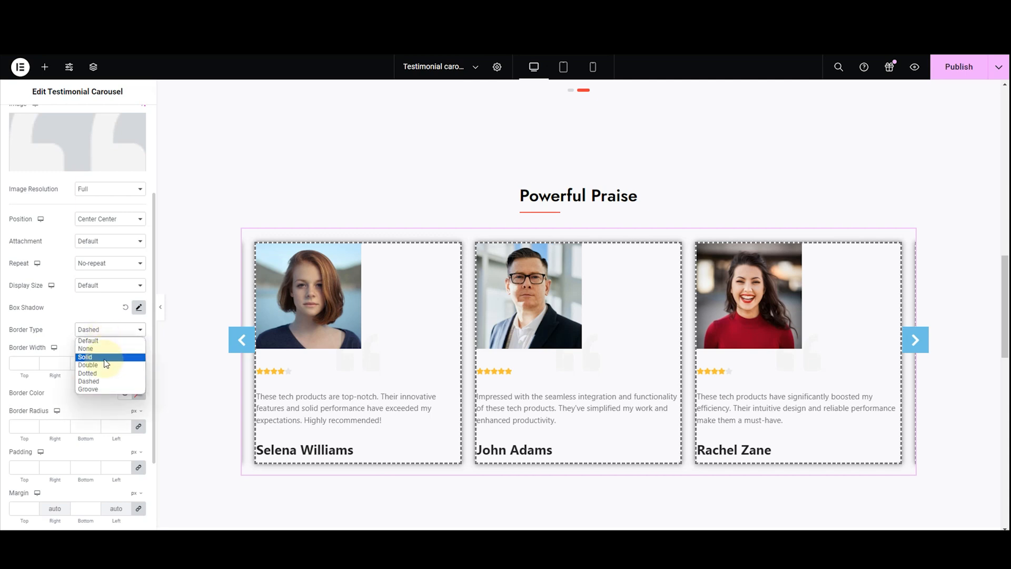
left_click(99, 389)
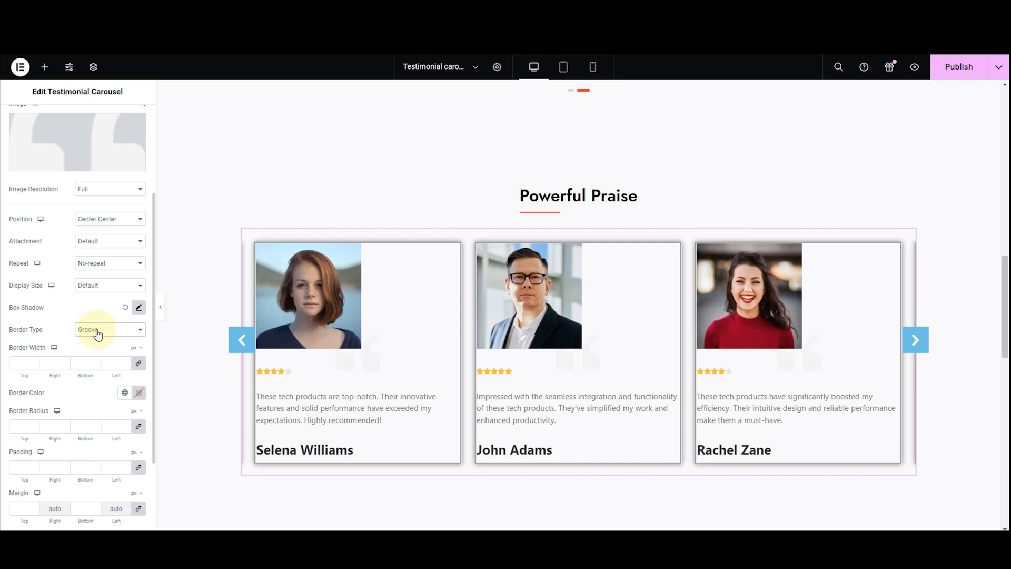
left_click(98, 334)
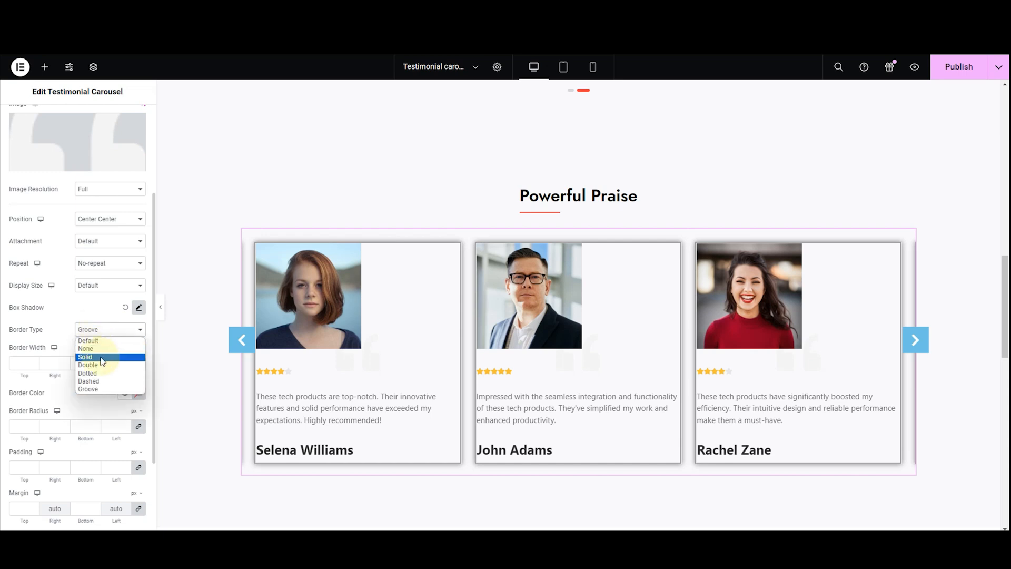
left_click(105, 349)
Set the cards' border width to 2 px on all sides
left_click(114, 366)
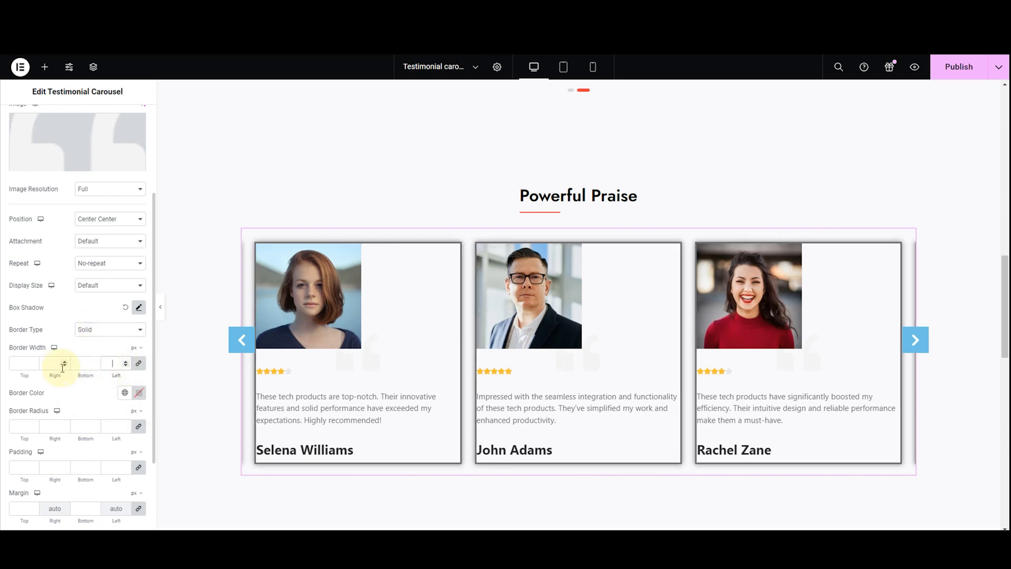
left_click(125, 363)
left_click(125, 363)
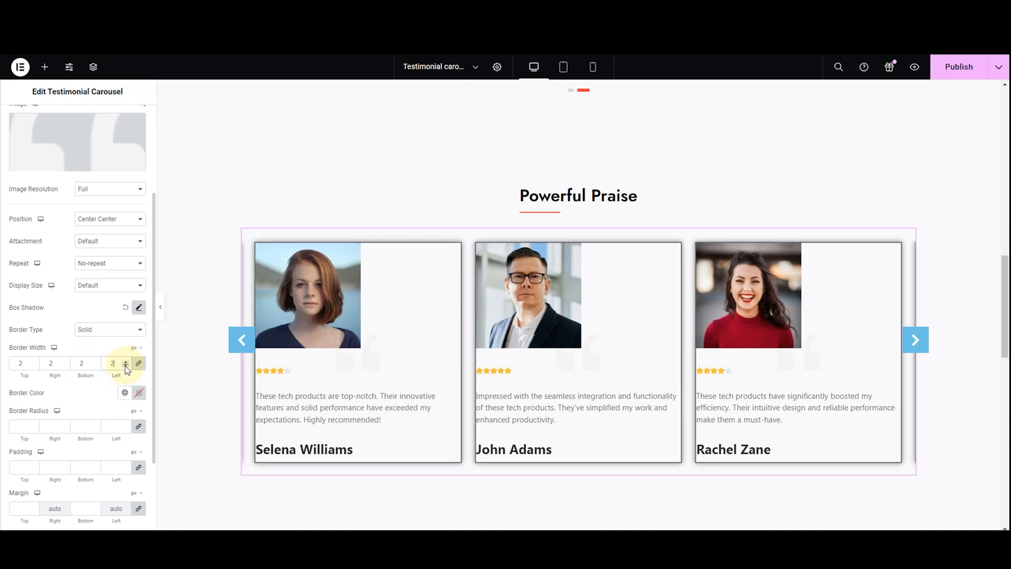
left_click(125, 366)
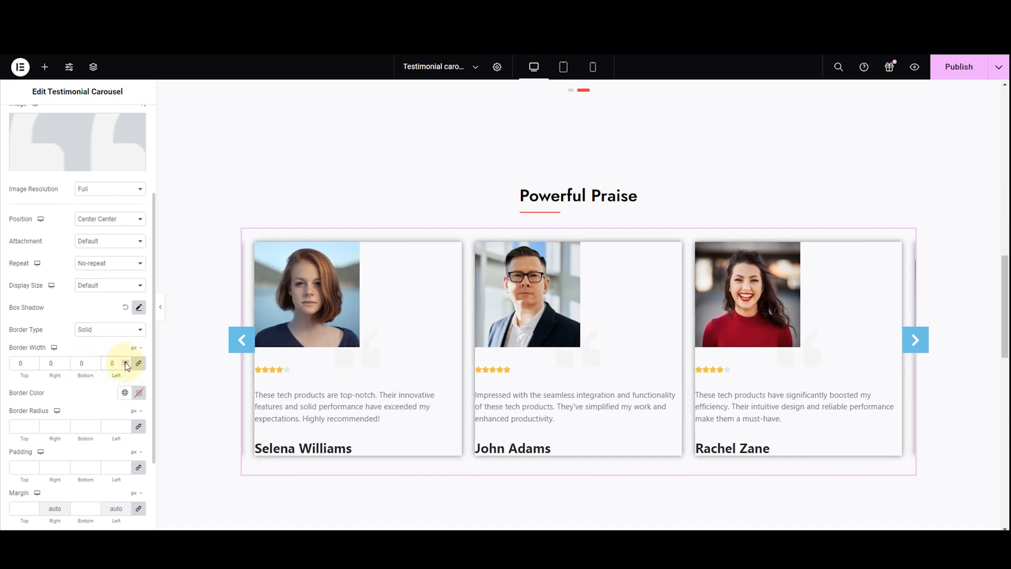
left_click(126, 362)
left_click(125, 362)
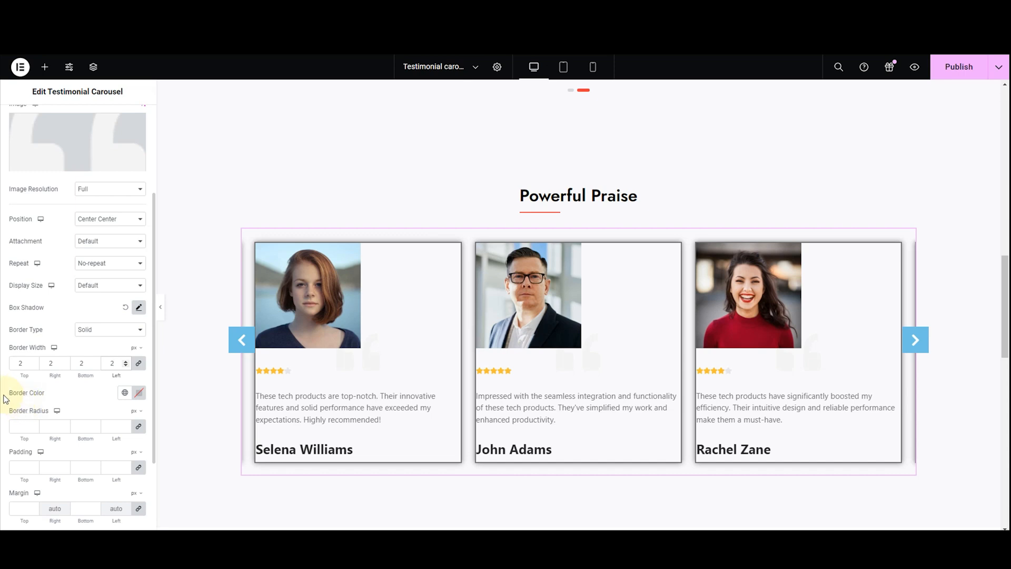
Try red and light blue for the cards' border color, and set it to teal #038EA1
left_click(139, 392)
left_click_drag(138, 335, 167, 262)
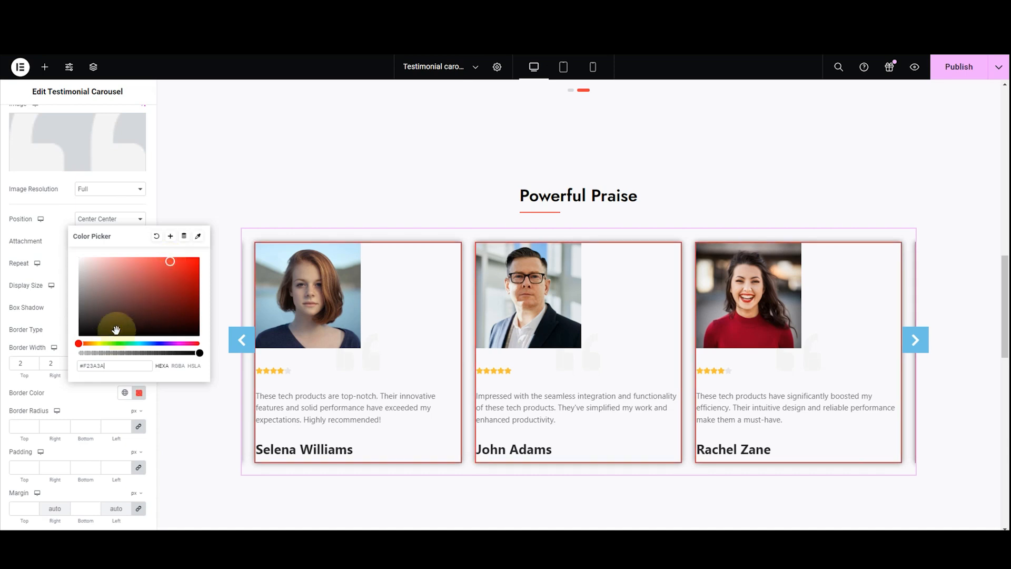
left_click_drag(80, 343, 141, 352)
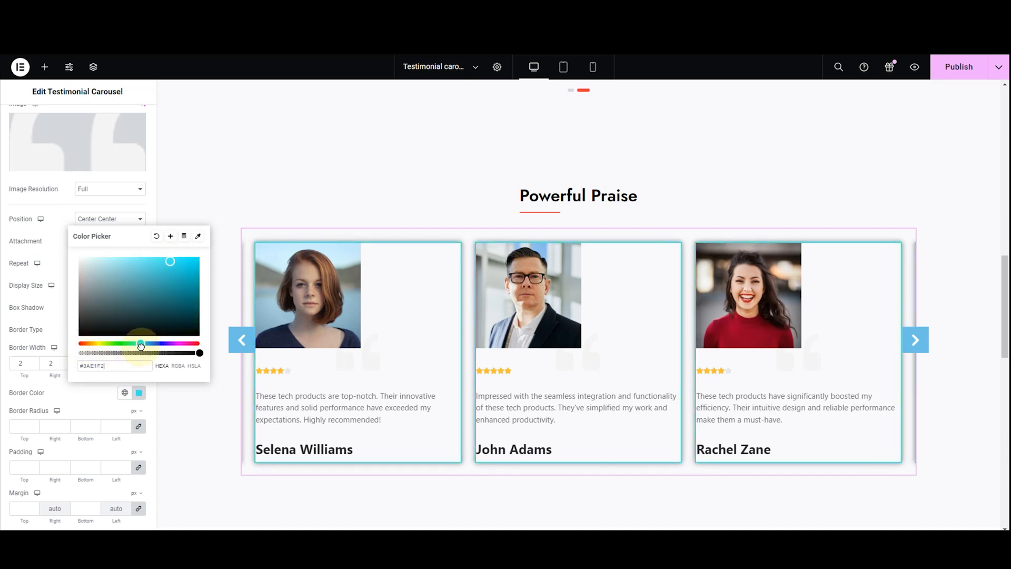
left_click_drag(172, 262, 196, 286)
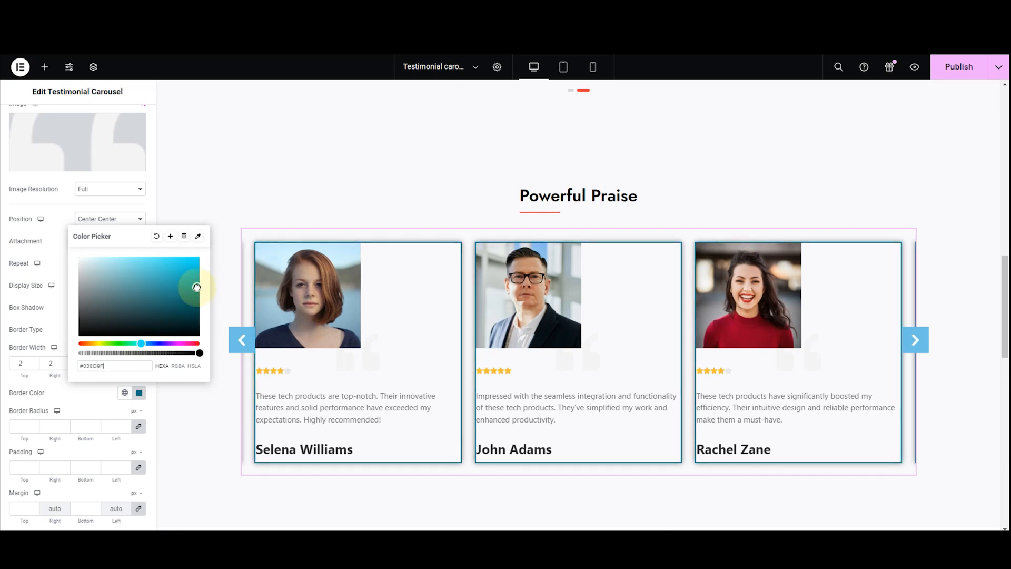
key("Escape")
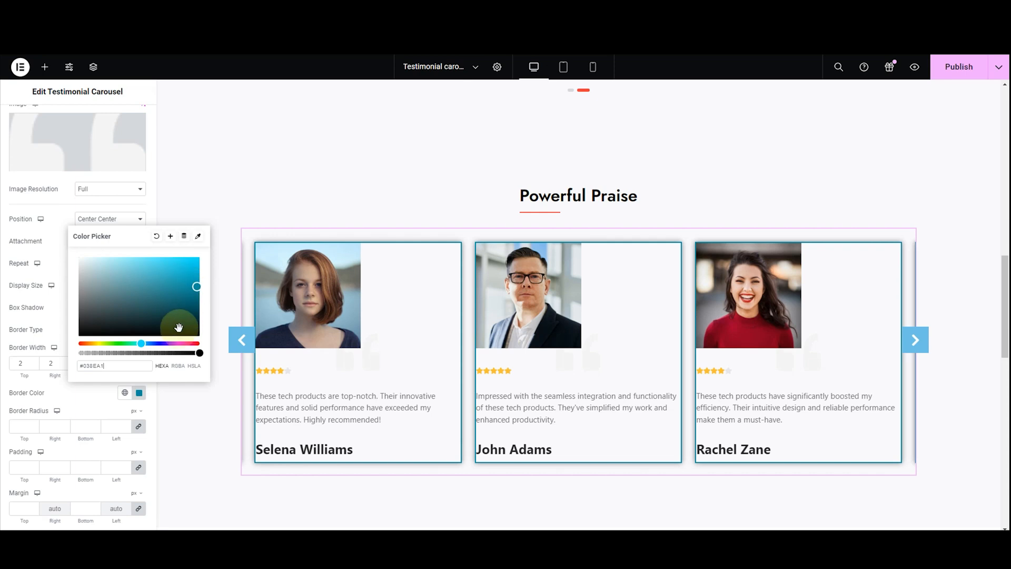
left_click(72, 404)
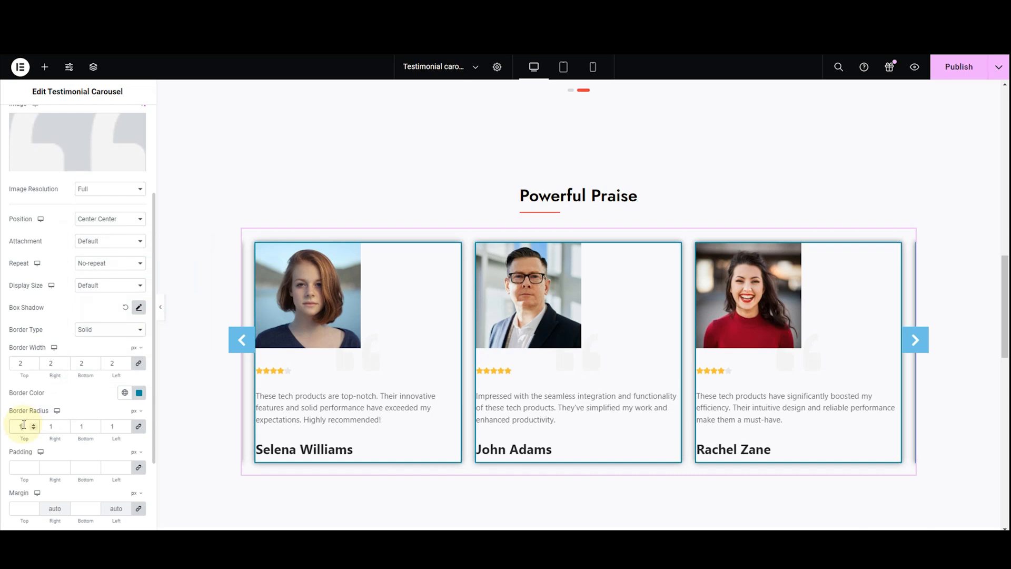
Set the cards' border radius to 50 px on all corners
type("0")
key("BackSpace")
key("BackSpace")
type("50")
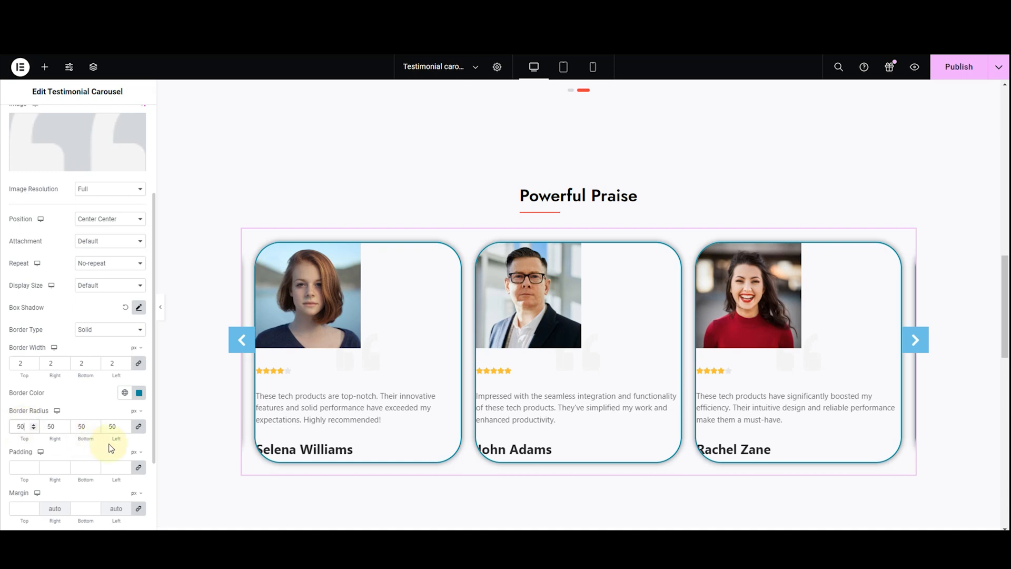
Unlink the cards' border radius values and set the left and right values to 0
left_click(138, 426)
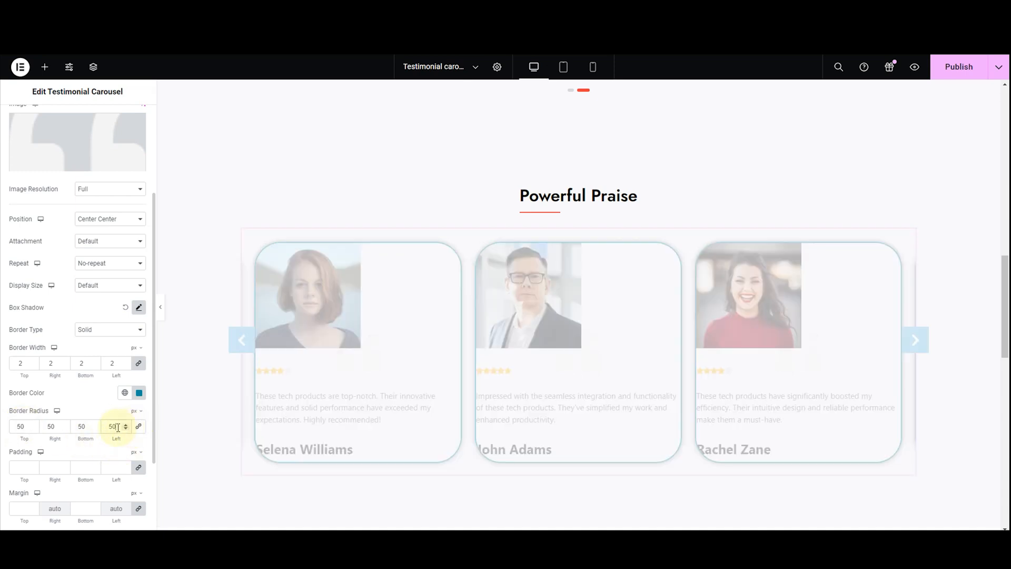
key("BackSpace")
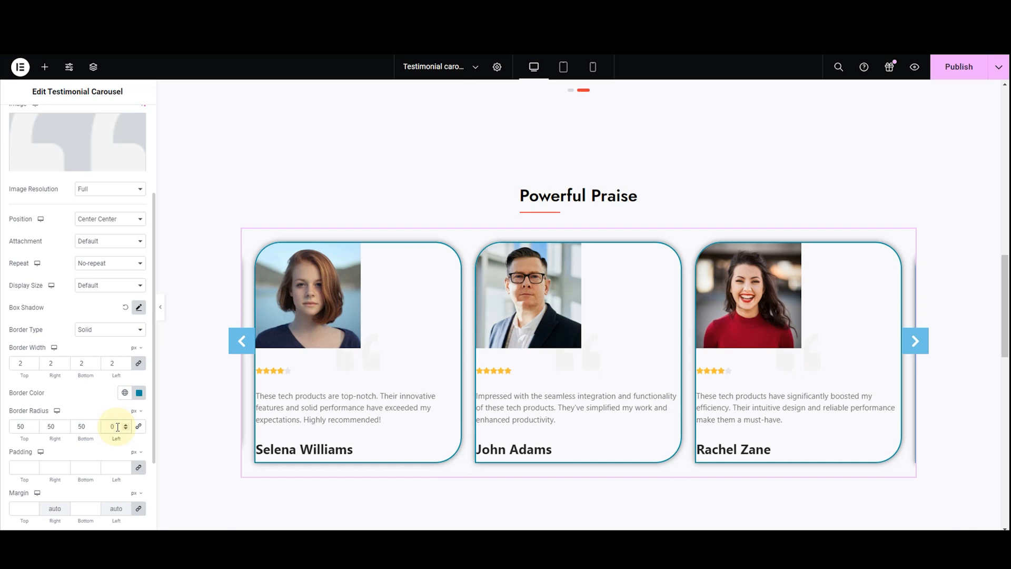
double_click(54, 427)
type("0")
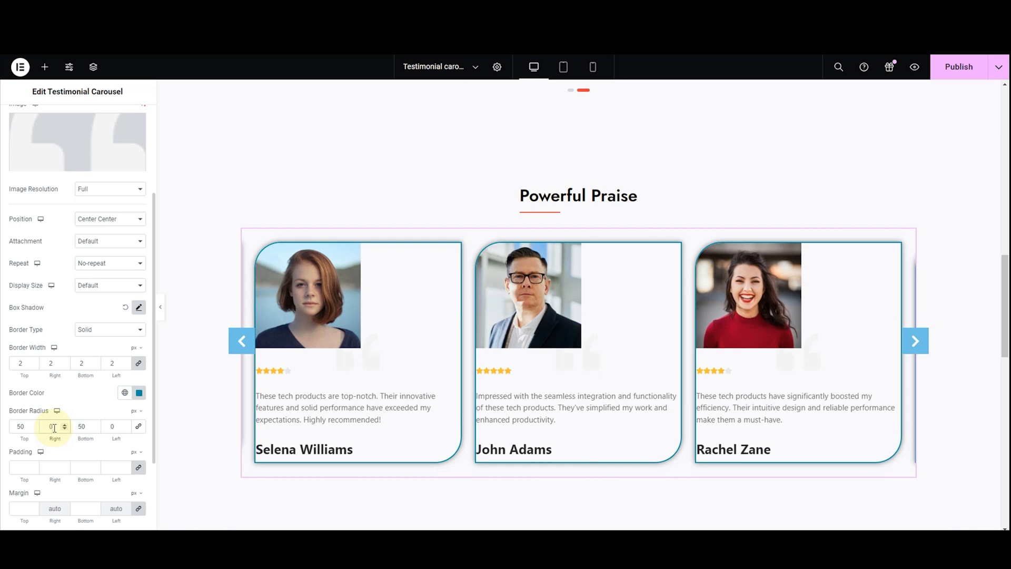
Return the testimonial cards' border type to Default
scroll(54, 427, "down", 2)
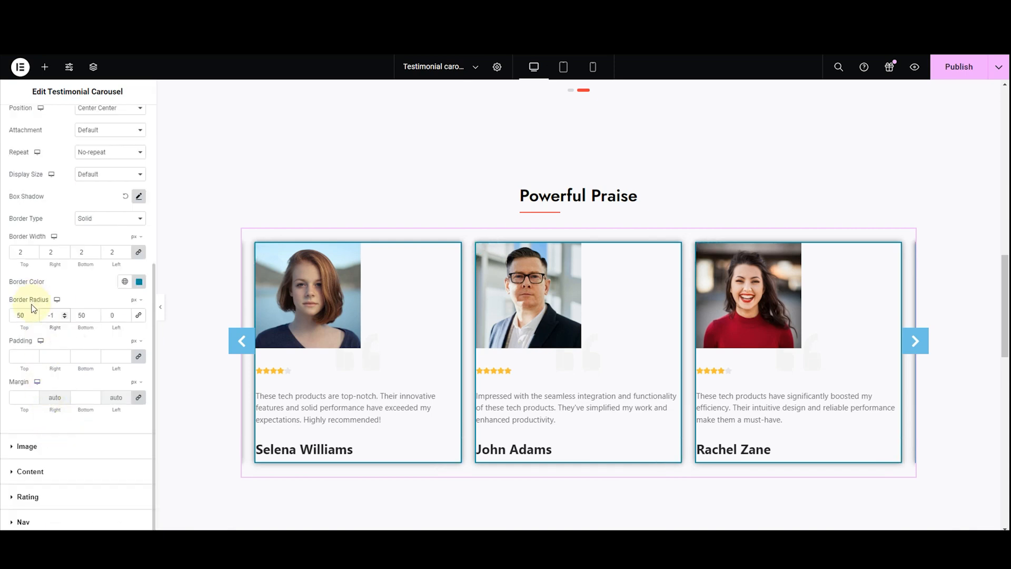
left_click(100, 218)
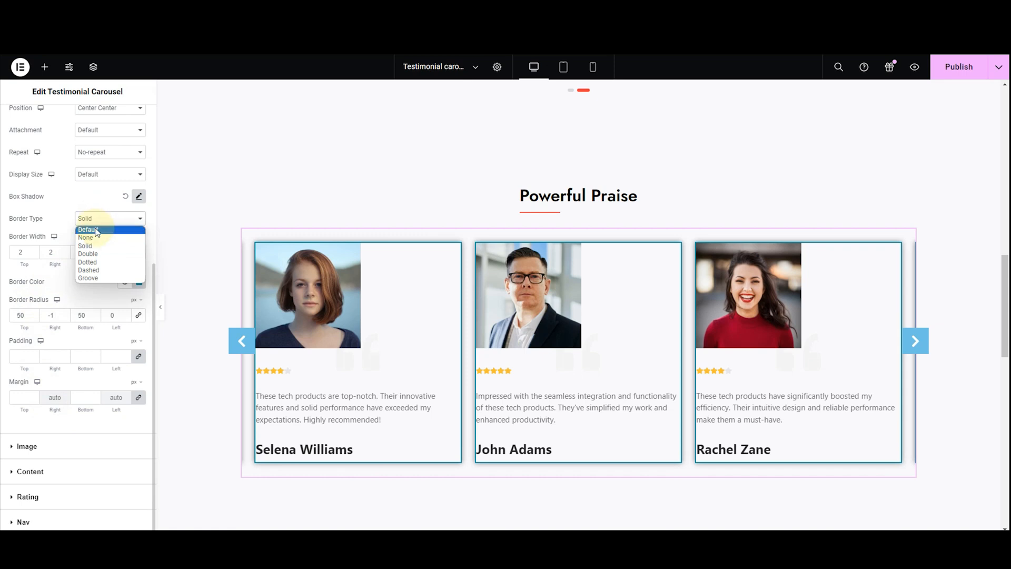
left_click(96, 231)
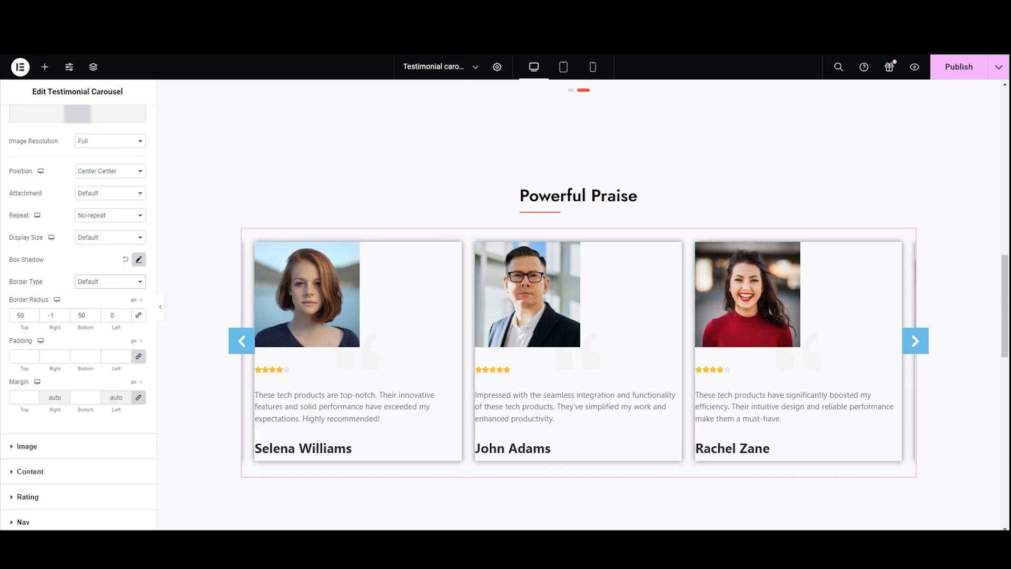
Set the testimonial cards' padding to 20 px on all sides
left_click(15, 362)
type("0")
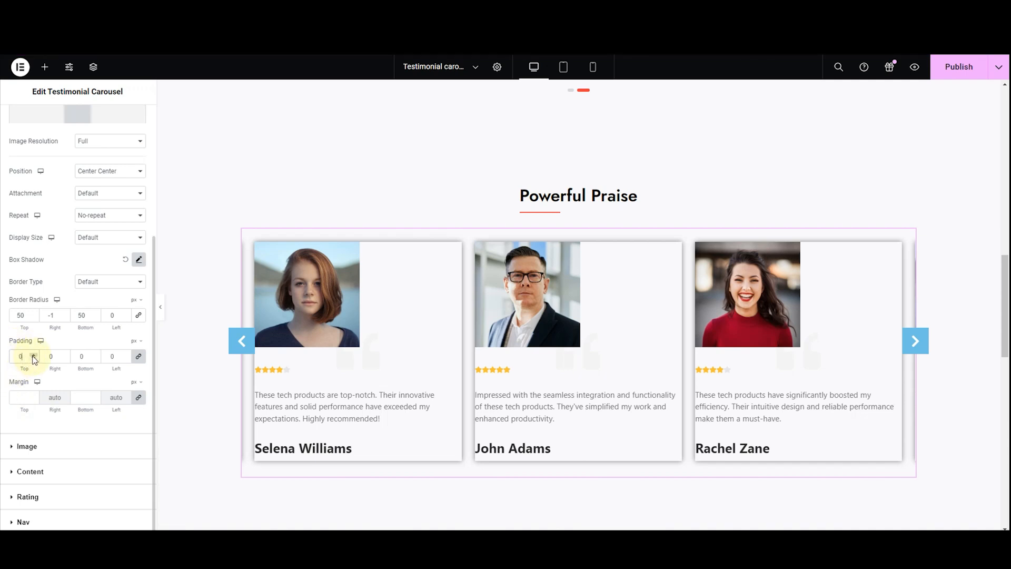
left_click(33, 356)
left_click(33, 356)
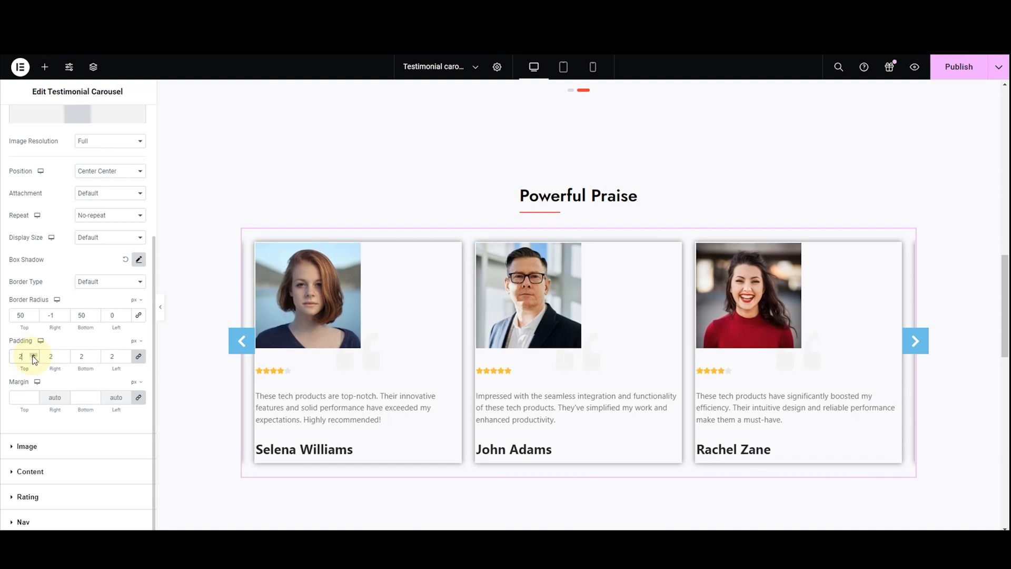
left_click(33, 356)
left_click(33, 356)
left_click(34, 358)
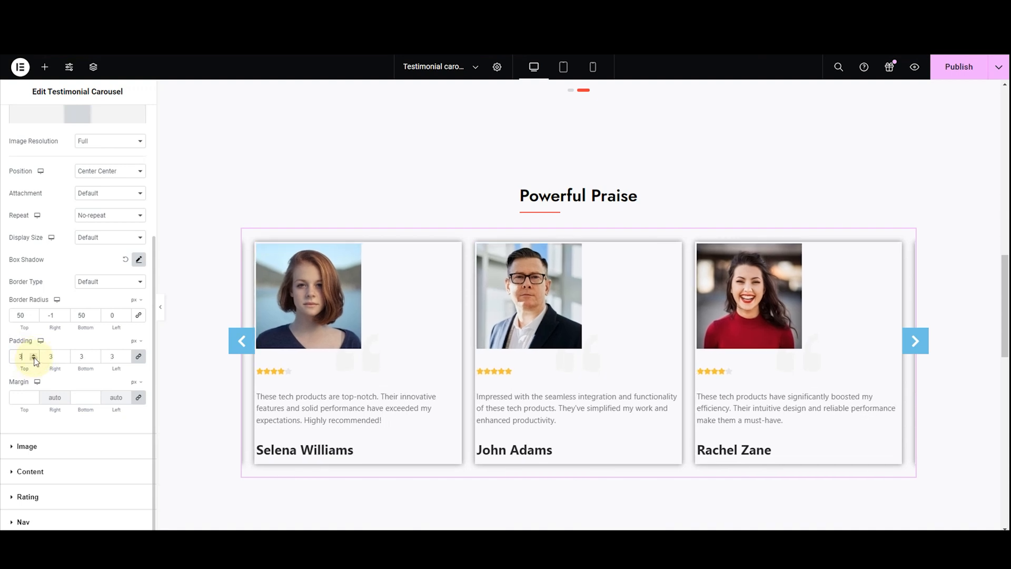
left_click(34, 358)
left_click(33, 359)
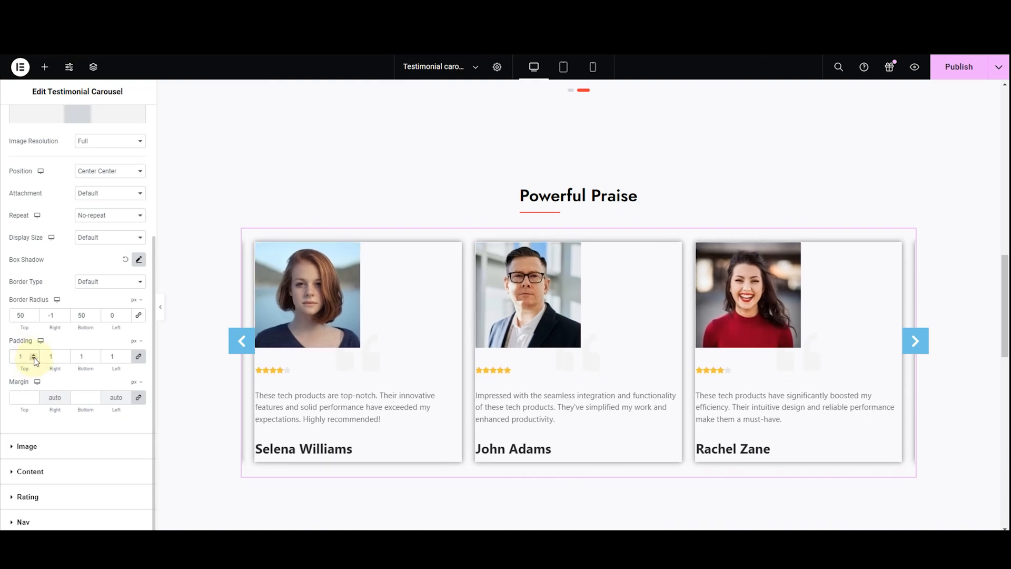
left_click(33, 354)
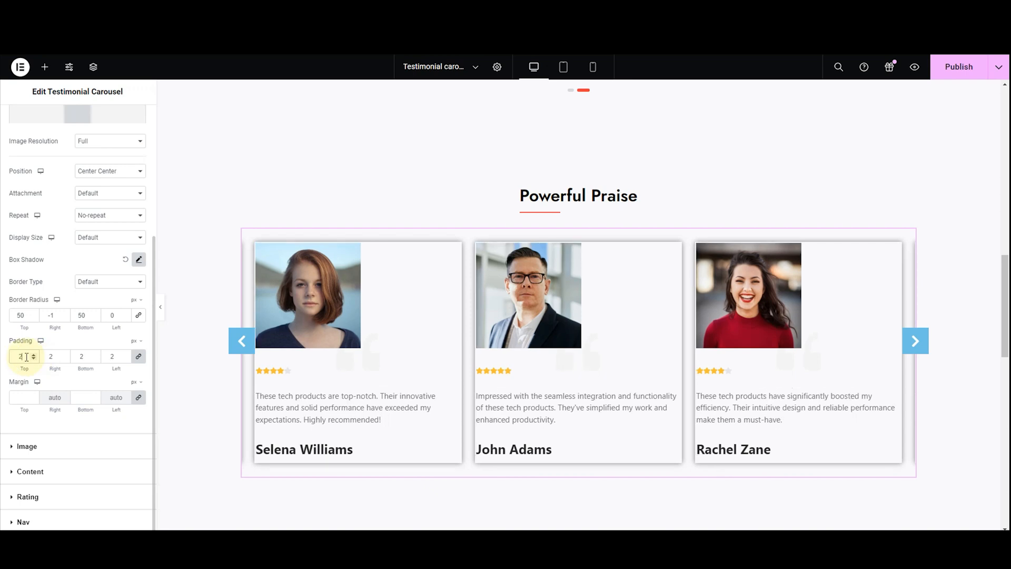
type("0")
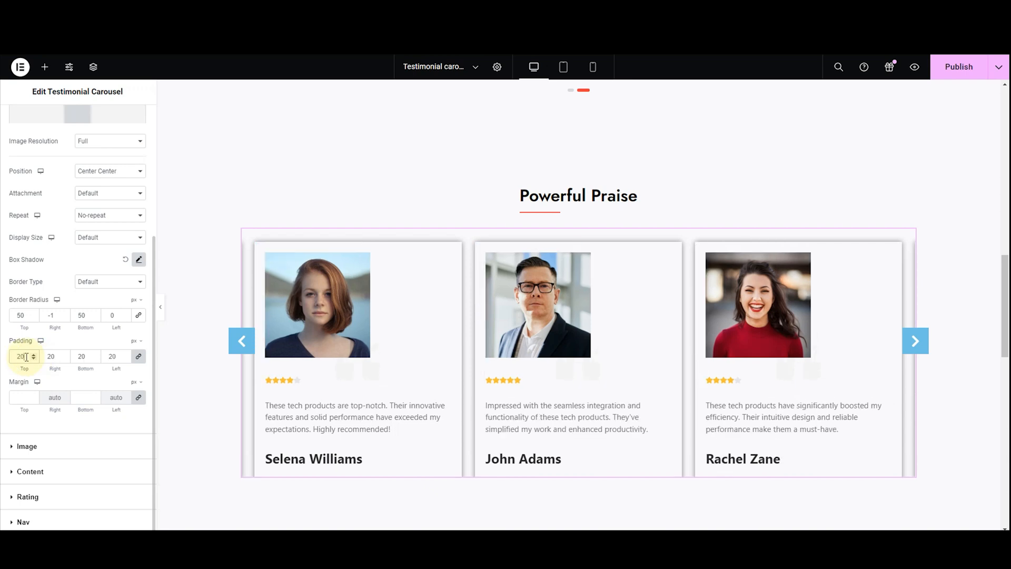
Set the testimonial cards' padding to 25 px on all sides
key("BackSpace")
type("5")
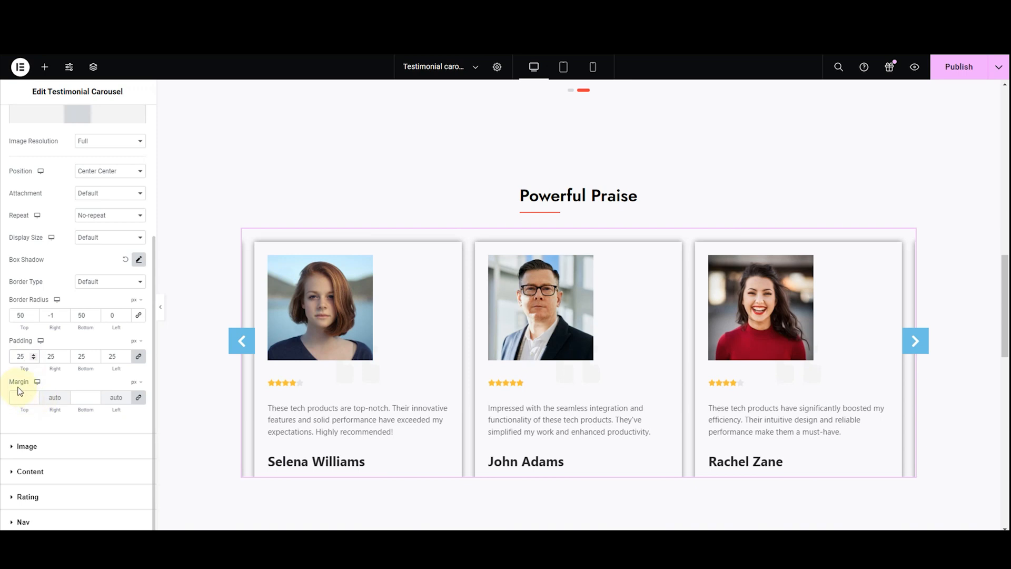
Check the carousel's item spacing setting and the margin option in the testimonial cards' general styling
scroll(15, 242, "up", 4)
left_click(25, 120)
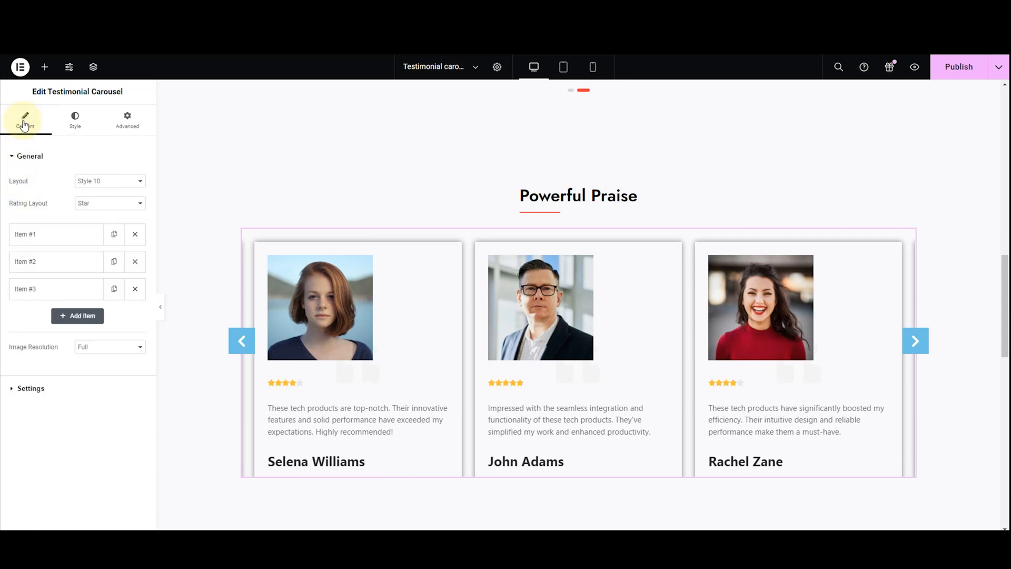
left_click(42, 388)
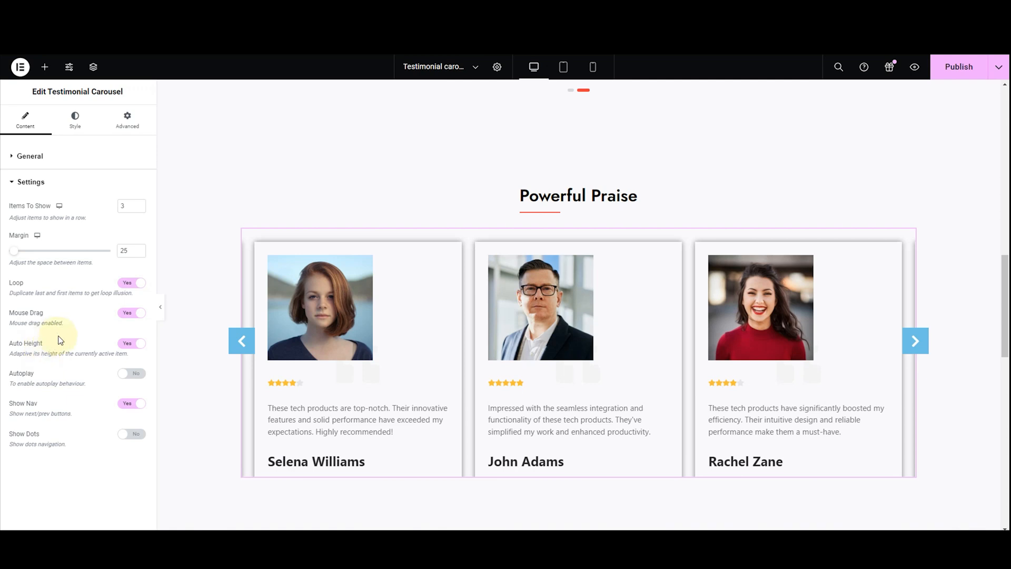
left_click(68, 127)
scroll(61, 422, "down", 5)
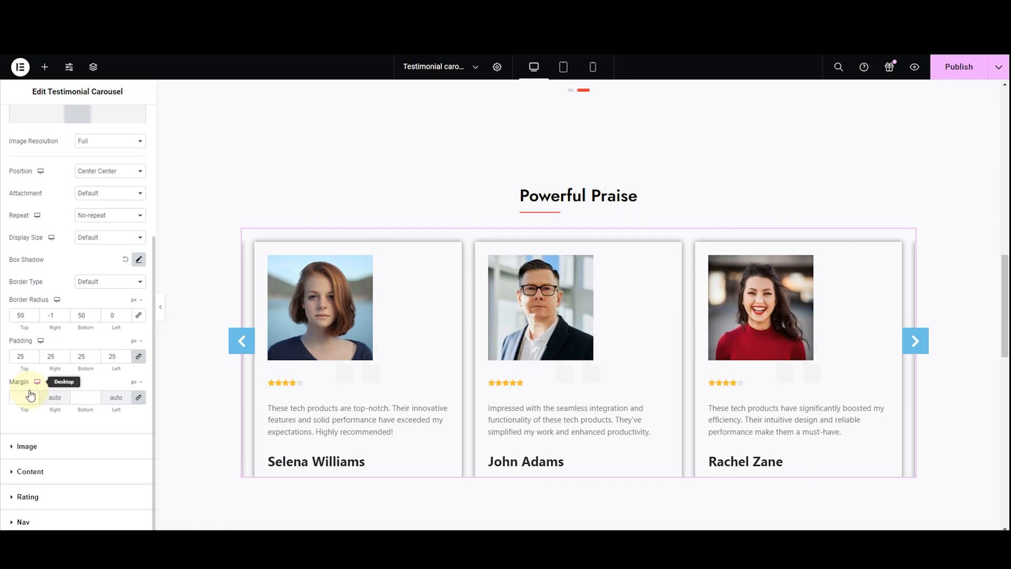
scroll(23, 322, "up", 3)
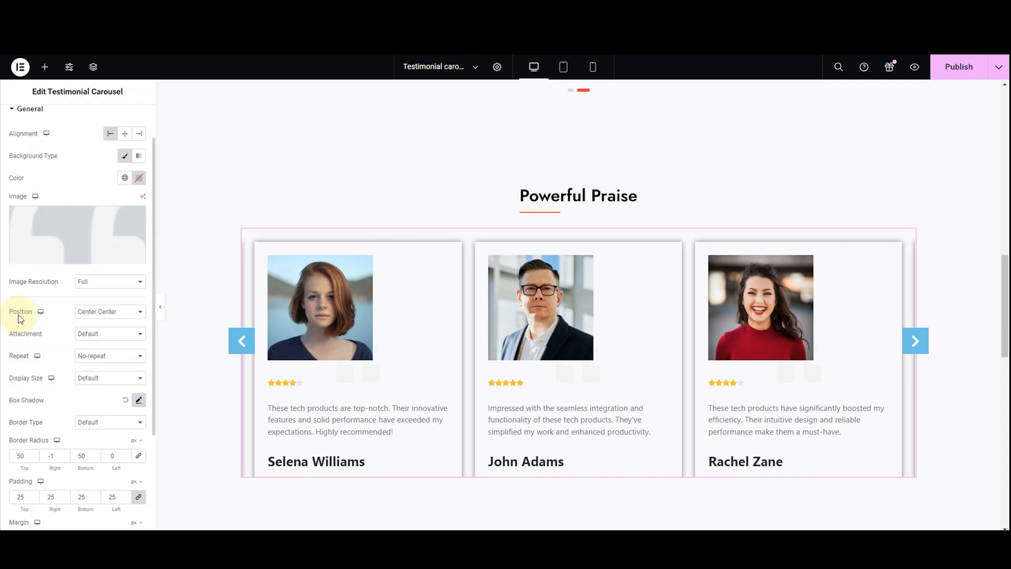
Set the testimonial images' width to 30% and their height to 90 px
left_click(27, 111)
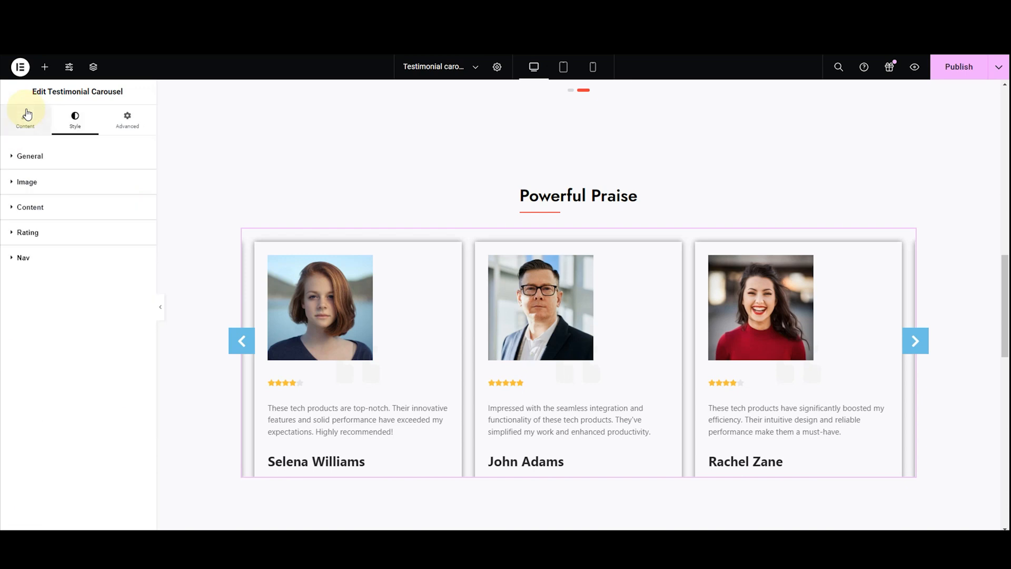
left_click(20, 181)
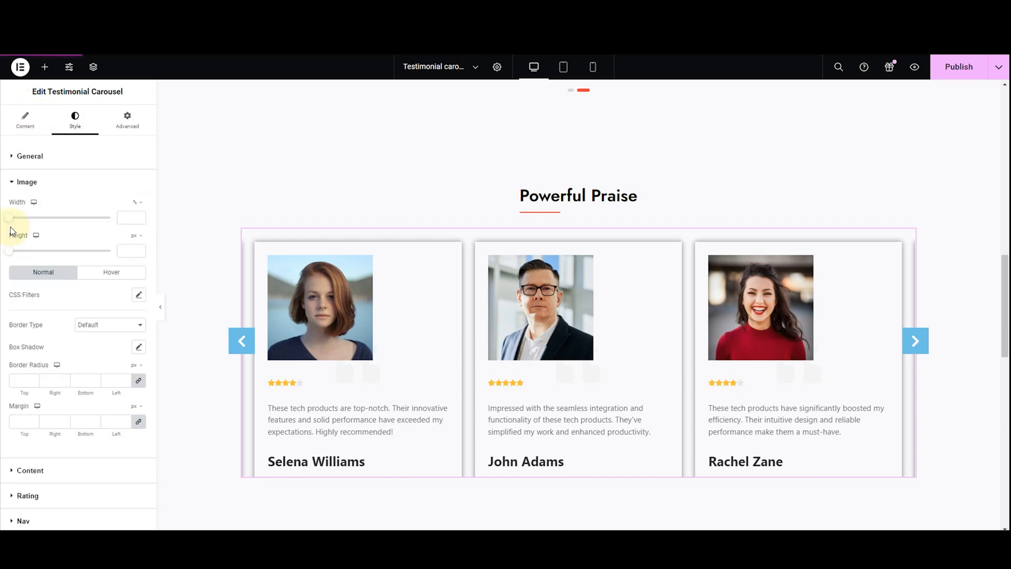
left_click(125, 221)
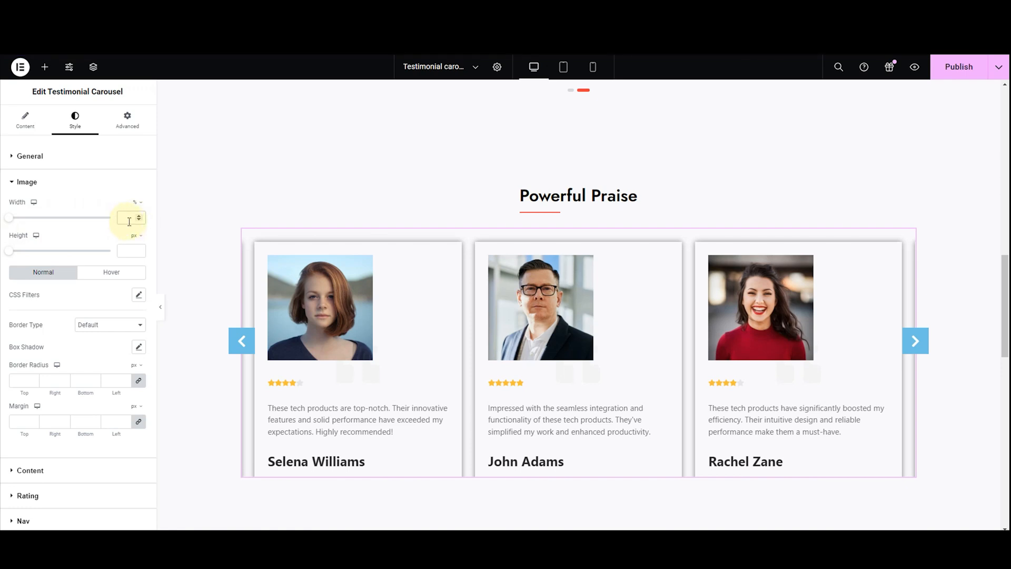
type("30")
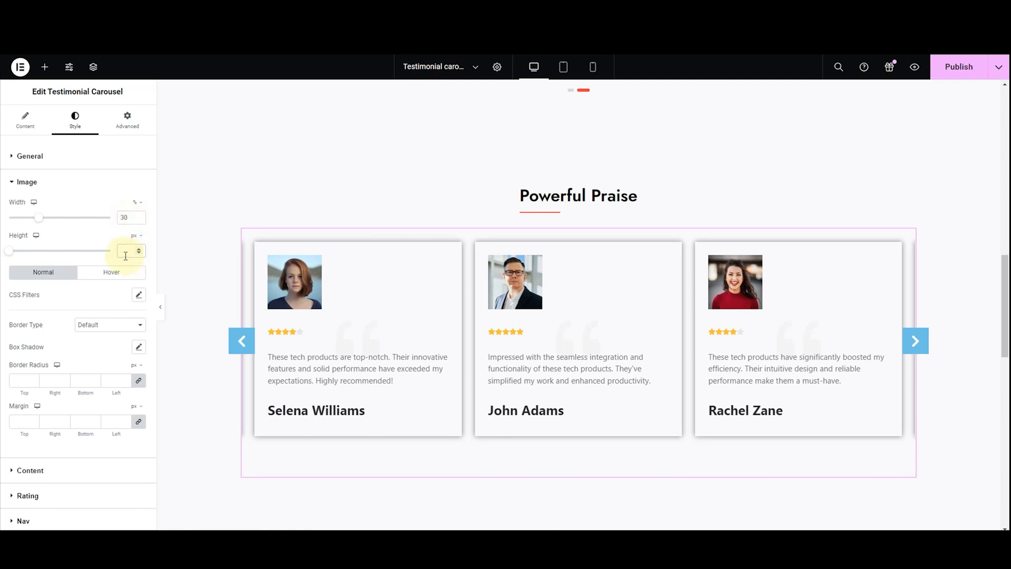
type("80")
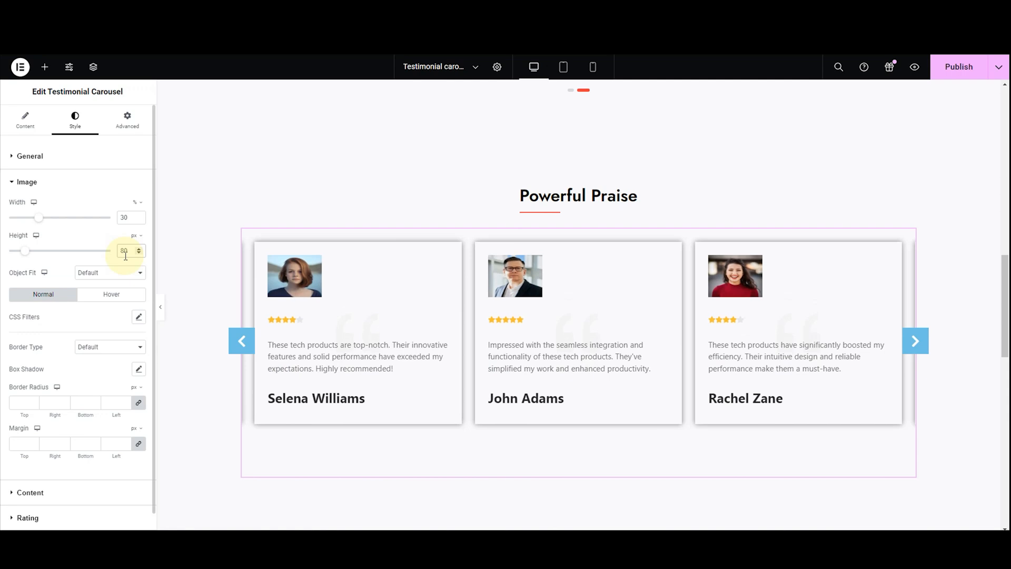
key("BackSpace")
key("BackSpace")
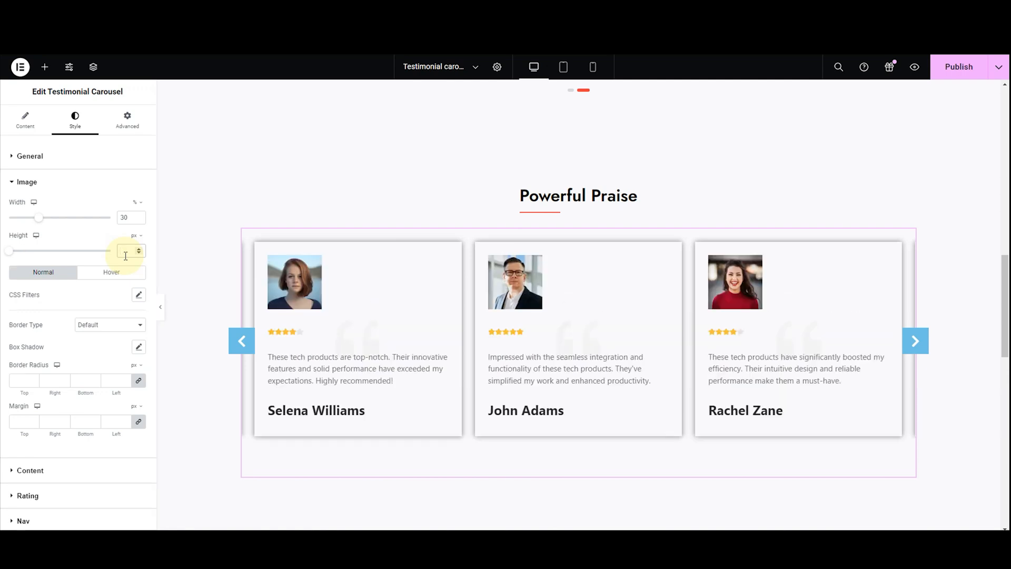
type("90")
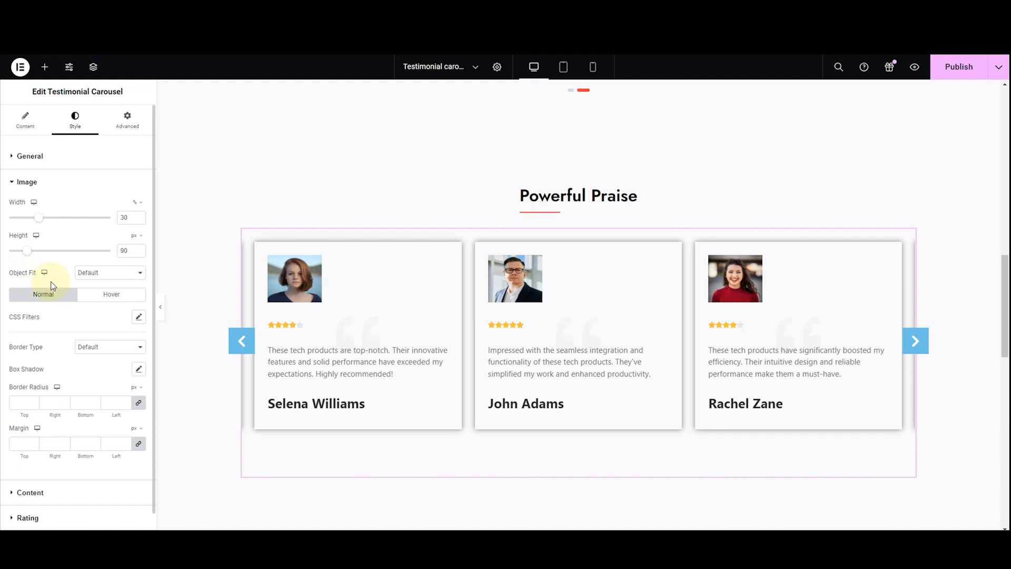
Try the Fill, Cover and Contain object fits on the testimonial images and settle on Fill
left_click(79, 273)
left_click(97, 295)
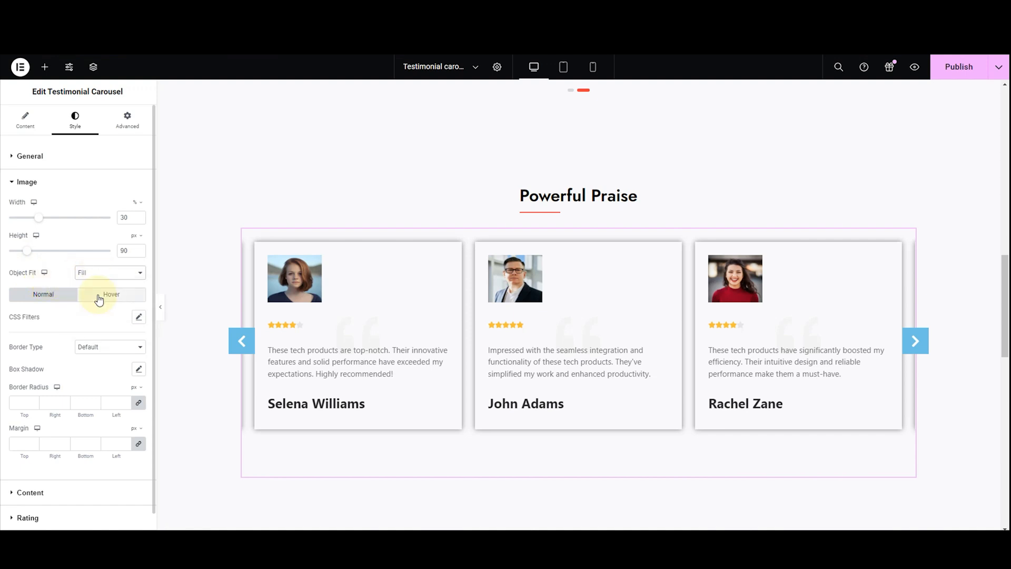
left_click(103, 274)
left_click(104, 303)
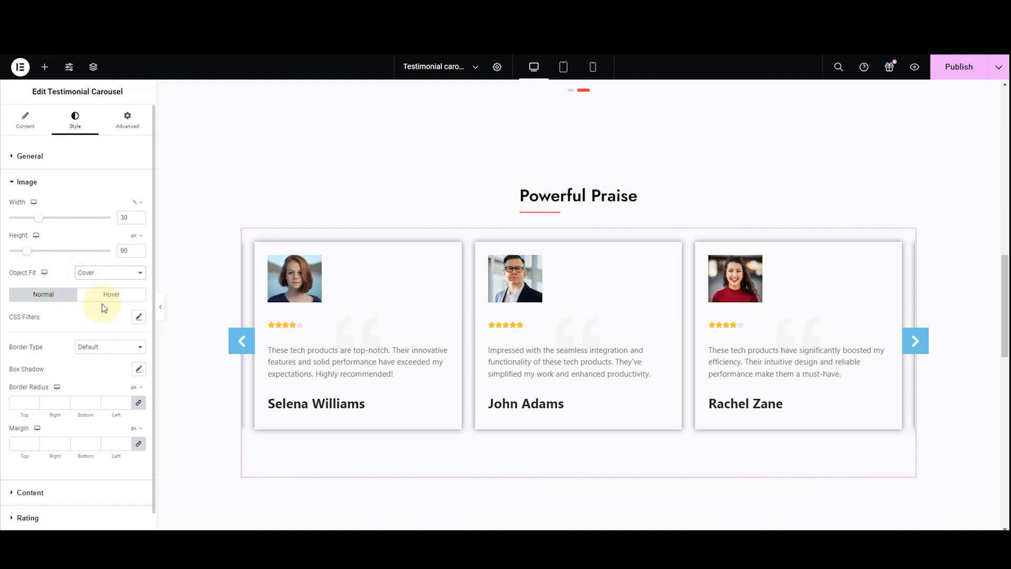
left_click(103, 273)
left_click(105, 309)
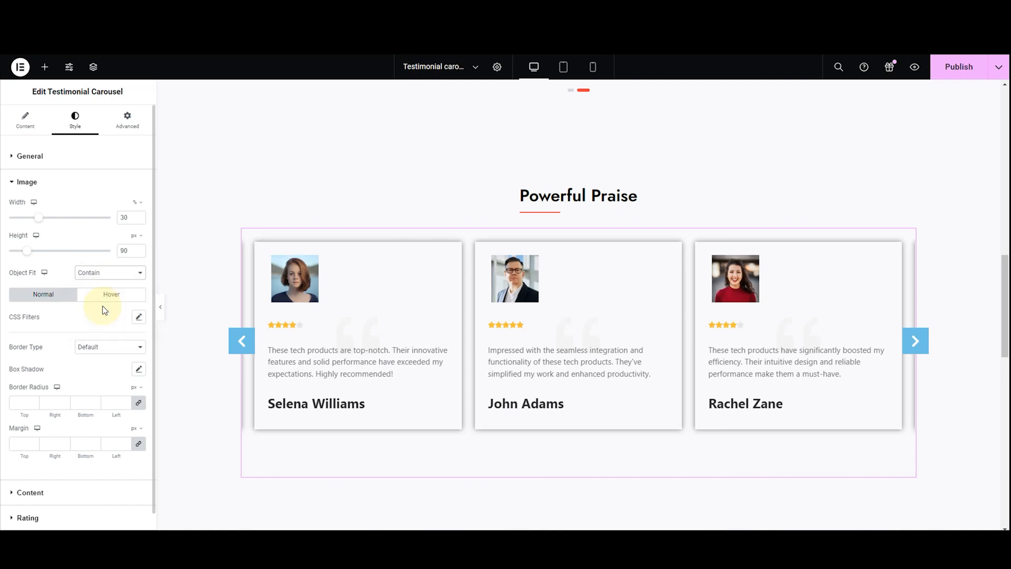
left_click(97, 273)
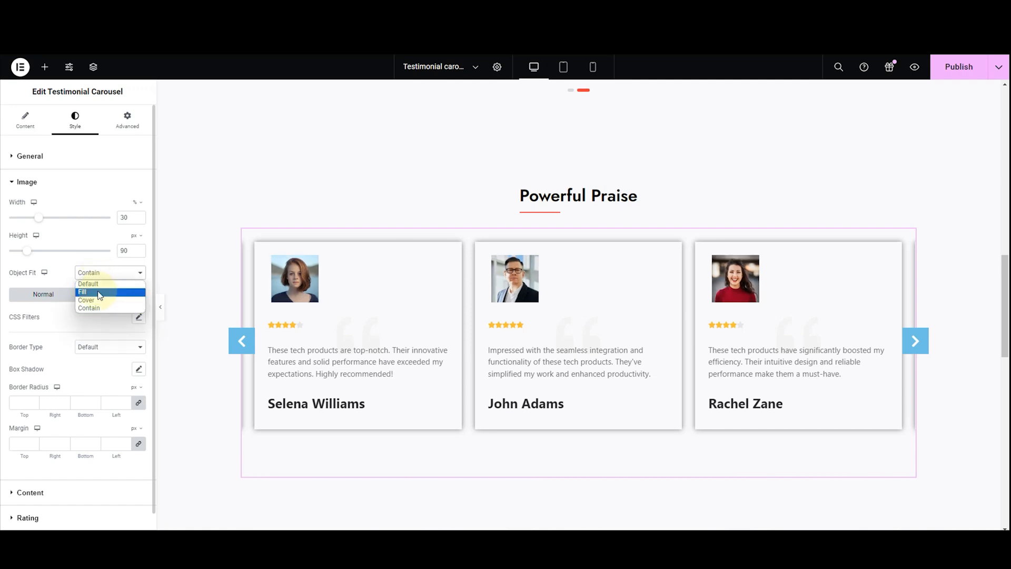
left_click(98, 295)
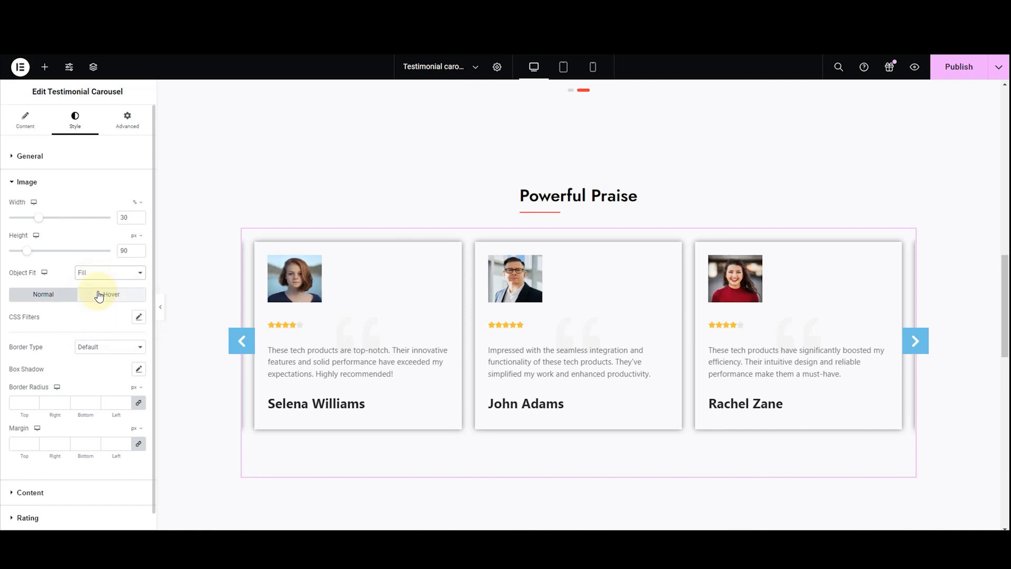
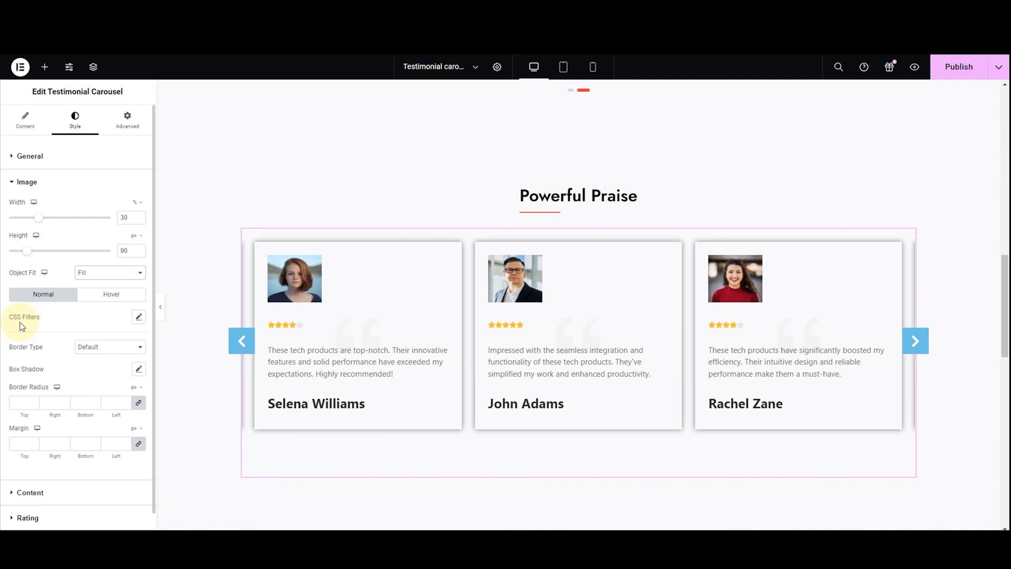
Try blur 0.2, brightness 98, contrast 111, saturation 117 and hue 29 as the testimonial images' normal-state CSS filters, and reset them
left_click(139, 317)
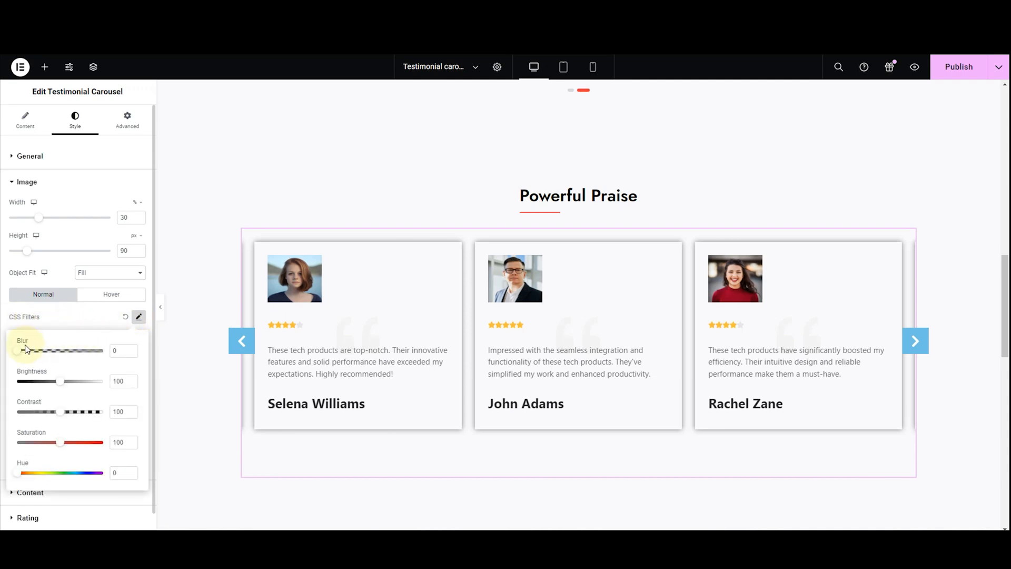
mouse_move(18, 354)
left_mouse_down()
mouse_move(30, 356)
mouse_move(19, 357)
left_mouse_up()
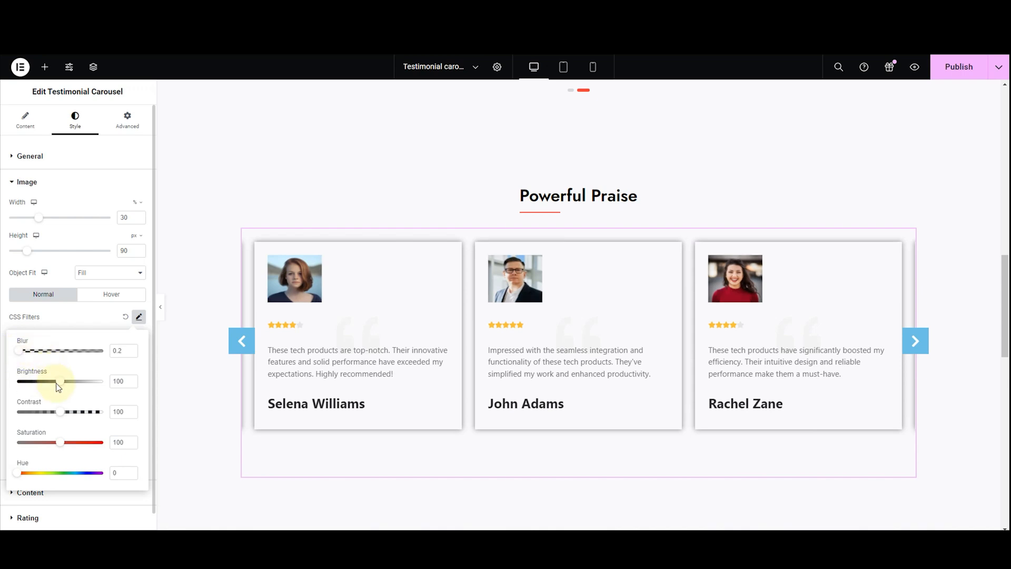
left_click_drag(62, 388, 73, 419)
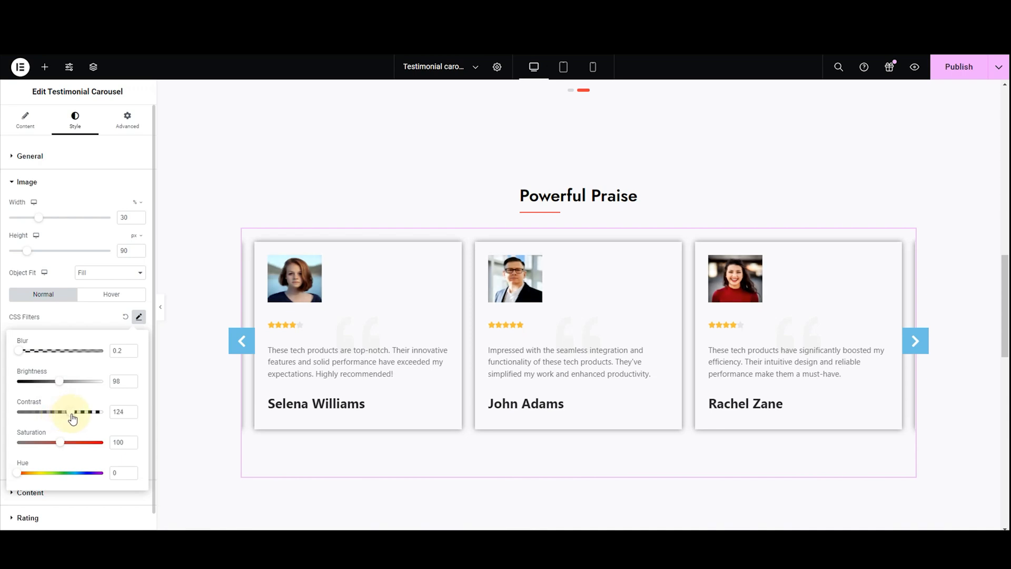
left_click_drag(73, 418, 71, 449)
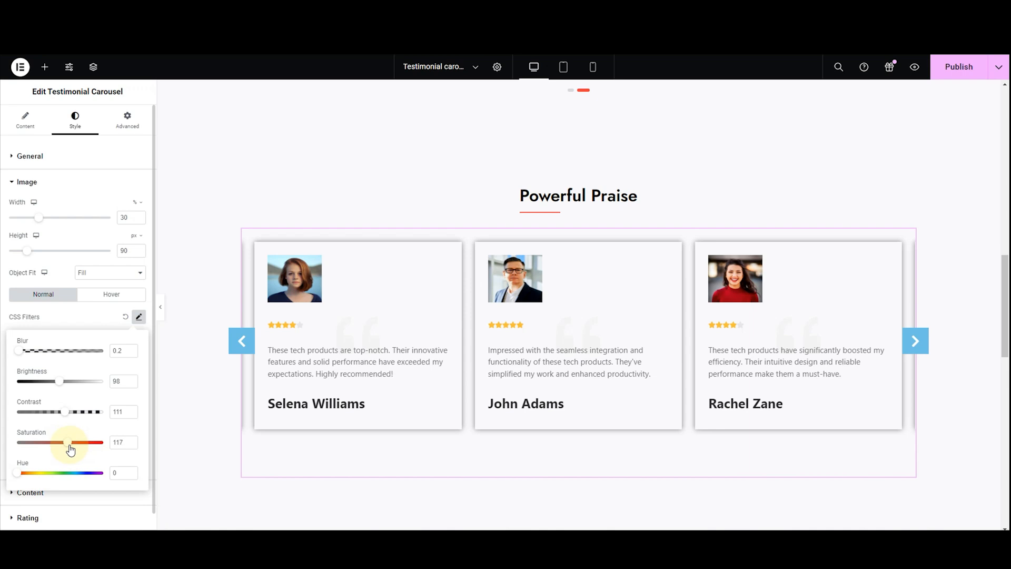
left_click(25, 473)
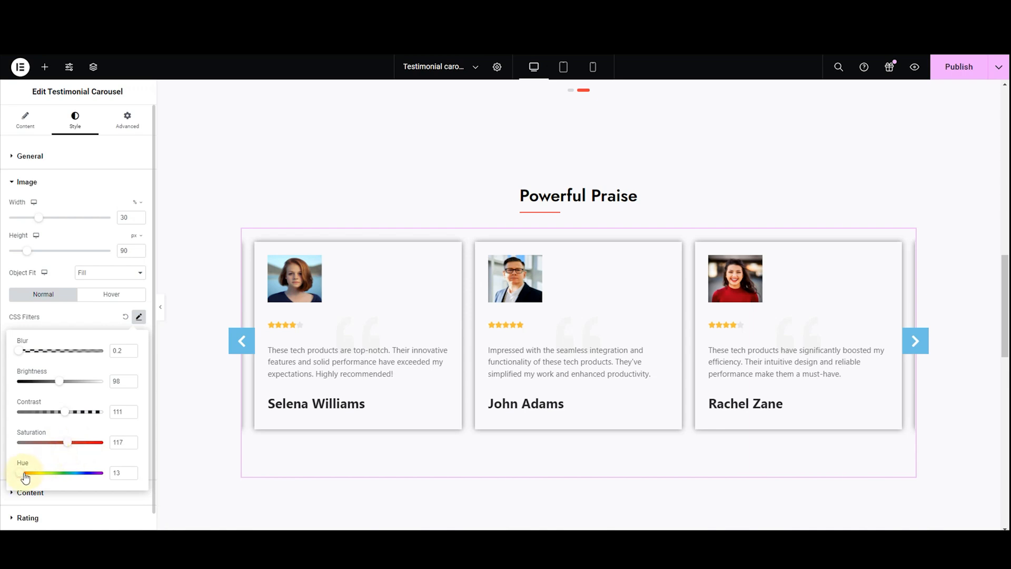
mouse_move(30, 477)
left_mouse_down()
mouse_move(18, 477)
mouse_move(28, 478)
left_mouse_up()
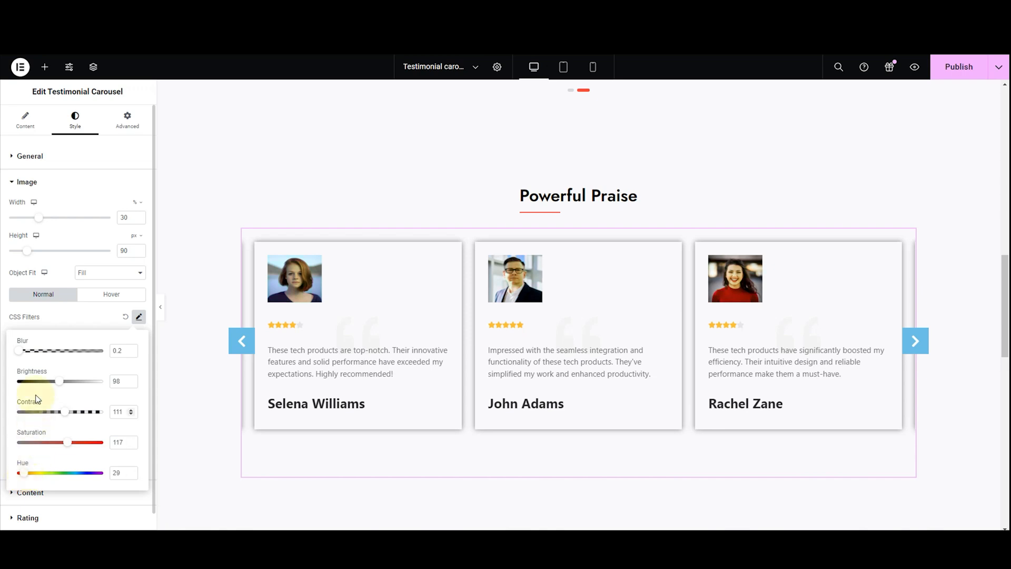
left_click(125, 318)
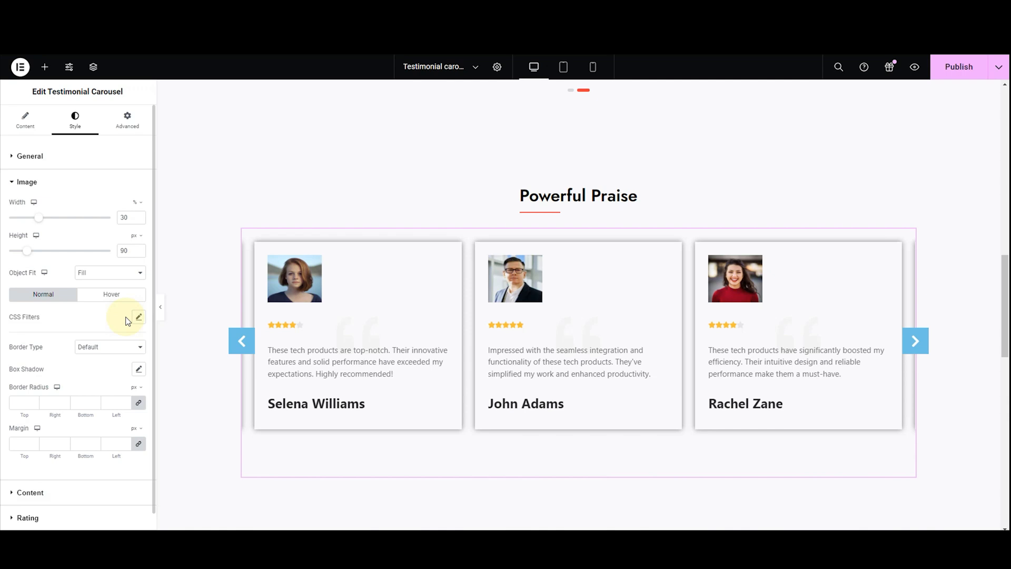
Set the testimonial images' hover CSS filters to brightness 110, contrast 90 and saturation 110, keeping blur at 0
left_click(117, 303)
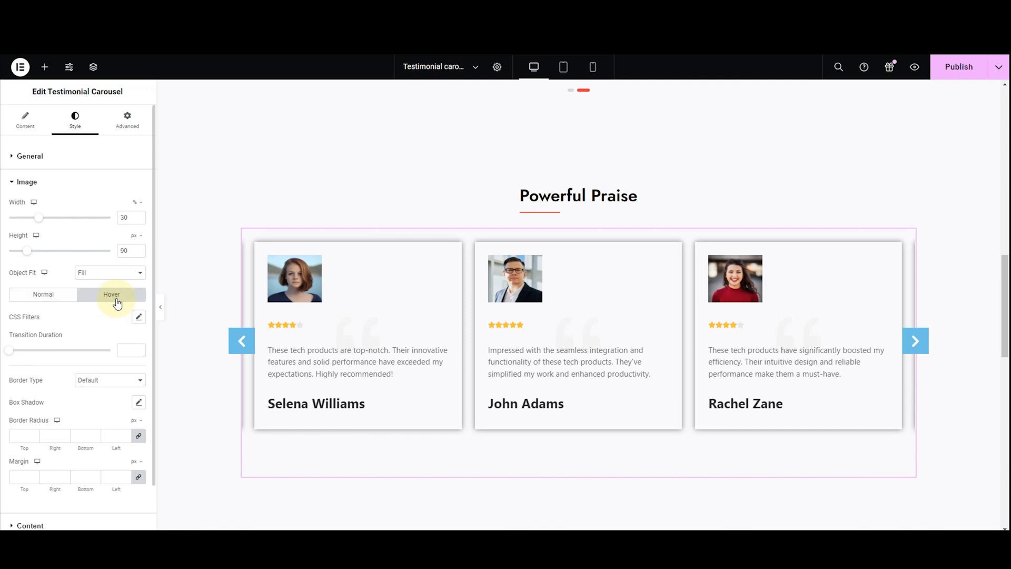
left_click(138, 317)
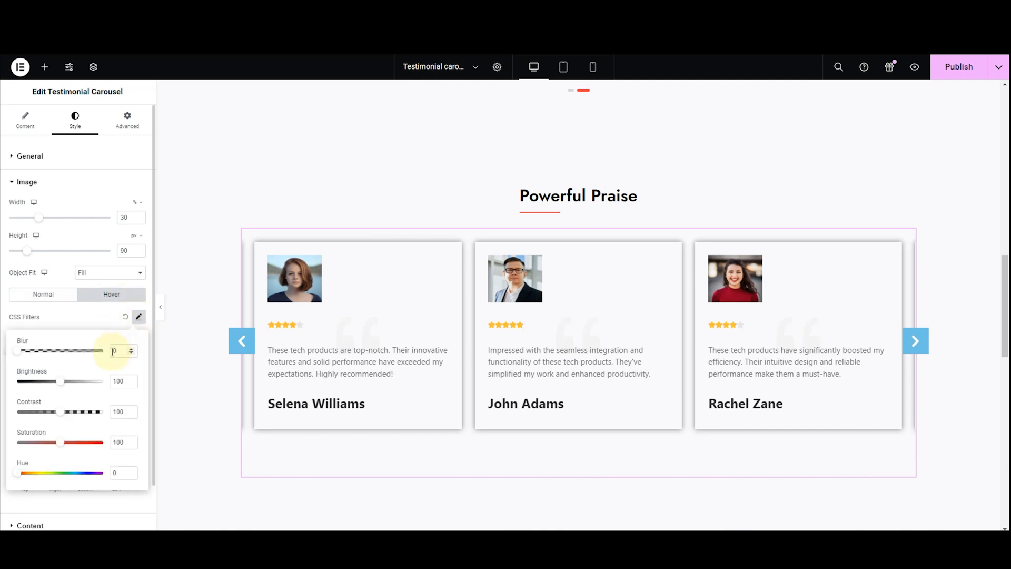
left_click_drag(18, 351, 23, 351)
left_click(5, 360)
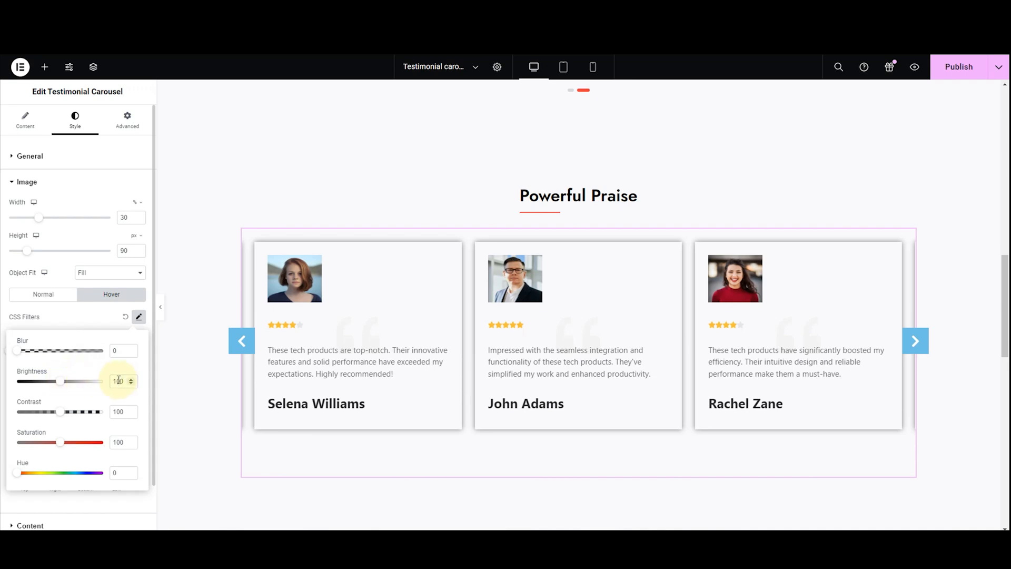
left_click(130, 379)
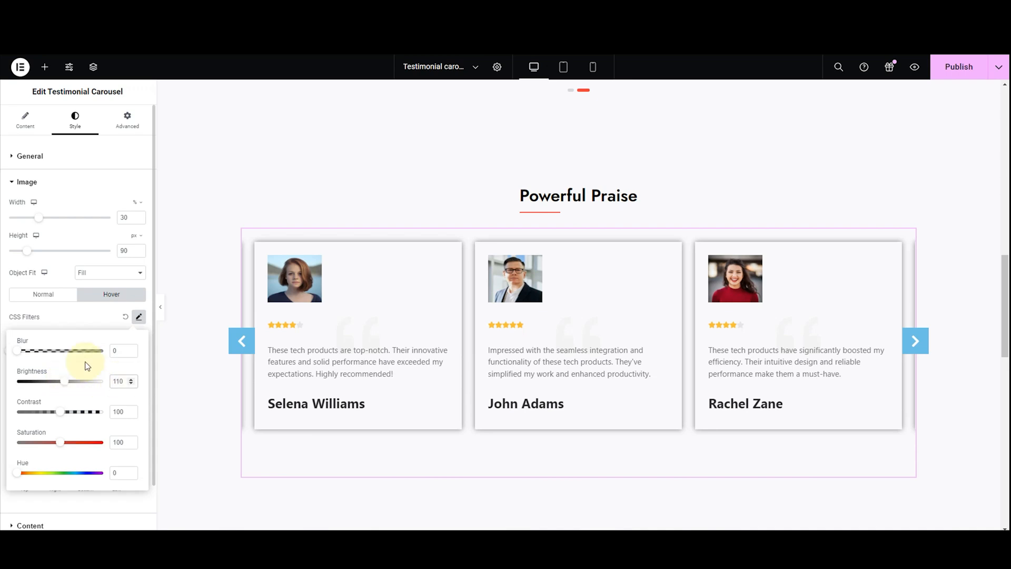
left_click(124, 410)
type("90")
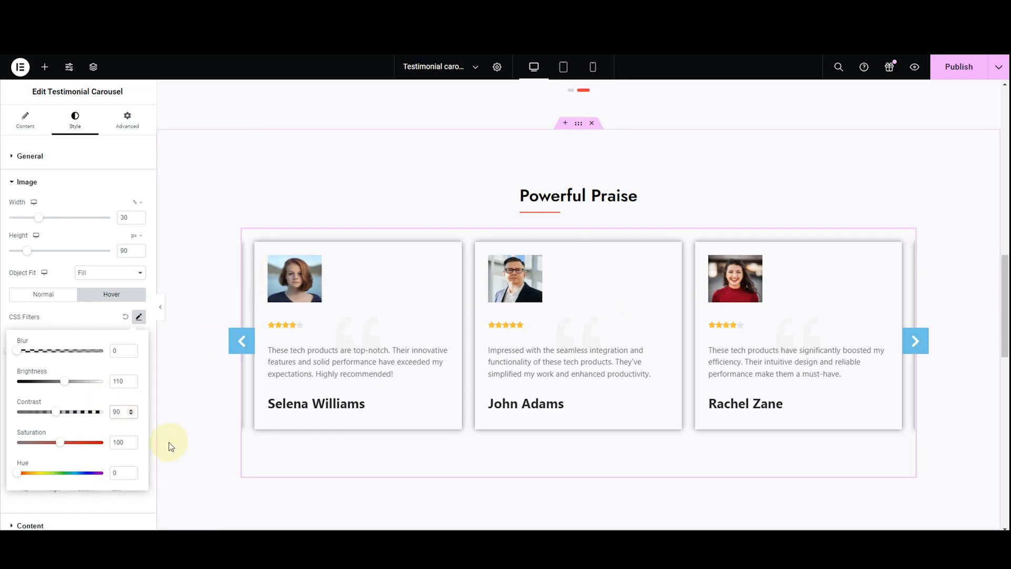
left_click(119, 446)
key("BackSpace")
type("1")
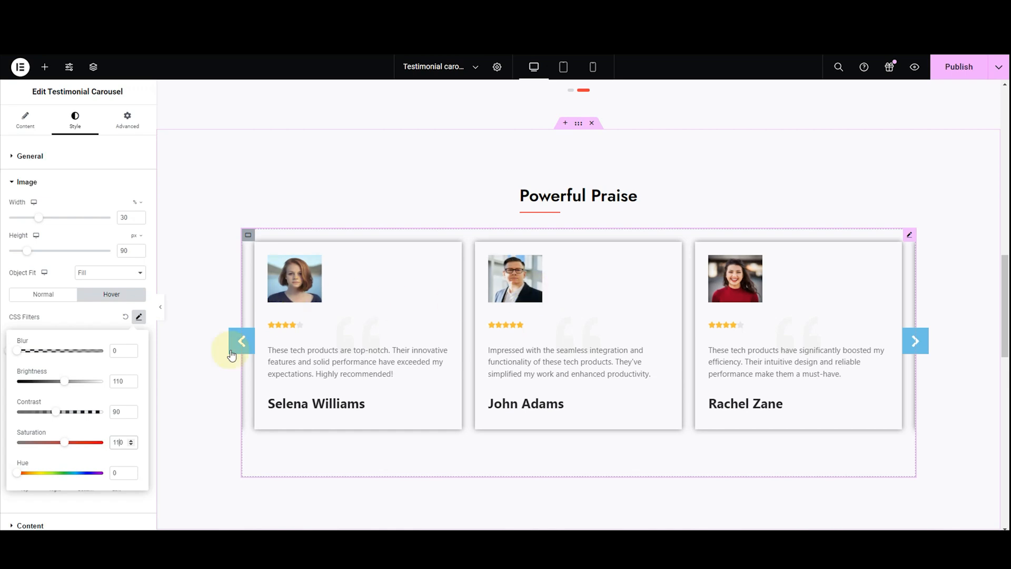
left_click(120, 475)
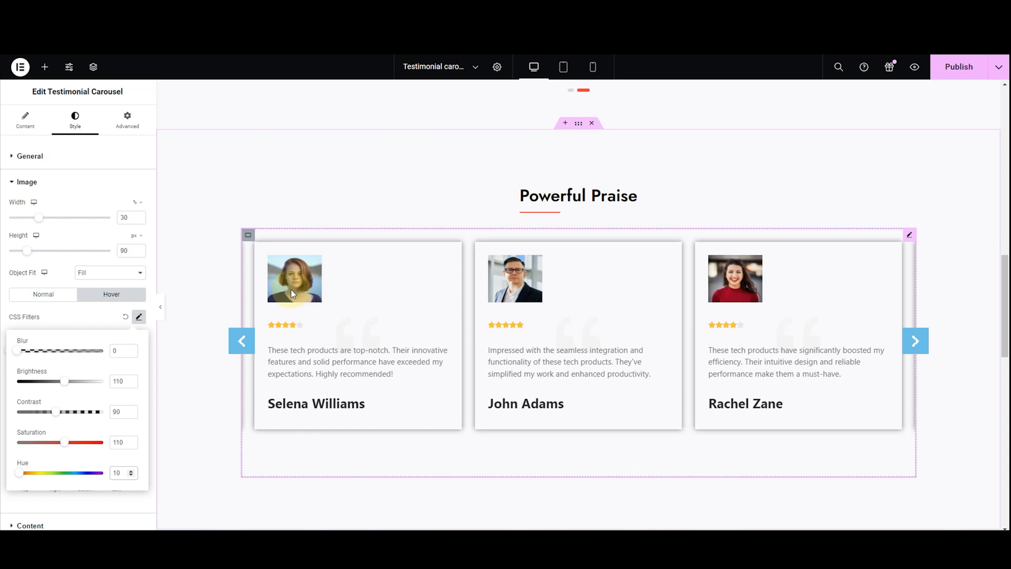
left_click(83, 327)
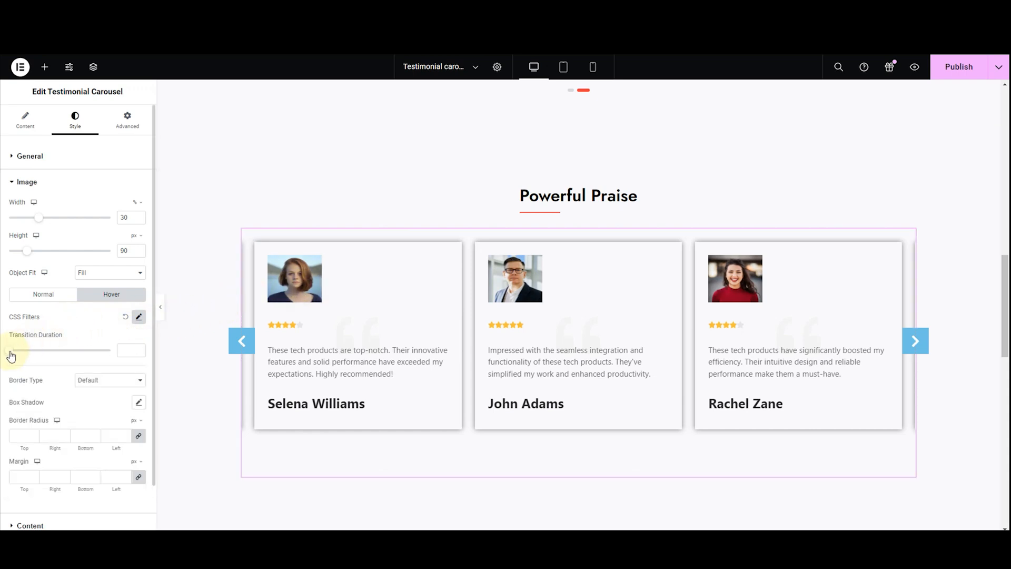
Try hover transition durations of 0.2 and 0.3 on the testimonial images and settle on 0.1
left_click_drag(11, 351, 18, 358)
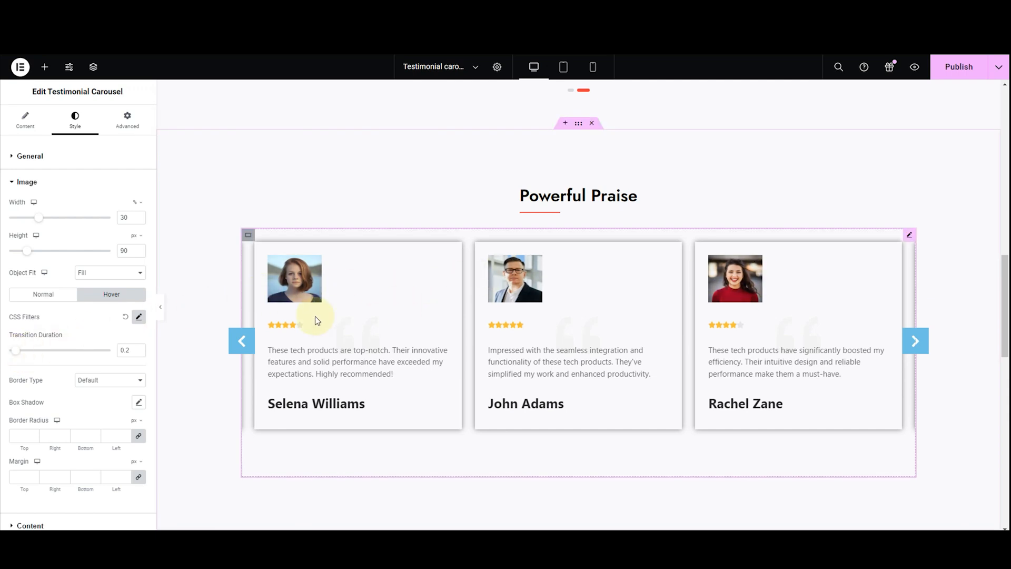
left_click(139, 352)
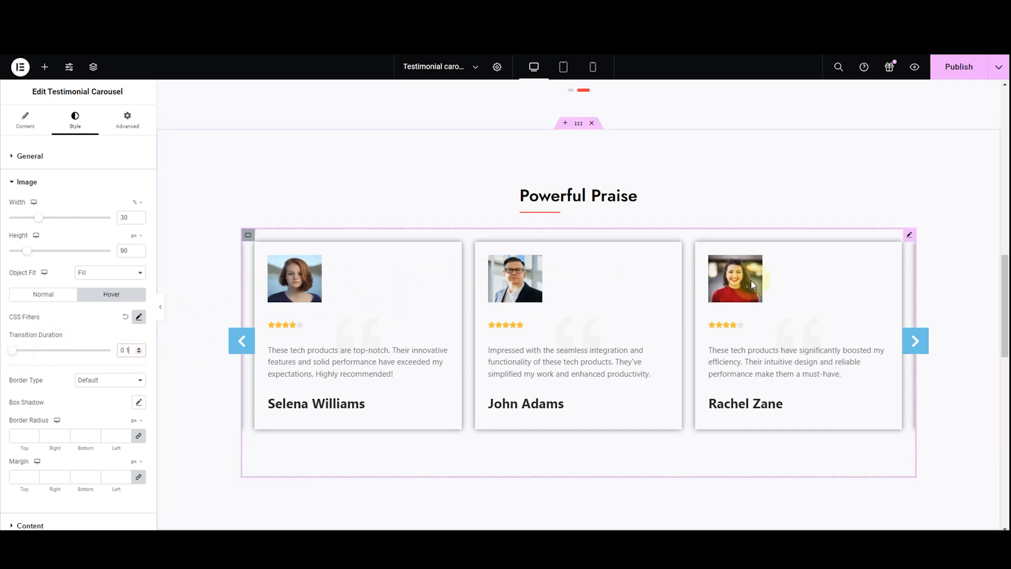
left_click(139, 348)
left_click(139, 348)
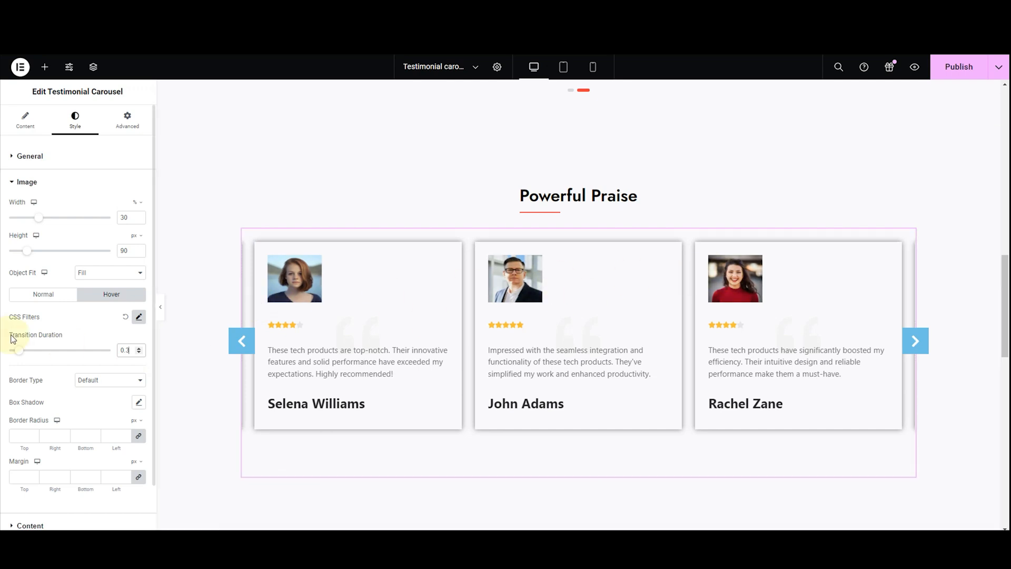
left_click(139, 352)
left_click(139, 352)
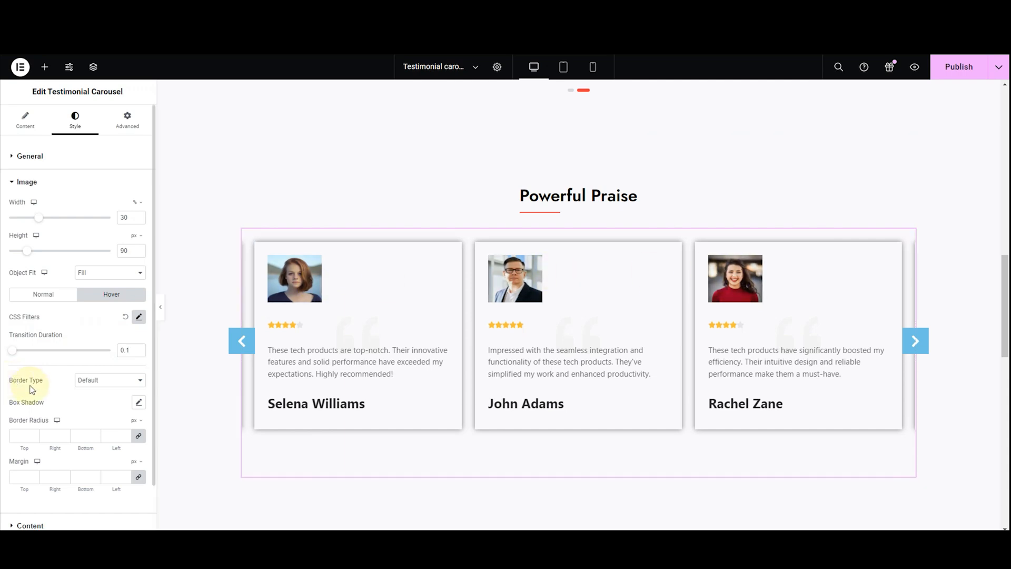
Try the Double, Dotted, Dashed and Groove border types on the testimonial images and settle on Solid
left_click(103, 382)
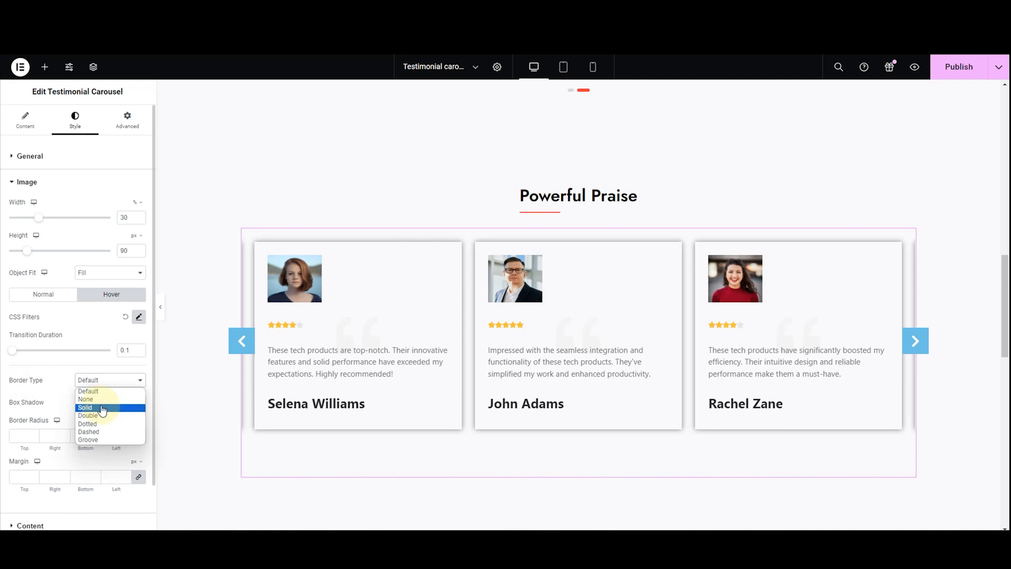
left_click(100, 408)
left_click(105, 383)
left_click(99, 416)
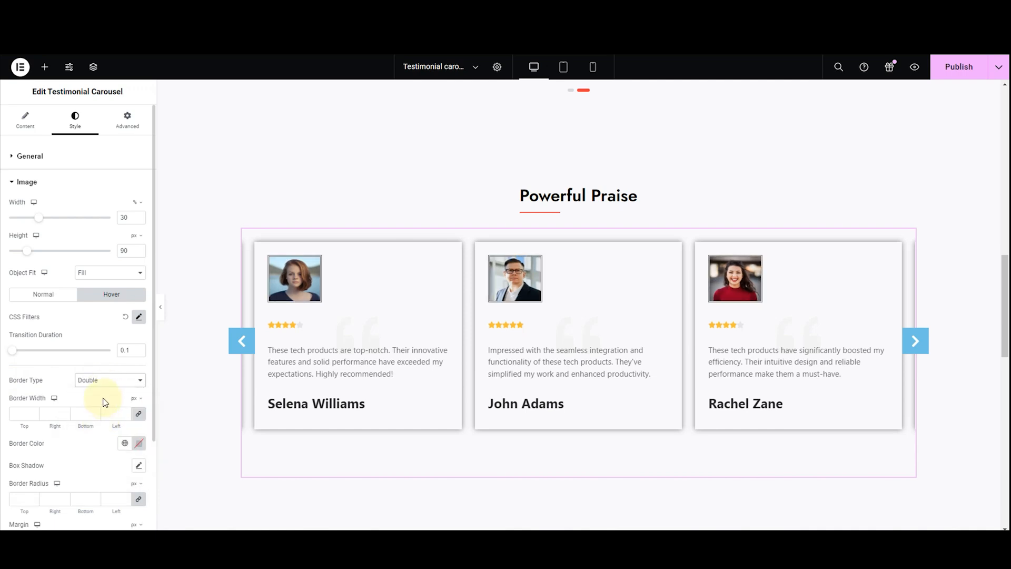
left_click(104, 381)
left_click(103, 424)
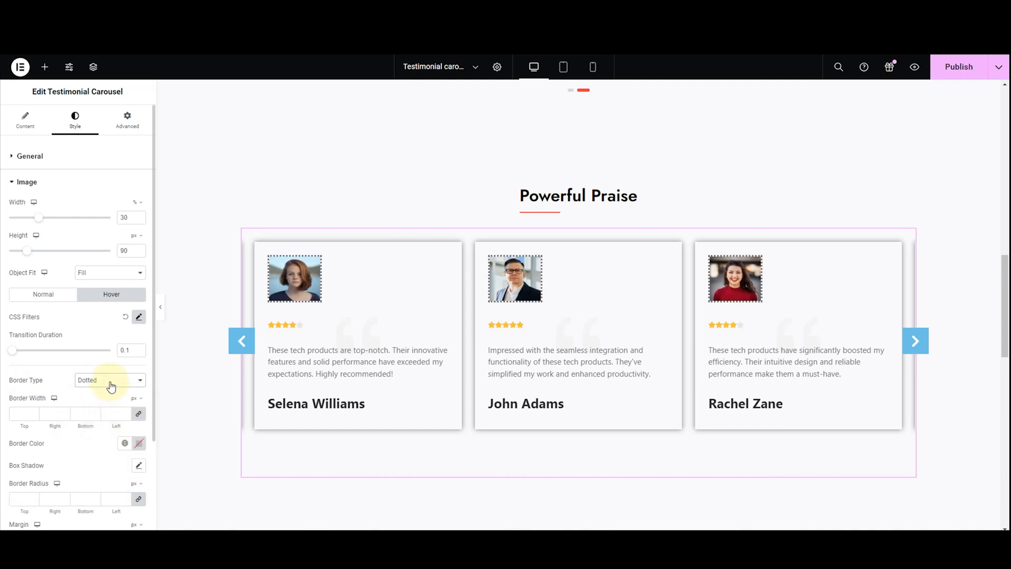
left_click(108, 382)
left_click(99, 424)
left_click(105, 380)
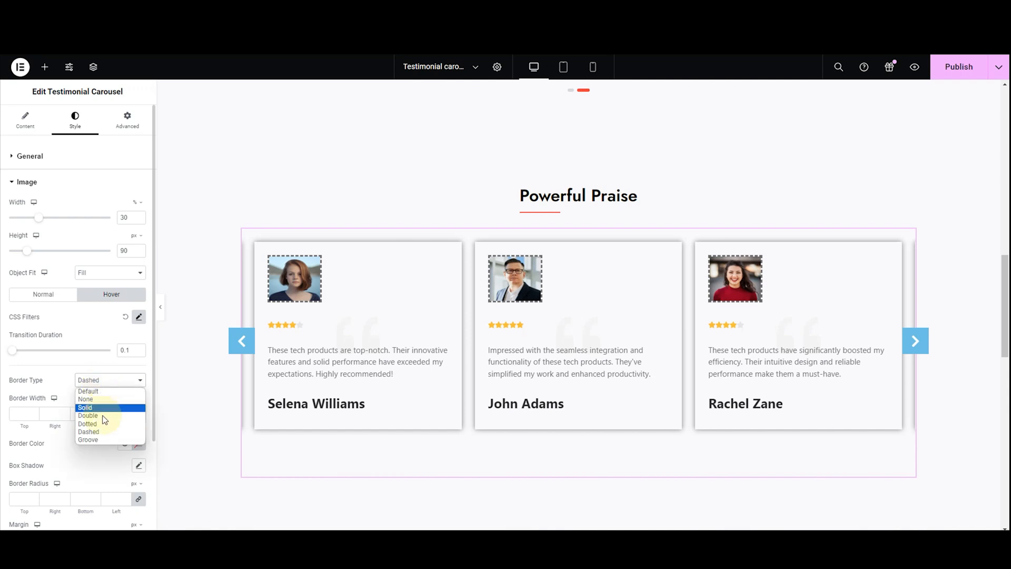
left_click(100, 437)
left_click(95, 383)
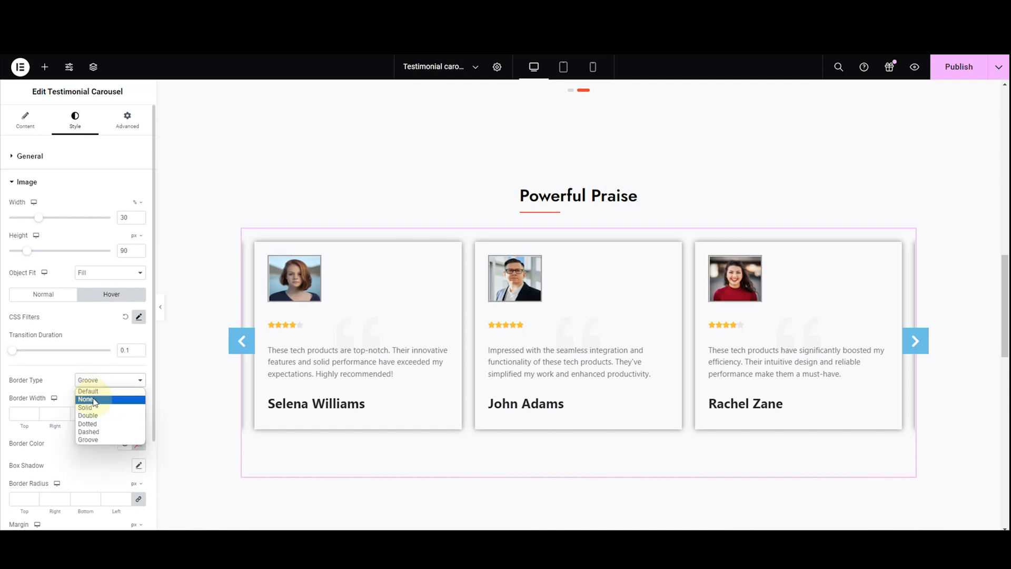
left_click(95, 408)
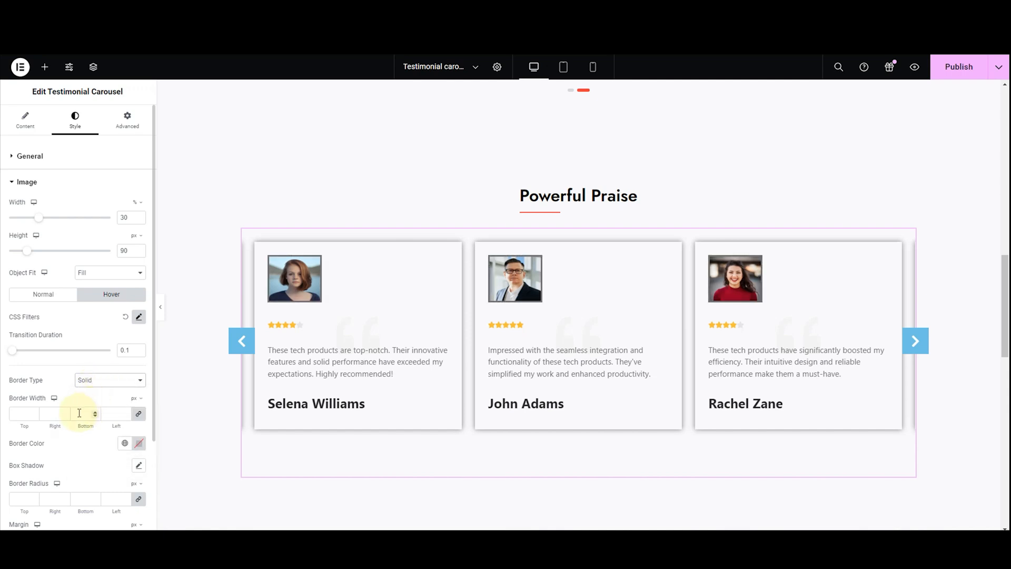
Set the testimonial images' border width to 5 px on all sides
left_click(79, 413)
type("4")
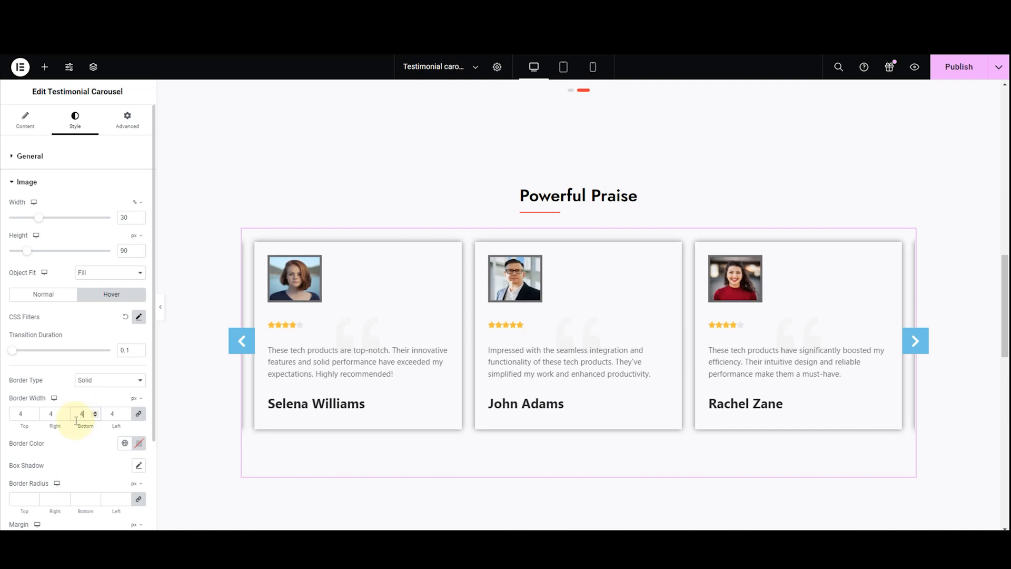
key("BackSpace")
type("5")
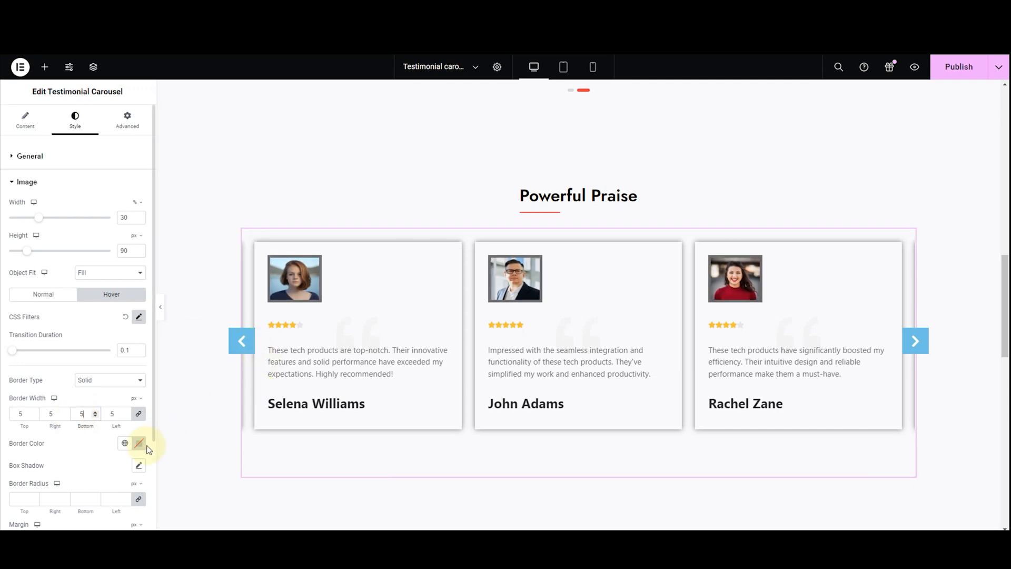
Change the testimonial images' border color to a neutral mid grey
left_click(139, 443)
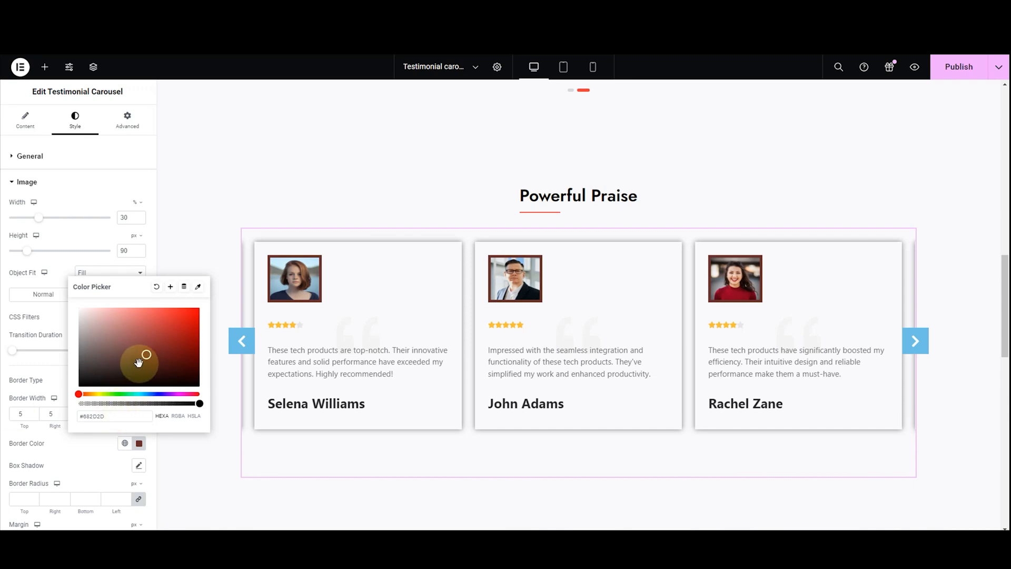
left_click_drag(145, 352, 77, 339)
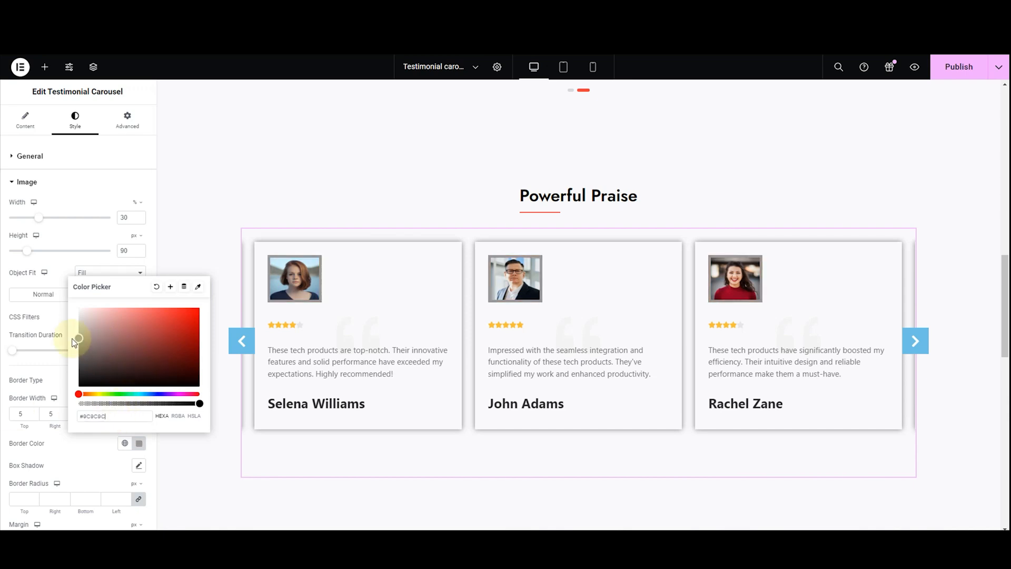
triple_click(117, 412)
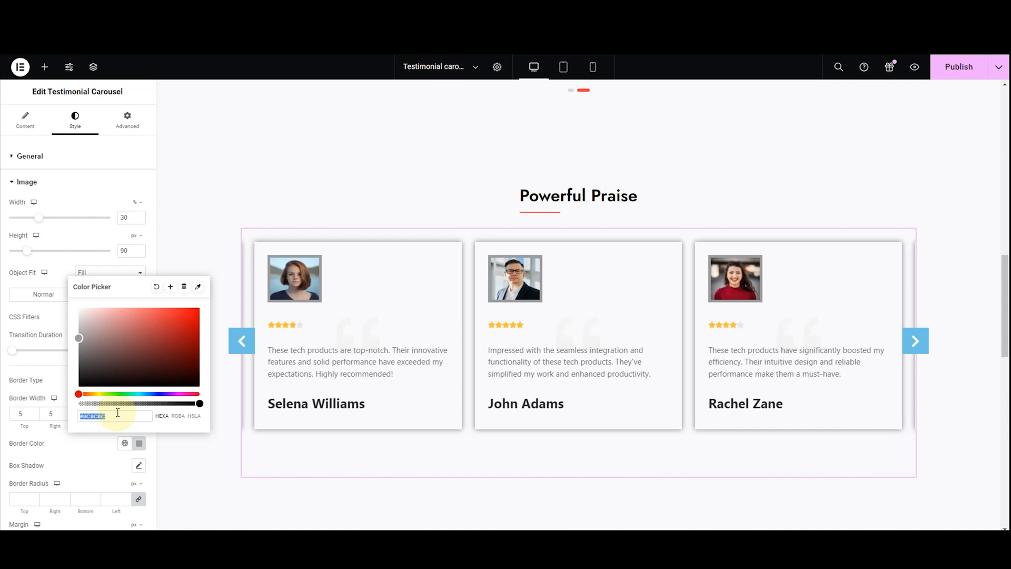
type("#D9D9D9")
left_click(20, 386)
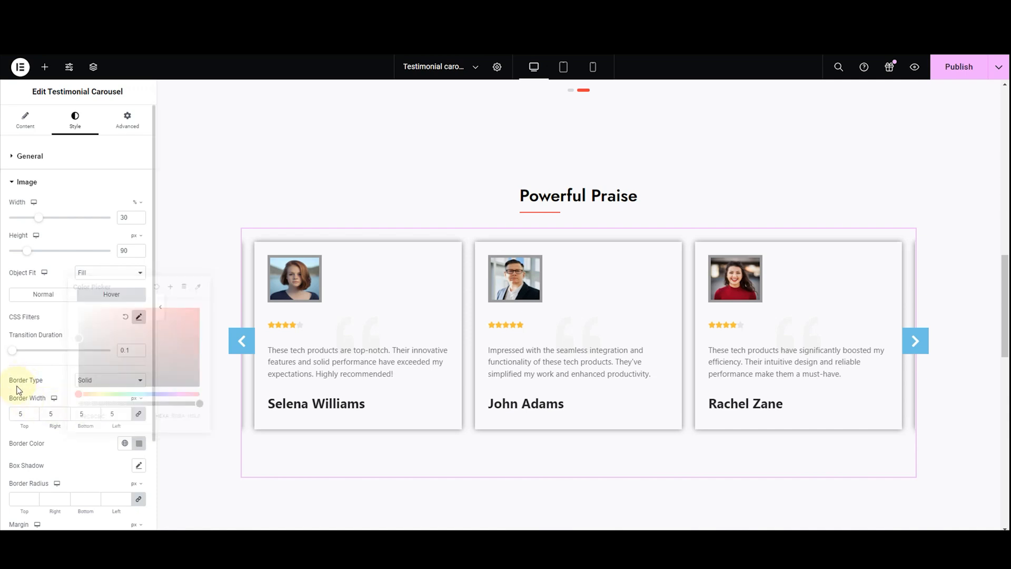
Try a box shadow on the testimonial images with horizontal -9, vertical -6, blur 14 and spread -3, and reset it to default
scroll(21, 398, "down", 2)
left_click(138, 347)
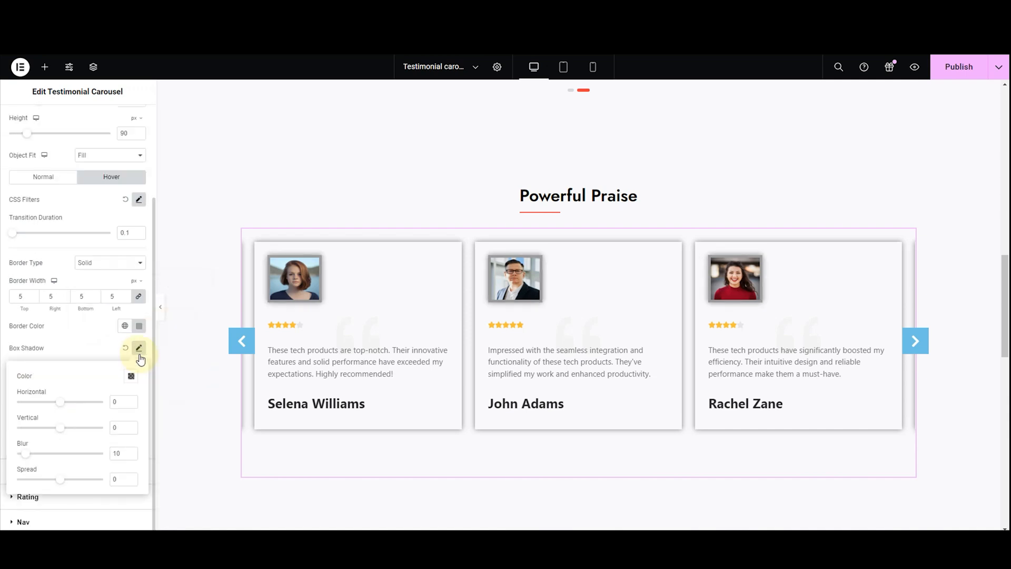
left_click(131, 377)
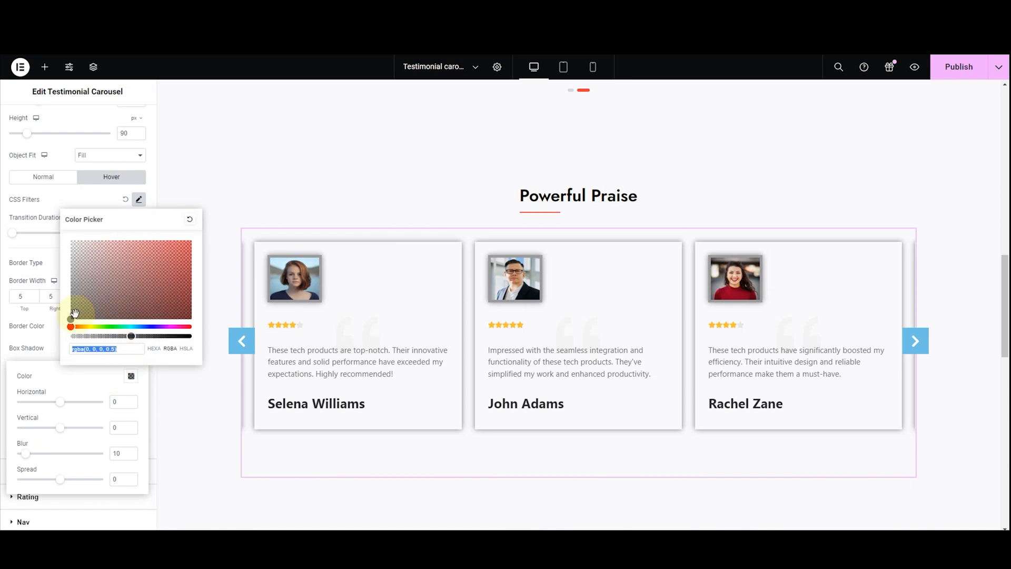
left_click_drag(74, 313, 156, 283)
left_click_drag(177, 266, 64, 329)
left_click_drag(56, 404, 58, 481)
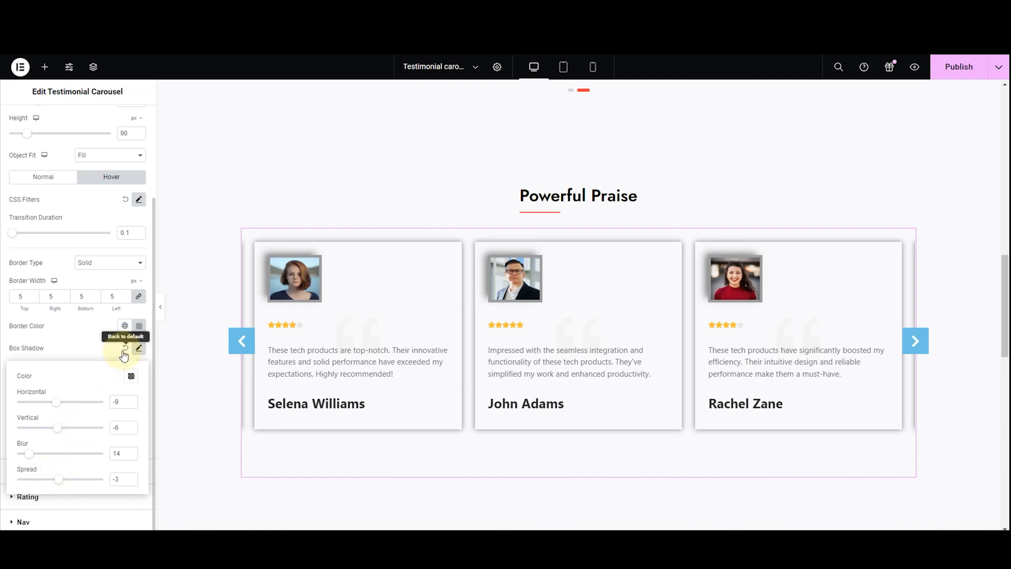
left_click(124, 348)
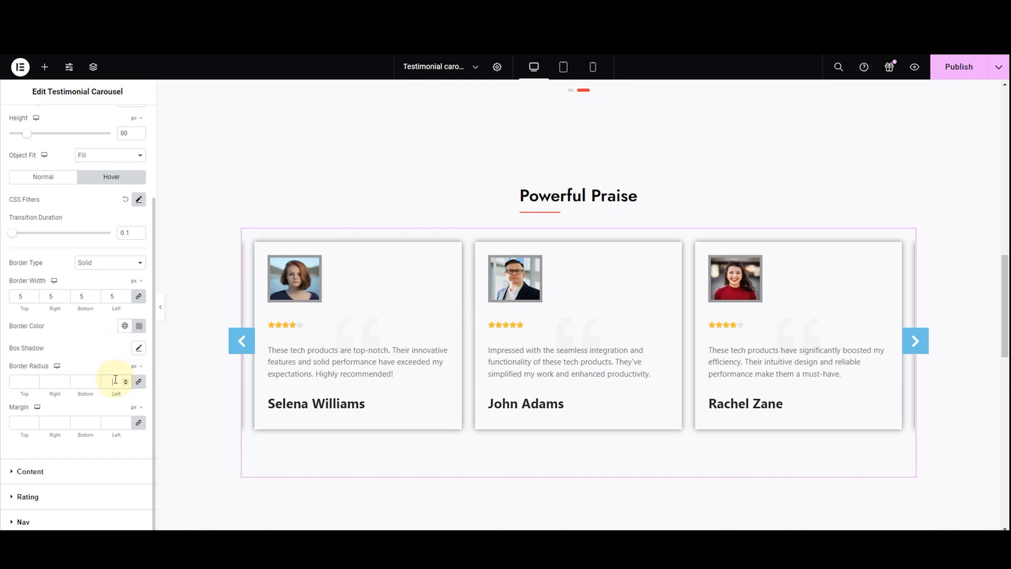
Round the testimonial images with a border radius of 100 px on all corners
left_click(115, 380)
type("50")
key("BackSpace")
type("100")
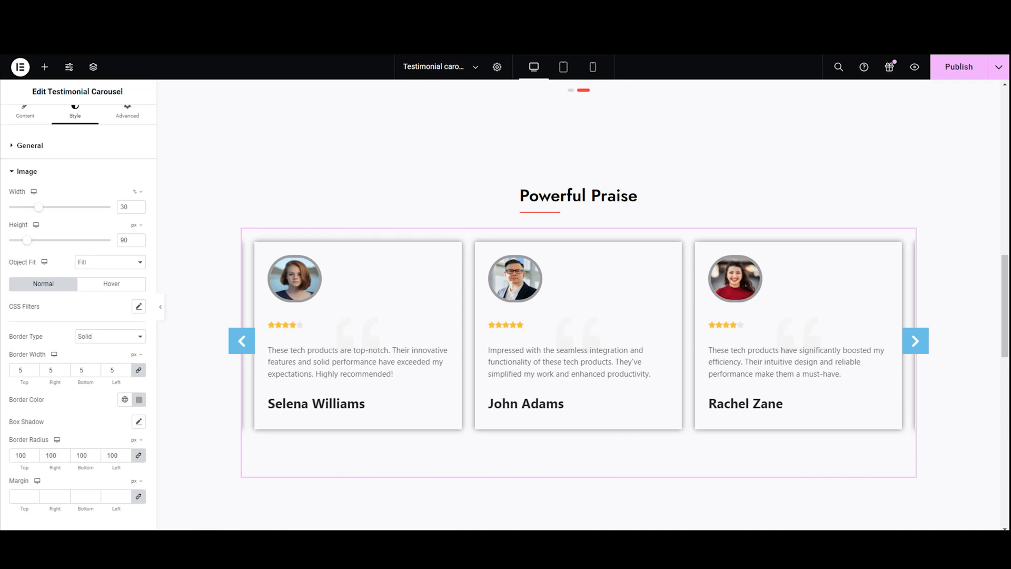
Try a margin of a few pixels around the testimonial images and settle on 0 px on all sides
left_click(34, 494)
left_click(34, 494)
left_click(34, 494)
left_click(33, 493)
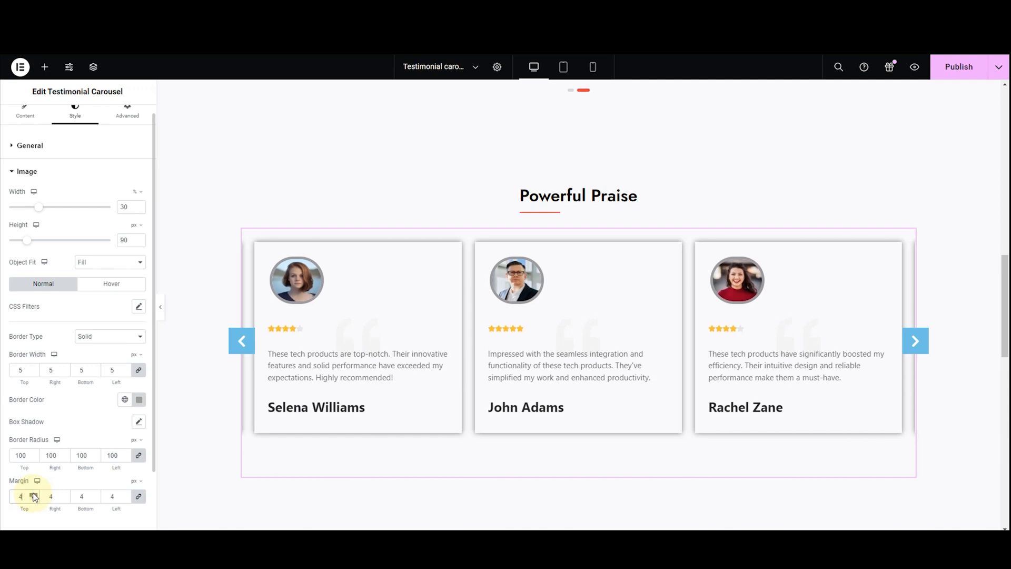
left_click(34, 494)
left_click(34, 498)
left_click(33, 498)
left_click(33, 498)
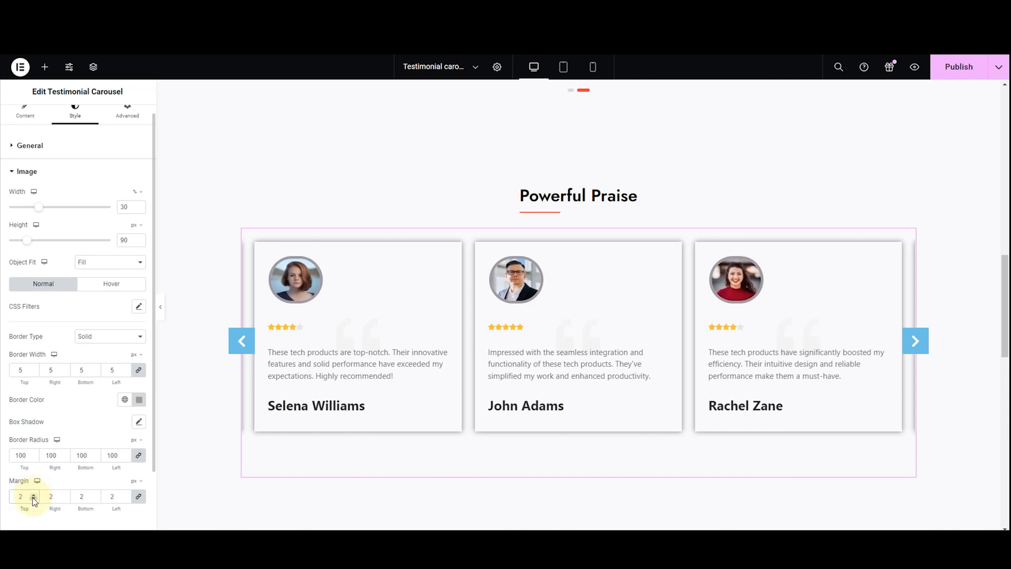
left_click(33, 498)
left_click(33, 498)
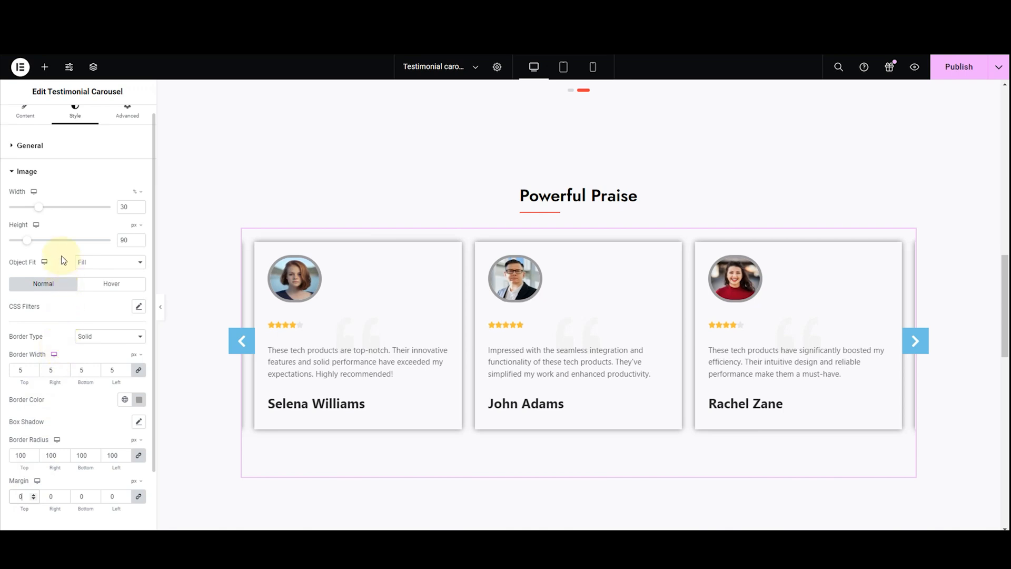
Open the typography settings for the testimonial names in the carousel's content styling
left_click(29, 173)
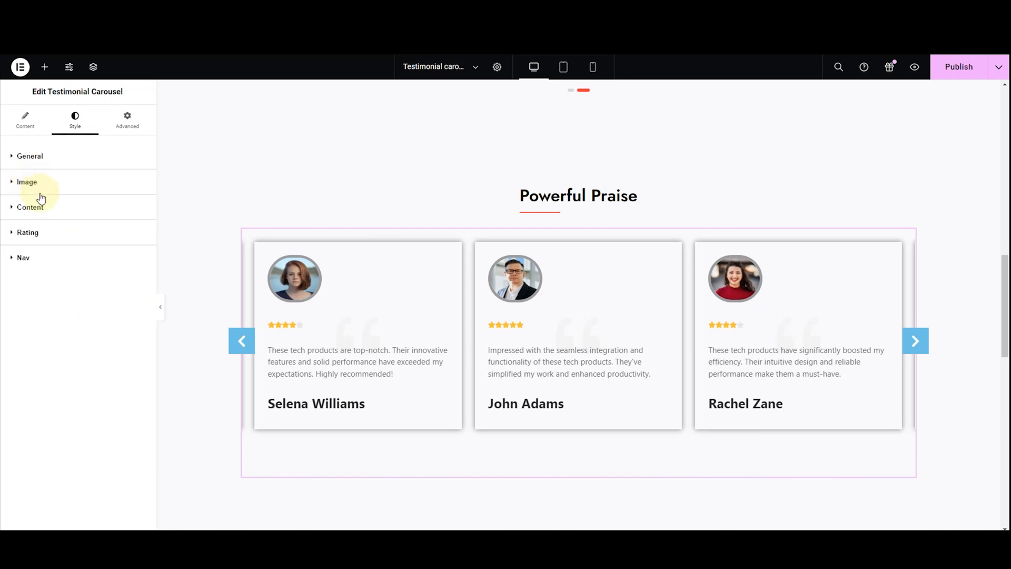
left_click(40, 210)
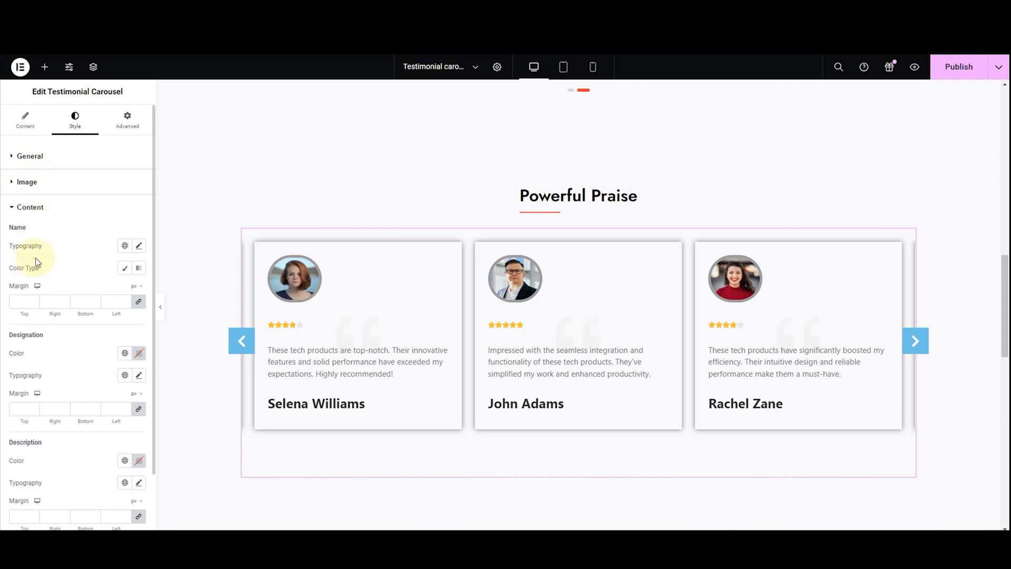
left_click(139, 246)
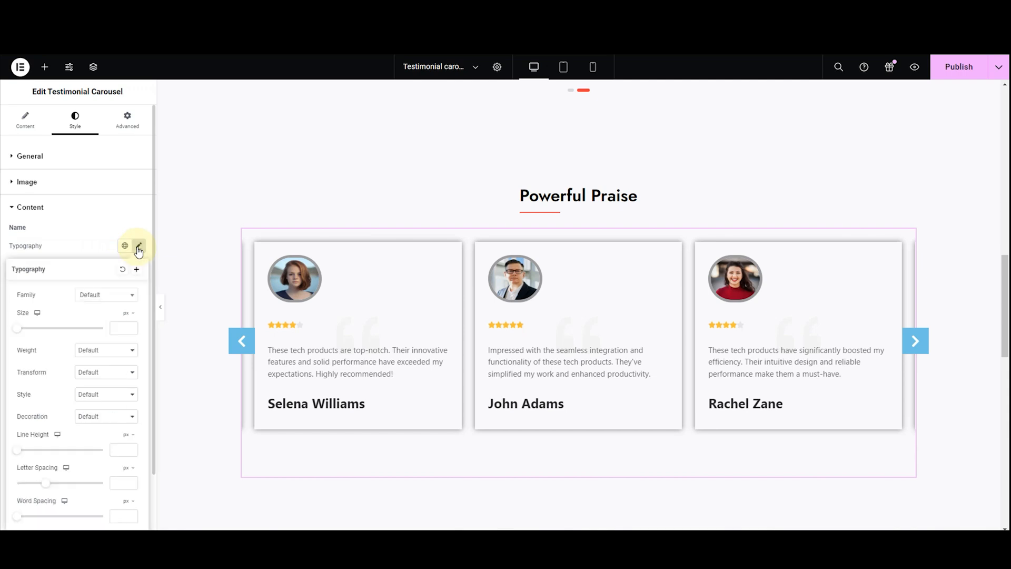
Try the Tahoma, Helvetica and Verdana font families on the testimonial names
left_click(108, 296)
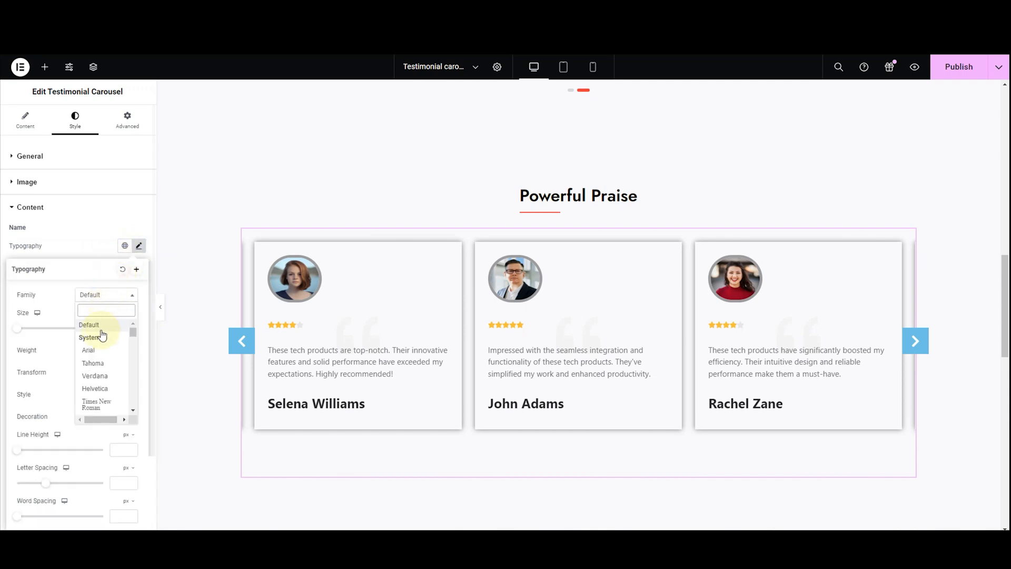
left_click(94, 364)
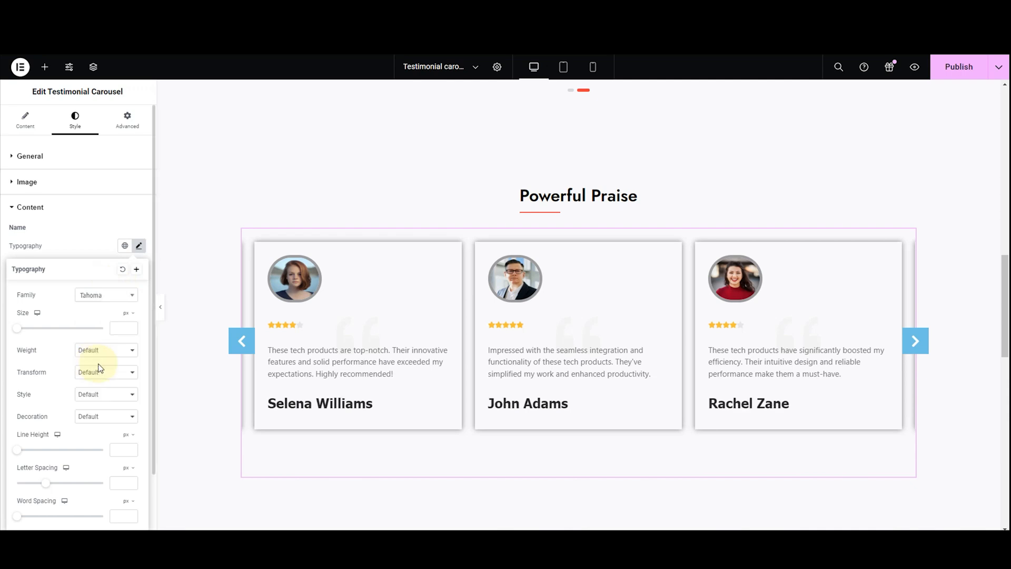
left_click(103, 296)
left_click(102, 390)
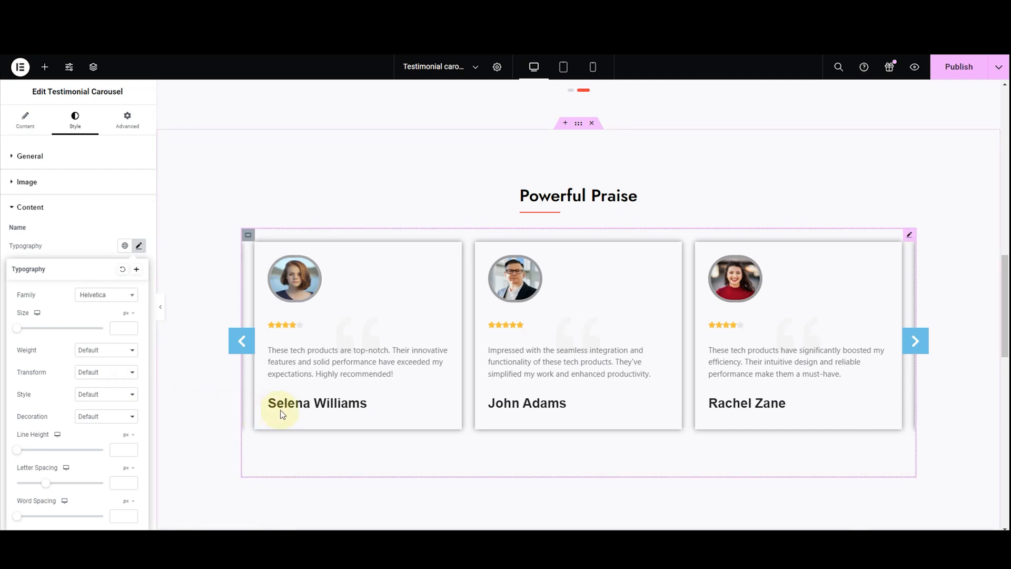
left_click(106, 297)
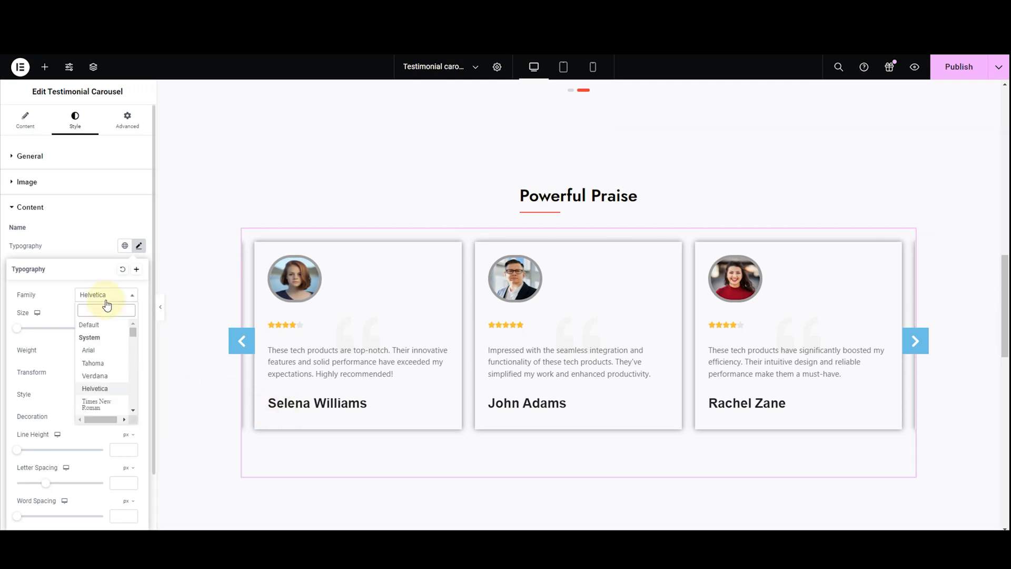
left_click(107, 377)
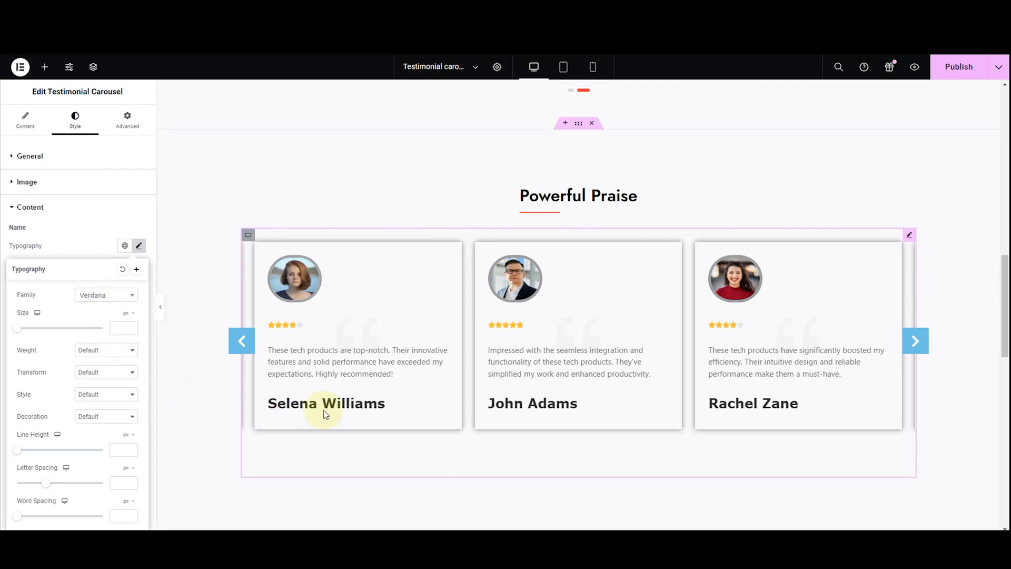
Set the testimonial names' font family to Jost
left_click(107, 298)
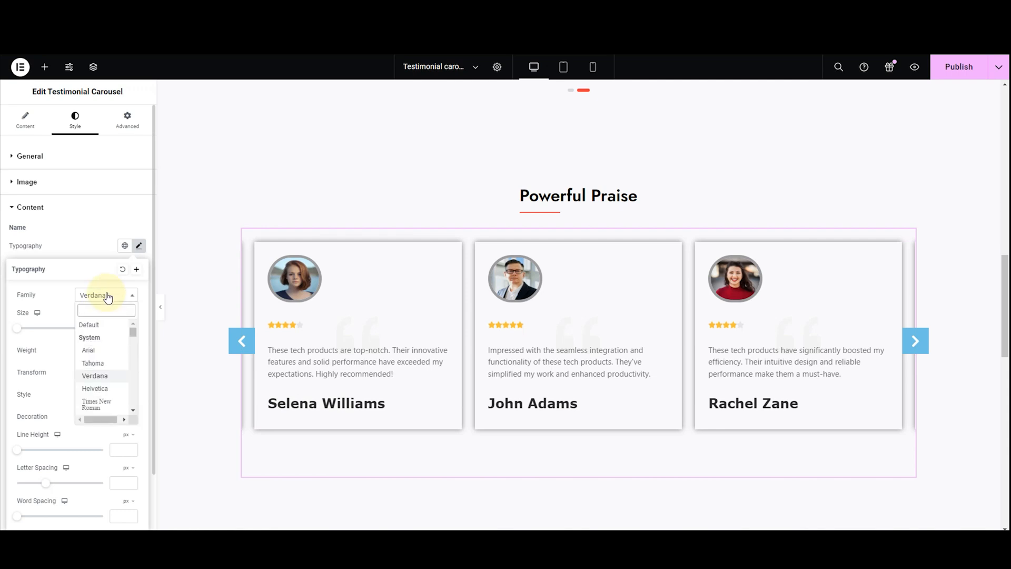
type("JO")
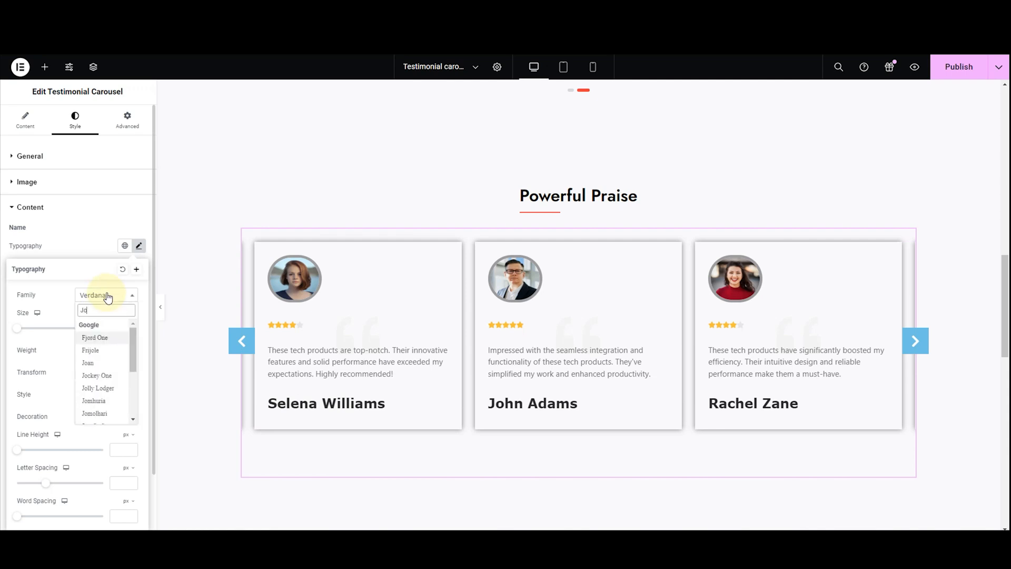
type("s")
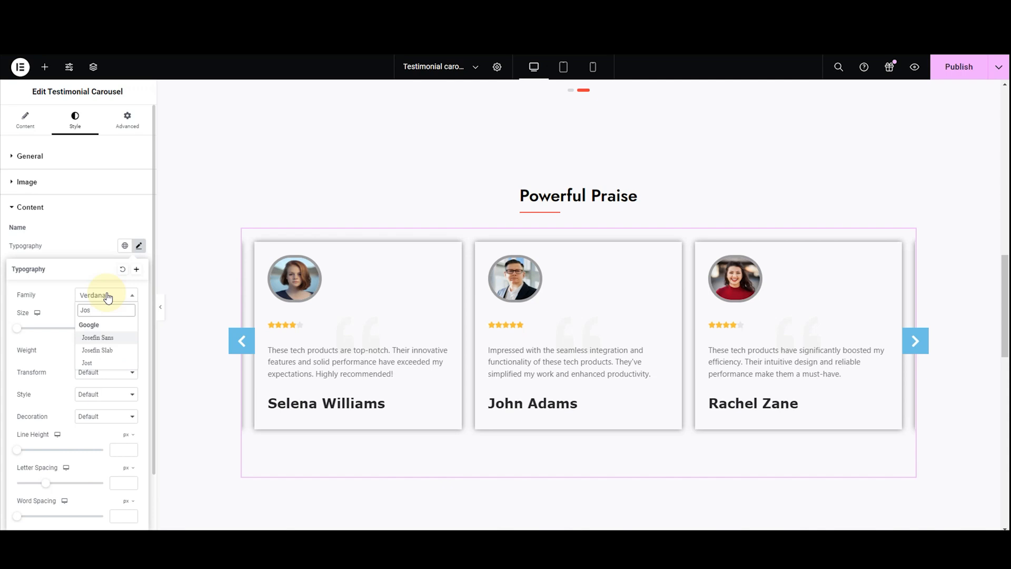
left_click(88, 363)
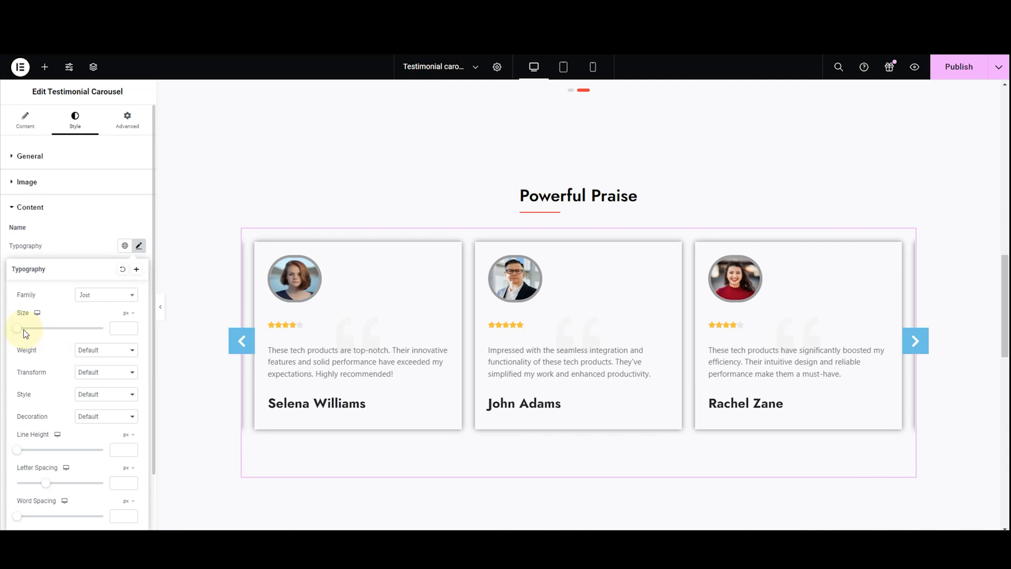
Try smaller font sizes on the testimonial names and settle on 20 px
left_click_drag(23, 330, 28, 331)
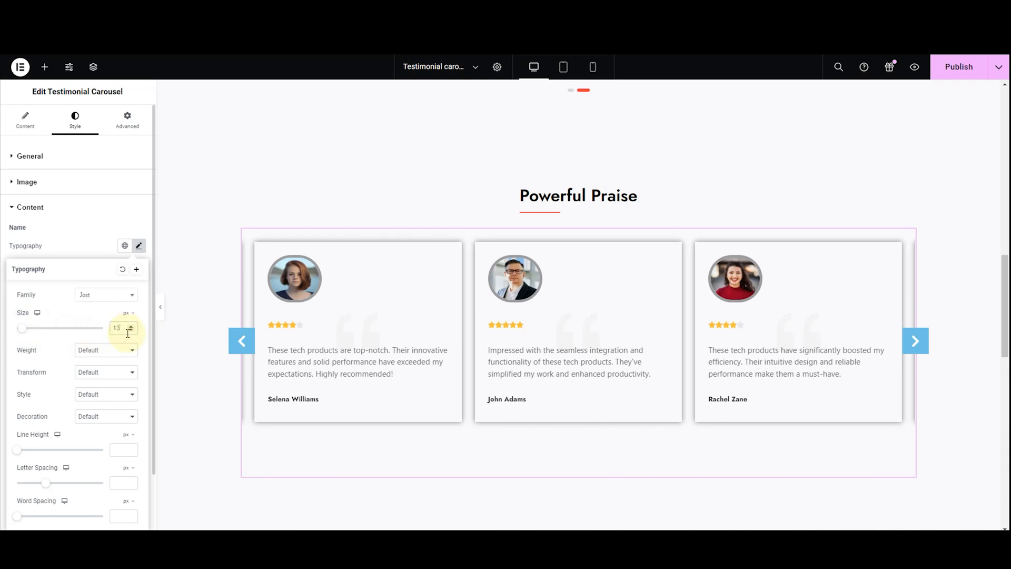
key("BackSpace")
type("6")
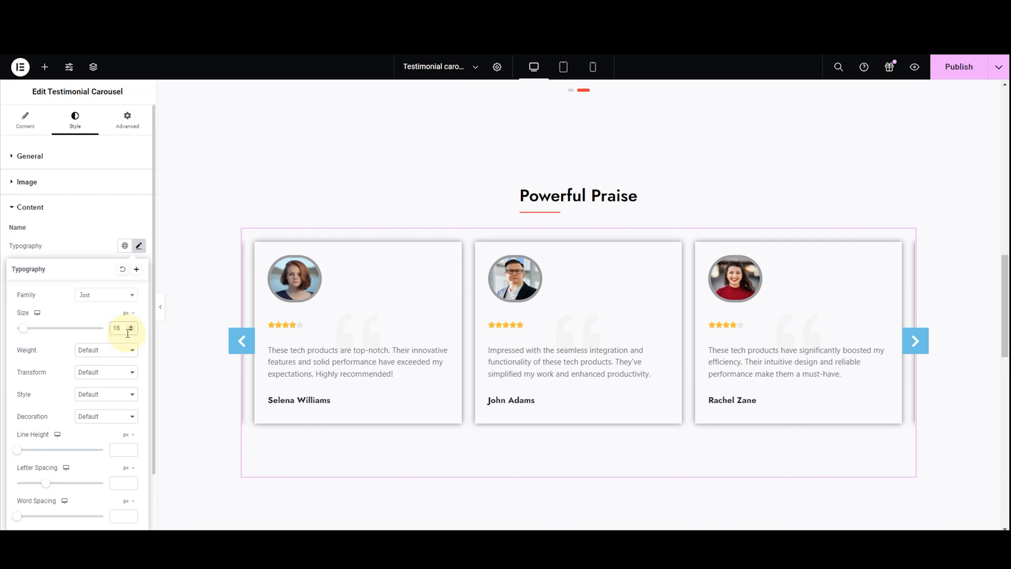
key("BackSpace")
key("BackSpace")
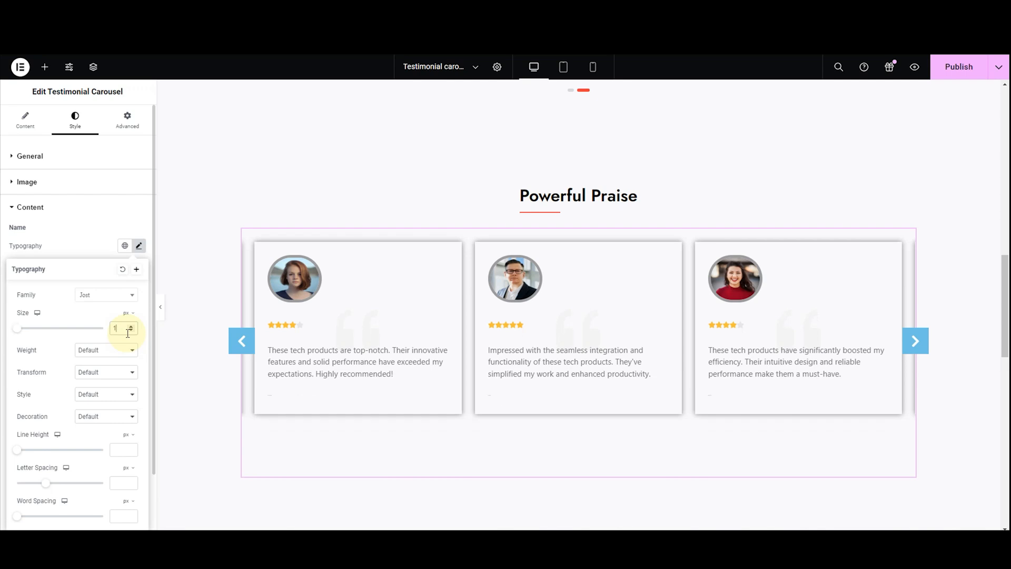
type("20")
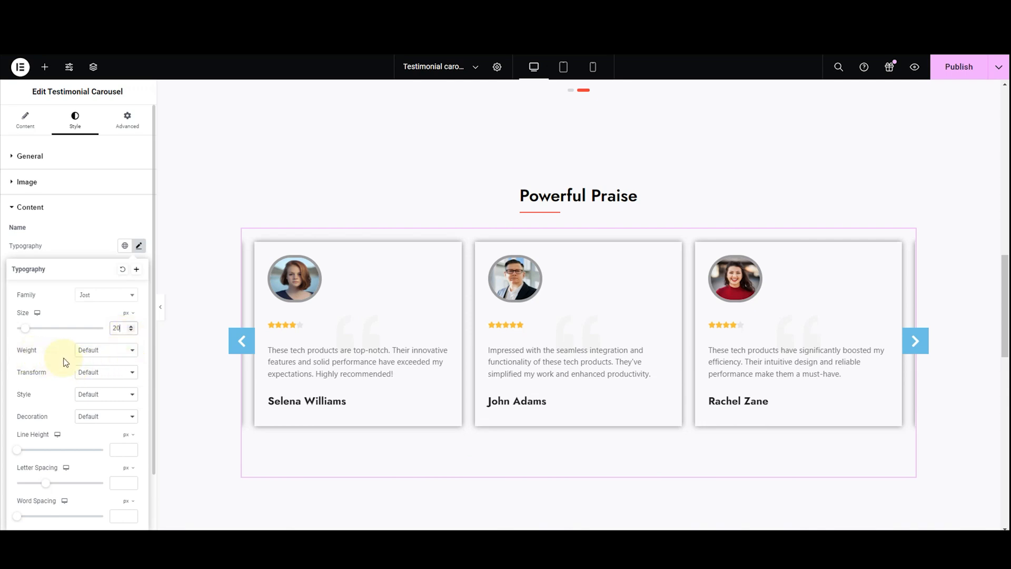
Compare font weights from 100 (Thin) to 900 (Black) on the testimonial names and settle on 500 (Medium)
left_click(100, 356)
left_click(95, 365)
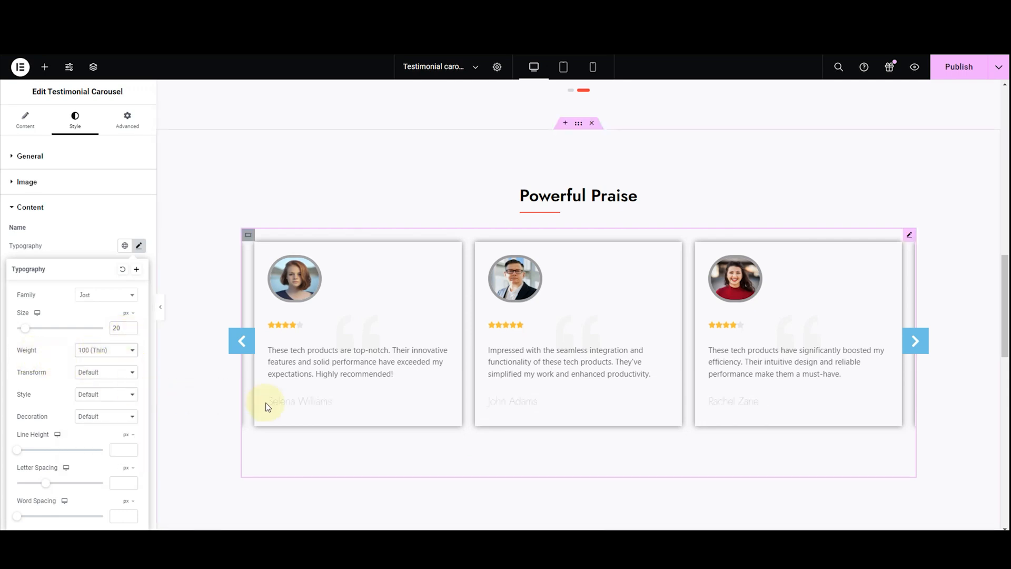
left_click(100, 349)
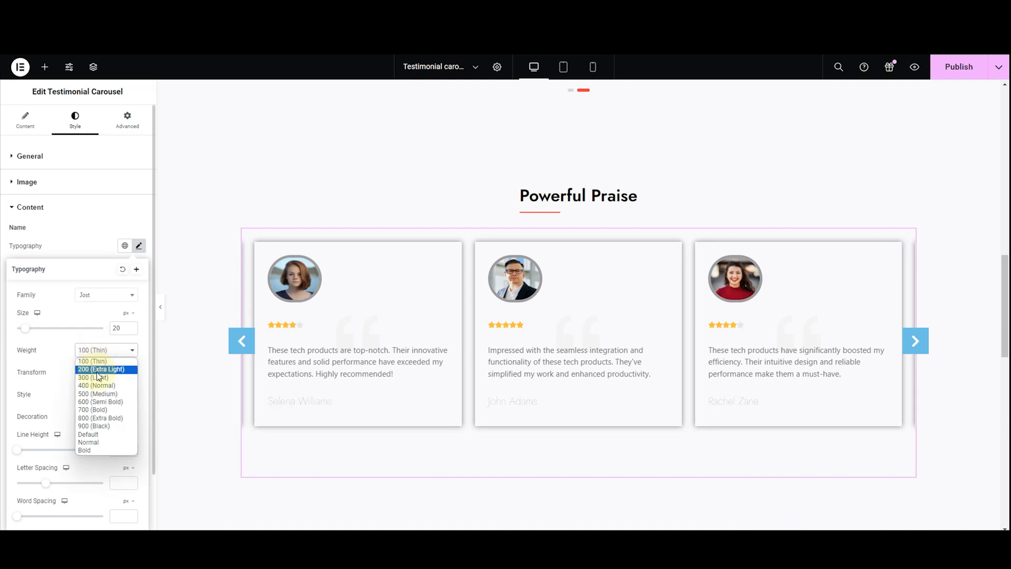
left_click(97, 374)
left_click(105, 351)
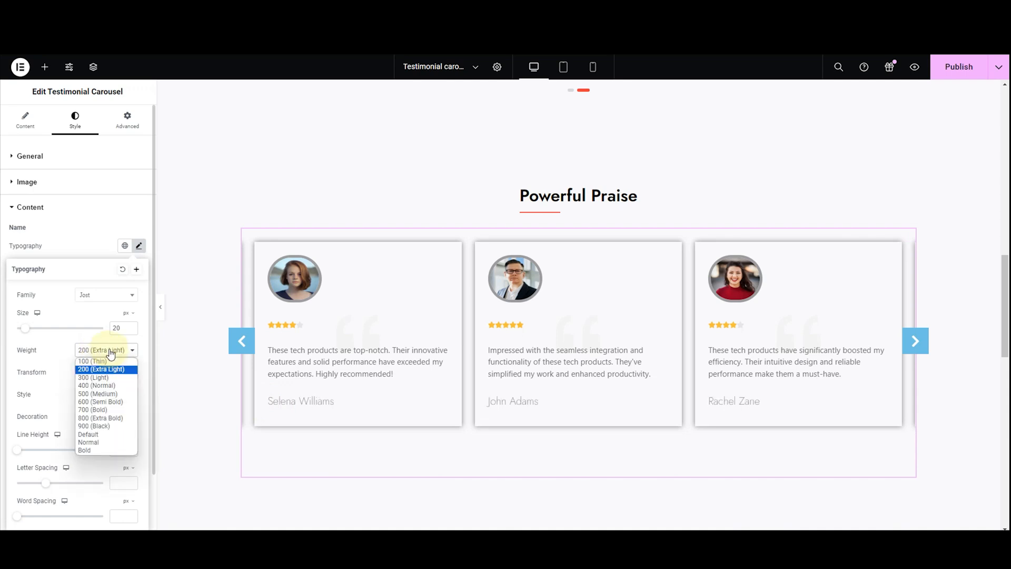
left_click(106, 385)
left_click(108, 351)
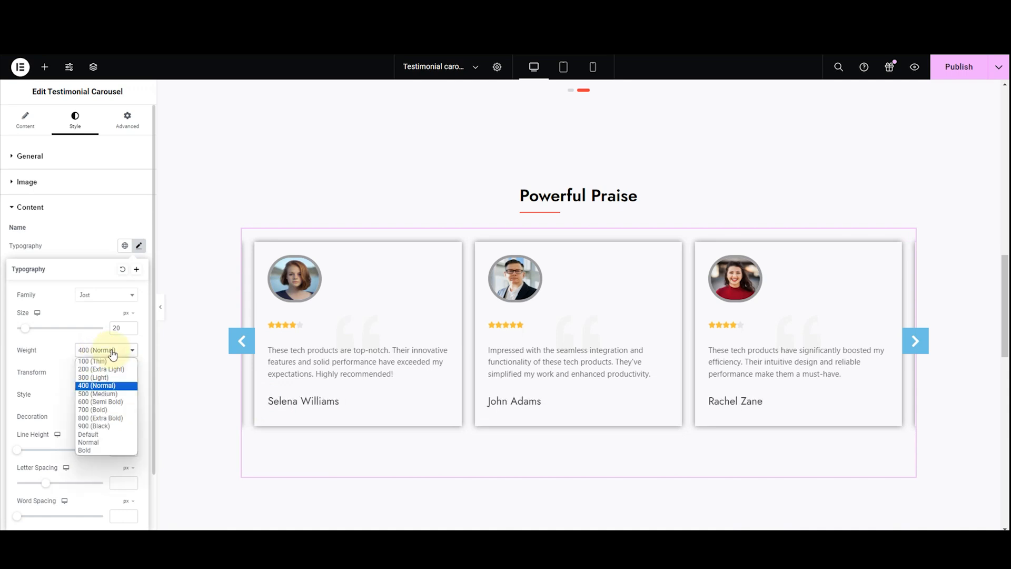
left_click(106, 410)
left_click(108, 352)
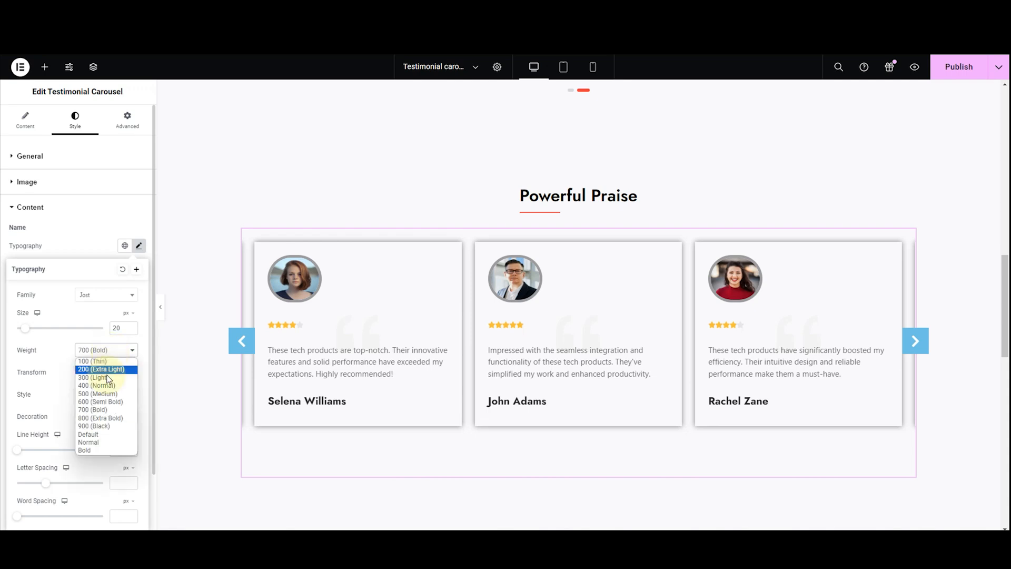
left_click(103, 427)
left_click(108, 351)
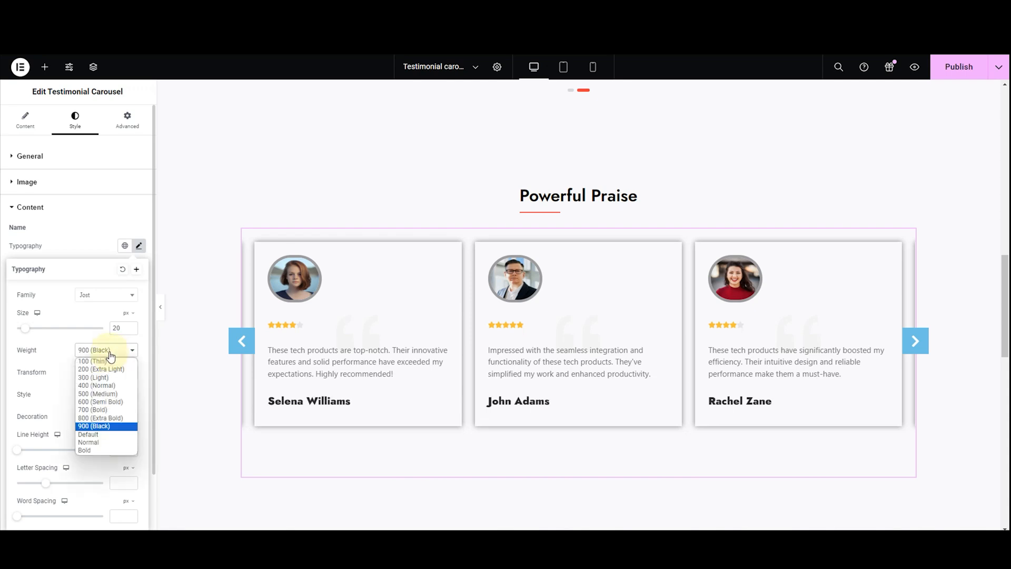
left_click(102, 394)
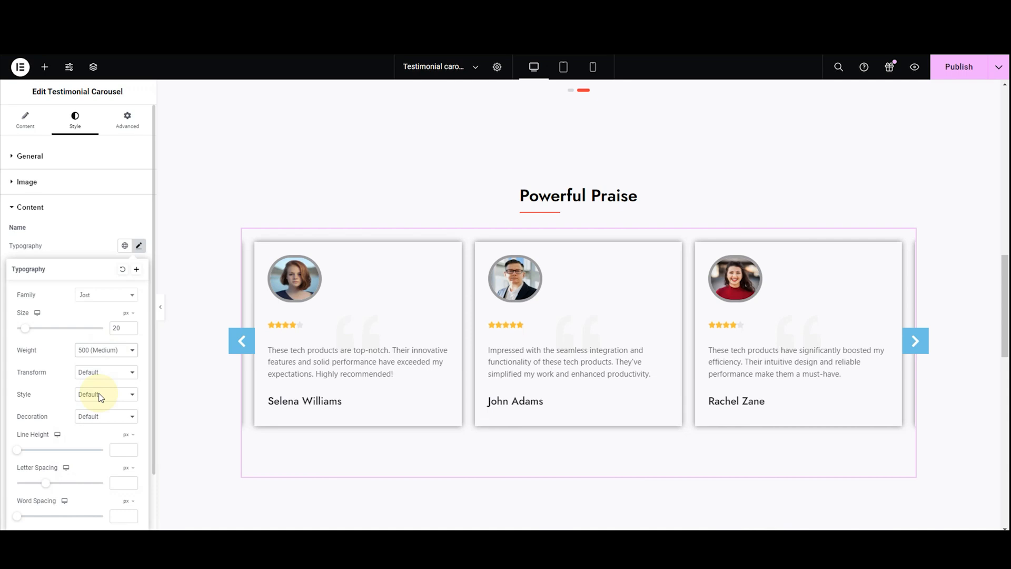
Try the Uppercase, Lowercase and Capitalize text transforms on the testimonial names and return to Default
left_click(91, 372)
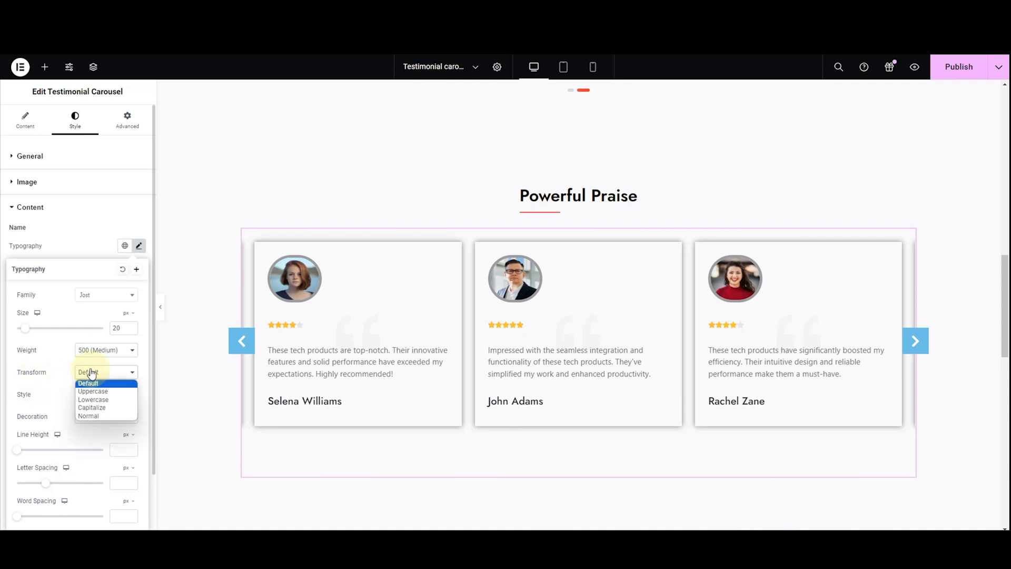
left_click(88, 391)
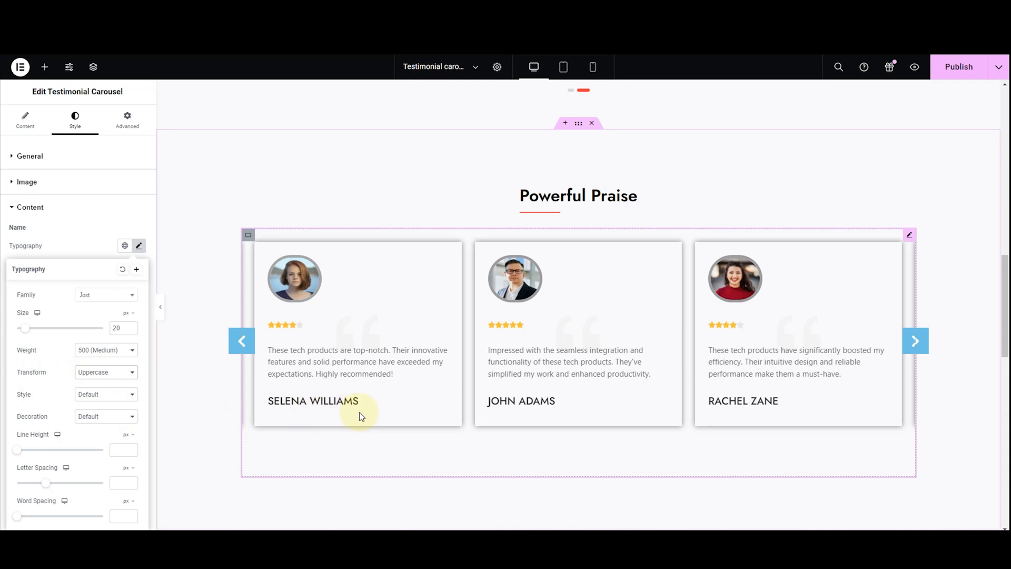
left_click(133, 374)
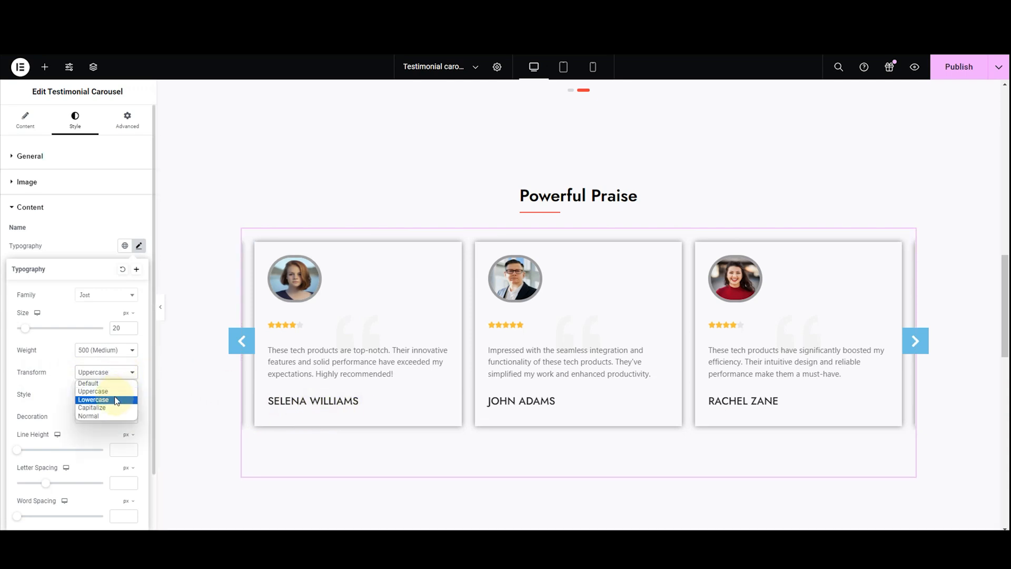
left_click(116, 401)
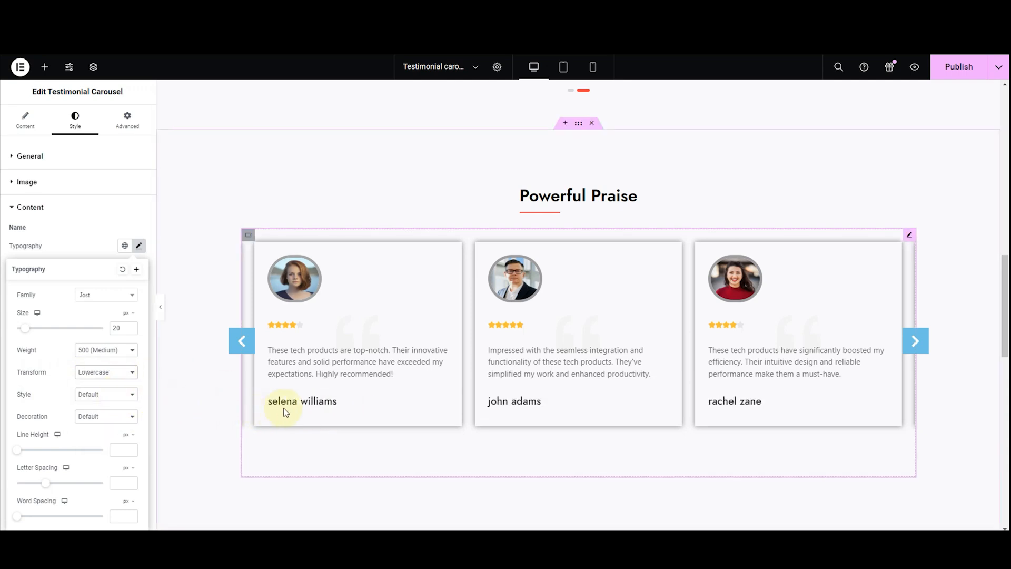
left_click(126, 375)
left_click(125, 407)
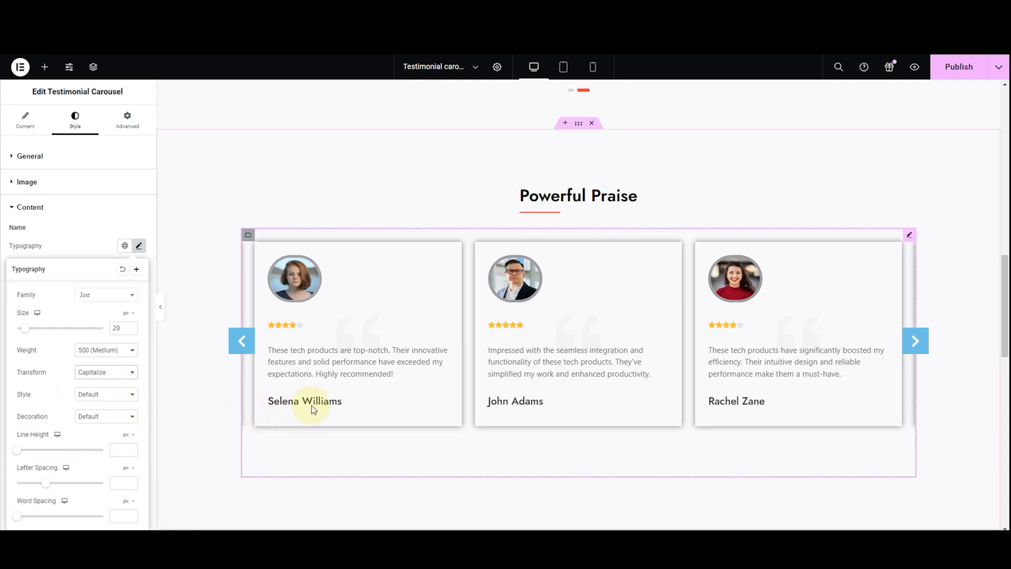
left_click(122, 380)
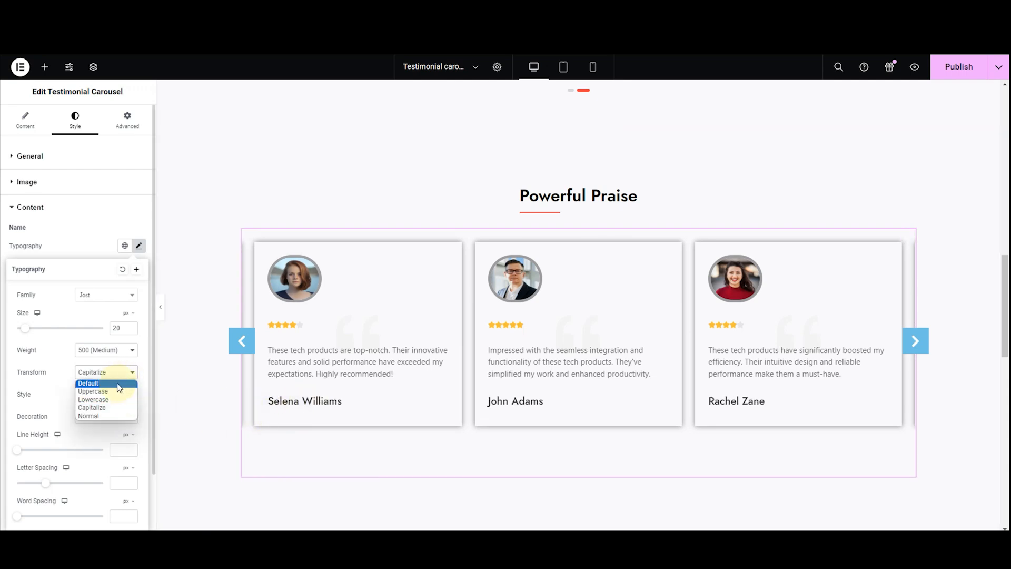
left_click(119, 388)
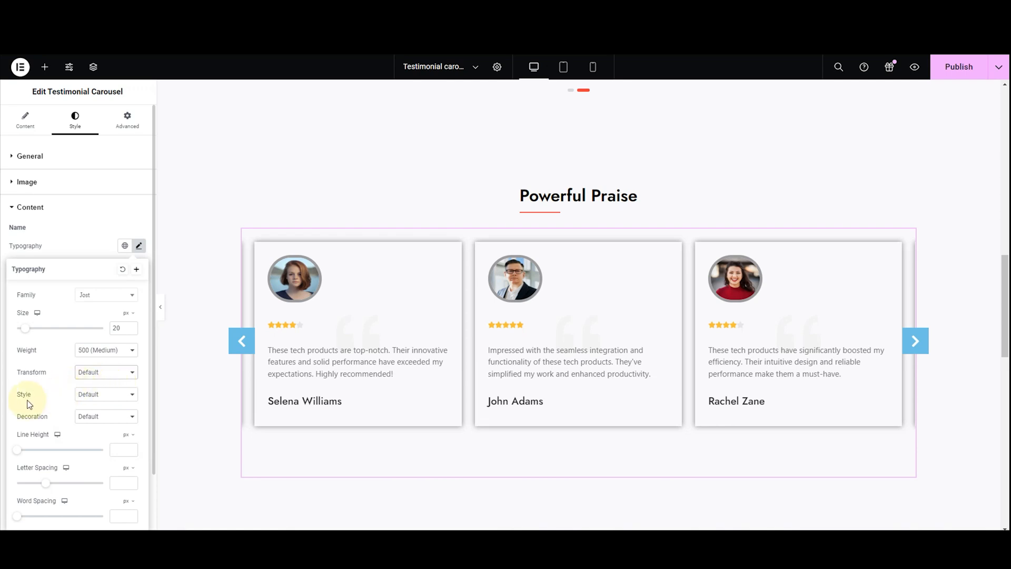
Try the Normal, Italic and Oblique font styles on the testimonial names and return to Default
left_click(93, 399)
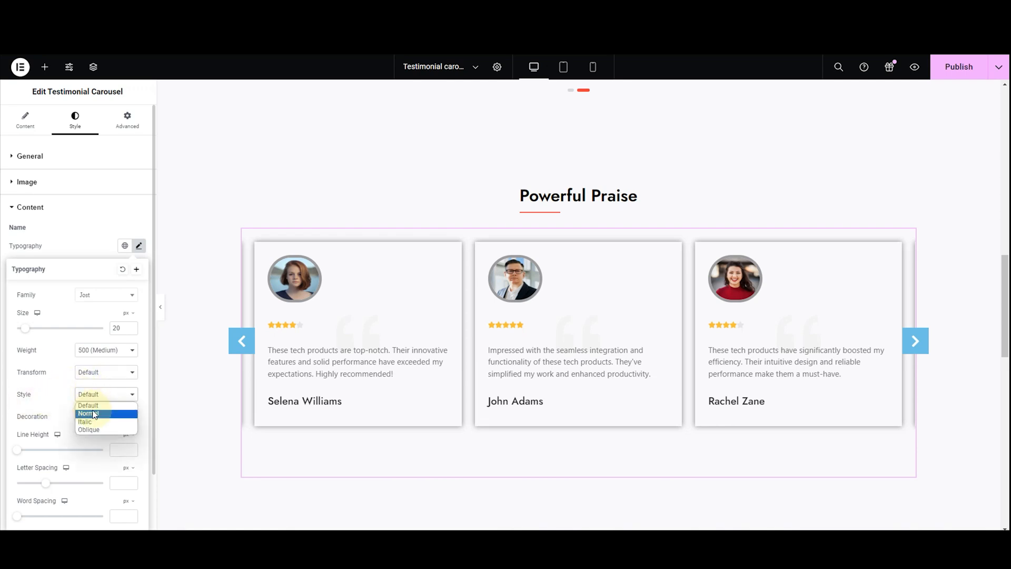
left_click(89, 412)
left_click(95, 401)
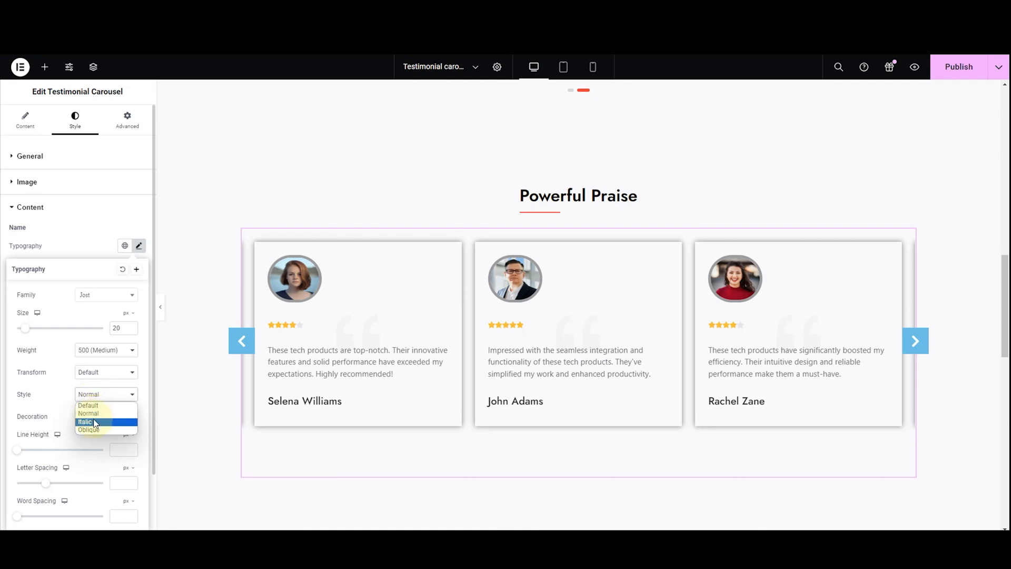
left_click(92, 420)
left_click(101, 401)
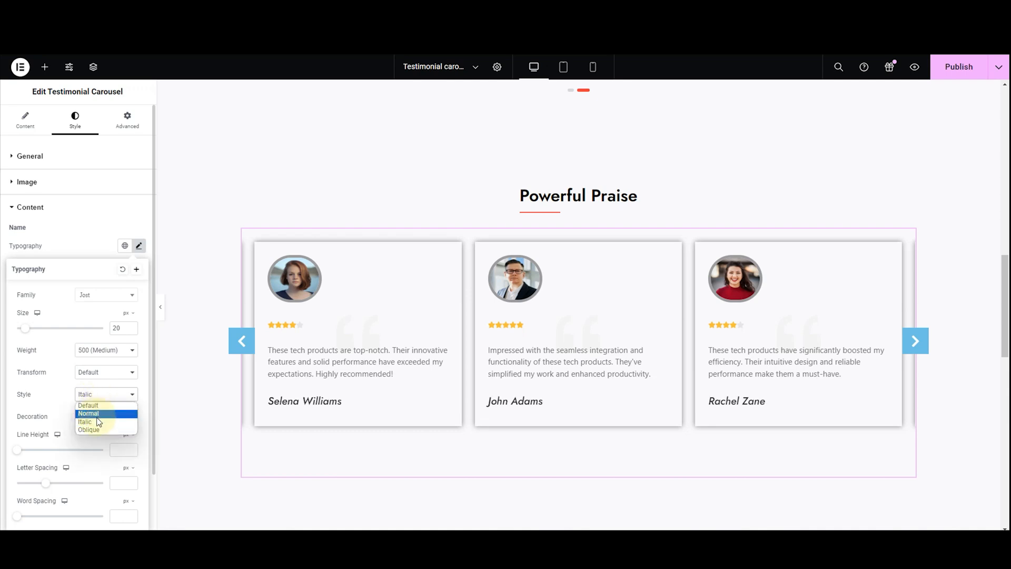
left_click(98, 429)
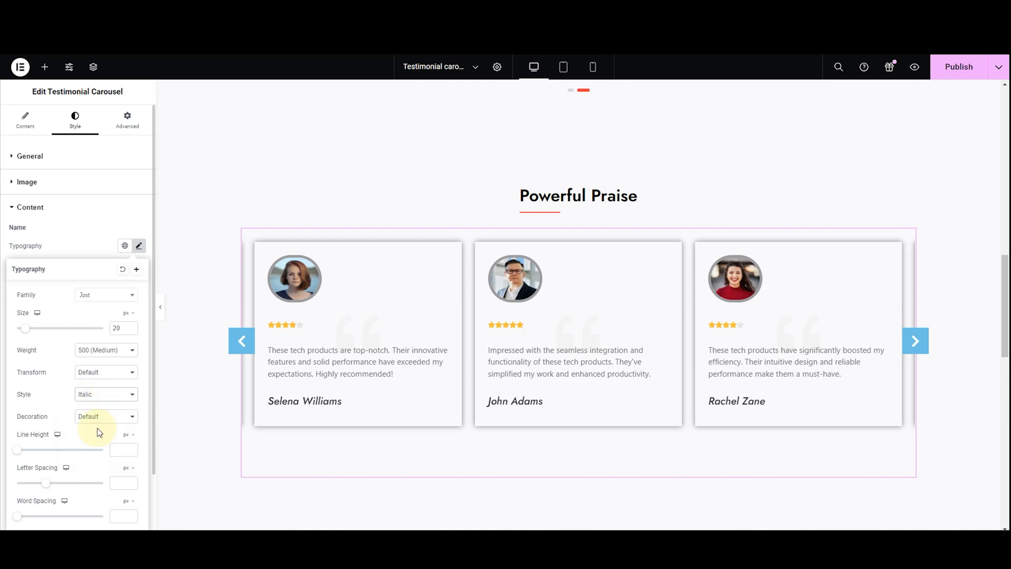
left_click(105, 402)
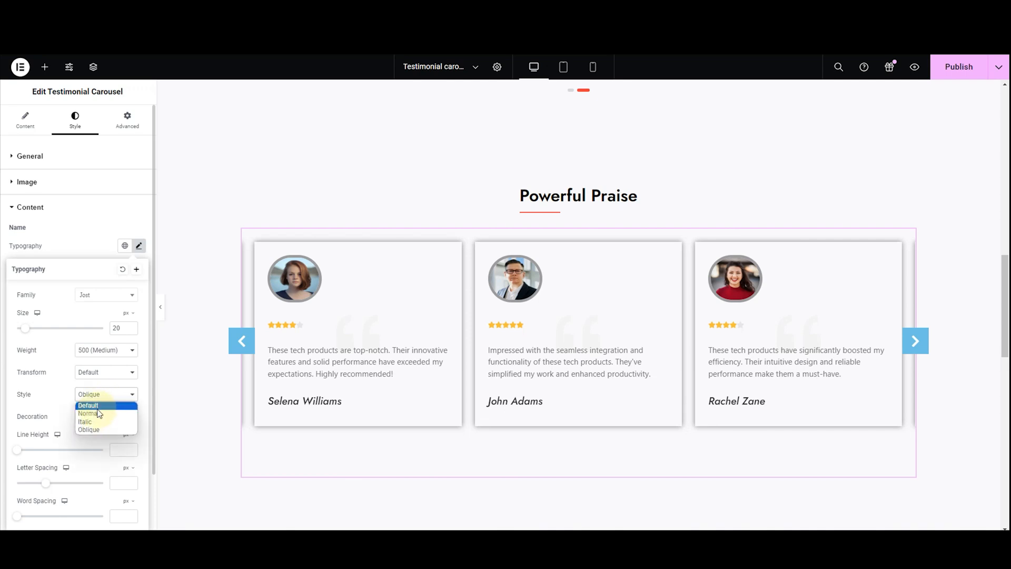
left_click(97, 409)
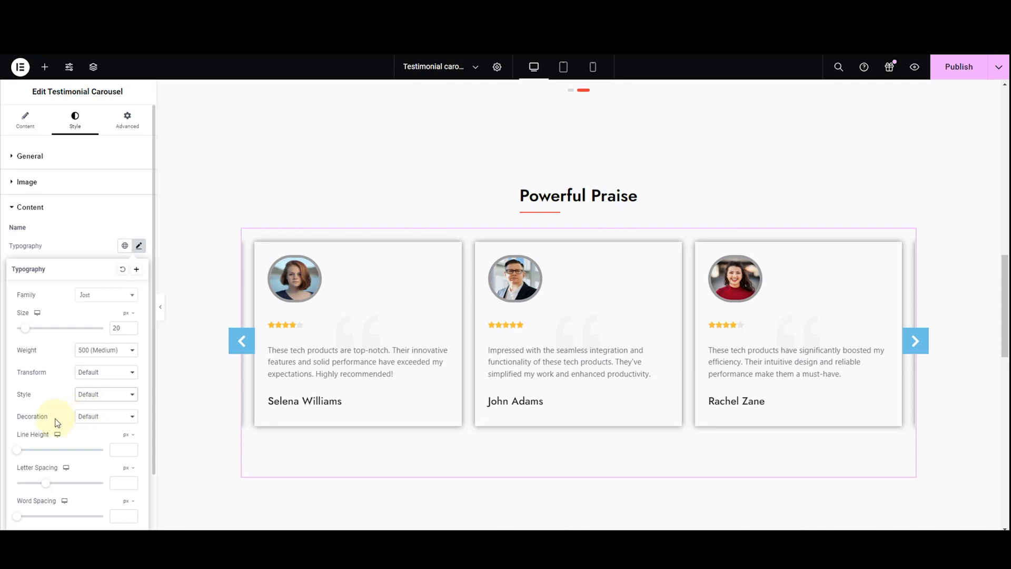
Compare the Underline, Overline and Line Through decorations on the testimonial names and settle on None
left_click(91, 417)
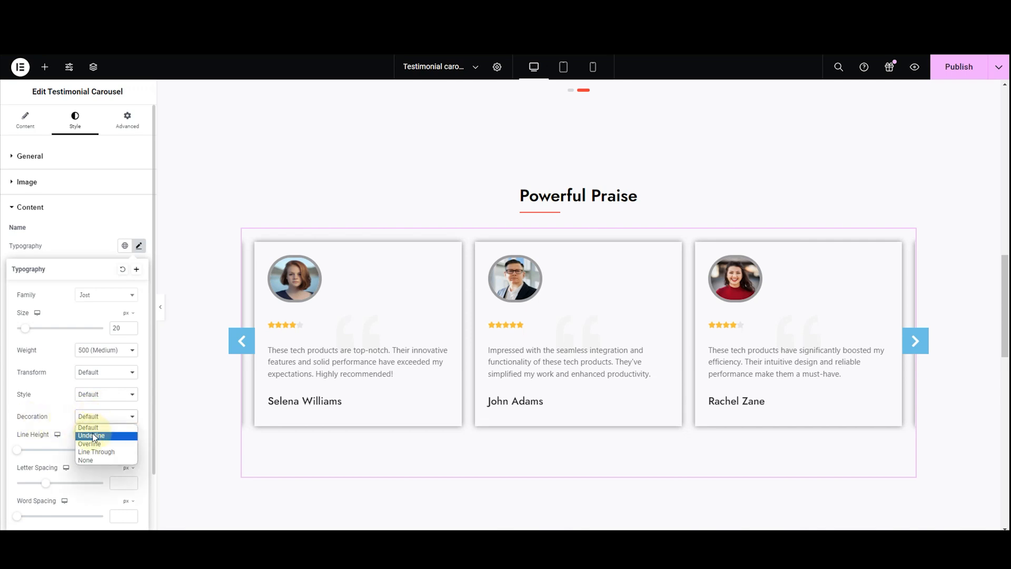
left_click(91, 436)
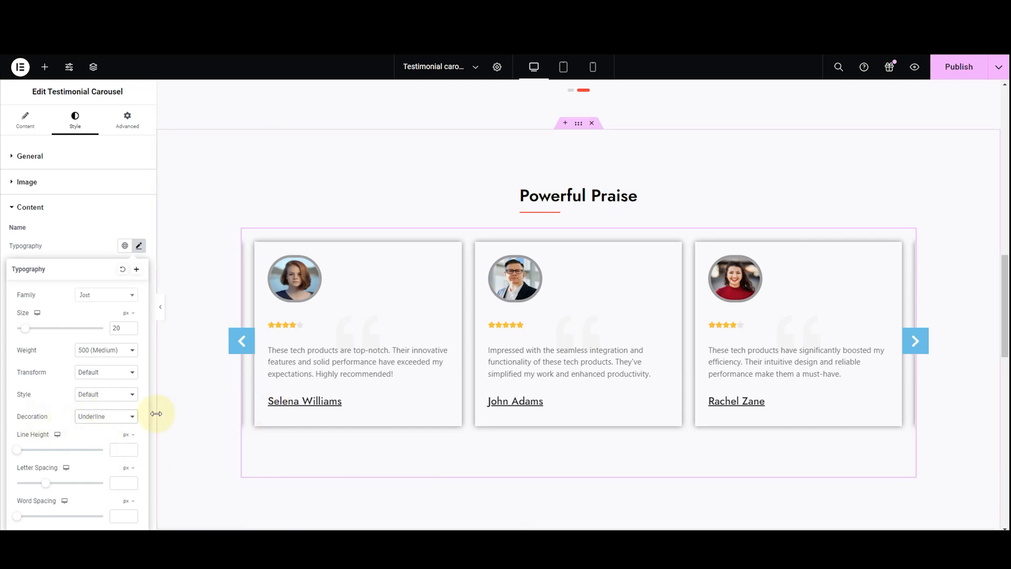
left_click(110, 417)
left_click(111, 444)
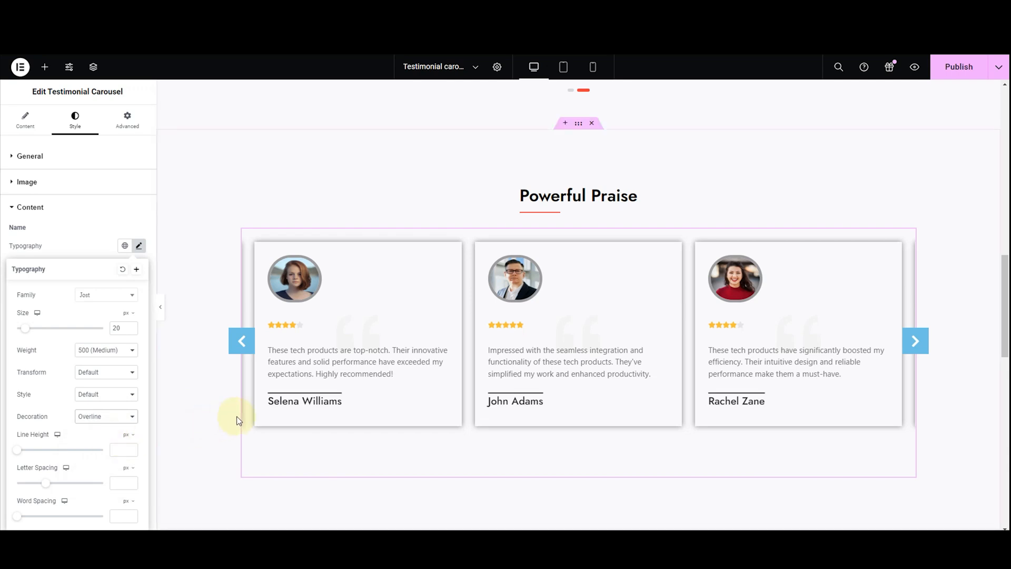
left_click(100, 419)
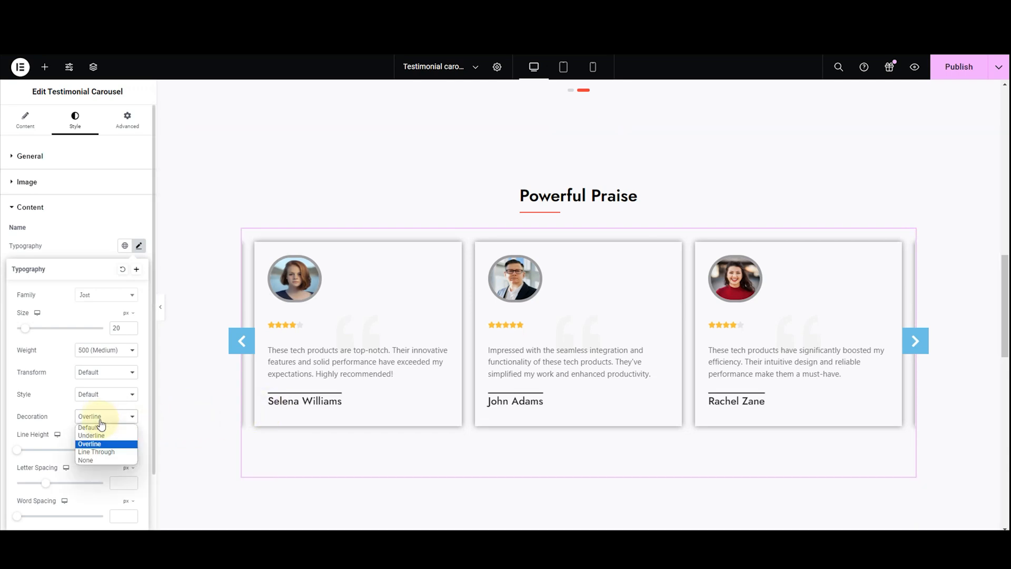
left_click(108, 450)
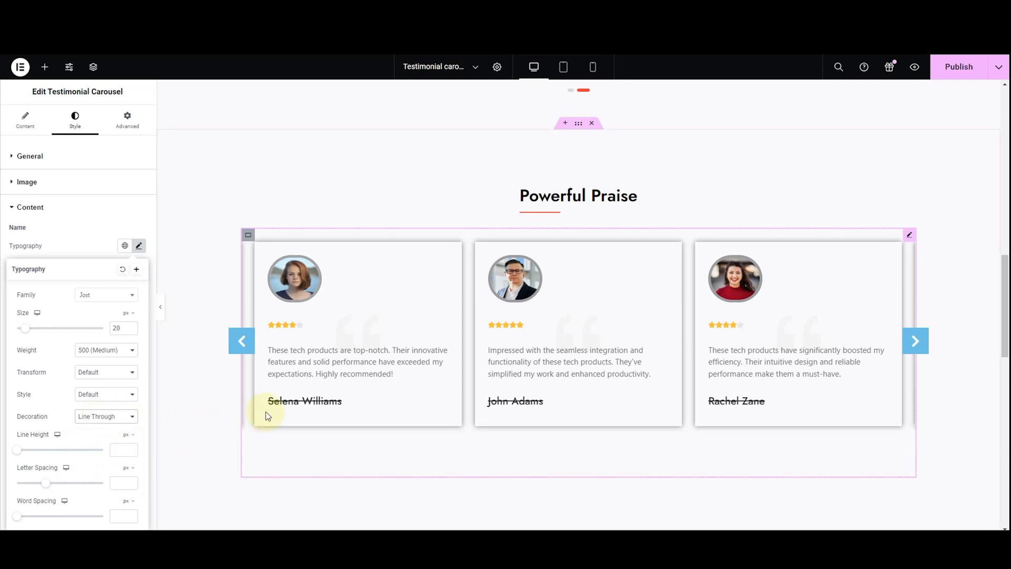
left_click(106, 421)
left_click(100, 460)
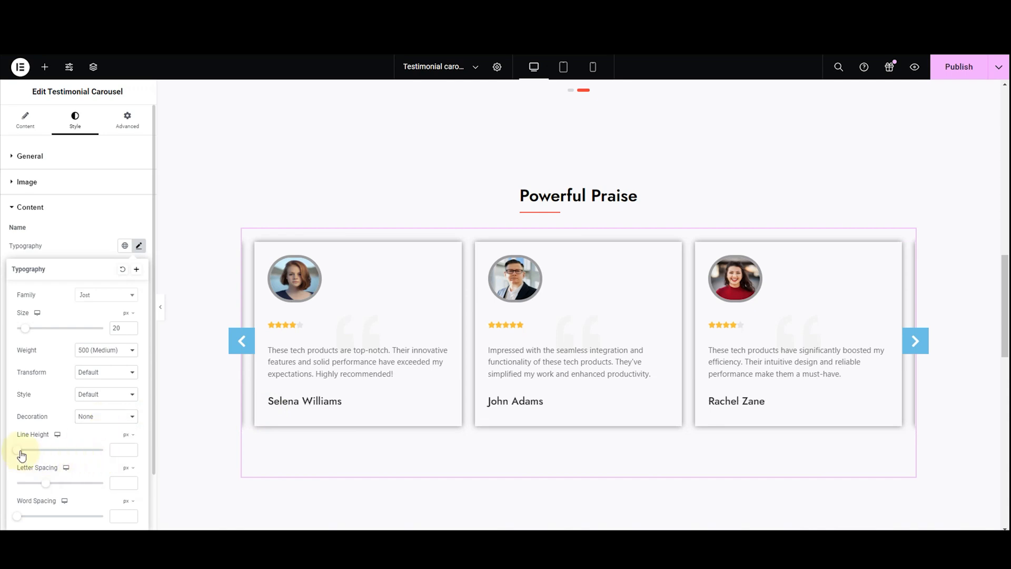
Try different line height, letter spacing and word spacing on the testimonial names and undo the changes
left_click_drag(20, 453, 61, 463)
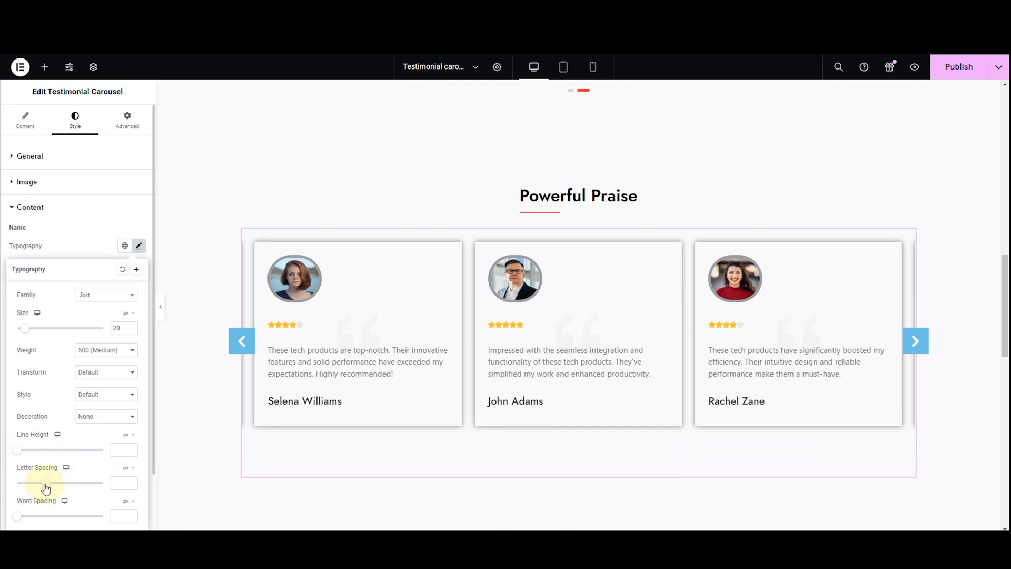
mouse_move(45, 489)
left_mouse_down()
mouse_move(59, 489)
mouse_move(37, 487)
left_mouse_up()
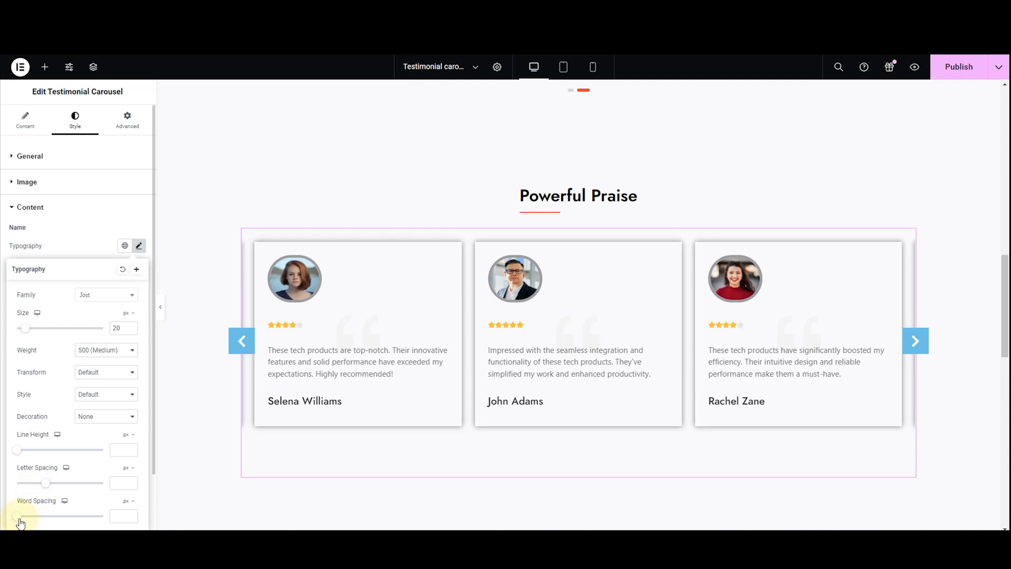
left_click_drag(19, 518, 27, 519)
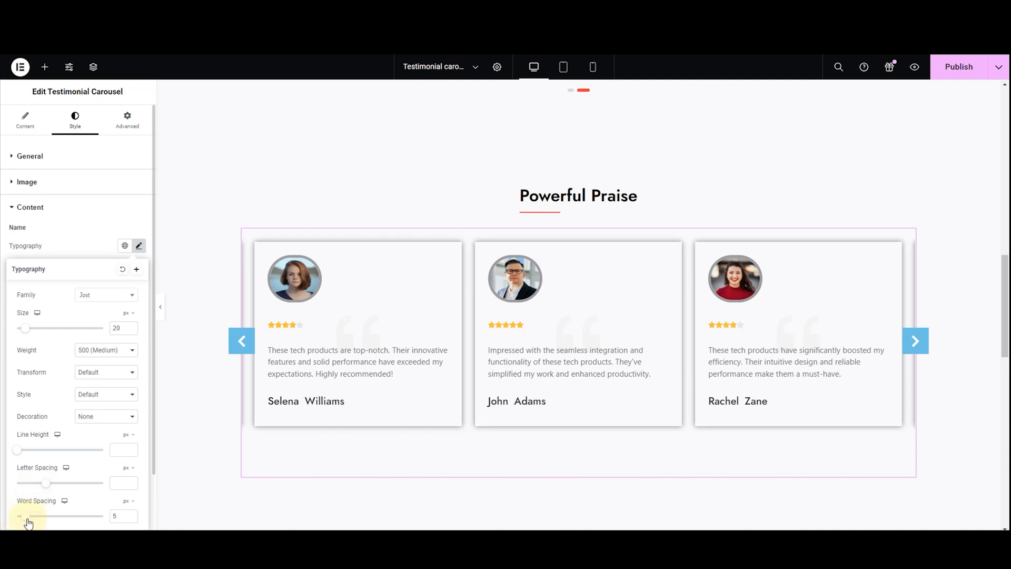
key("ctrl+z")
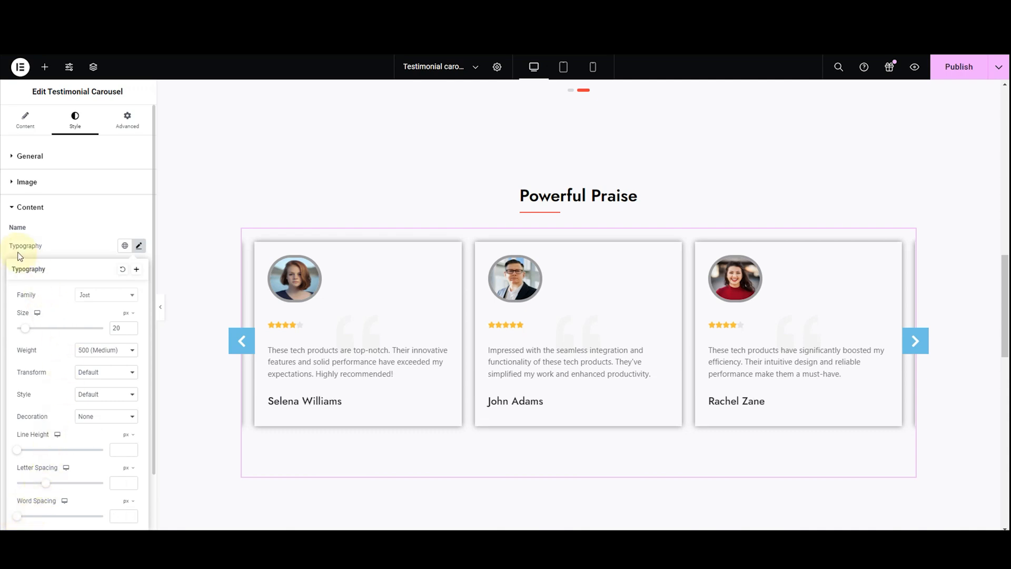
Give the testimonial names a solid color of black, #000000
scroll(21, 250, "down", 1)
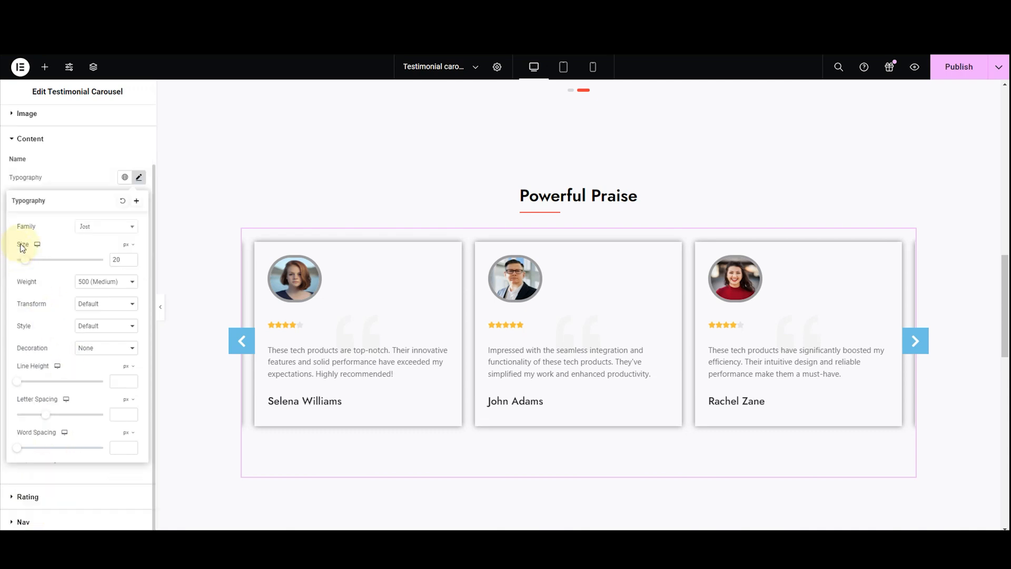
left_click(30, 194)
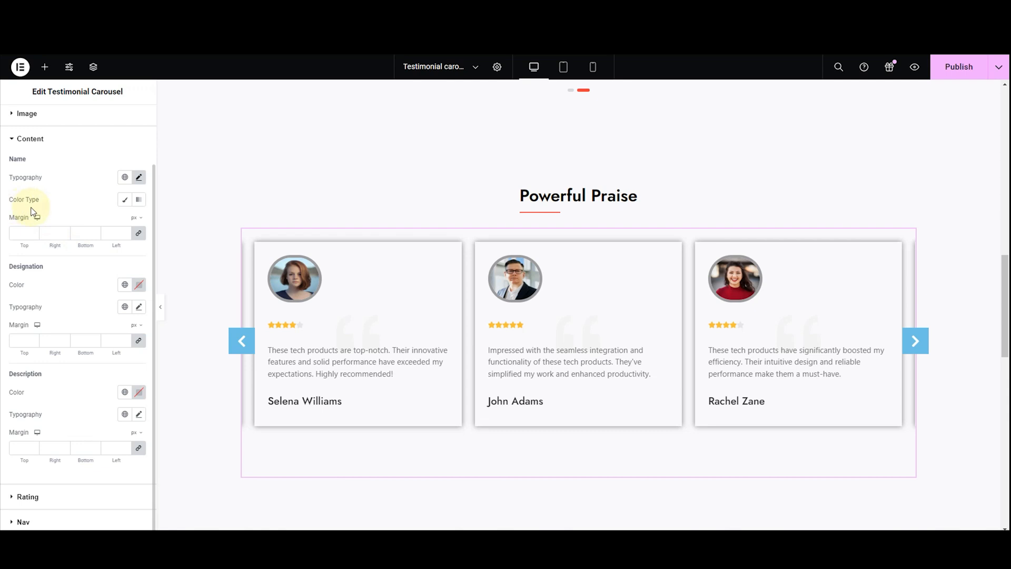
left_click(125, 202)
left_click(138, 222)
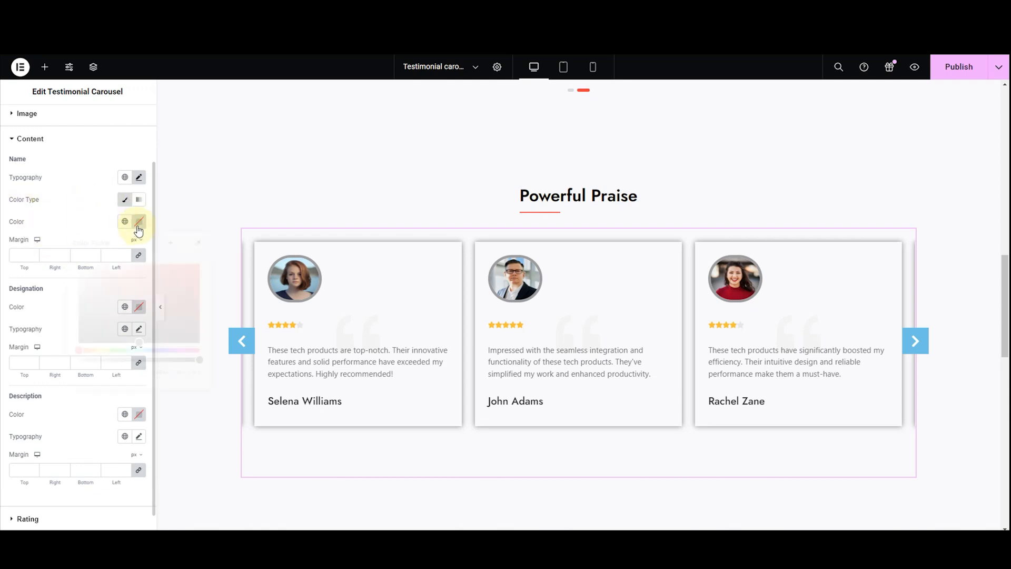
mouse_move(129, 311)
left_mouse_down()
mouse_move(141, 356)
mouse_move(138, 343)
mouse_move(191, 291)
mouse_move(84, 310)
mouse_move(79, 349)
left_mouse_up()
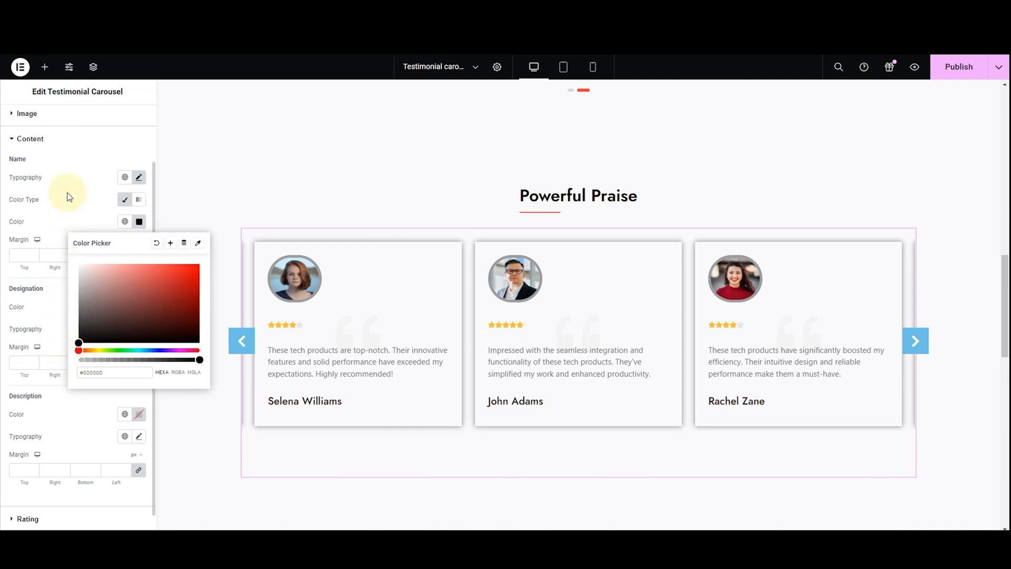
Try the Gradient color type on the testimonial names and switch back to the solid color
left_click(125, 210)
left_click(139, 206)
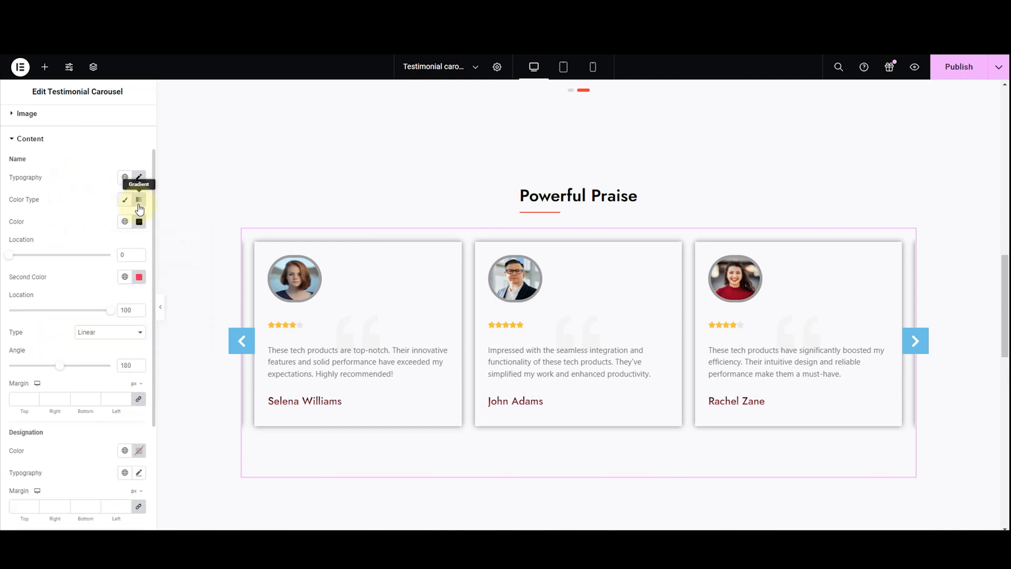
left_click(125, 205)
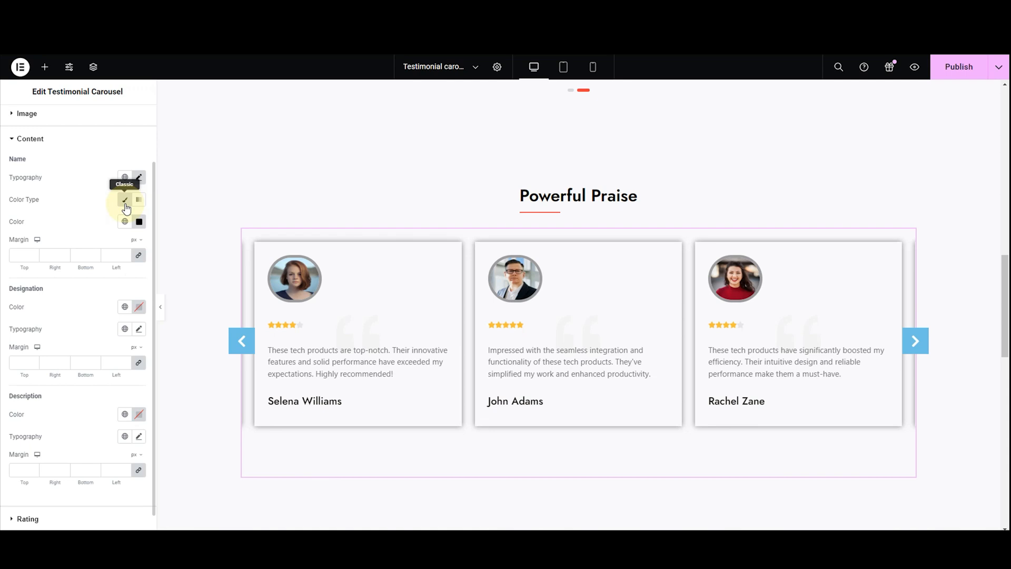
Set the testimonial names' margin to 1 px on all four sides
left_click(49, 255)
type("1")
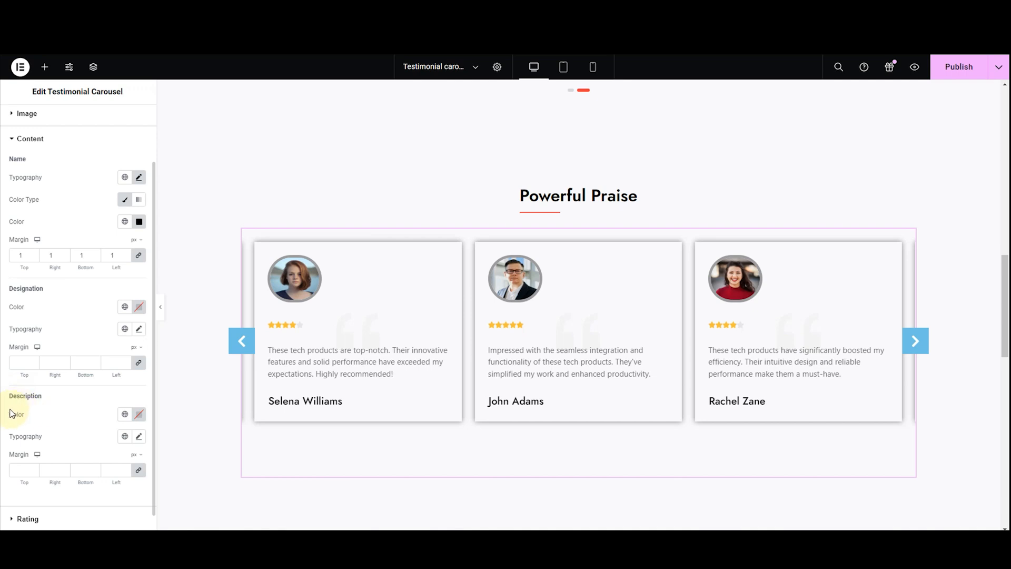
Set the testimonial description text color to black, #000000
left_click(141, 415)
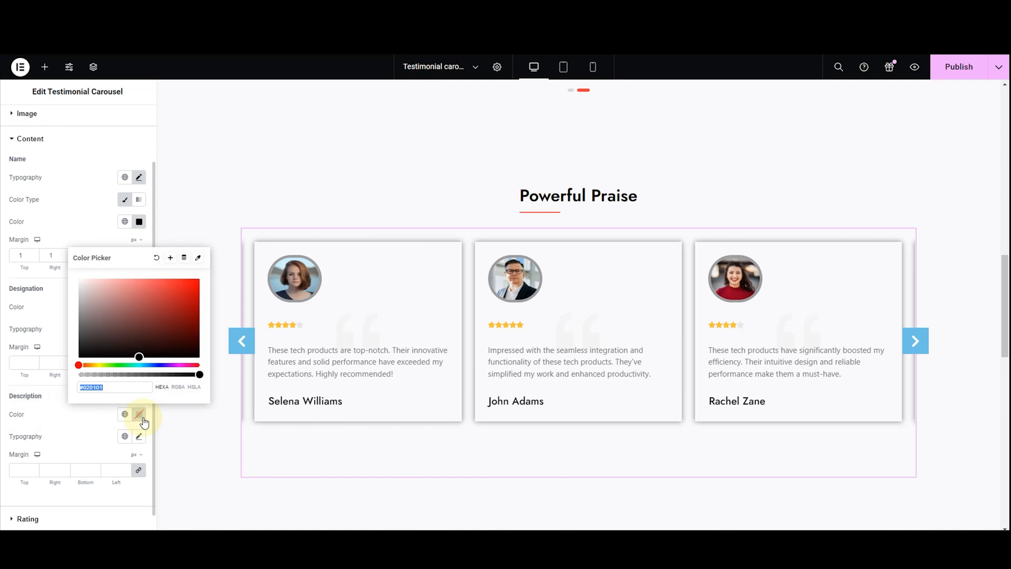
left_click_drag(139, 356, 141, 373)
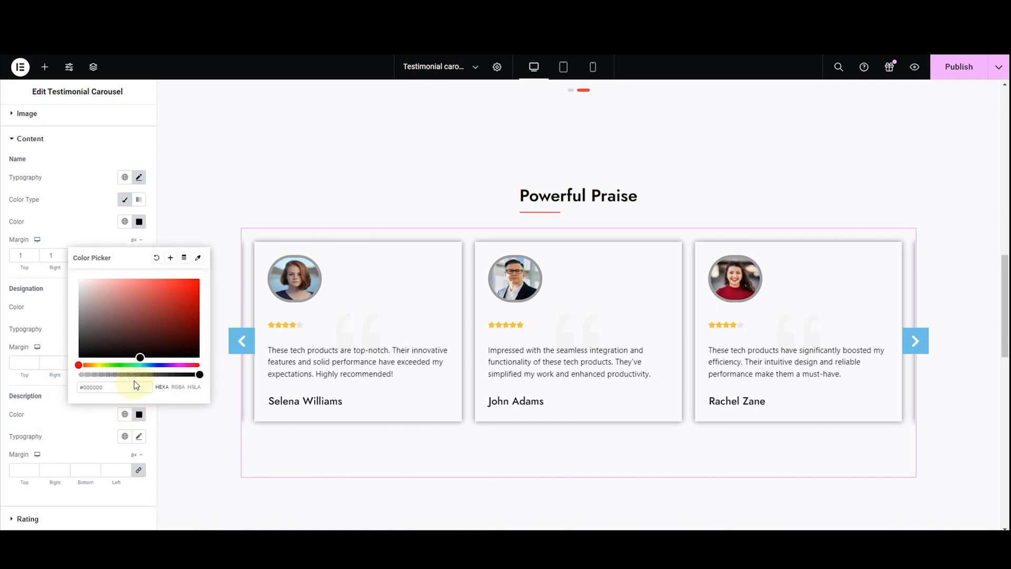
left_click(63, 419)
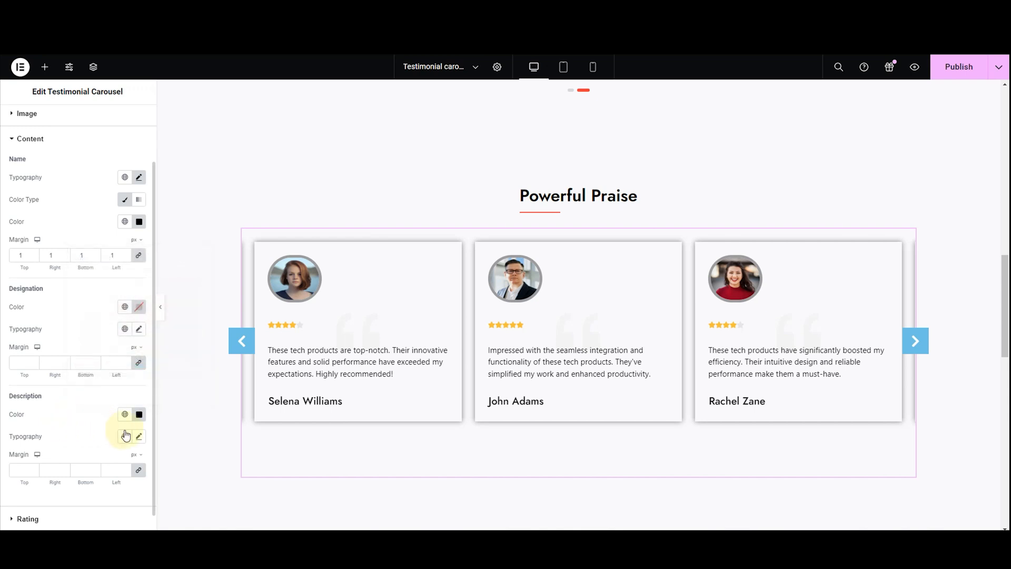
Try the Arial and Verdana font families on the testimonial descriptions and settle on Jost
left_click(139, 437)
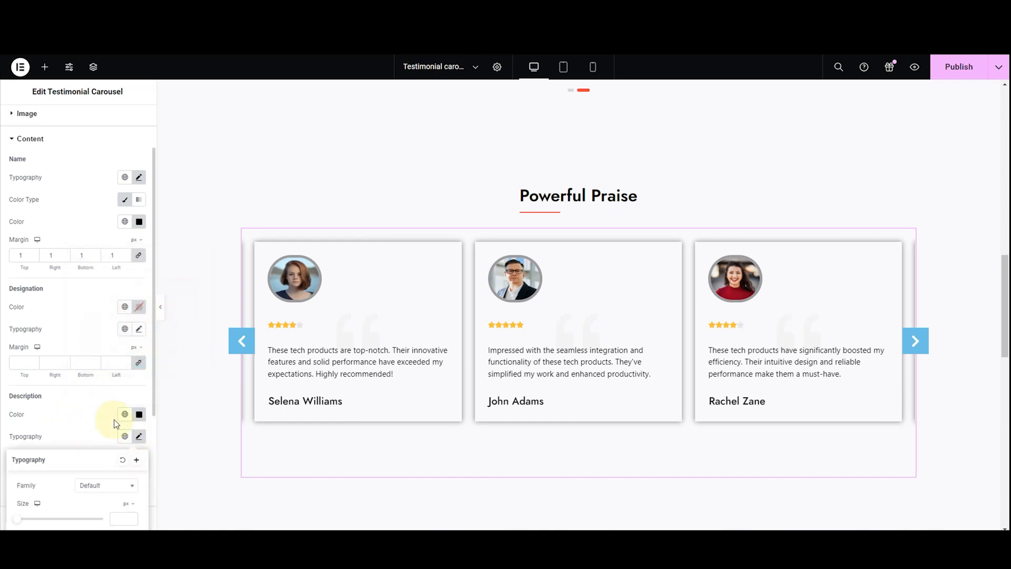
scroll(125, 468, "down", 3)
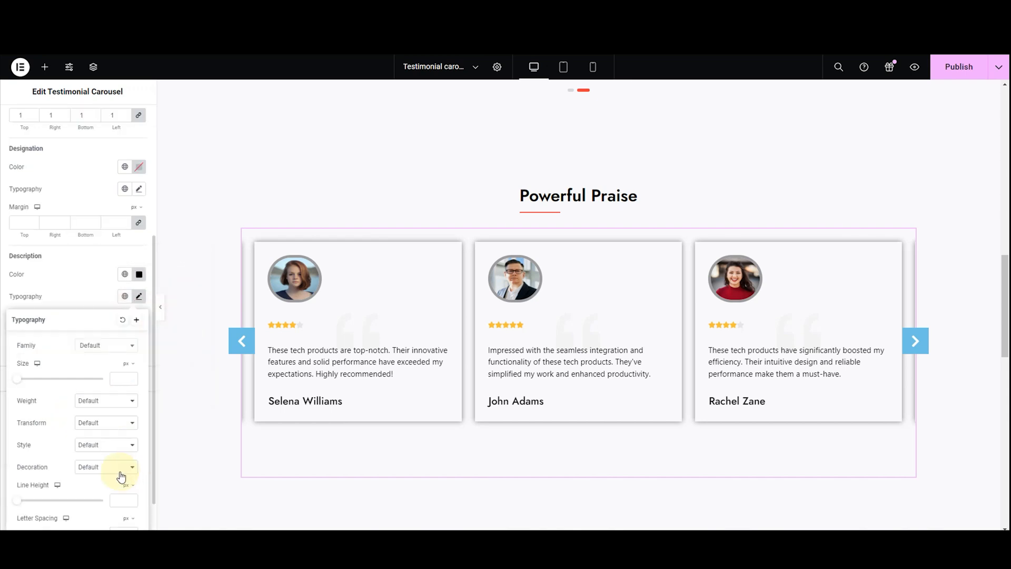
left_click(98, 347)
left_click(98, 403)
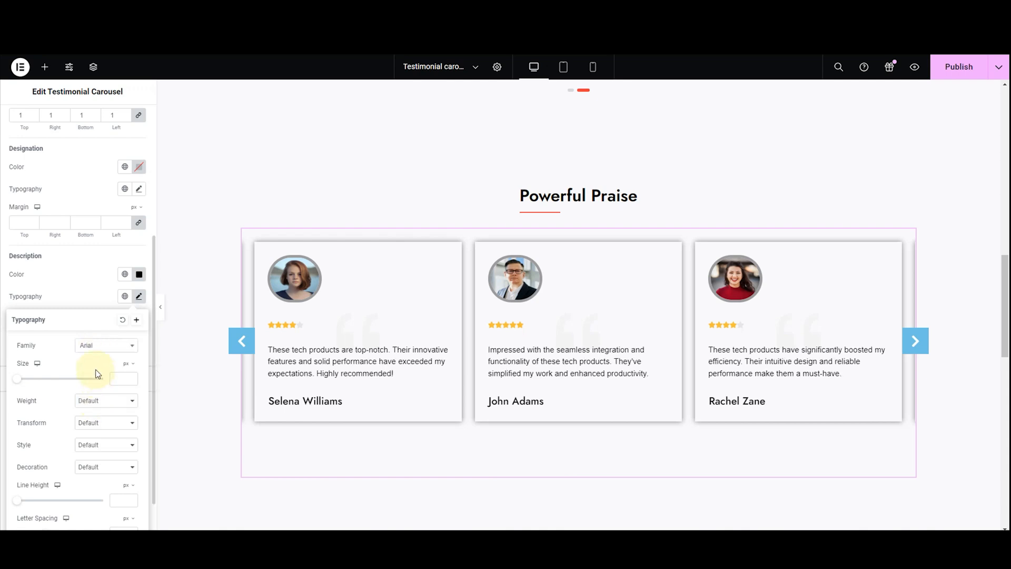
left_click(97, 348)
left_click(97, 425)
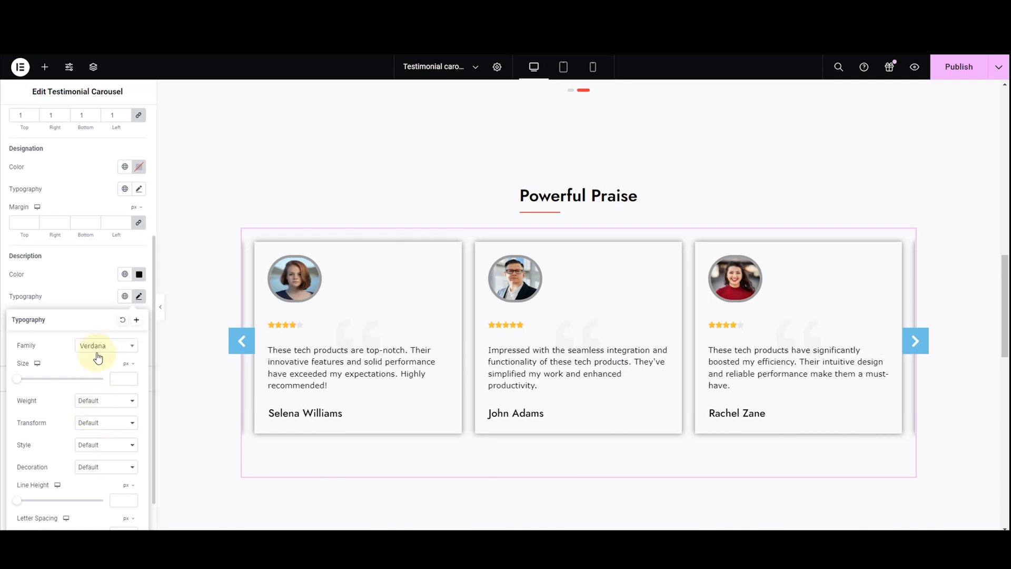
left_click(98, 346)
type("jo")
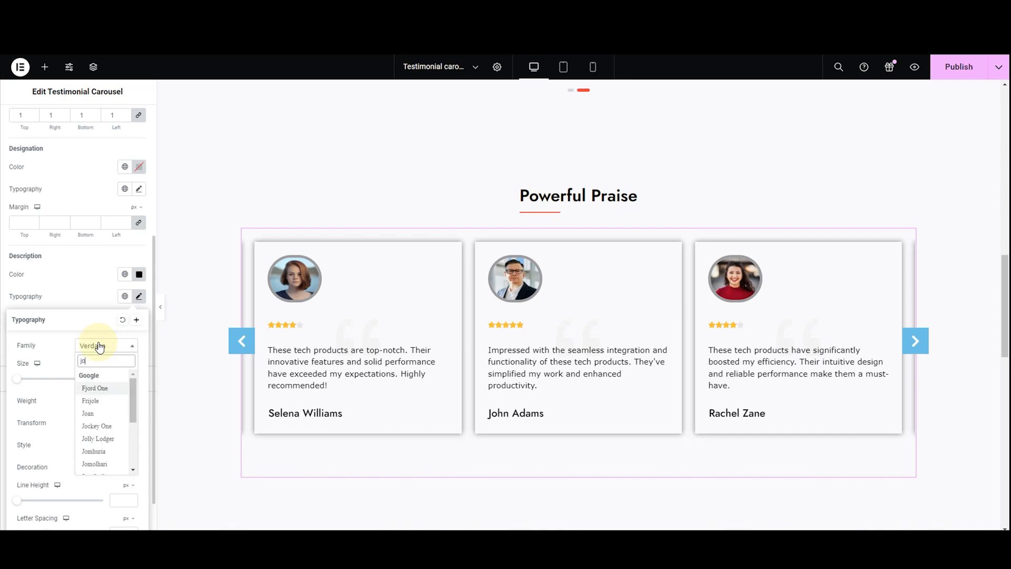
type("s")
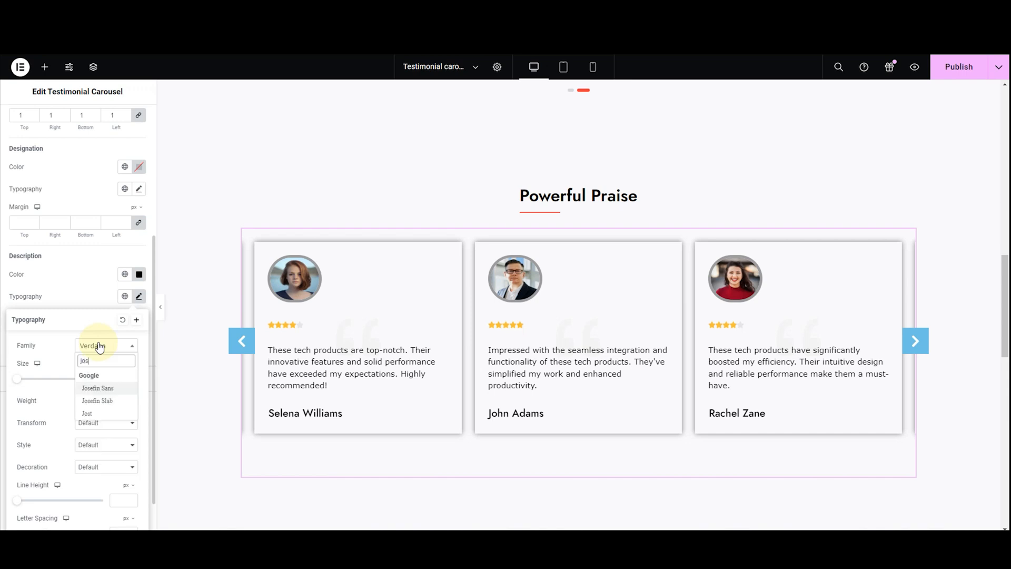
left_click(93, 414)
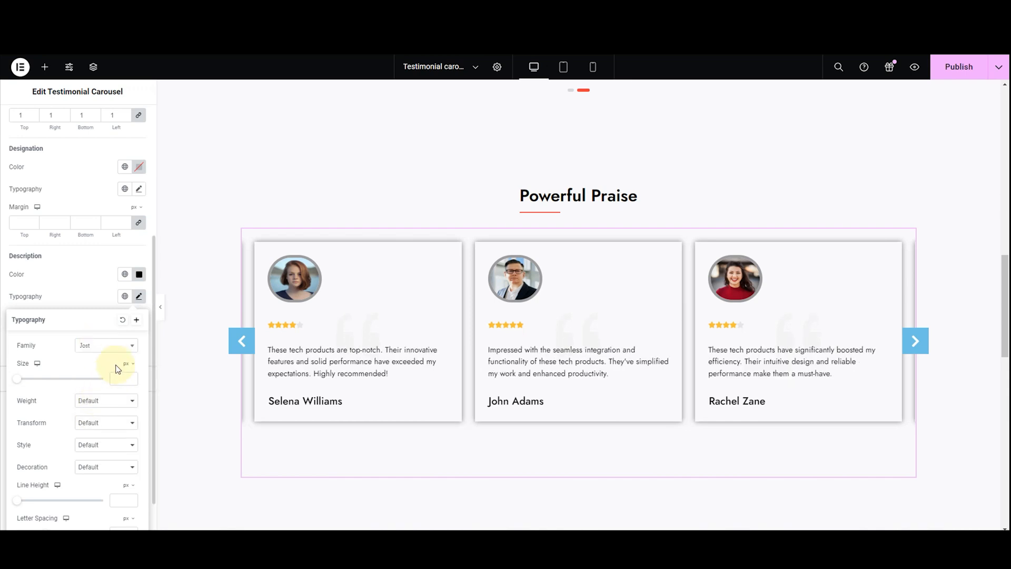
Set the testimonial descriptions' font size to 16 px and, after trying 400 (Normal), their weight to 300 (Light)
type("1")
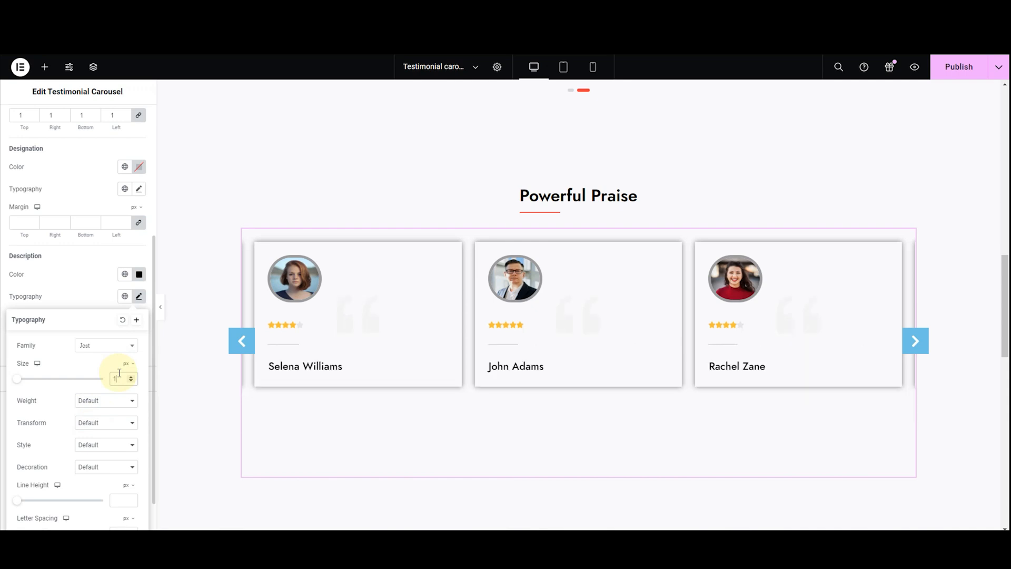
type("6")
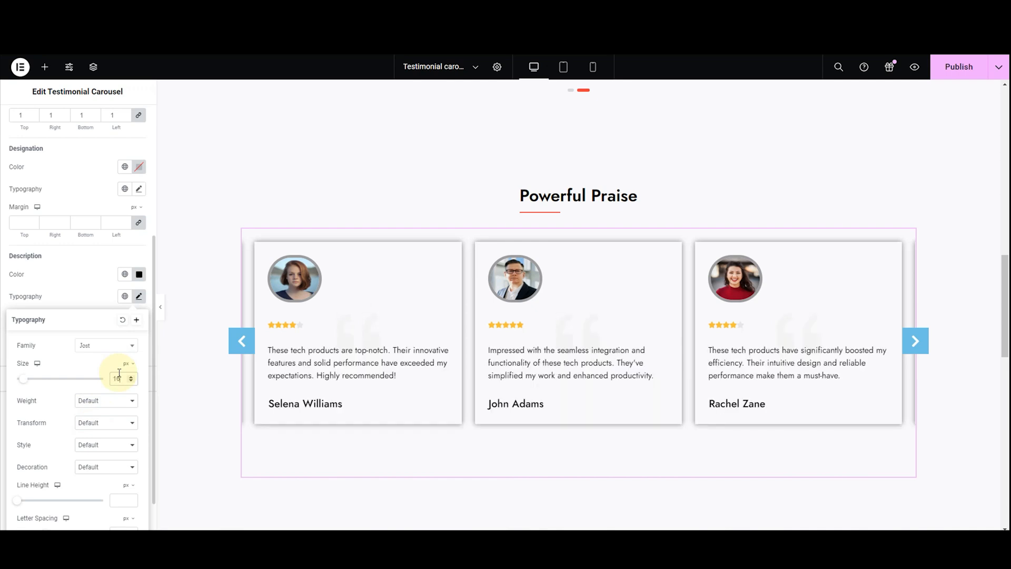
left_click(111, 404)
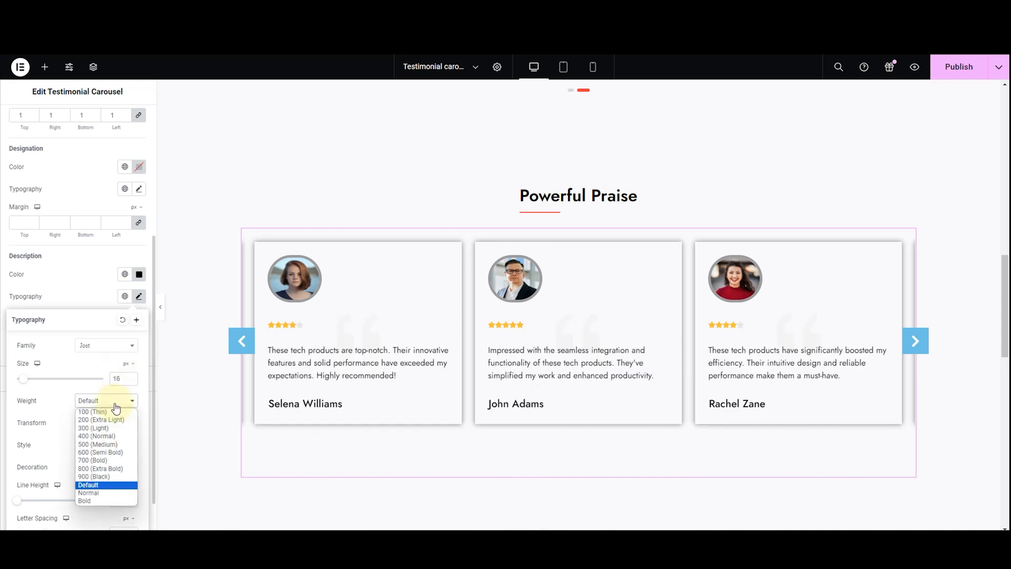
left_click(95, 436)
left_click(105, 401)
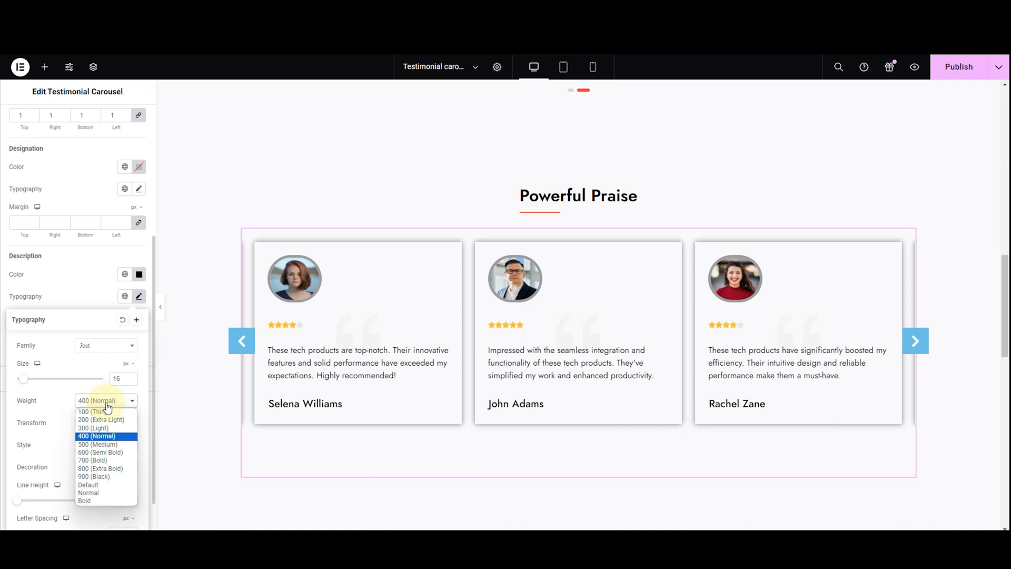
left_click(95, 429)
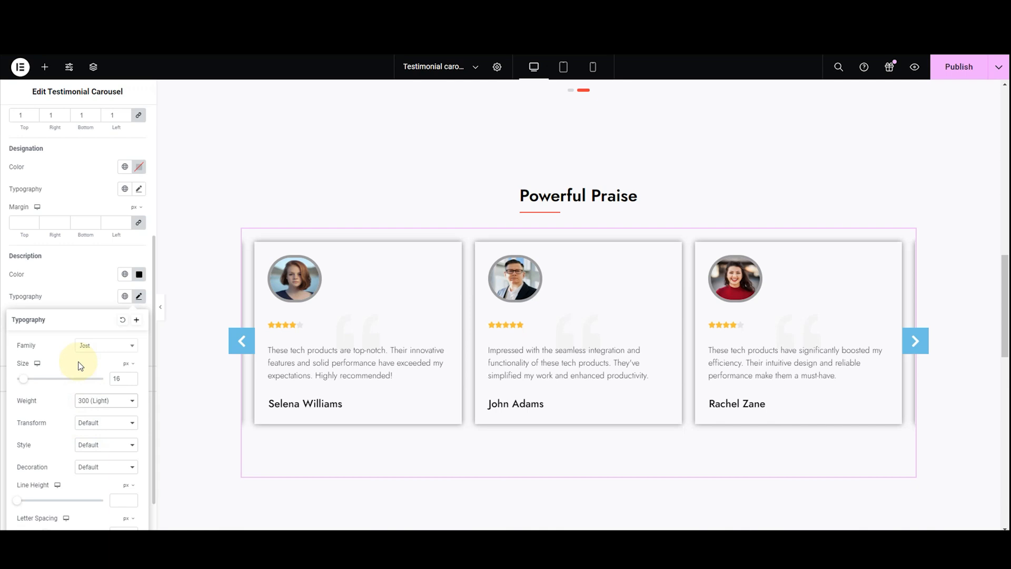
left_click(68, 310)
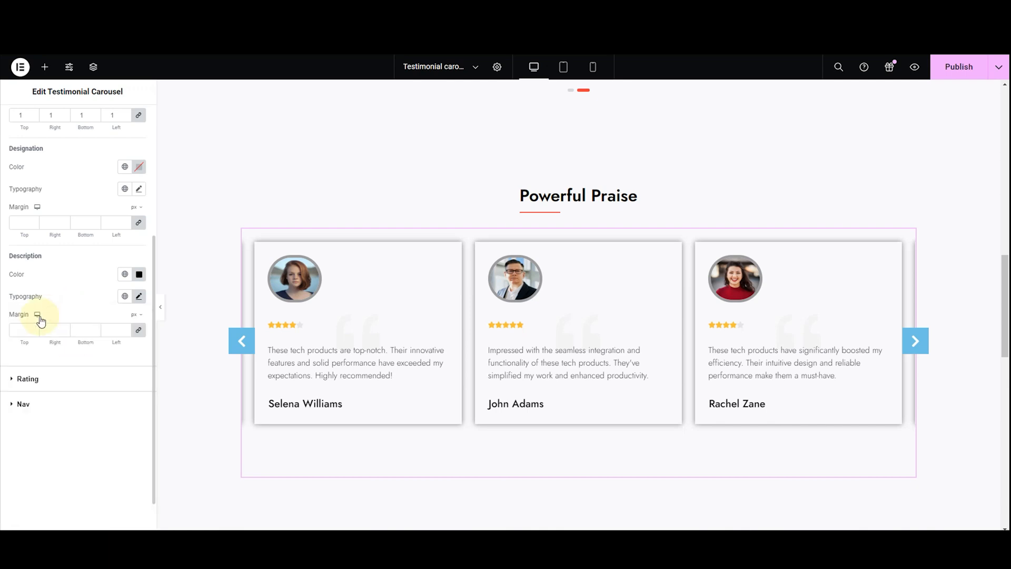
Try margins of 3, 4 and 1 px on the testimonial descriptions and clear the margin again
left_click(27, 329)
type("3")
scroll(31, 327, "up", 2)
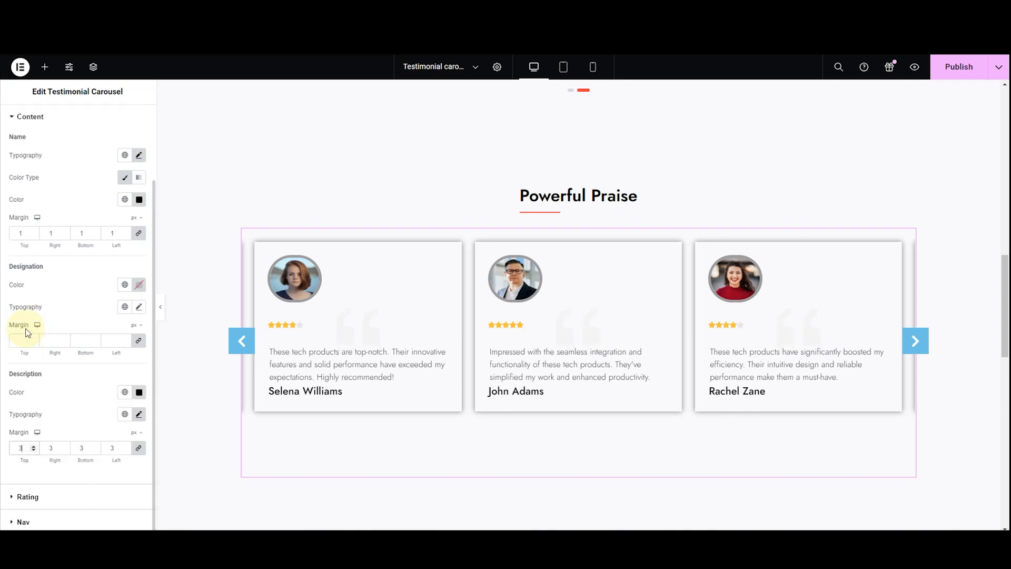
key("BackSpace")
type("5")
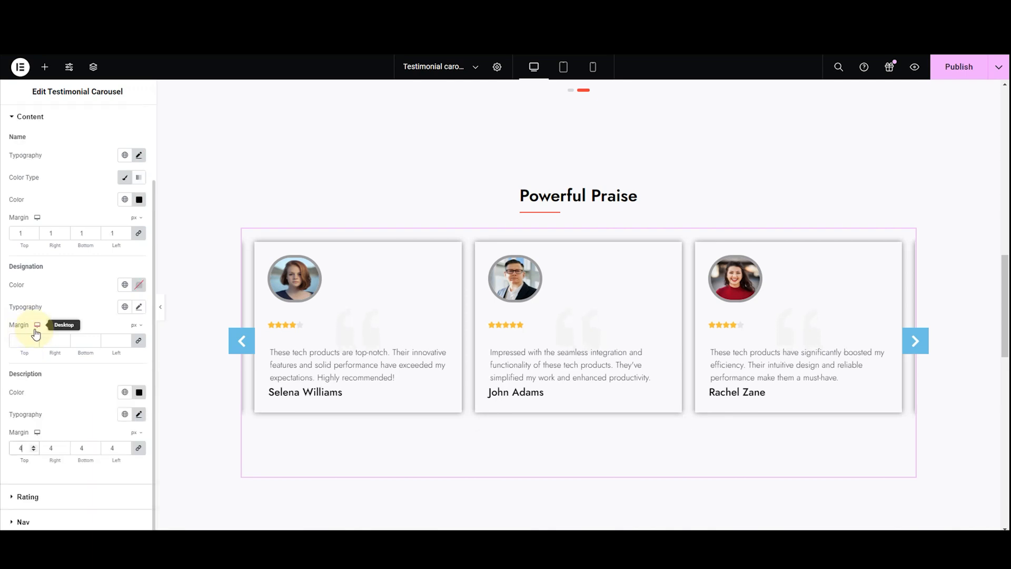
key("BackSpace")
type("2")
key("BackSpace")
type("1")
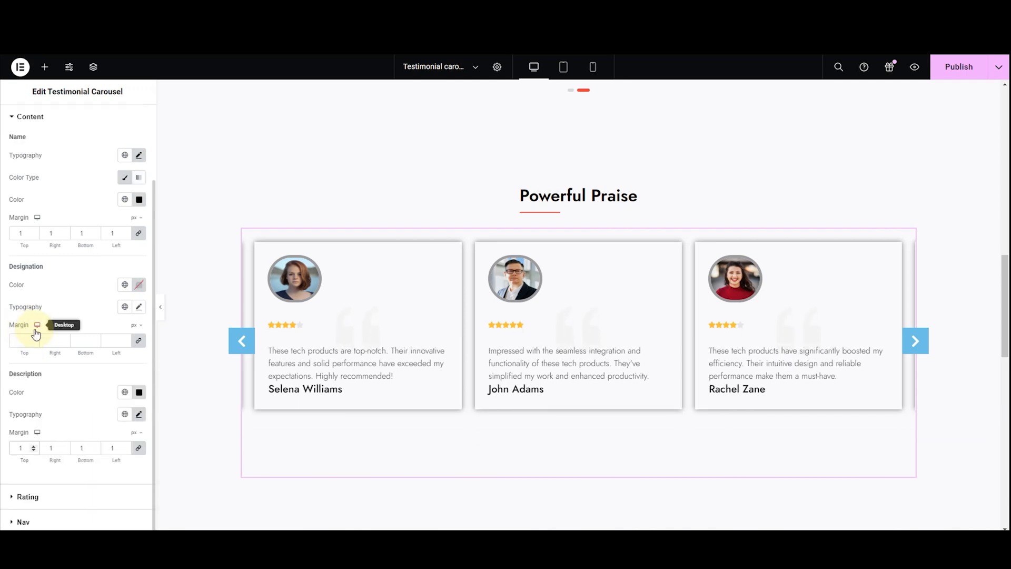
key("BackSpace")
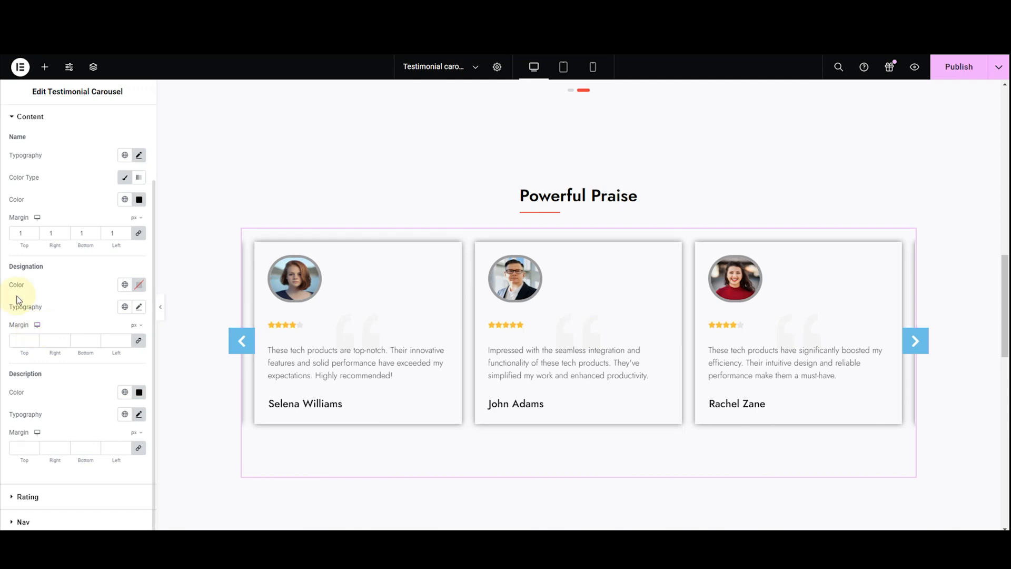
Set the rating stars' size to 18 and the space between them to 4
left_click(25, 119)
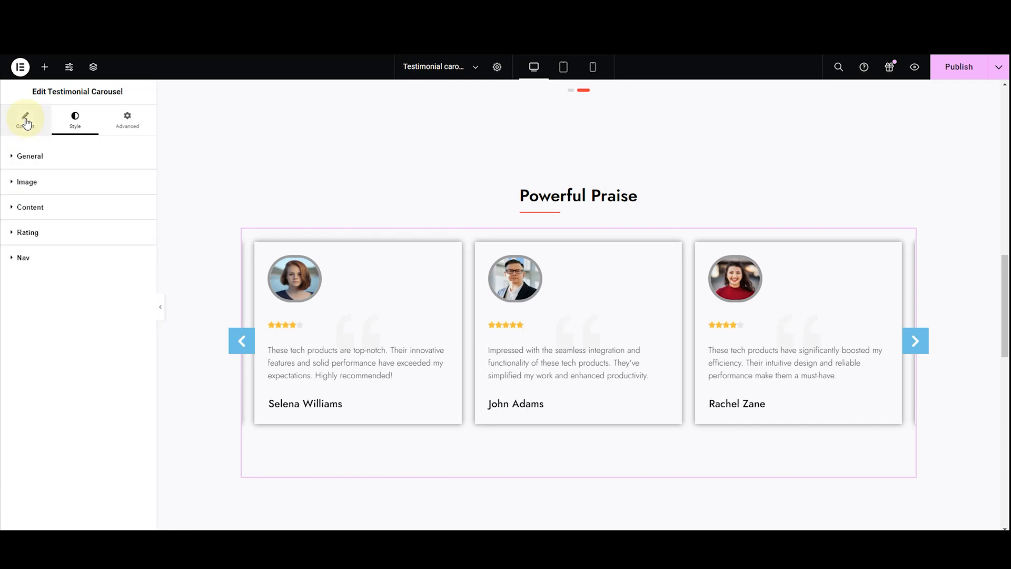
left_click(22, 234)
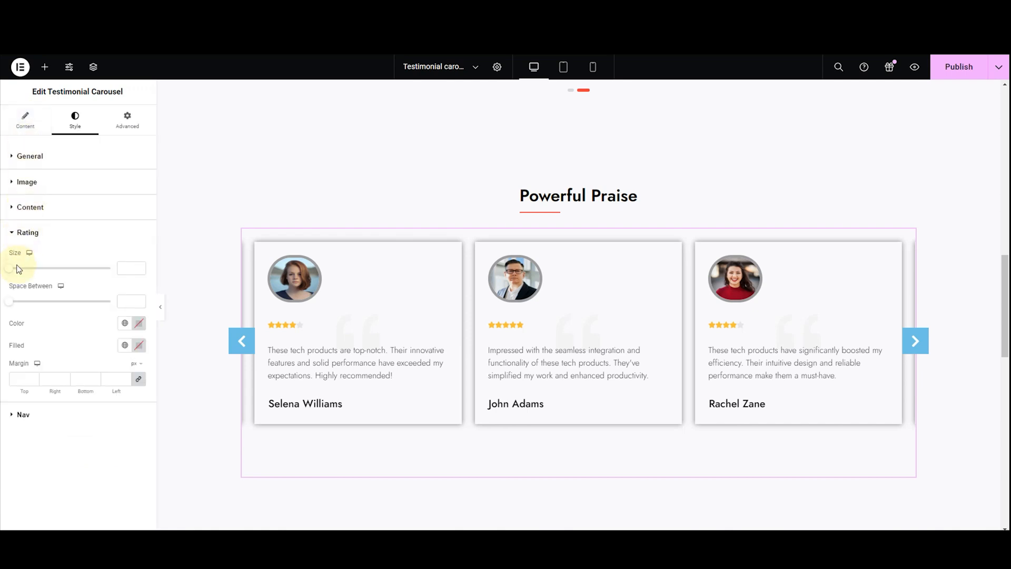
left_click_drag(11, 270, 27, 275)
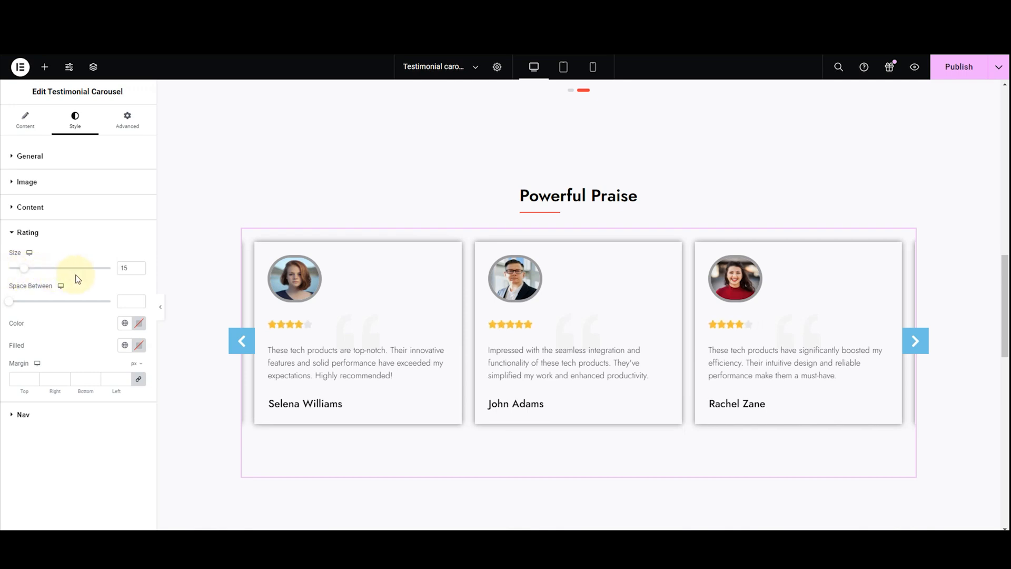
left_click(134, 271)
key("Up")
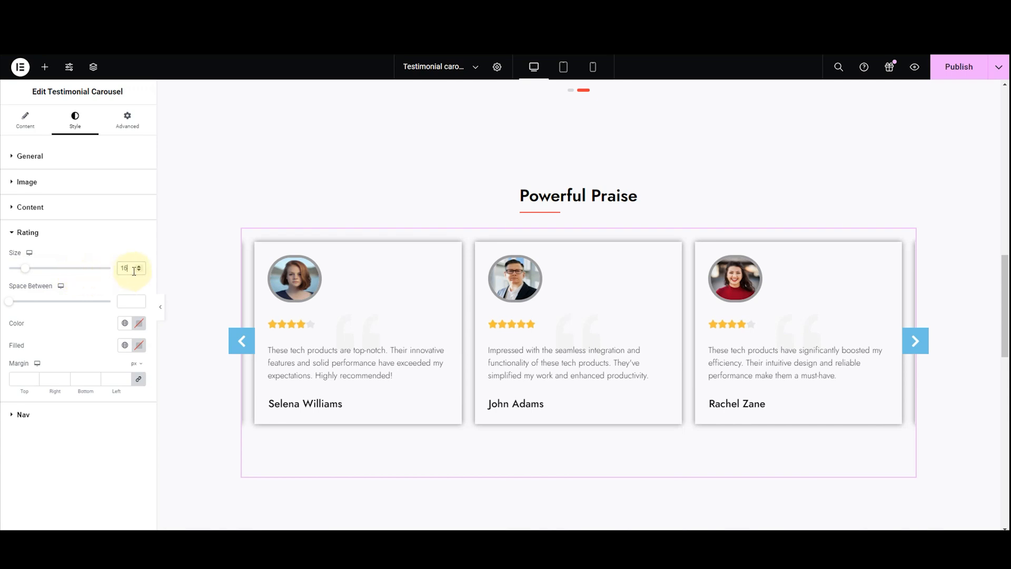
key("Up")
key("Up")
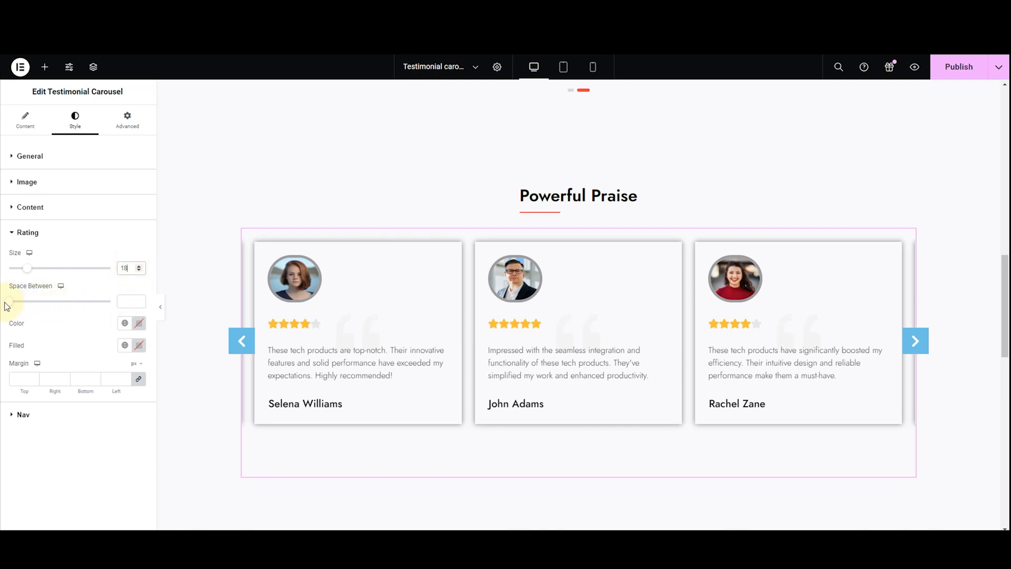
left_click_drag(9, 307, 45, 315)
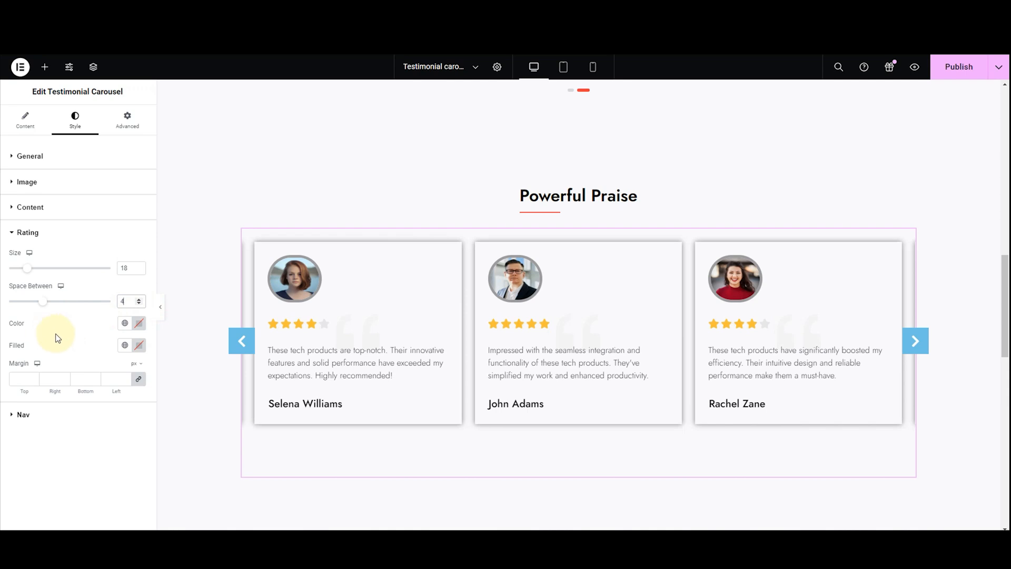
Set the base color of the rating stars to light gray, #D9D9D9
left_click(135, 327)
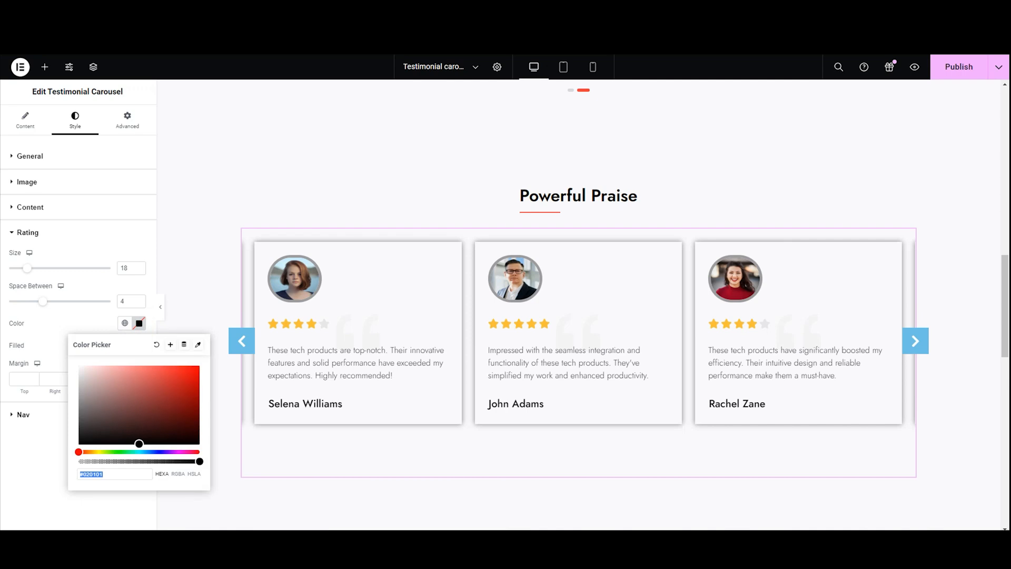
left_click_drag(146, 424, 79, 407)
double_click(113, 473)
key("BackSpace")
type("#D9D9D9")
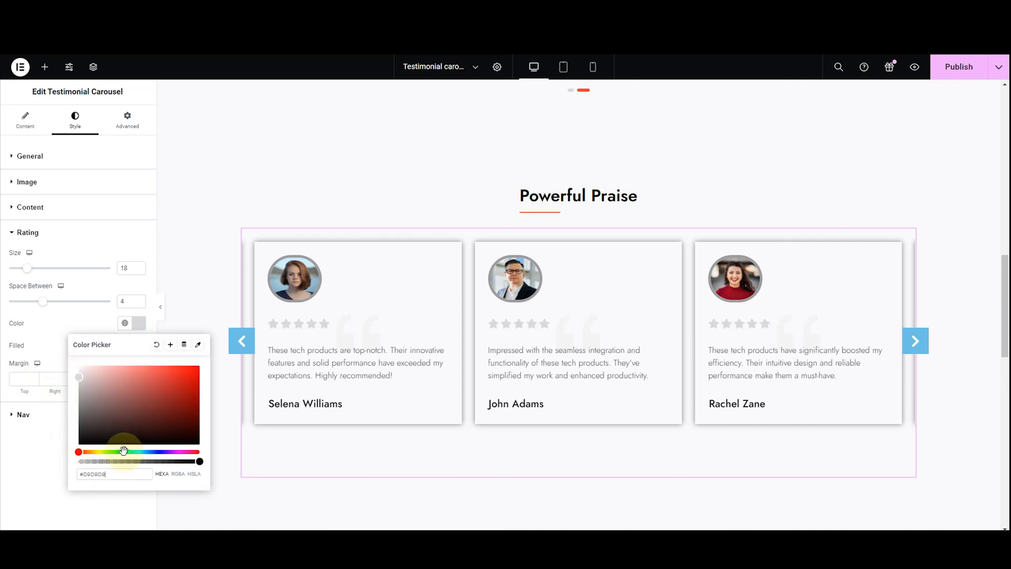
left_click(20, 350)
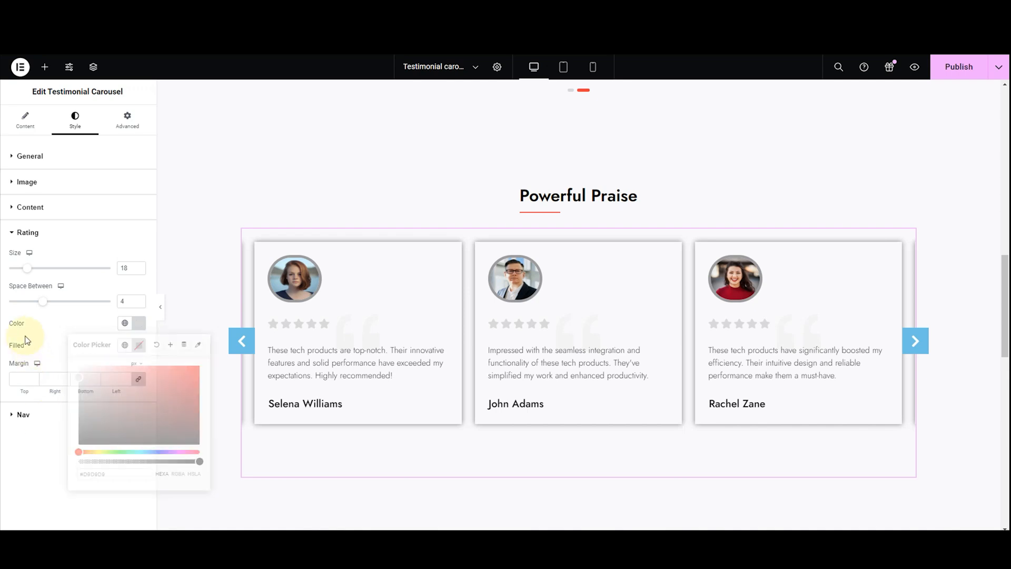
Set the filled color of the rating stars to orange, #FFB74A
left_click(127, 346)
left_click(137, 346)
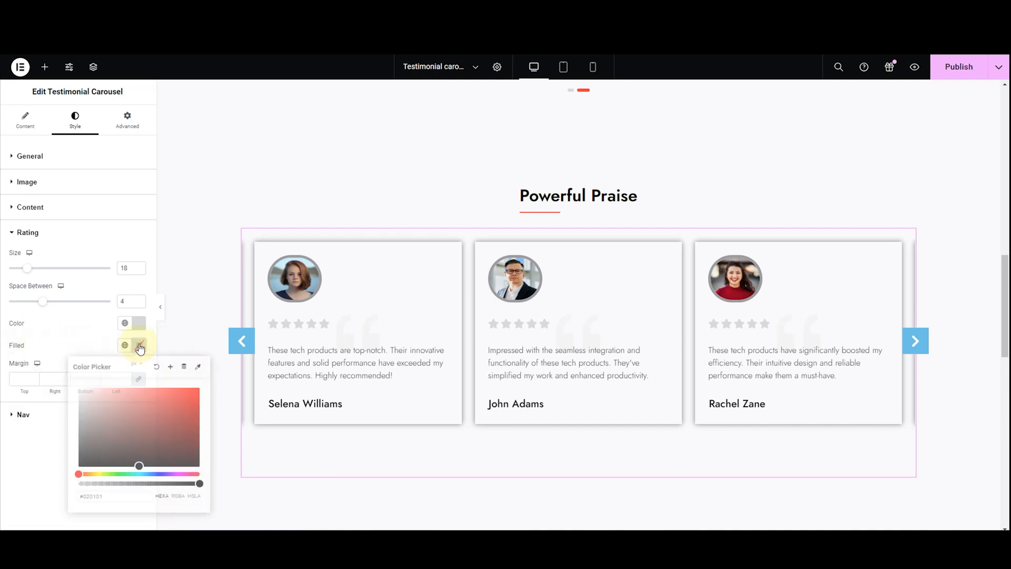
left_click(141, 463)
mouse_move(141, 463)
left_mouse_down()
mouse_move(165, 416)
mouse_move(128, 411)
left_mouse_up()
left_click_drag(79, 474, 87, 476)
left_click_drag(128, 411, 136, 393)
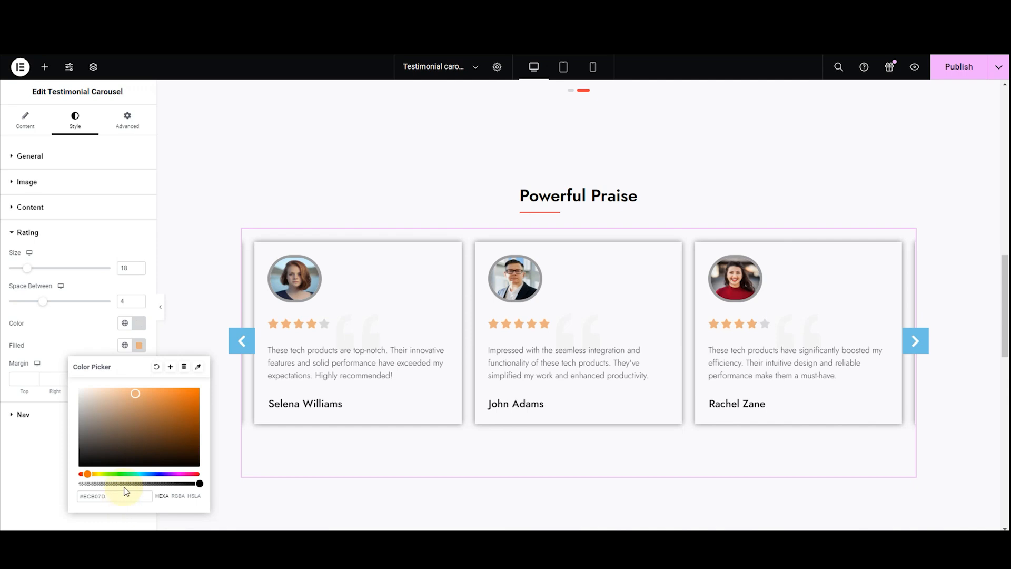
key("ctrl+a")
key("BackSpace")
type("#FFB74A")
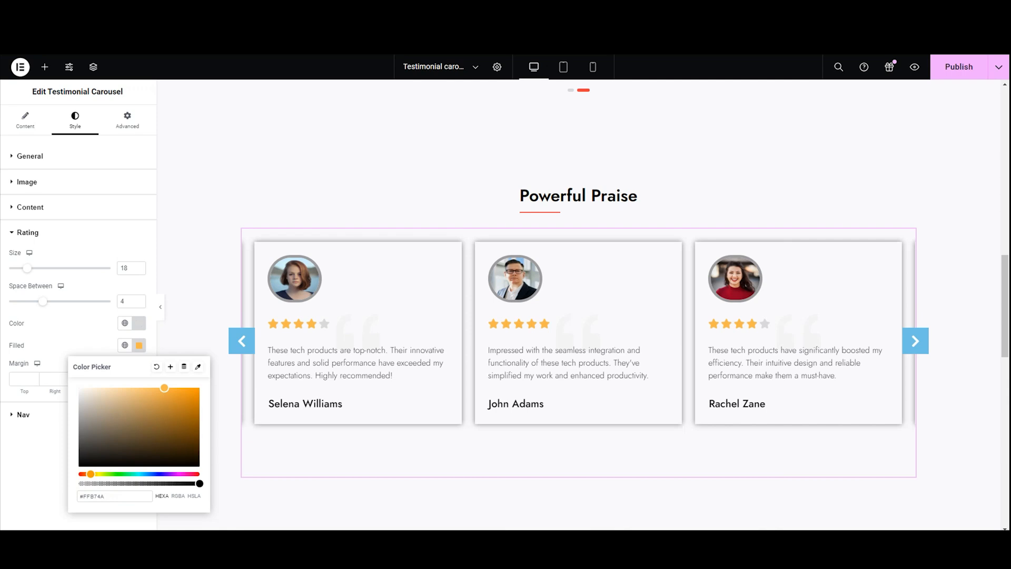
left_click(228, 389)
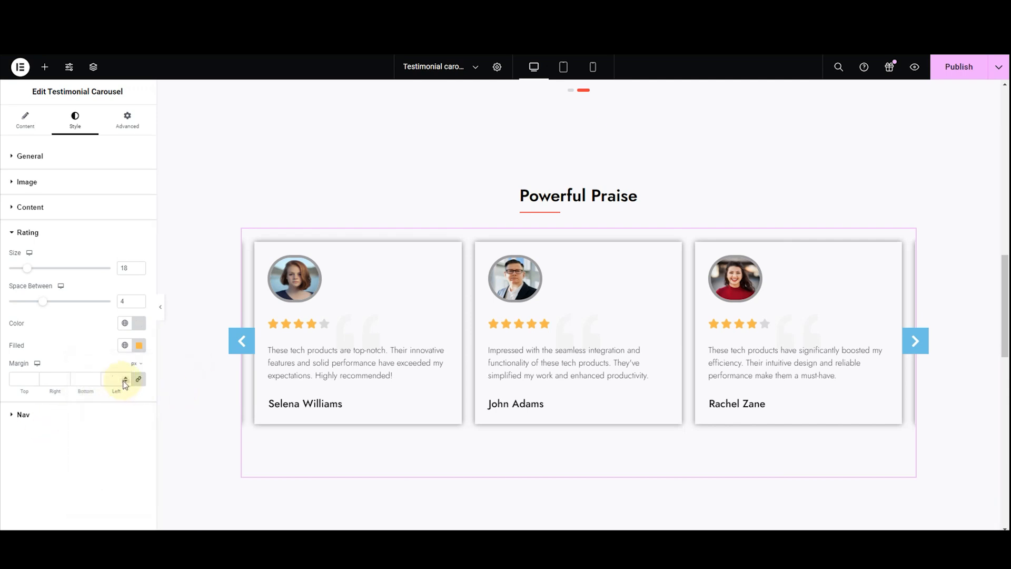
Try a 10 px margin on the star ratings and settle on 12 px for all four sides
type("10")
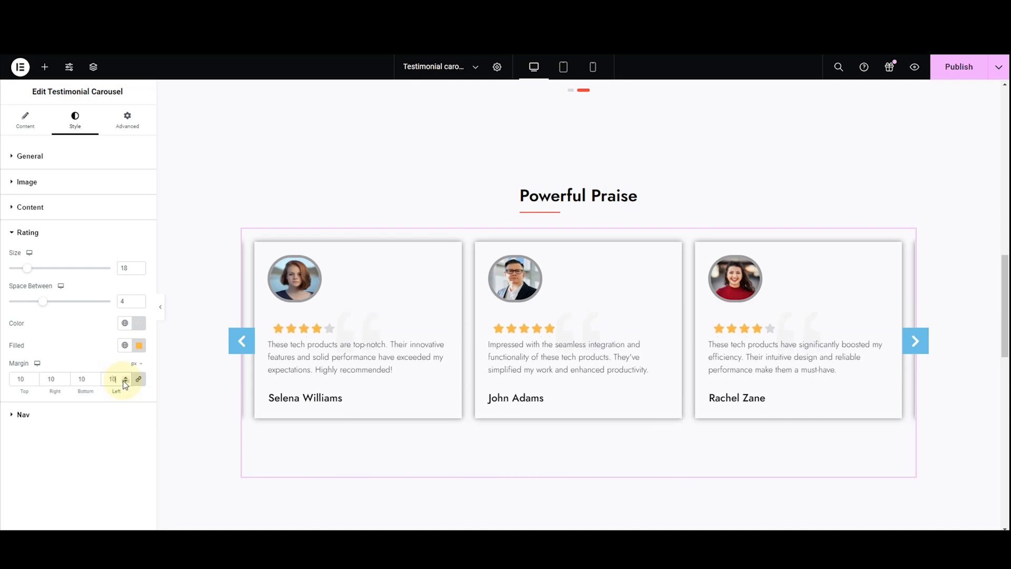
key("BackSpace")
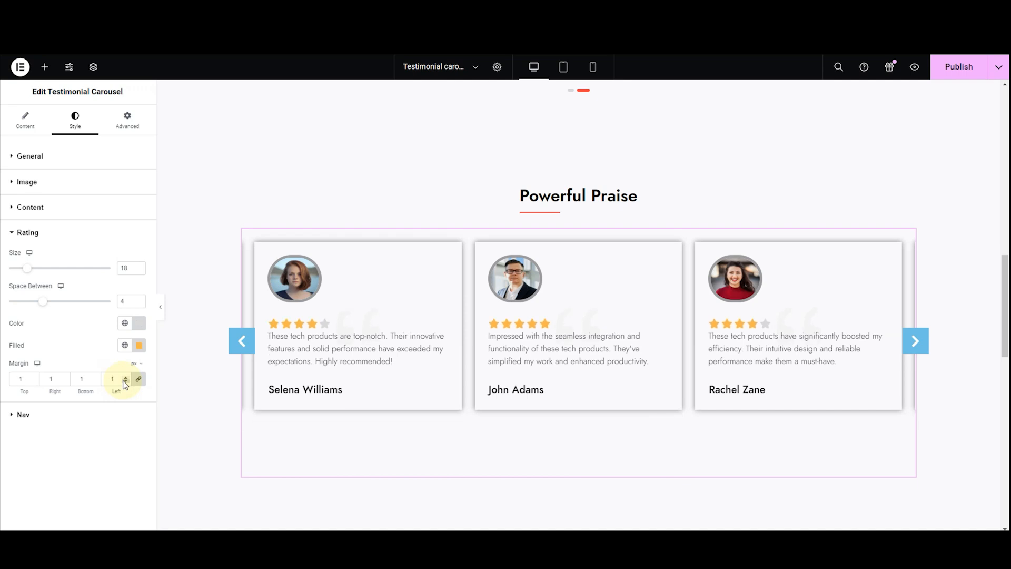
type("2")
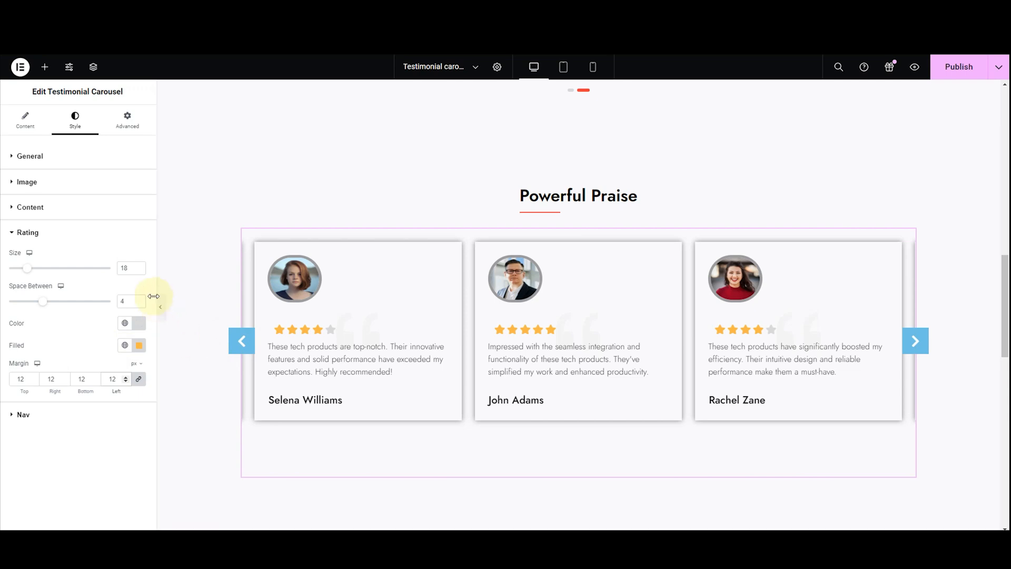
left_click(29, 233)
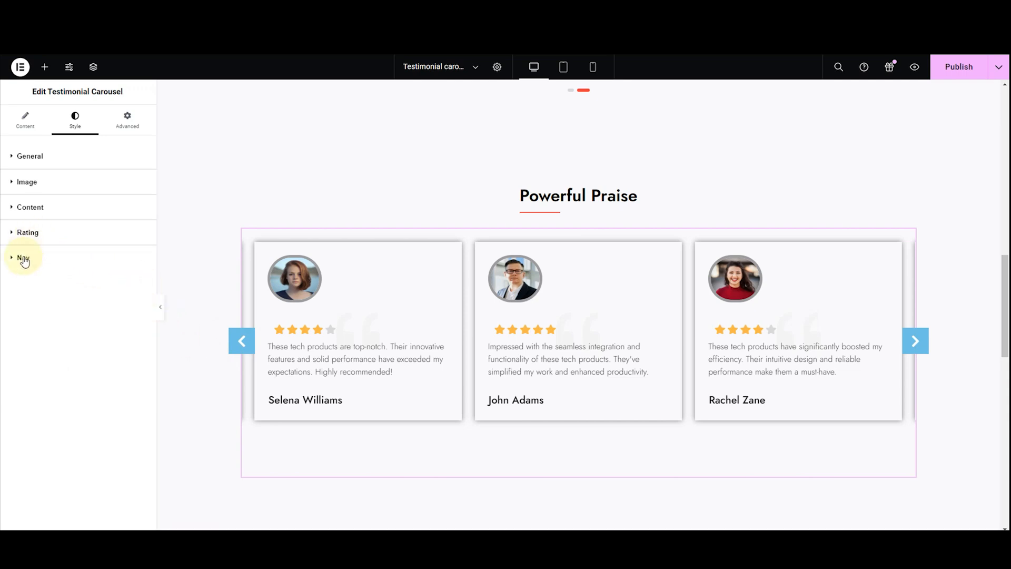
Try the carousel navigation arrow layouts from Style 2 through Style 7 and settle on Style 2
left_click(24, 259)
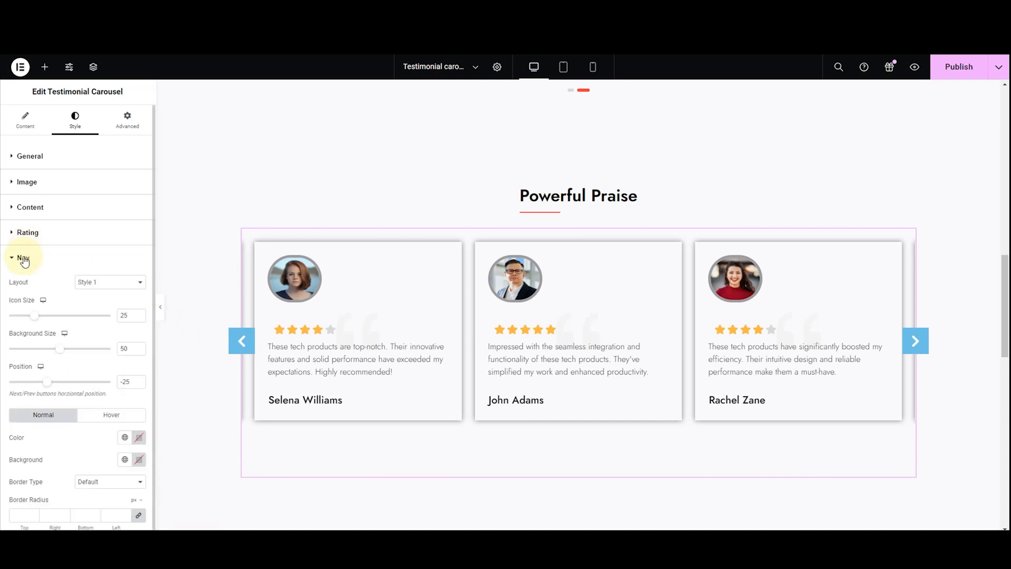
left_click(90, 282)
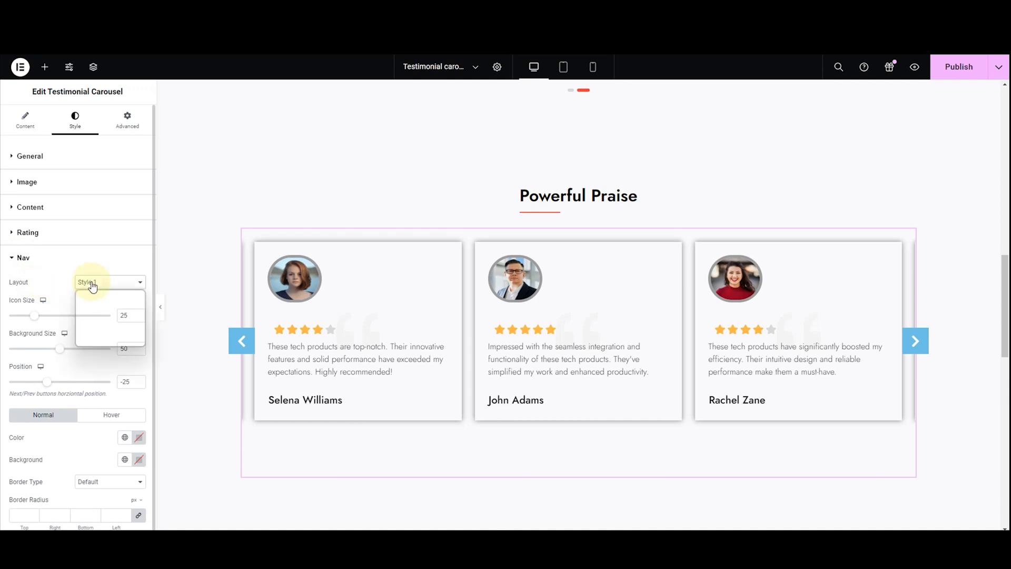
left_click(95, 301)
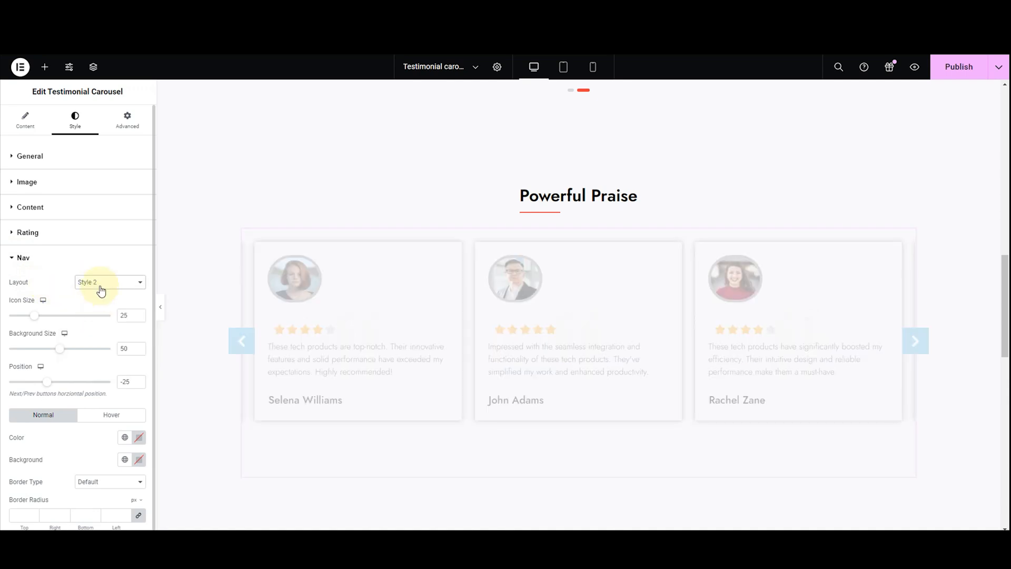
left_click(101, 290)
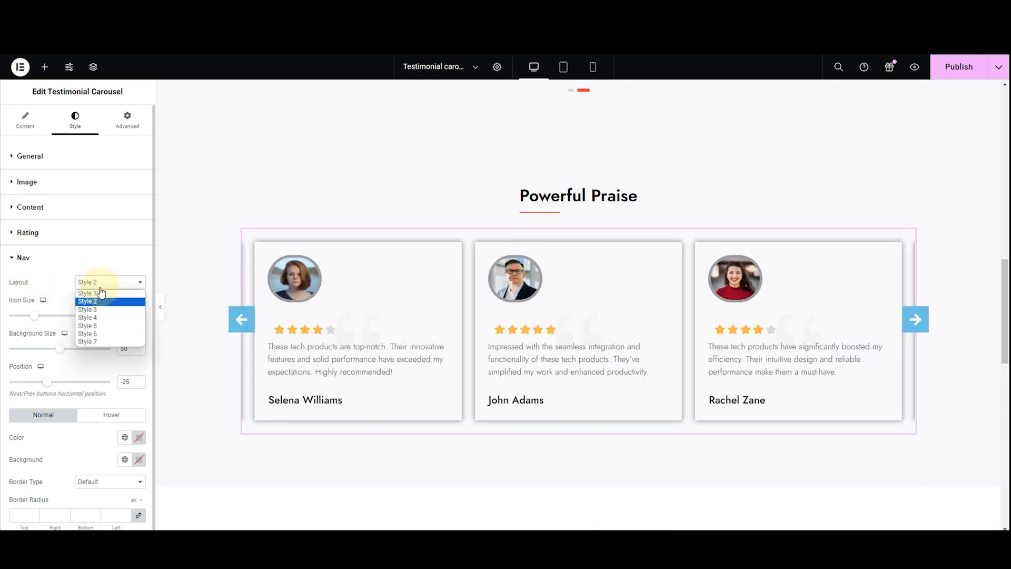
left_click(104, 310)
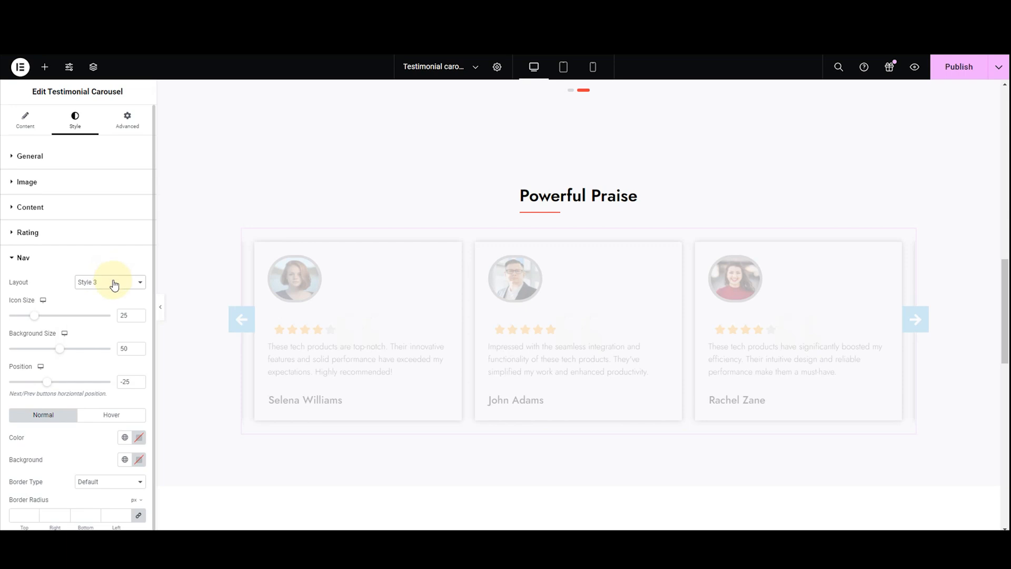
left_click(114, 283)
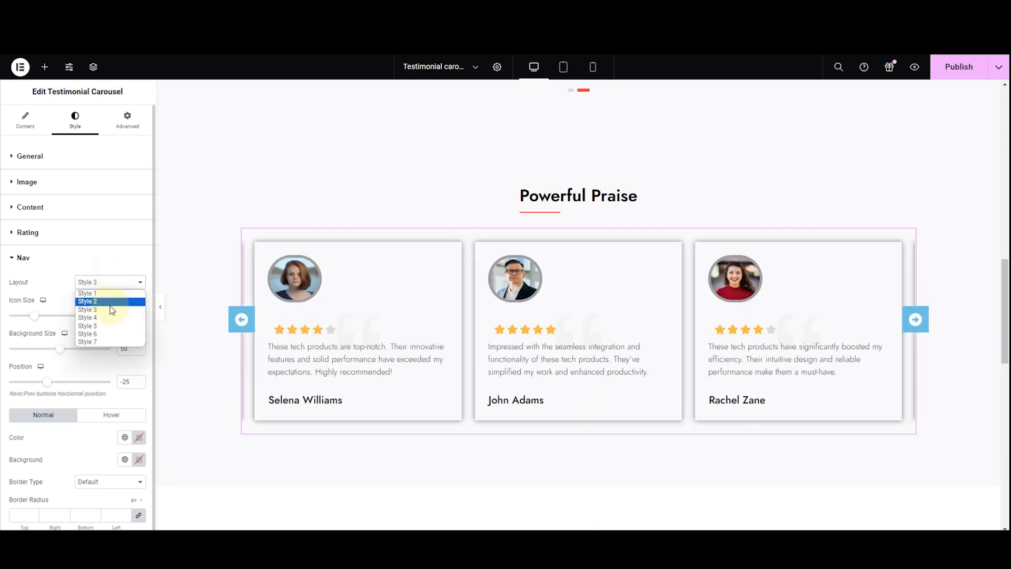
left_click(110, 319)
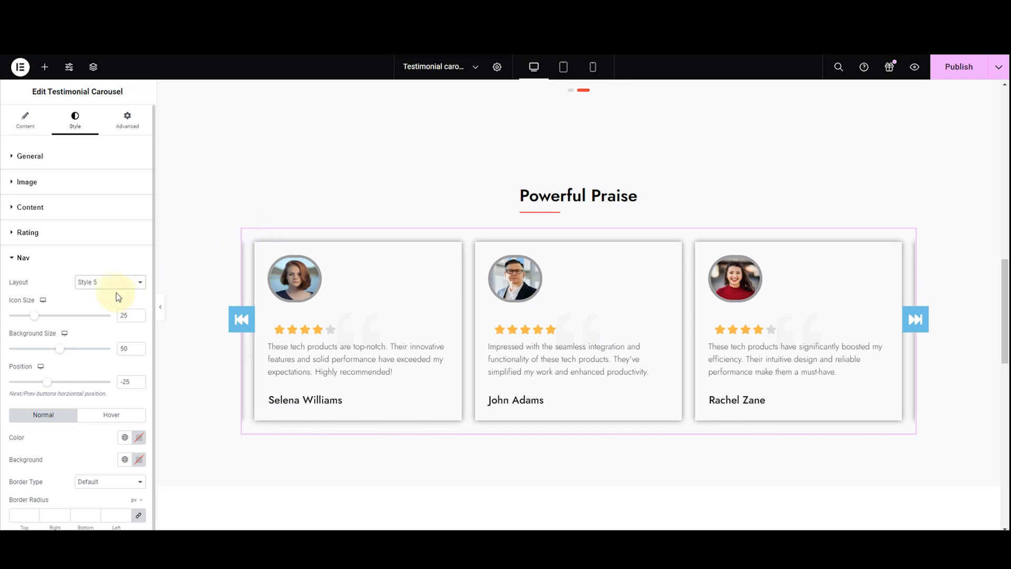
left_click(109, 285)
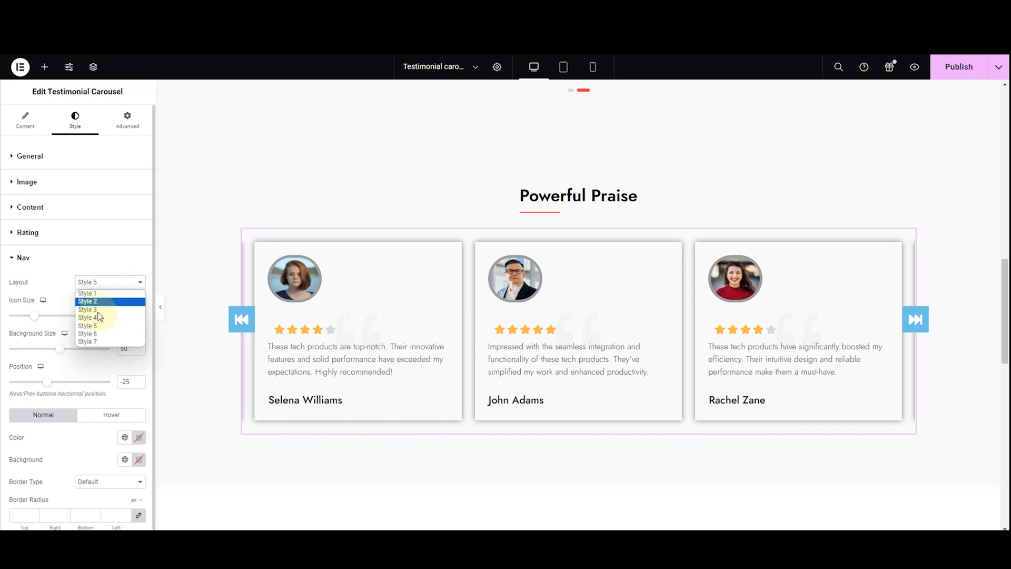
left_click(90, 337)
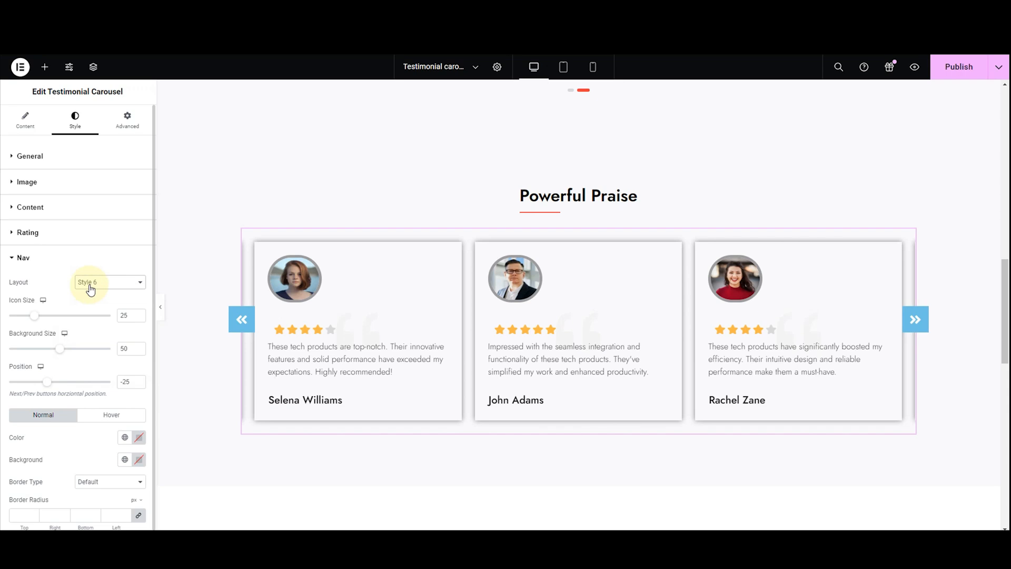
left_click(90, 284)
left_click(83, 339)
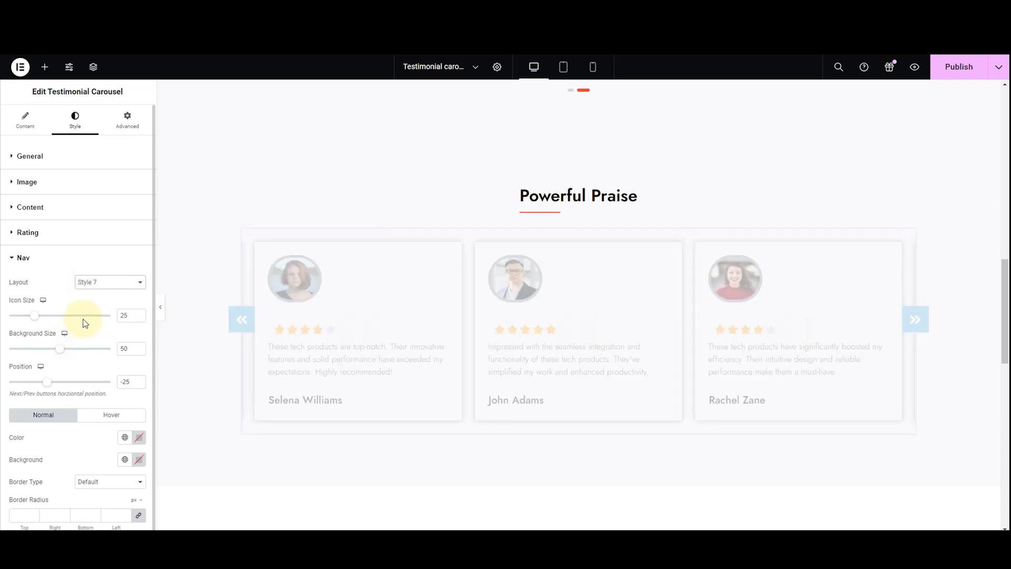
left_click(91, 283)
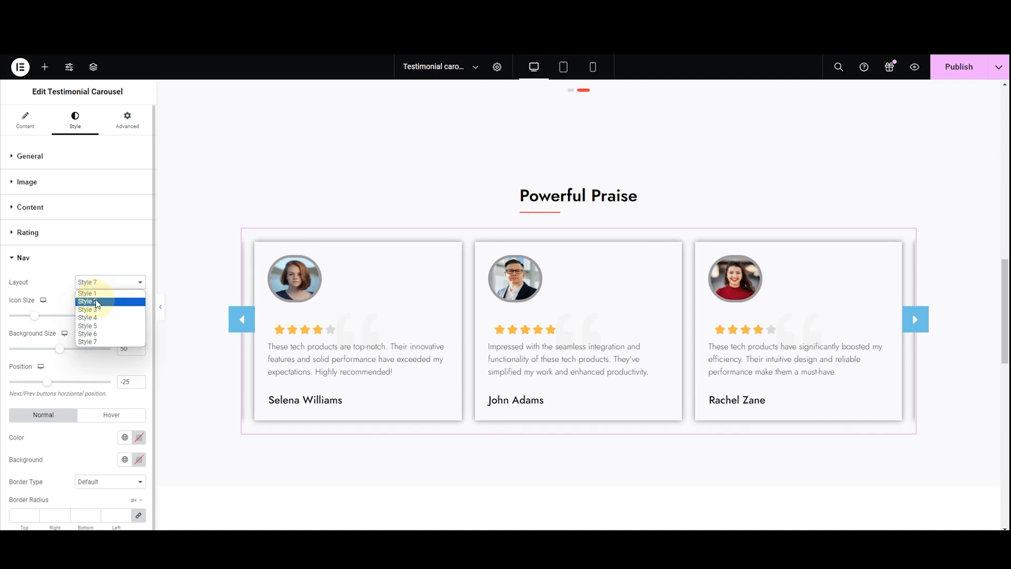
left_click(96, 301)
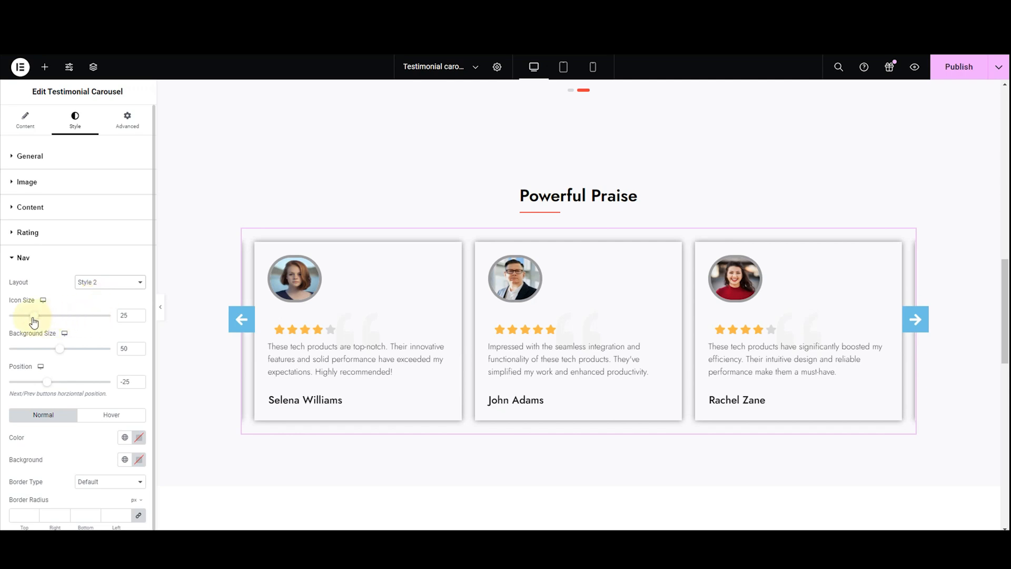
Try an icon size of 22 for the navigation arrows and set it back to 25
mouse_move(34, 320)
left_mouse_down()
mouse_move(42, 321)
mouse_move(30, 321)
left_mouse_up()
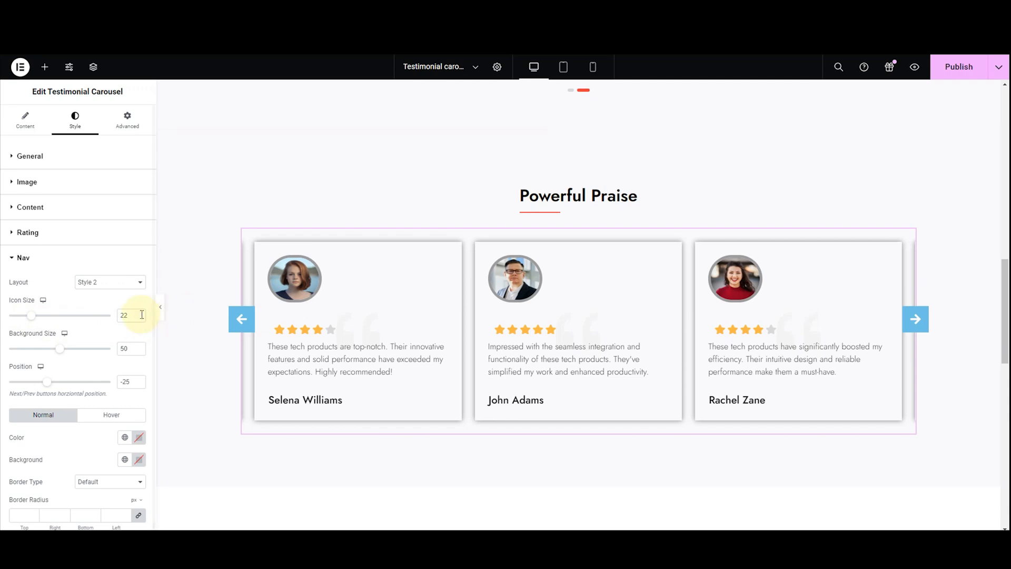
key("BackSpace")
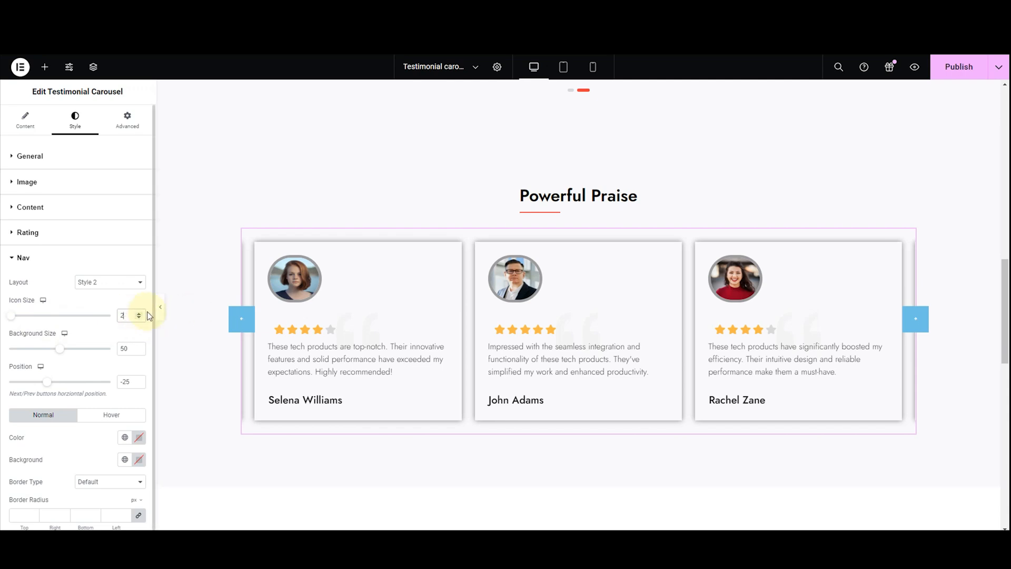
type("0")
type("5")
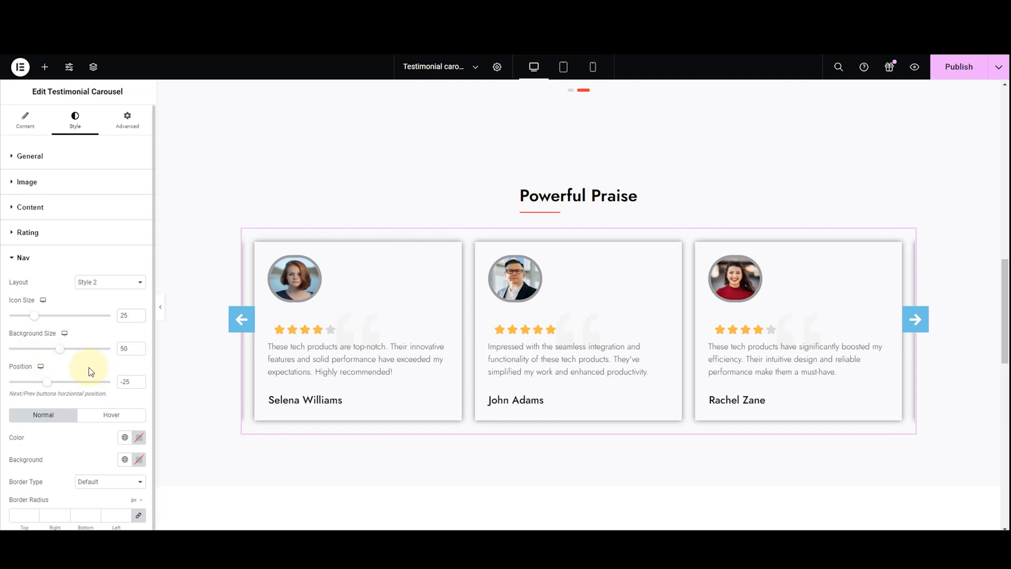
Try a background size of 47 for the navigation arrows and restore it to 50
mouse_move(61, 349)
left_mouse_down()
mouse_move(72, 354)
mouse_move(62, 350)
left_mouse_up()
left_click(119, 346)
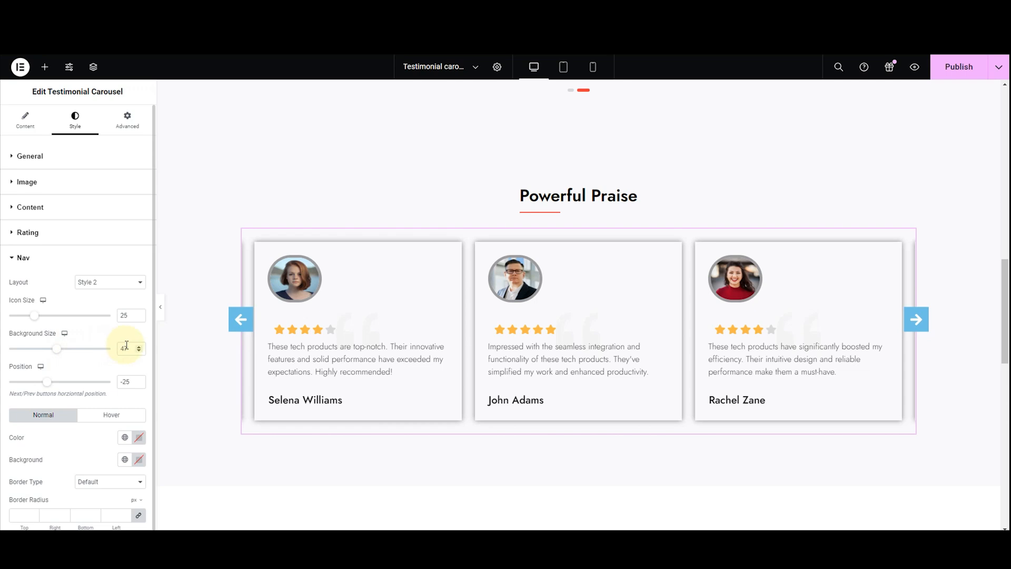
key("Up")
key("Up")
key("Up")
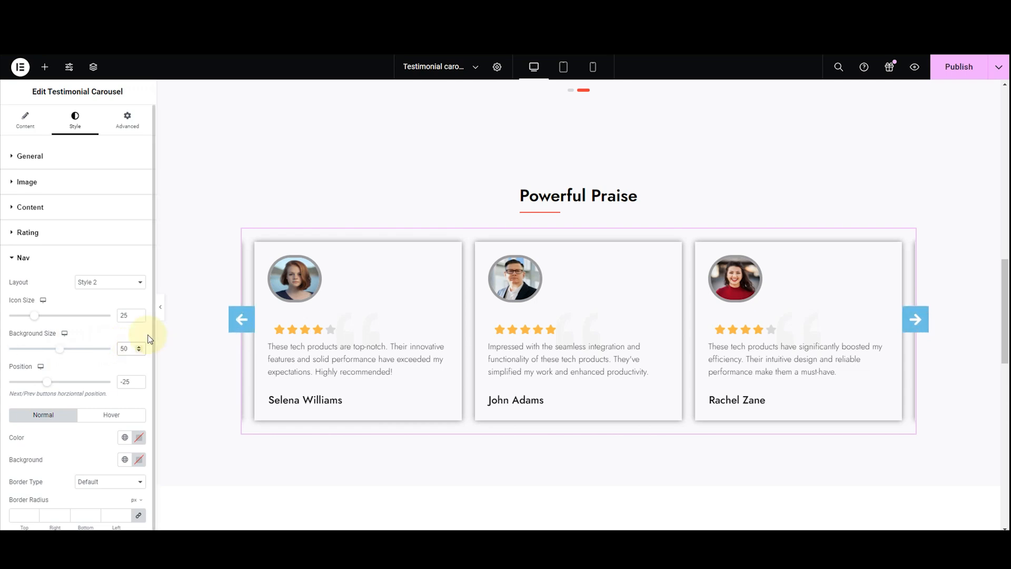
Try moving the navigation arrows outward to a horizontal position of -38 and return them to -25
left_click(58, 385)
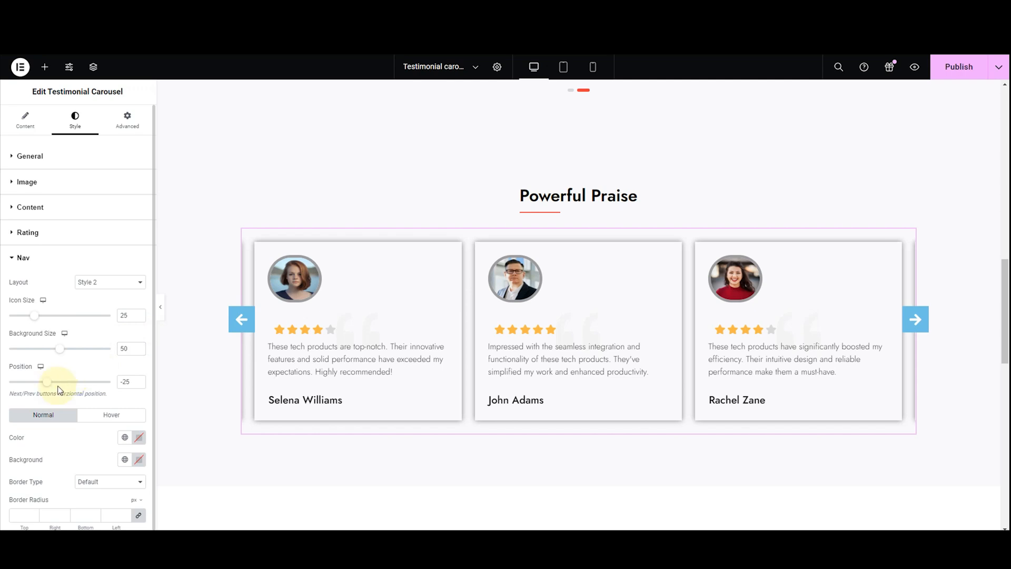
mouse_move(47, 384)
left_mouse_down()
mouse_move(57, 384)
mouse_move(41, 387)
left_mouse_up()
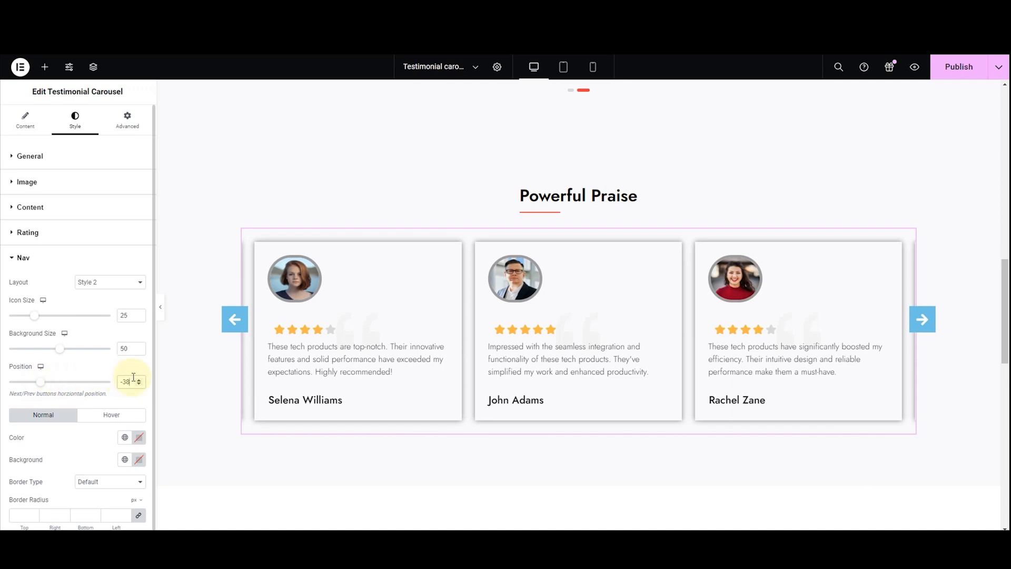
key("BackSpace")
key("BackSpace")
type("2")
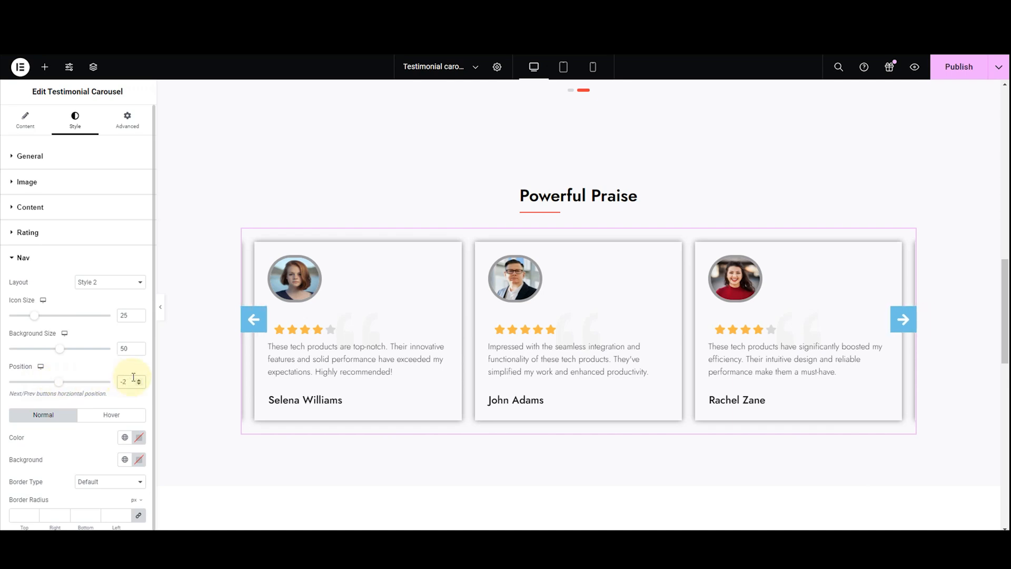
type("5")
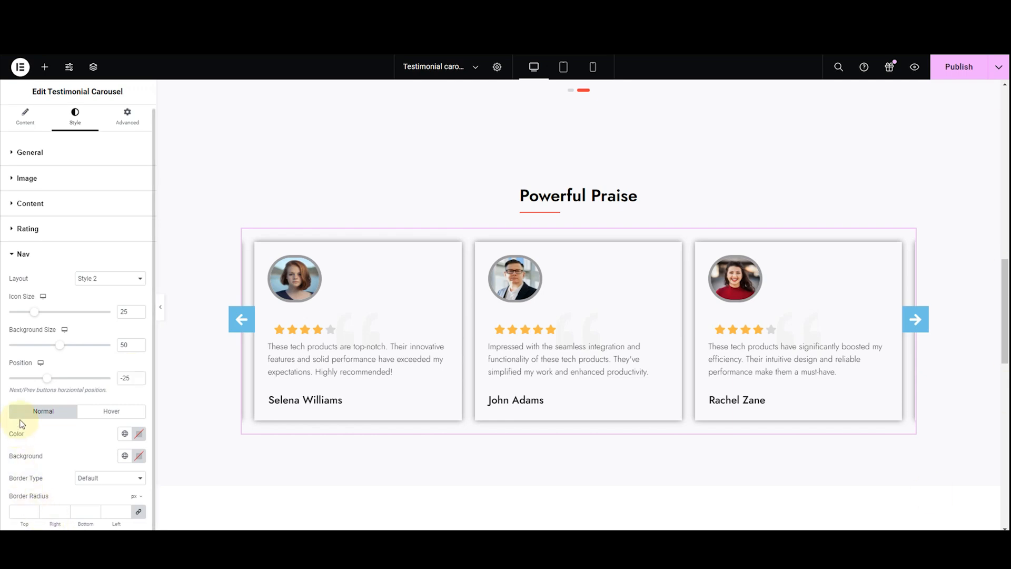
Set the normal-state color of the navigation arrows to black, #000000
left_click(138, 435)
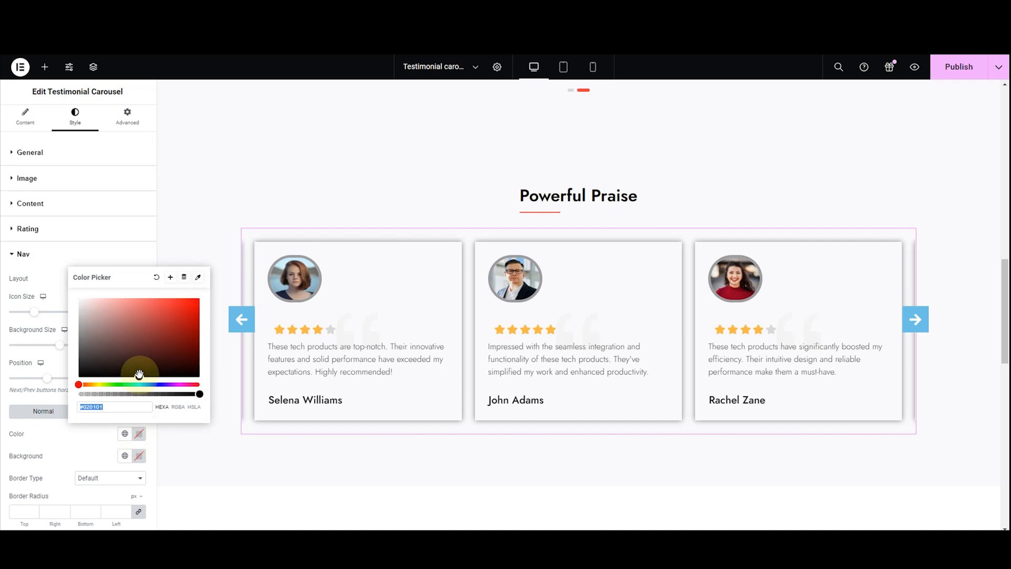
left_click_drag(139, 375, 105, 319)
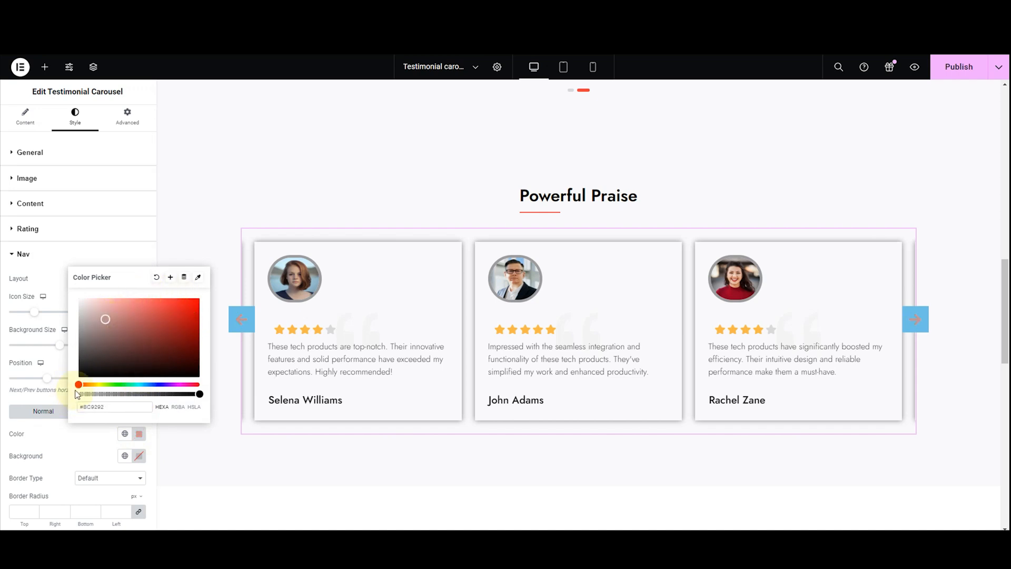
left_click_drag(79, 384, 102, 385)
left_click_drag(105, 319, 62, 398)
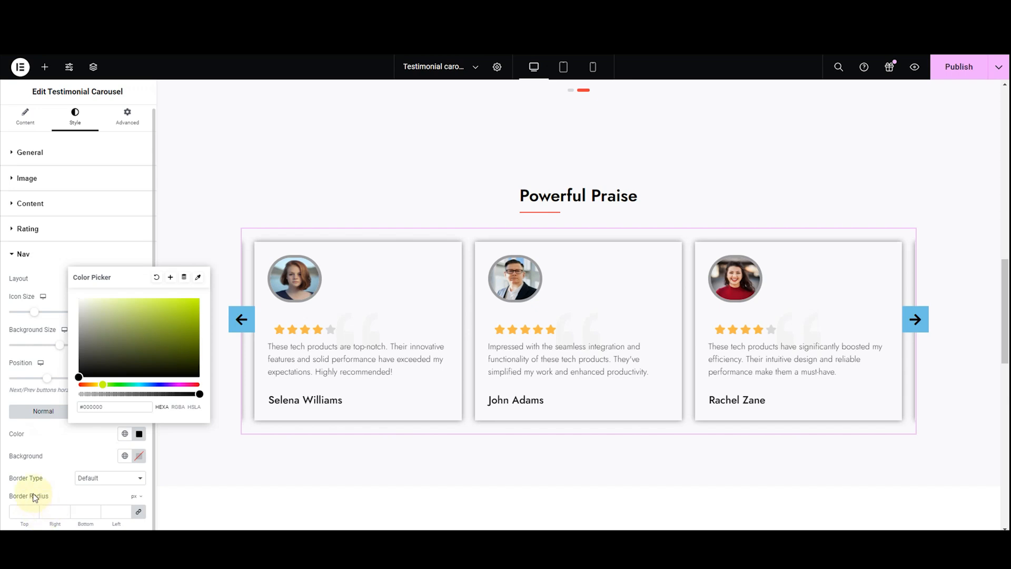
left_click(68, 460)
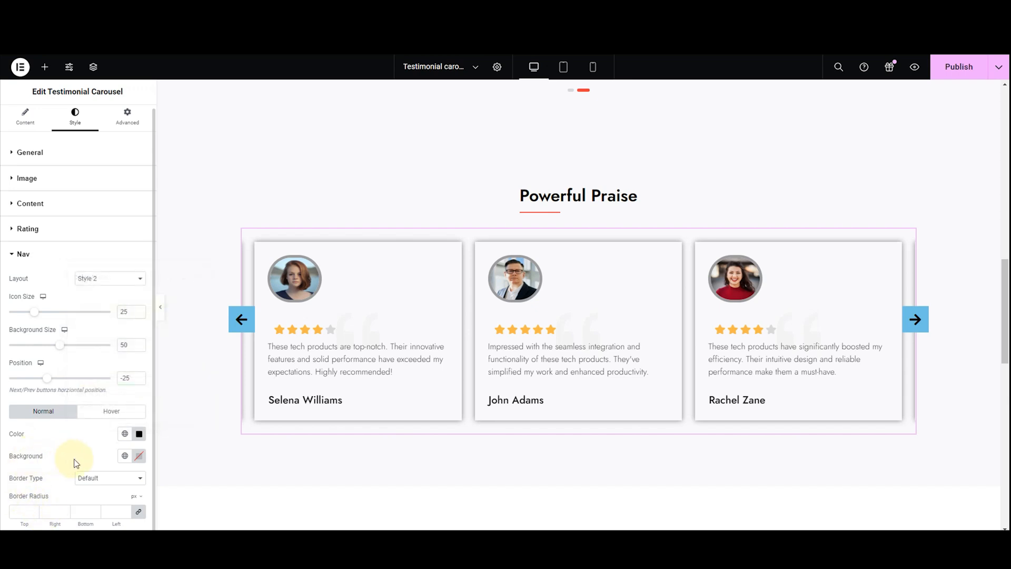
Make the navigation arrows' normal-state background fully transparent, #00000000
left_click(139, 458)
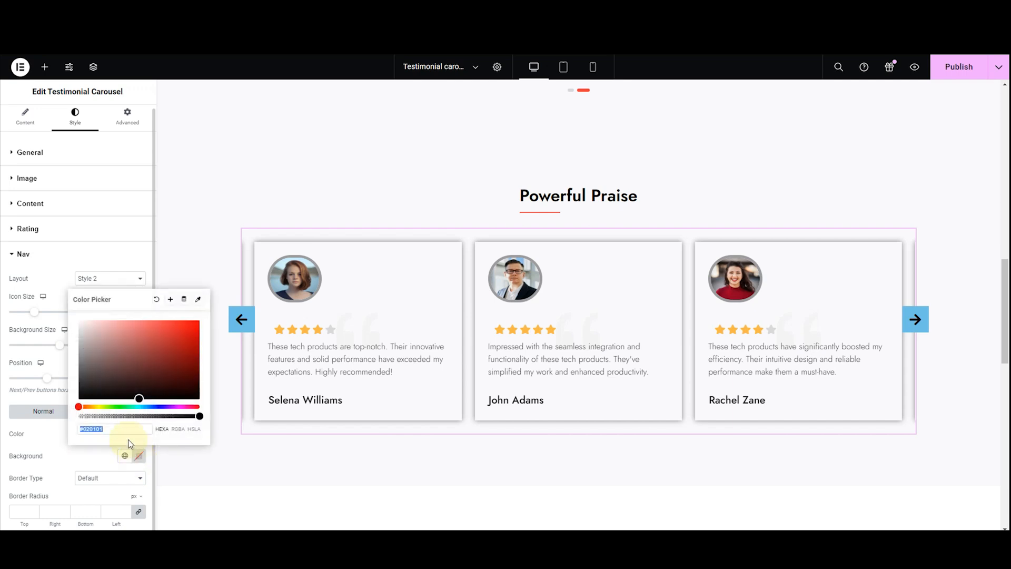
left_click(141, 400)
left_click_drag(199, 415, 68, 420)
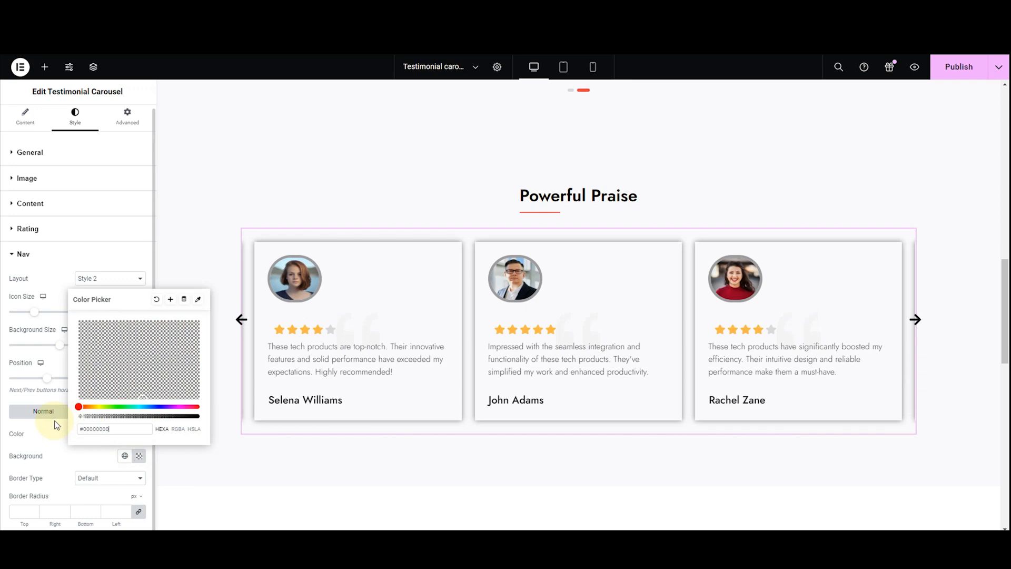
left_click(62, 470)
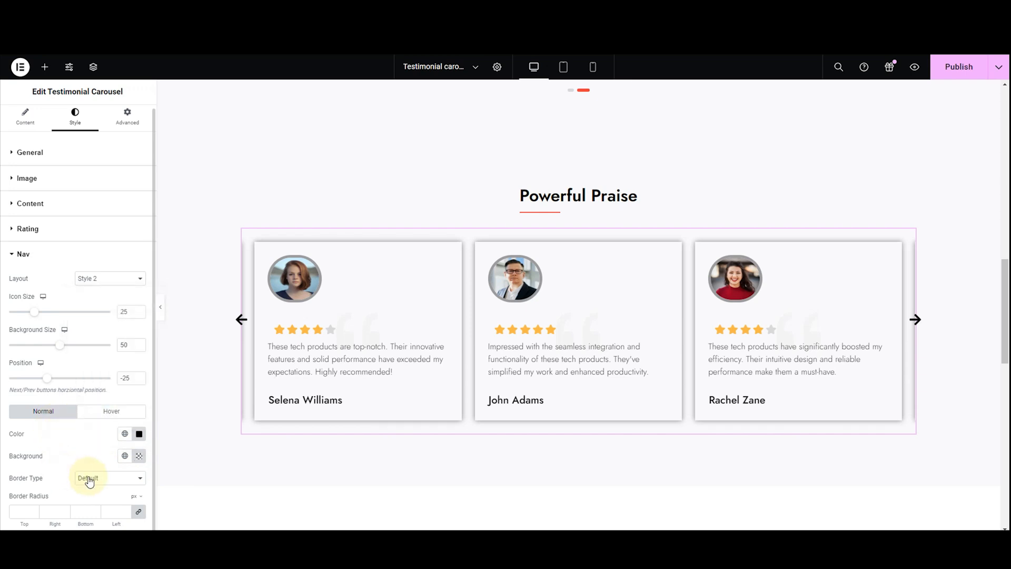
Try another border type on the navigation arrows and return it to Default
left_click(87, 478)
left_click(92, 442)
left_click(90, 476)
left_click(93, 418)
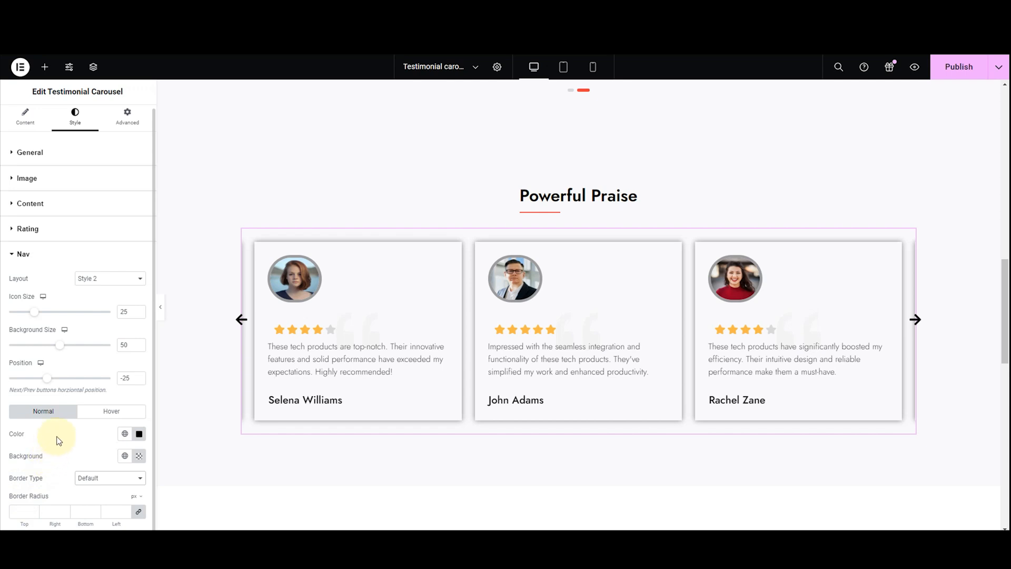
Set the hover-state color of the navigation arrows to white, #FFFFFF
left_click(100, 413)
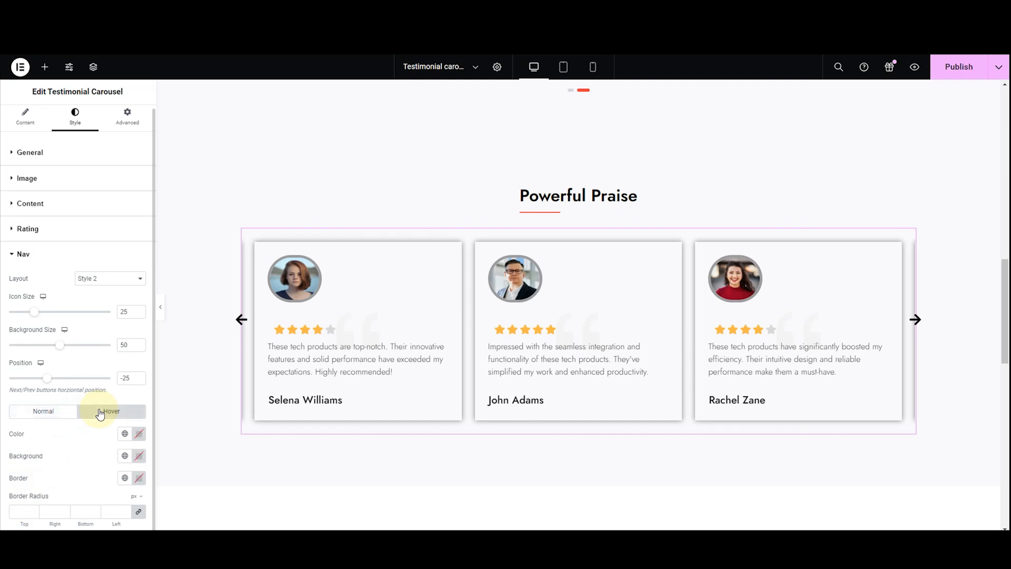
left_click(139, 434)
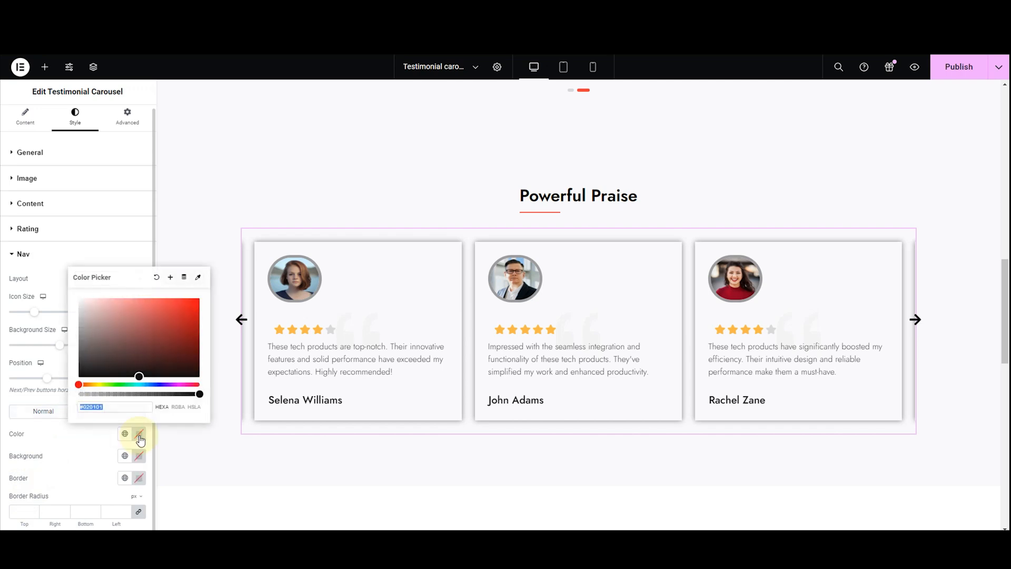
left_click(133, 373)
left_click_drag(133, 372, 43, 279)
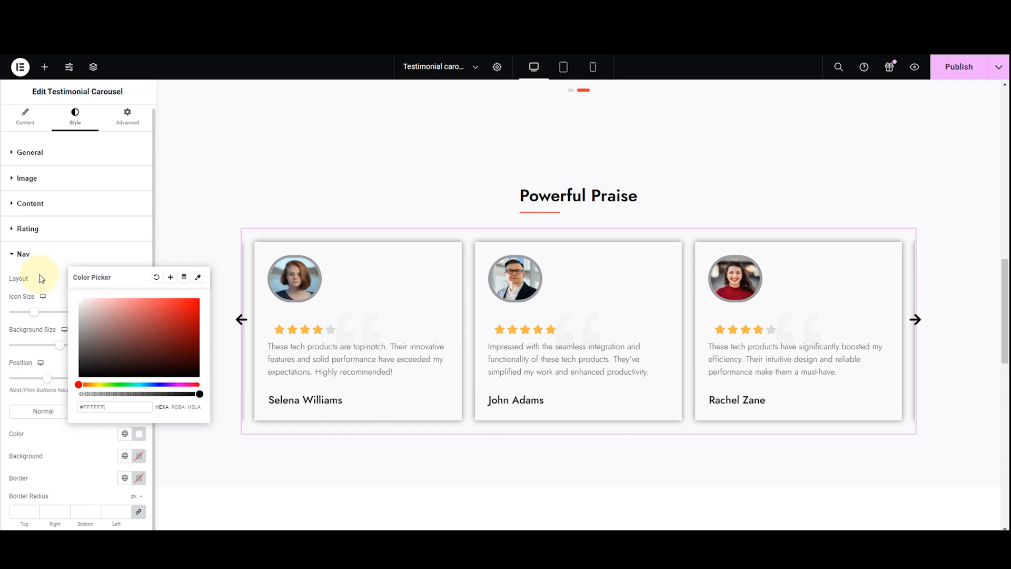
left_click(66, 464)
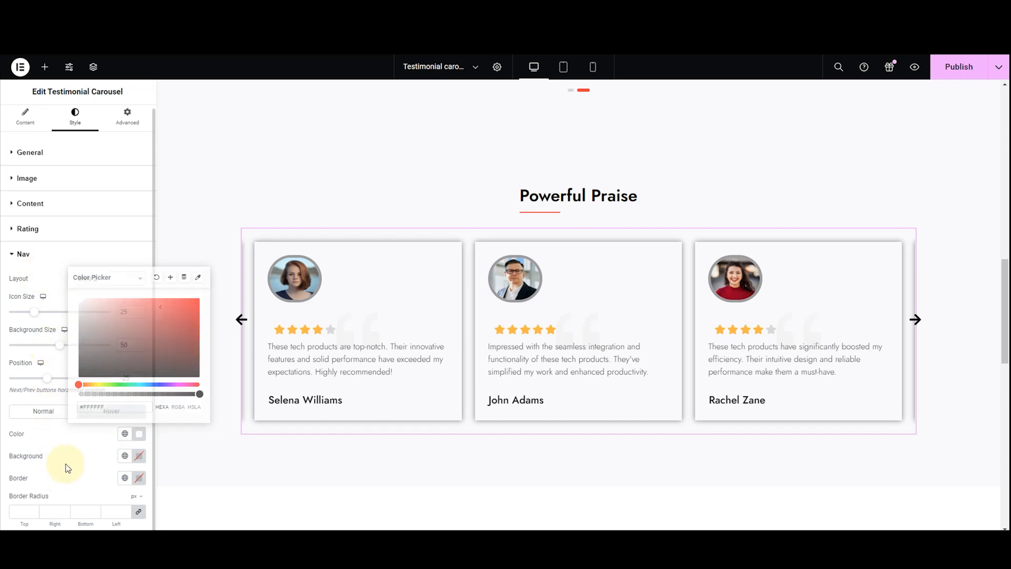
Set the navigation arrows' hover background to black, #000000, and their hover border color to white, #FFFFFF
left_click(139, 456)
left_click_drag(139, 399, 143, 413)
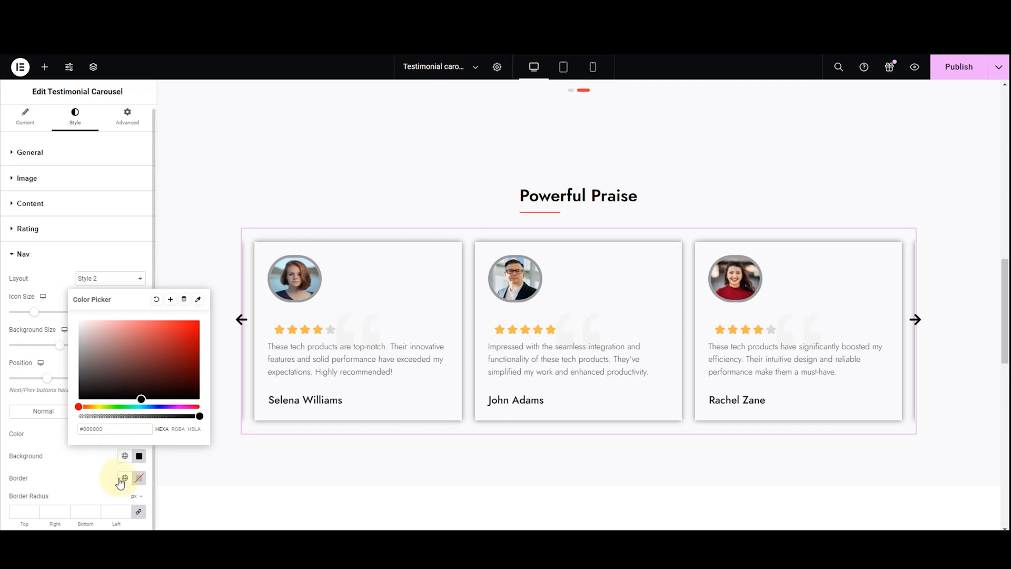
left_click(139, 477)
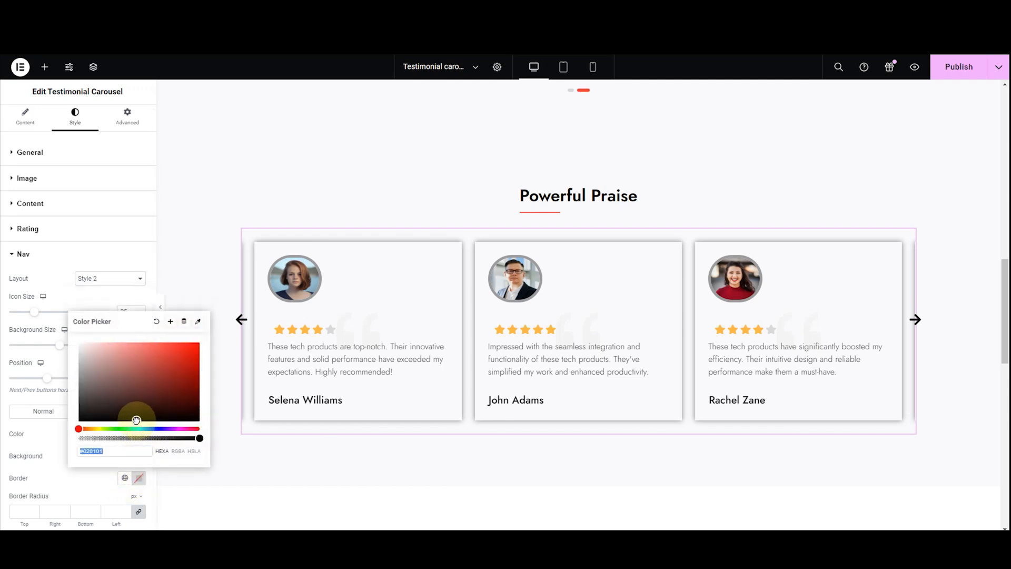
type("#FFFFFF")
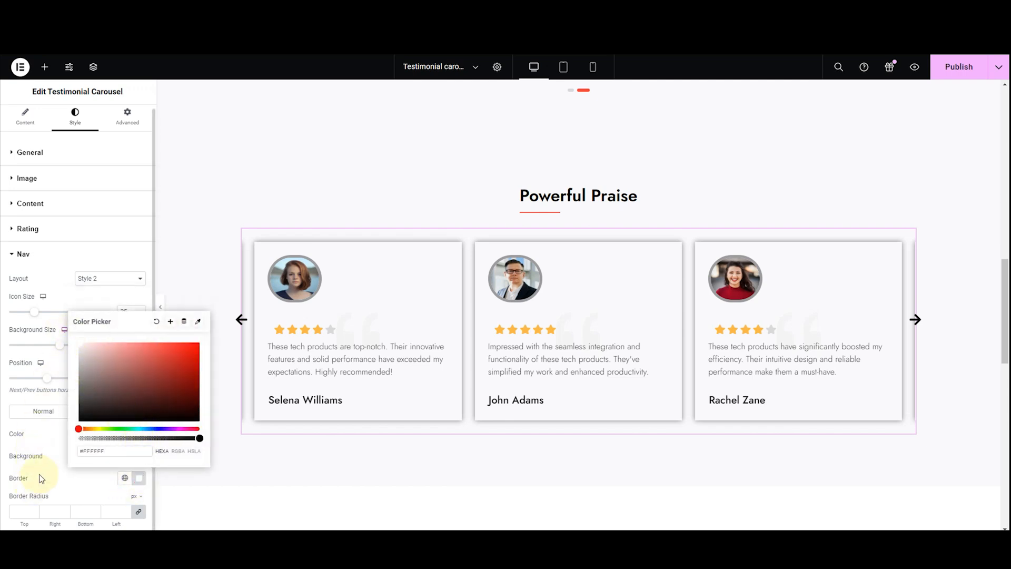
Close the hover border color picker and publish the page with the styled navigation arrows
left_click(41, 484)
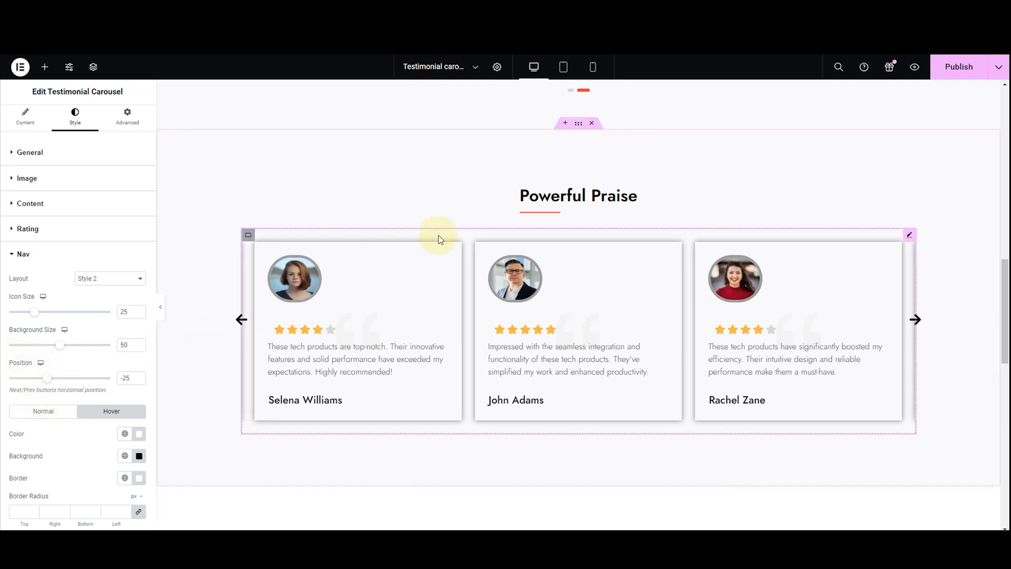
left_click(940, 69)
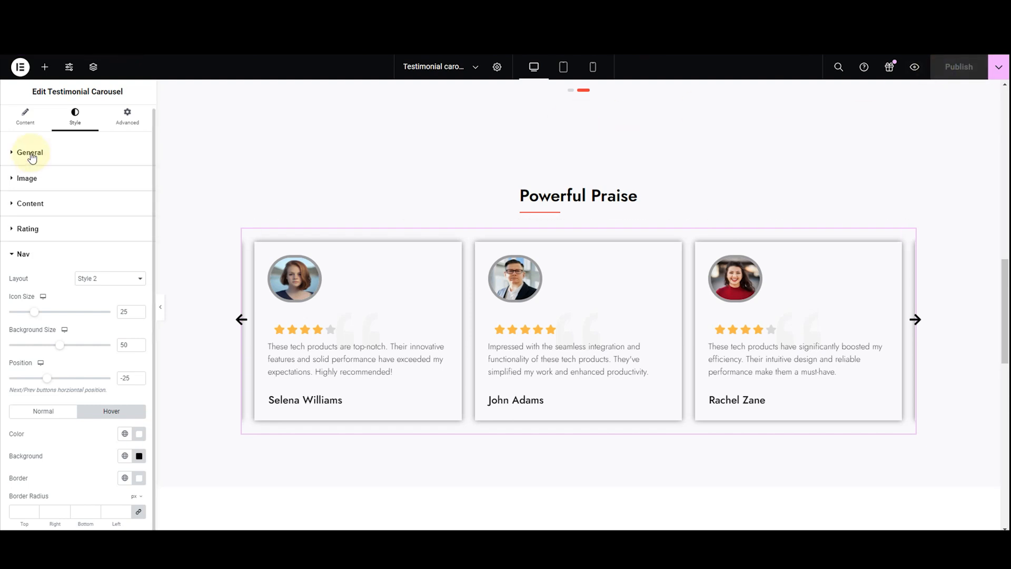
Enable Autoplay in the testimonial carousel's content settings and publish the updated page
left_click(24, 117)
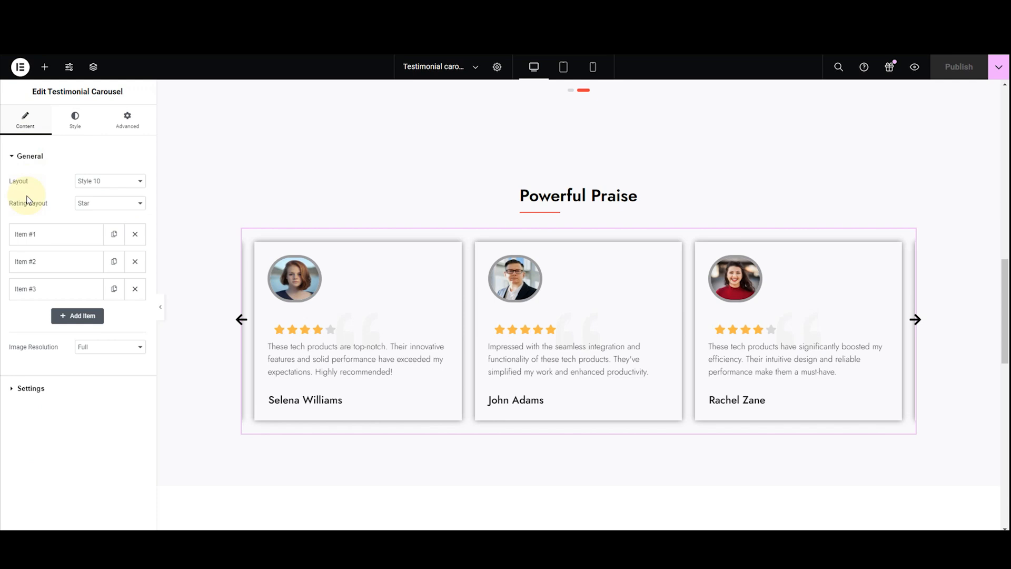
left_click(47, 389)
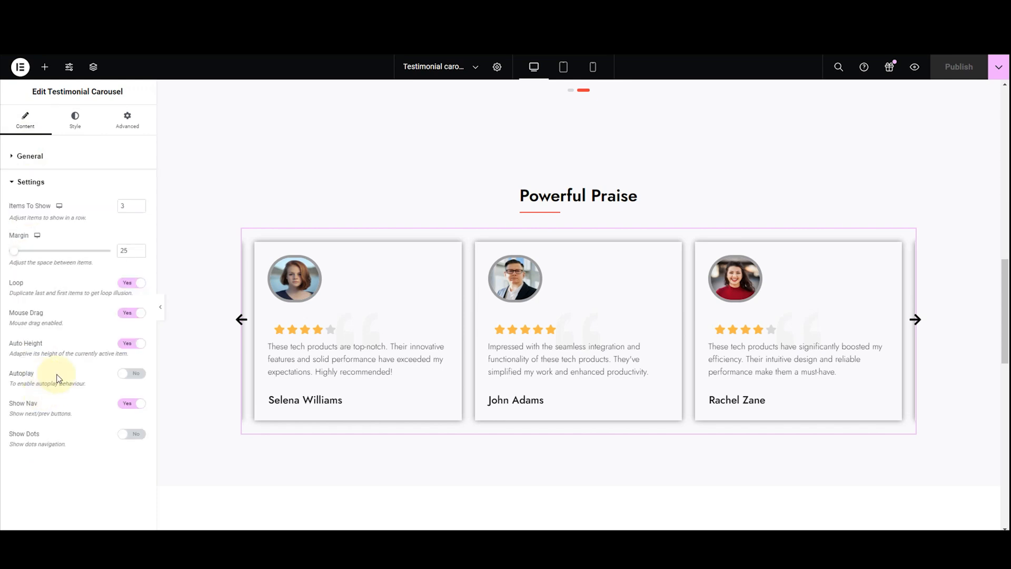
left_click(131, 373)
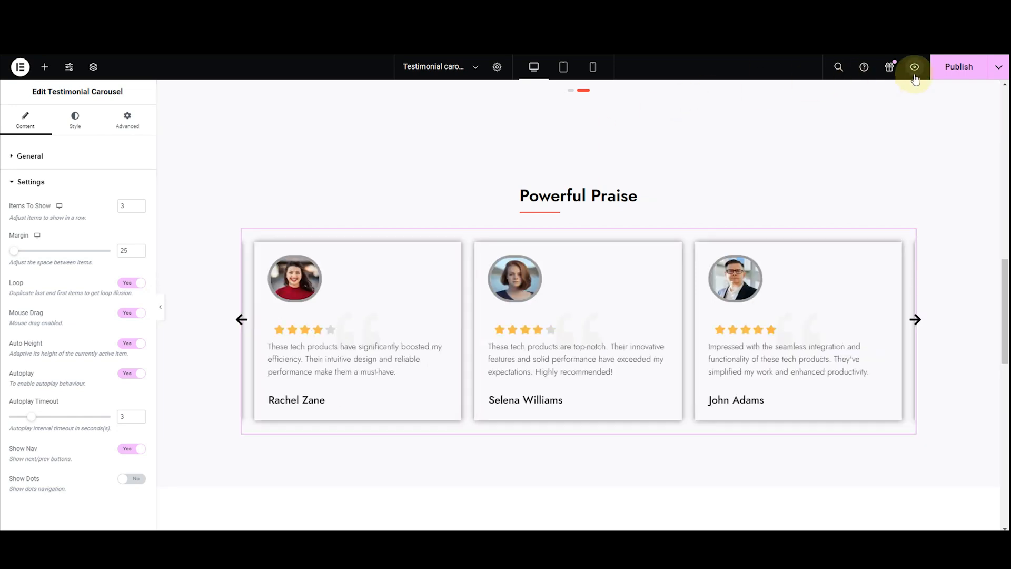
left_click(942, 78)
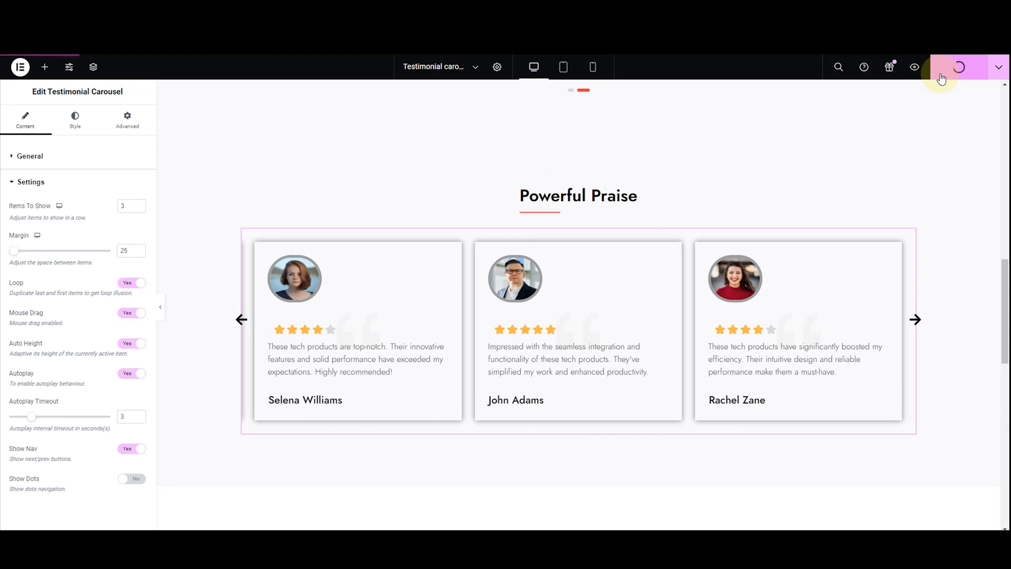
Preview the live page and test the Powerful Praise carousel by going back through testimonials with its previous arrow and swiping the cards
left_click(914, 66)
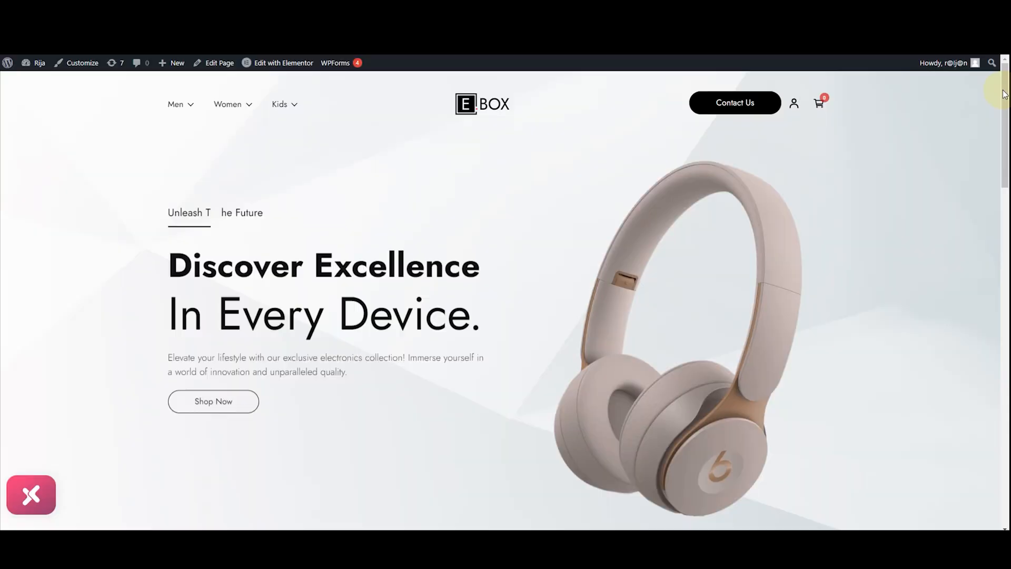
left_click_drag(1005, 93, 1006, 274)
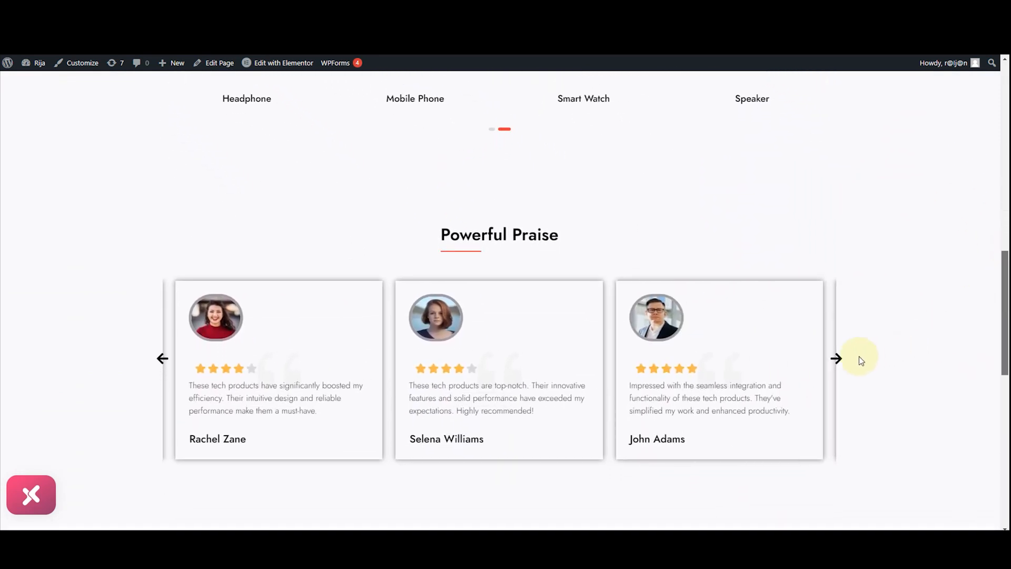
left_click(161, 366)
left_click(160, 366)
left_click(161, 366)
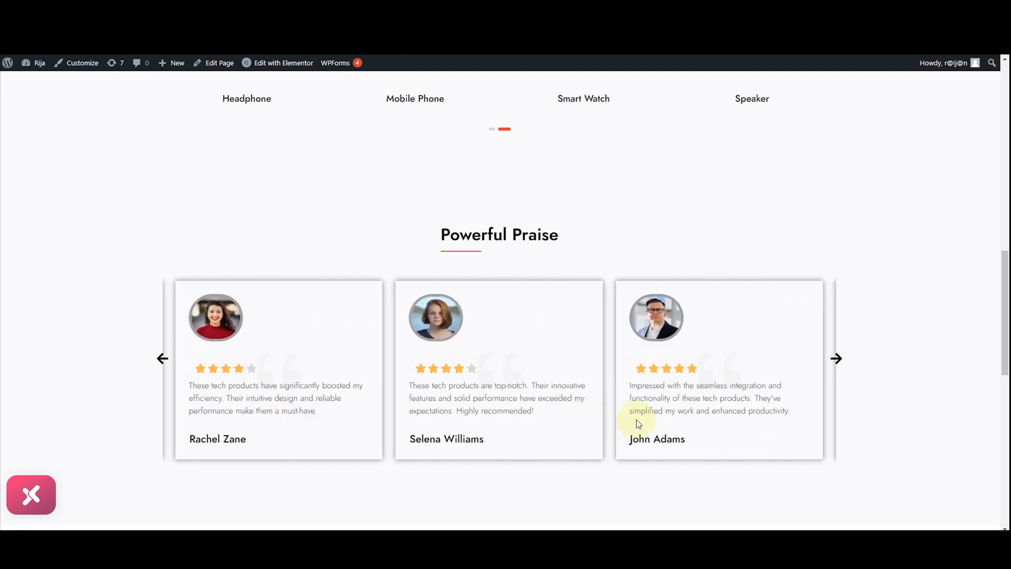
left_click_drag(537, 425, 685, 371)
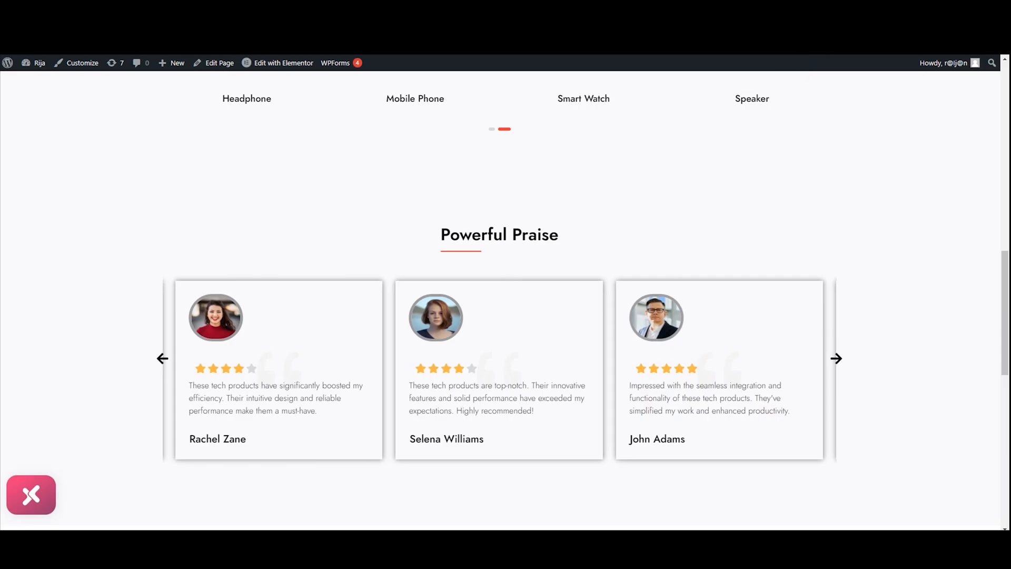